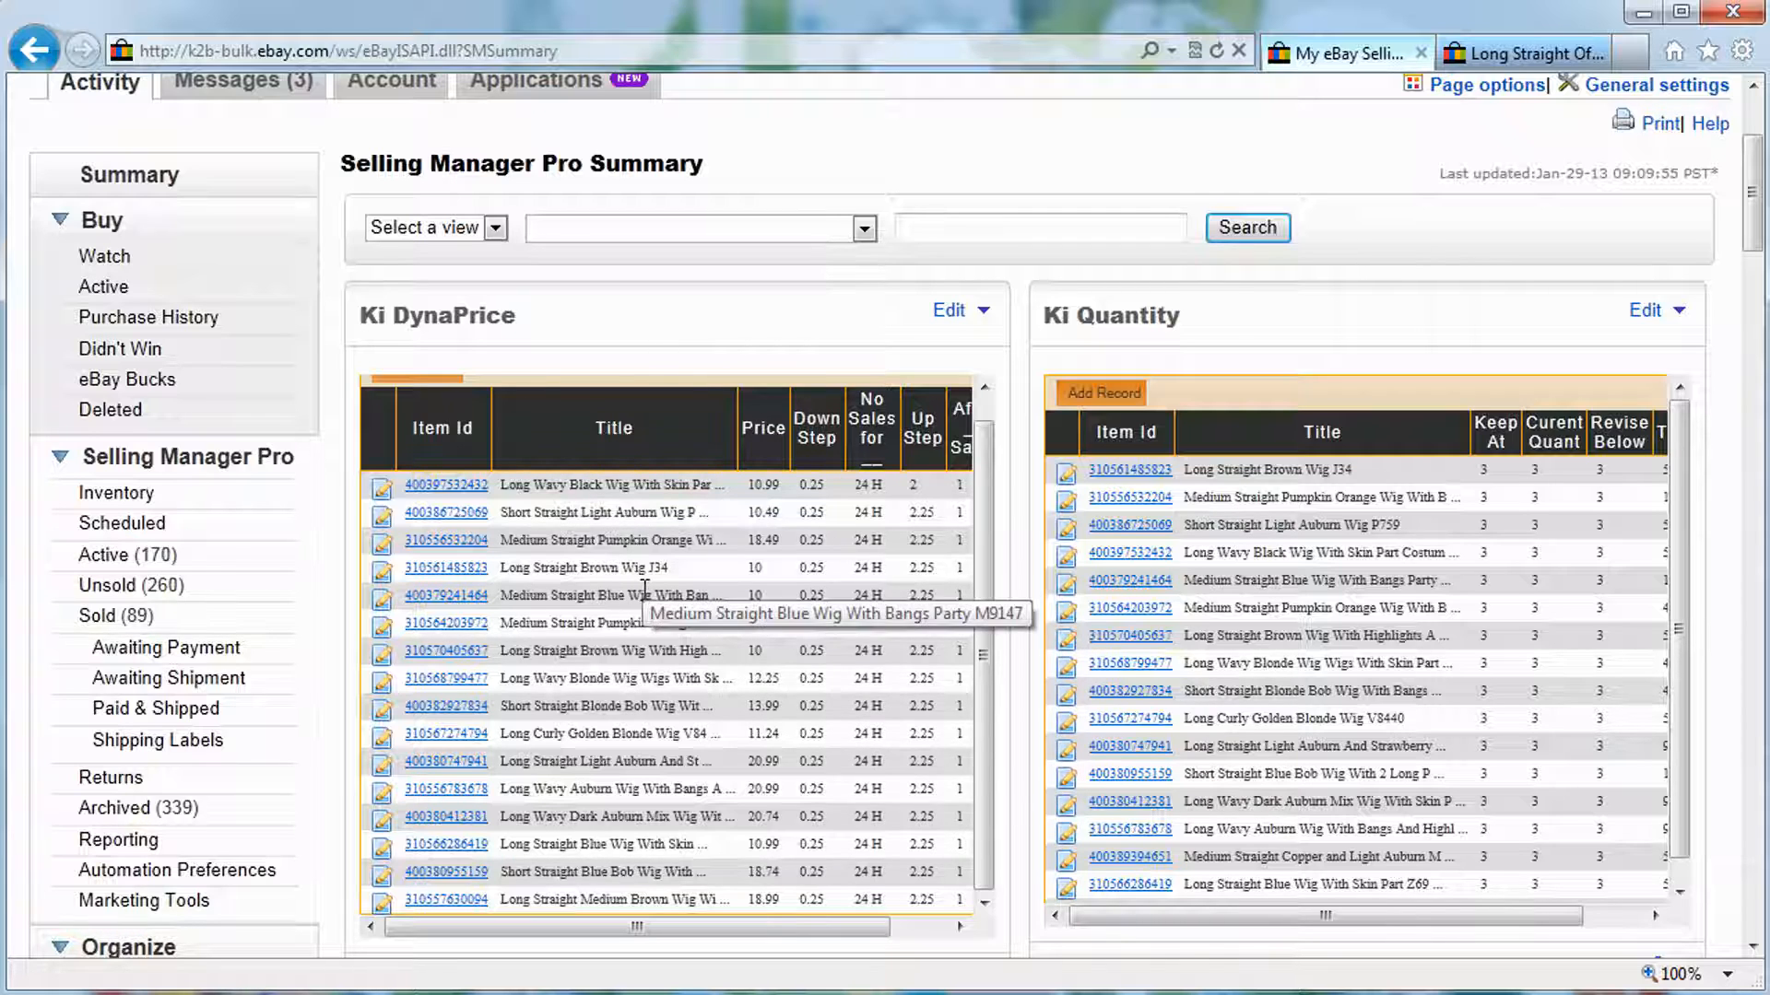
Start the Ki DynaPrice application from the Selling Manager Pro summary and open its configuration settings
scroll(644, 590, down, 1)
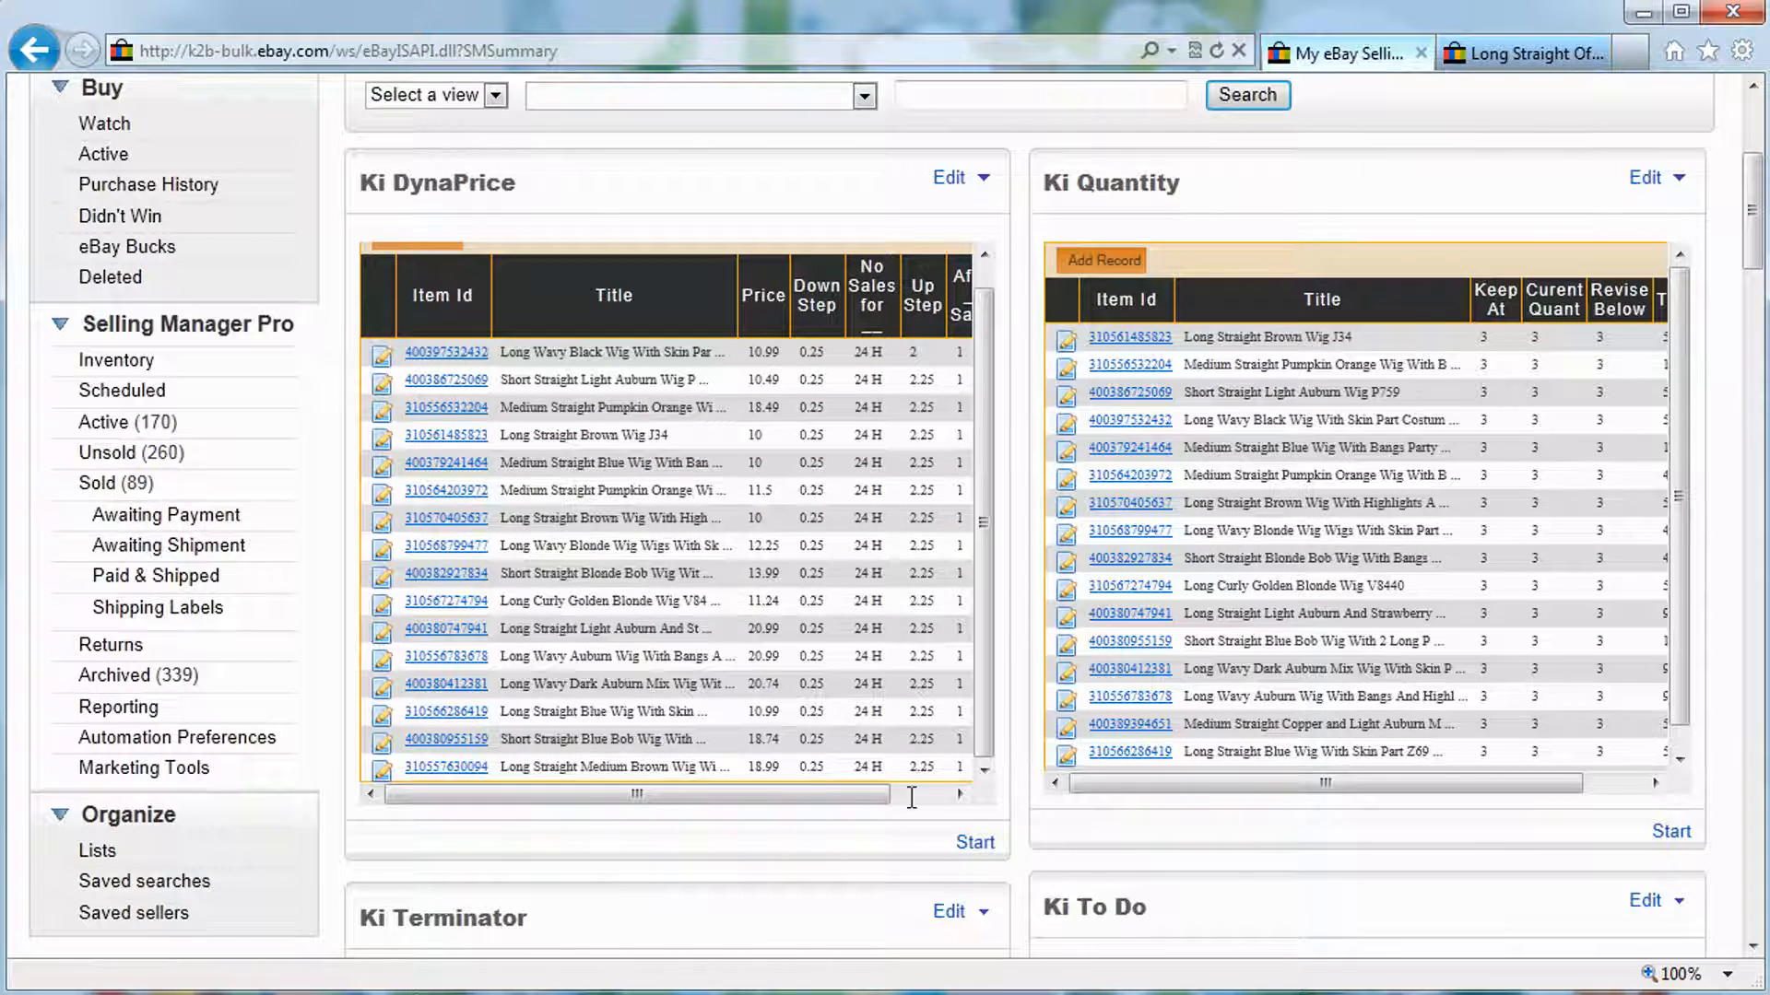
click(975, 842)
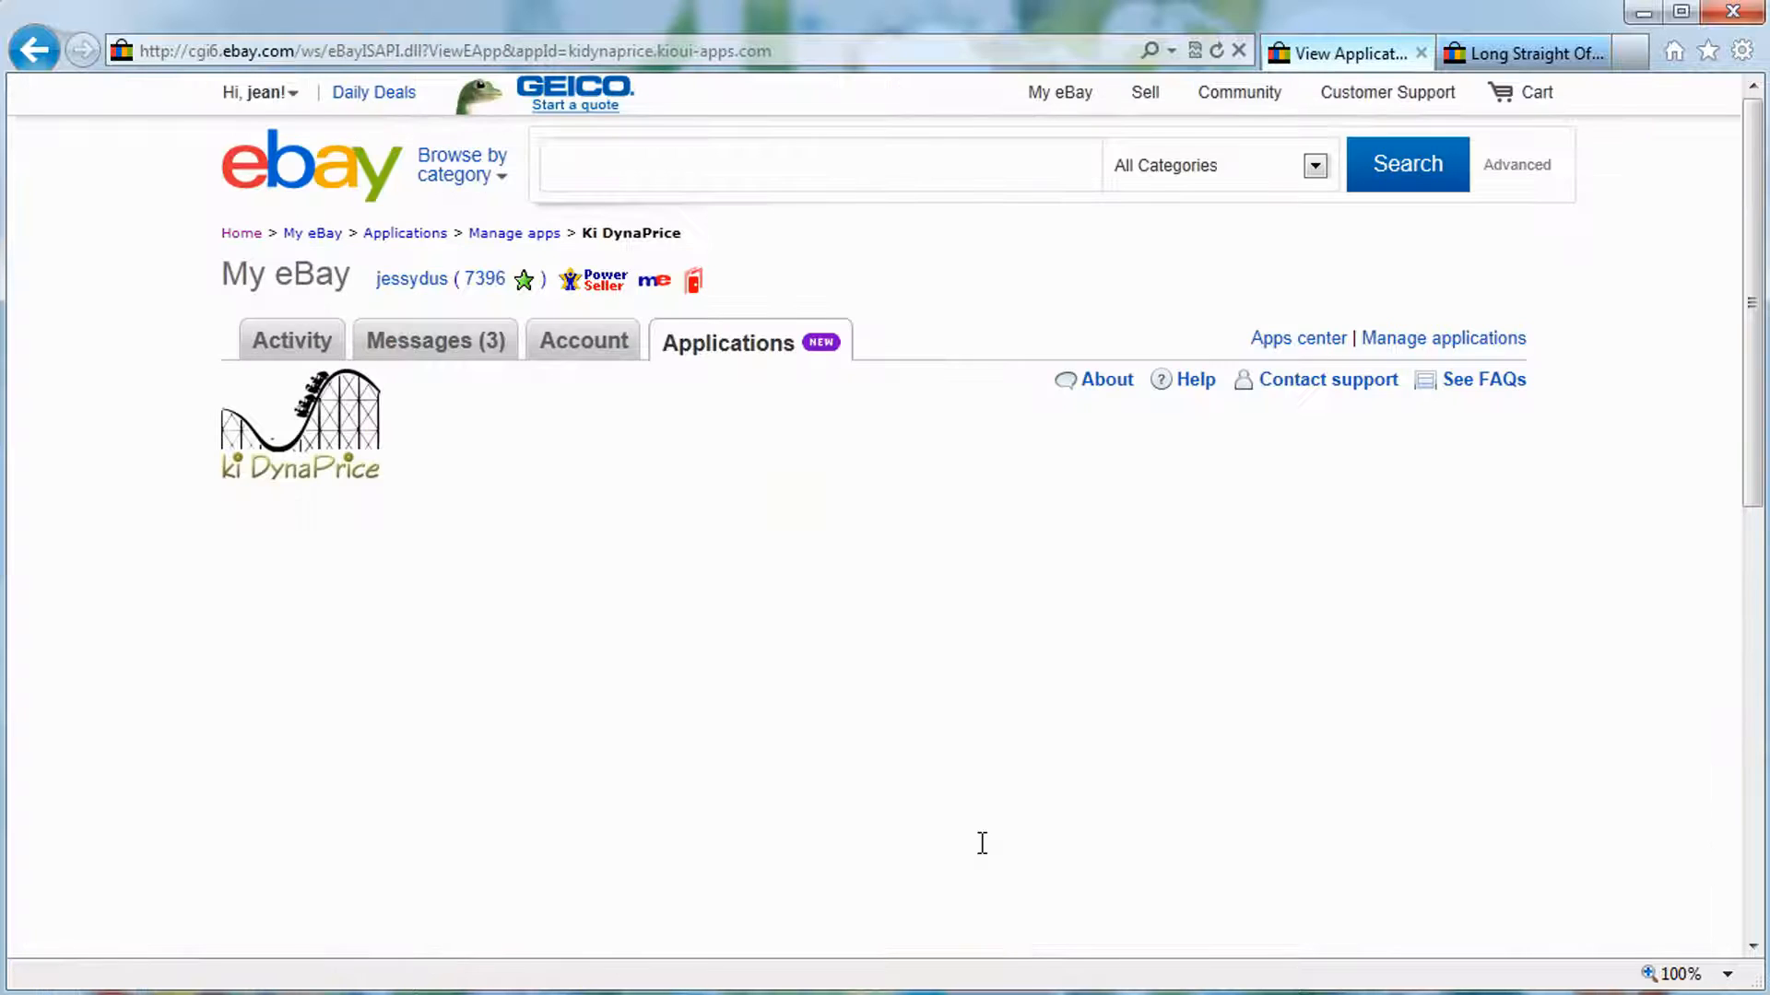
scroll(928, 737, down, 3)
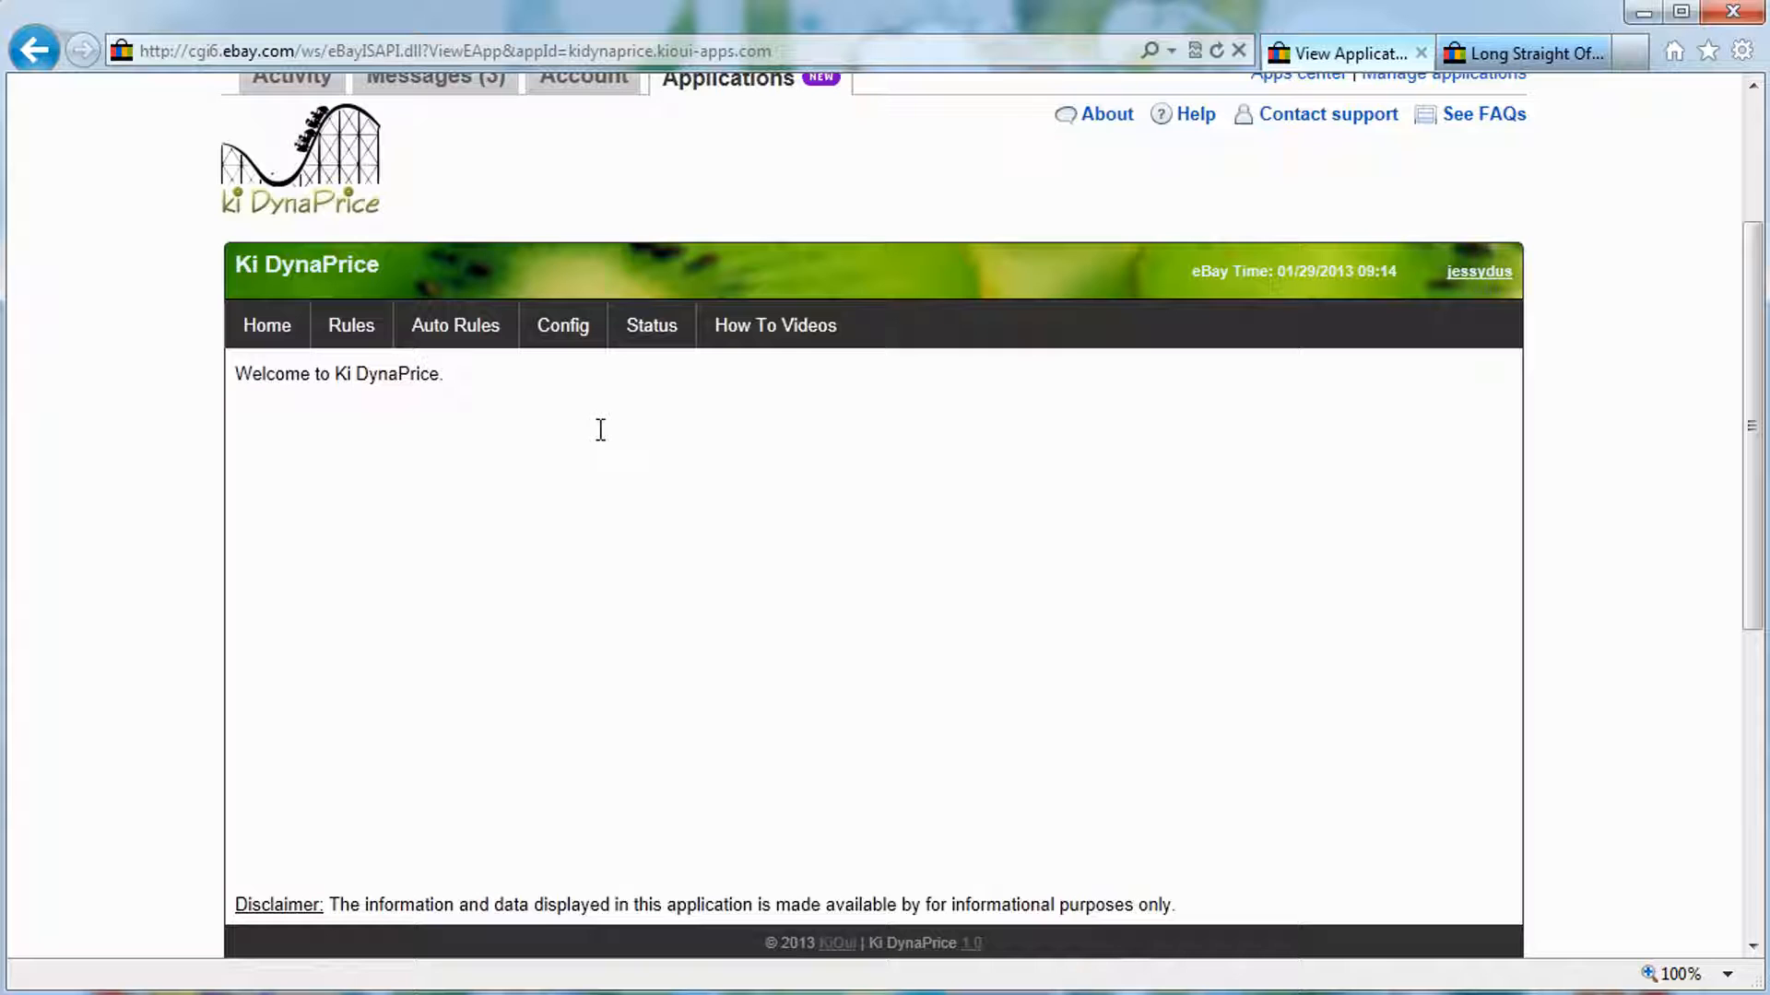
click(565, 329)
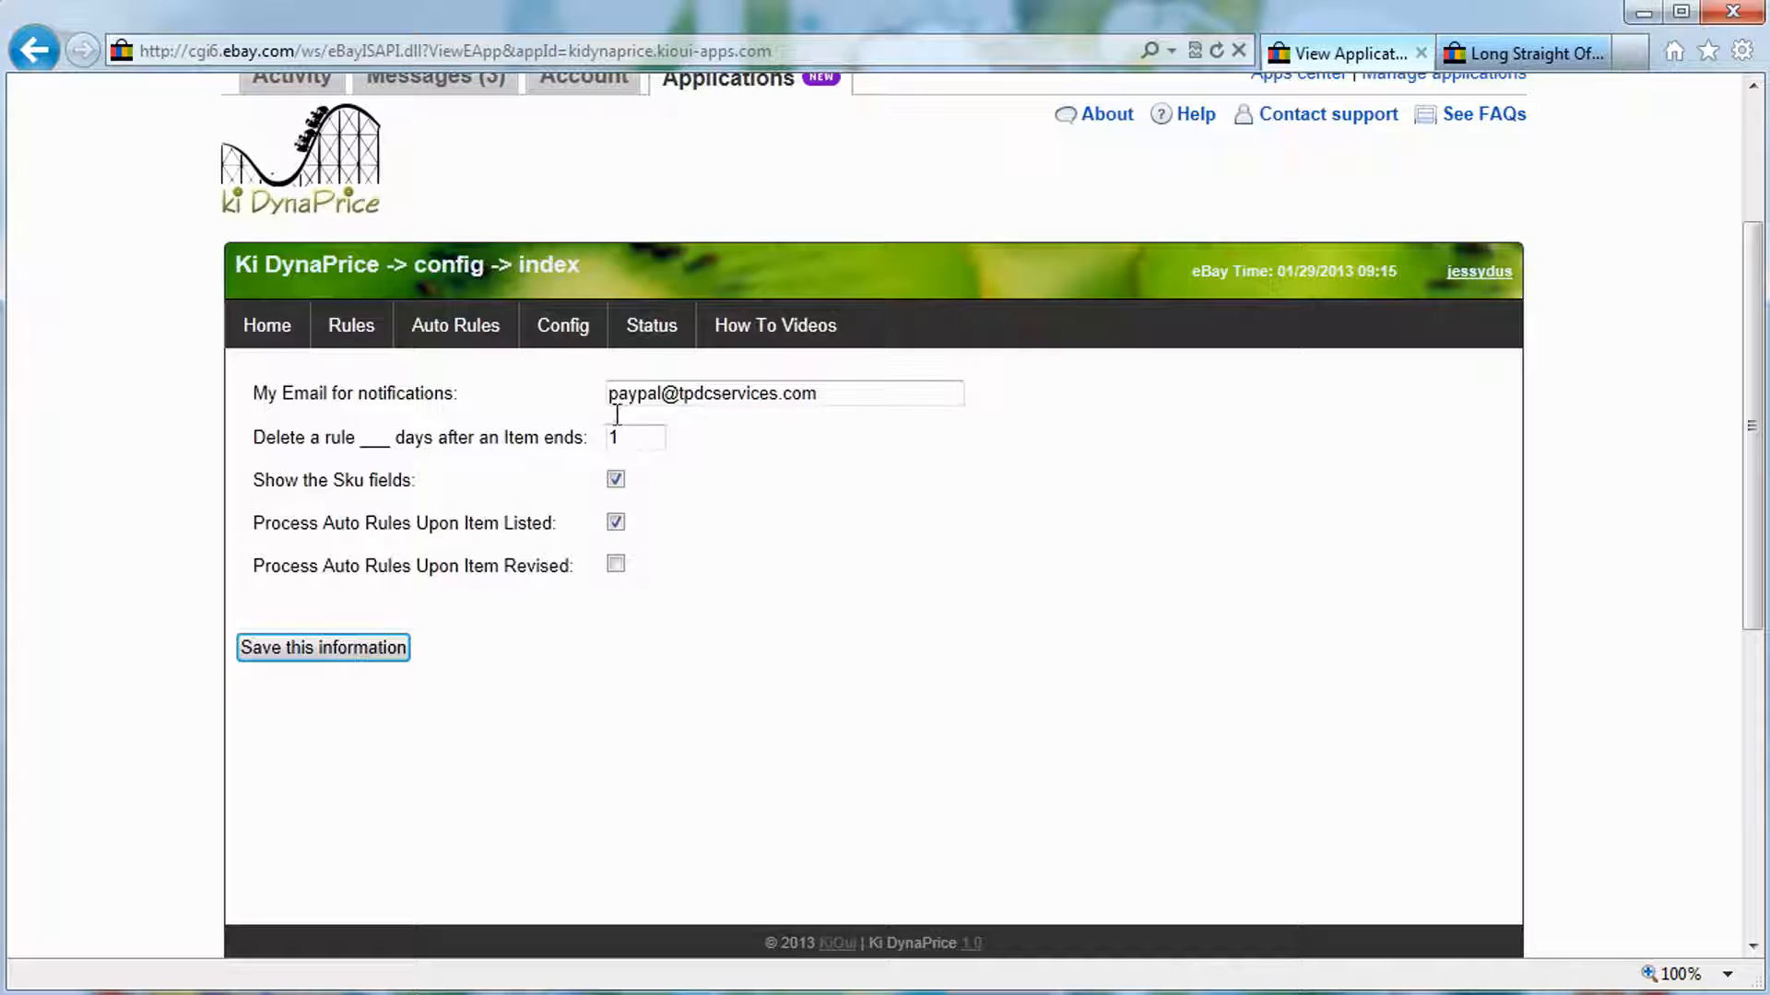
Review the notification e-mail, rule deletion delay and auto rule options in the configuration, and save the settings
drag(830, 393, 560, 394)
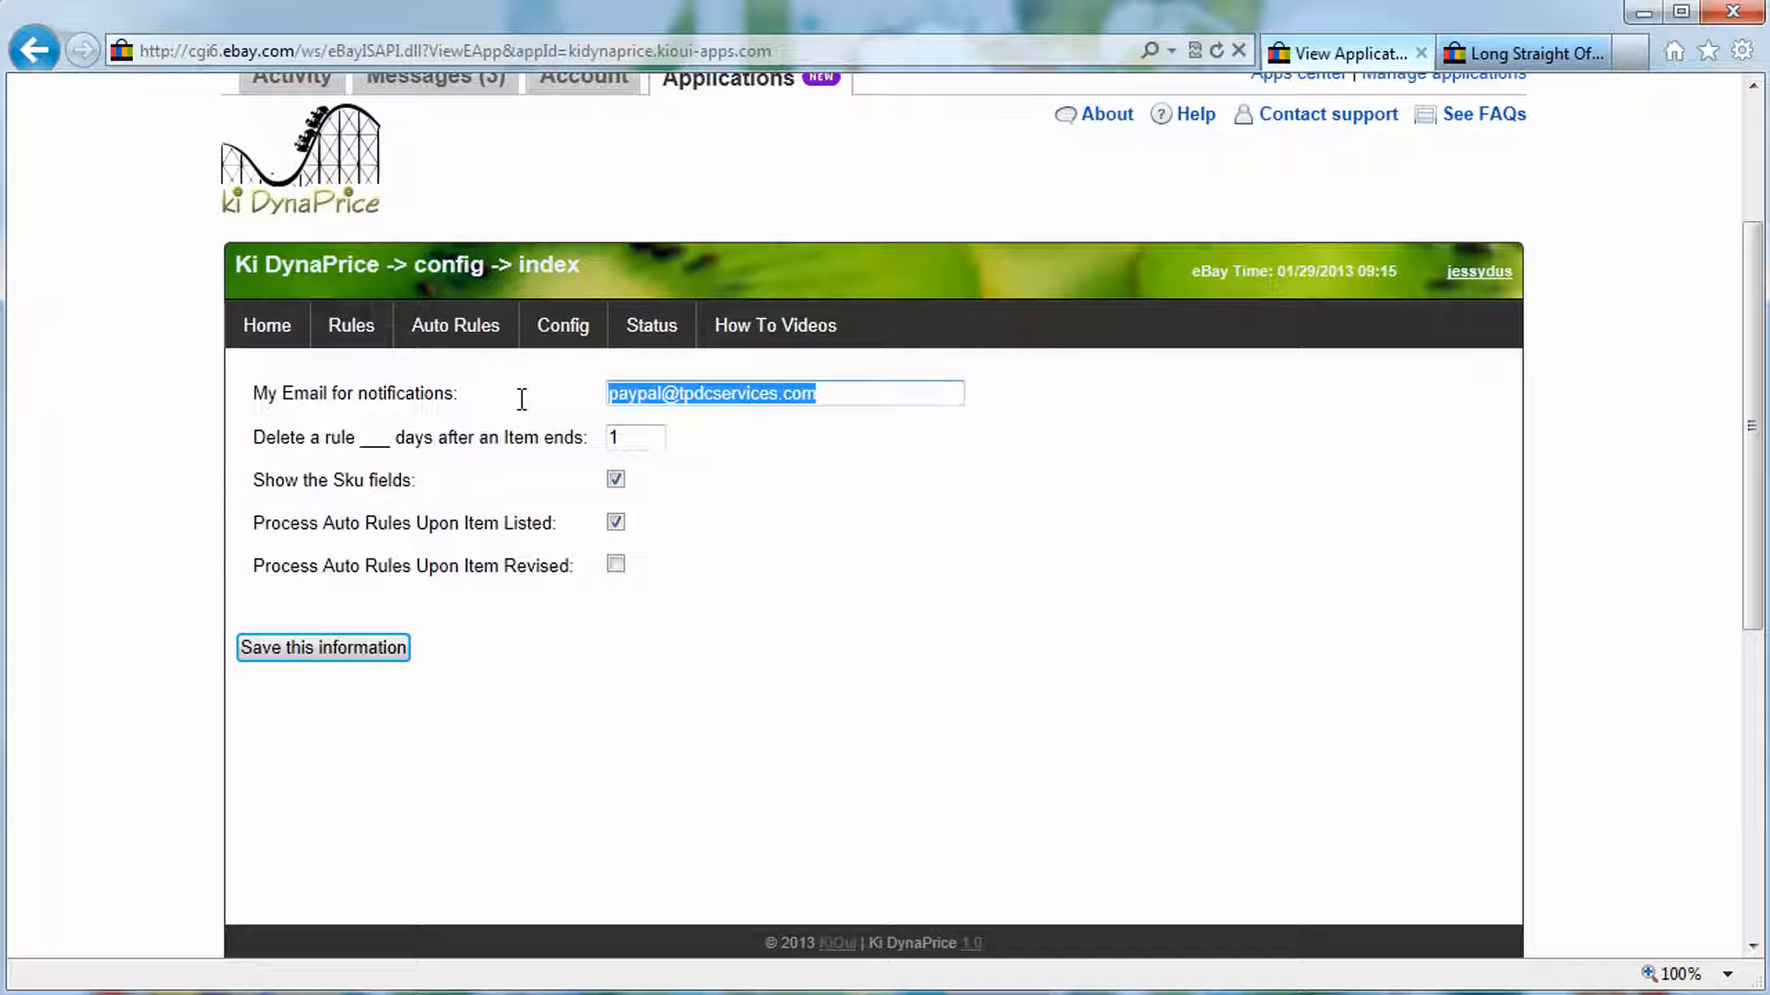
click(843, 392)
key(ctrl+a)
drag(648, 442, 569, 440)
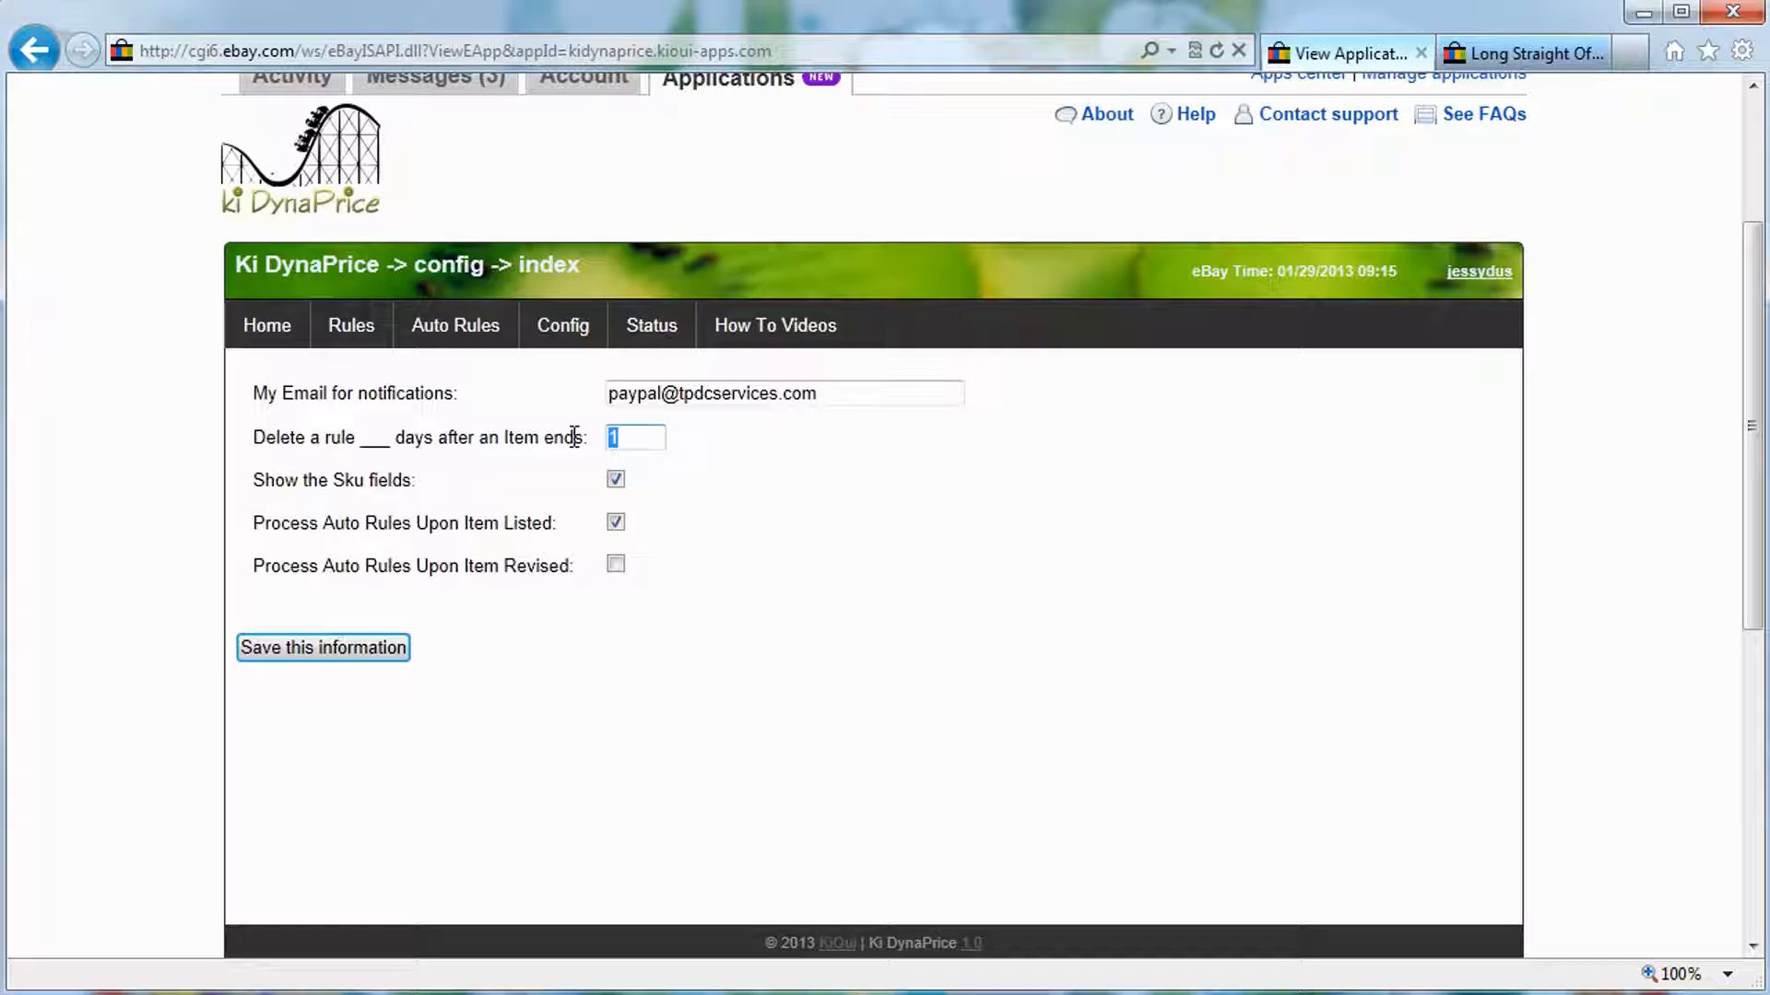
click(636, 438)
drag(636, 439, 560, 437)
drag(328, 524, 414, 526)
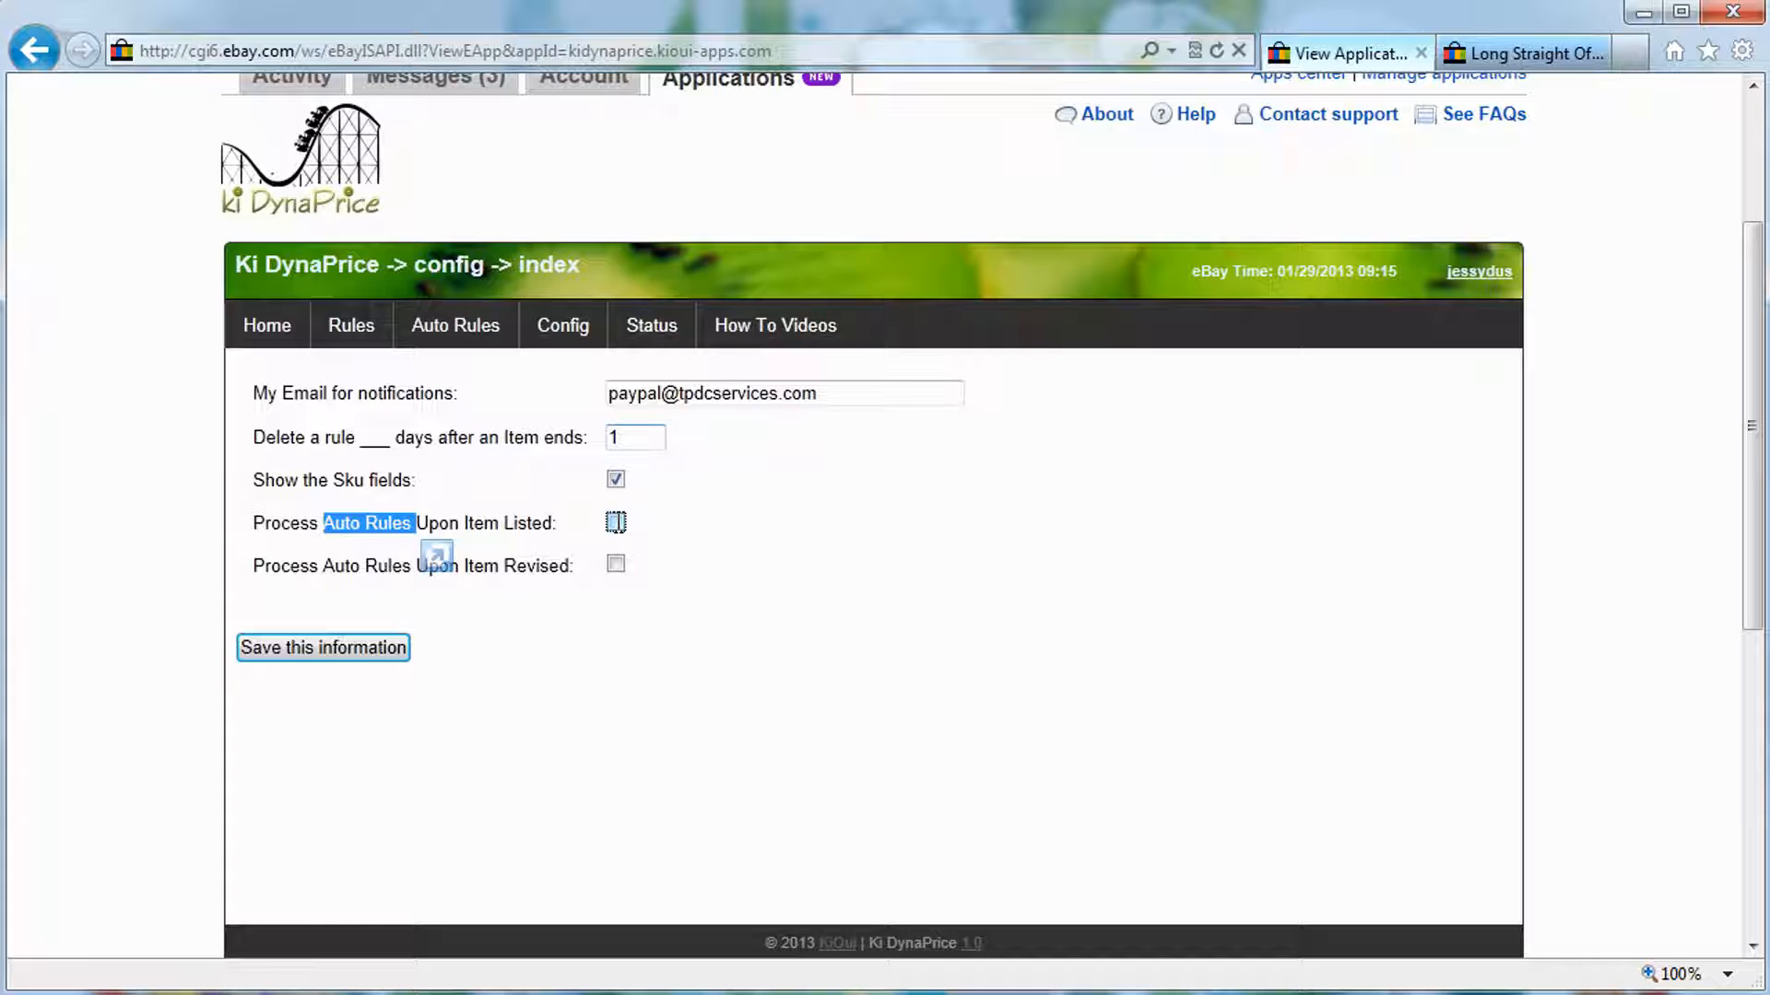
click(617, 524)
click(322, 645)
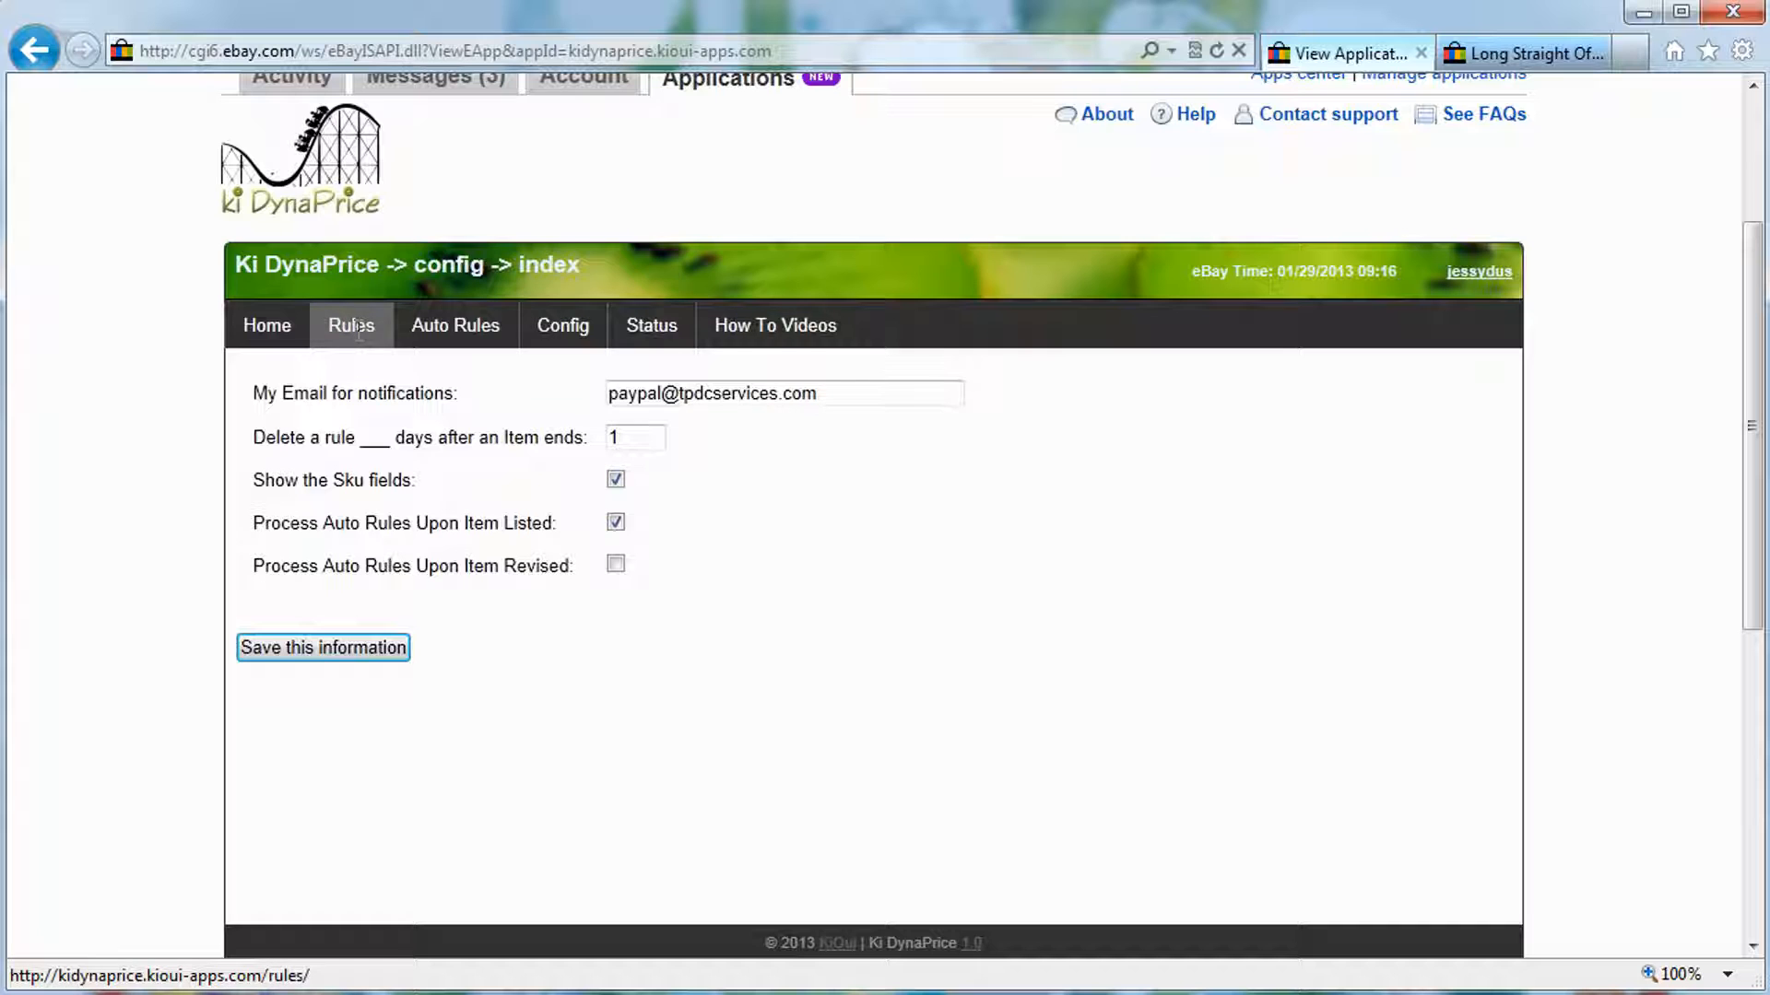
Open the price rules list and examine the Long Wavy Black Wig rule's title, SKU, current price, floor, ceiling and step settings
click(359, 329)
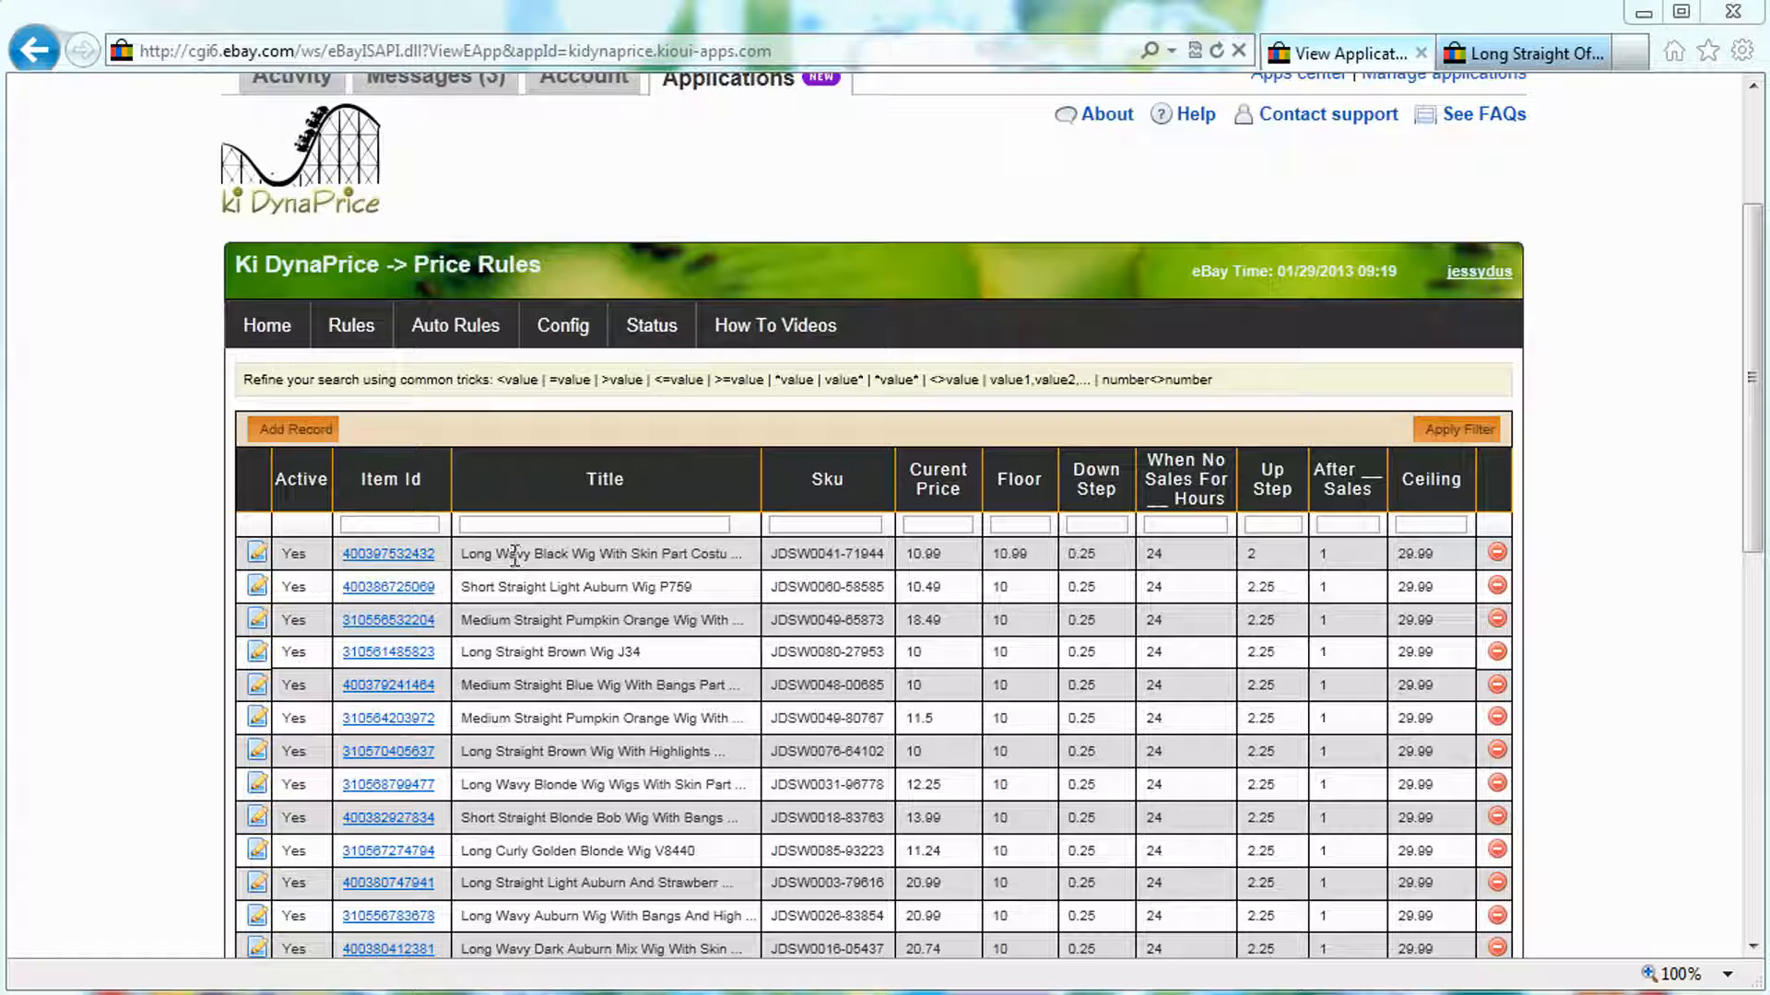
drag(515, 554, 631, 555)
drag(788, 554, 884, 557)
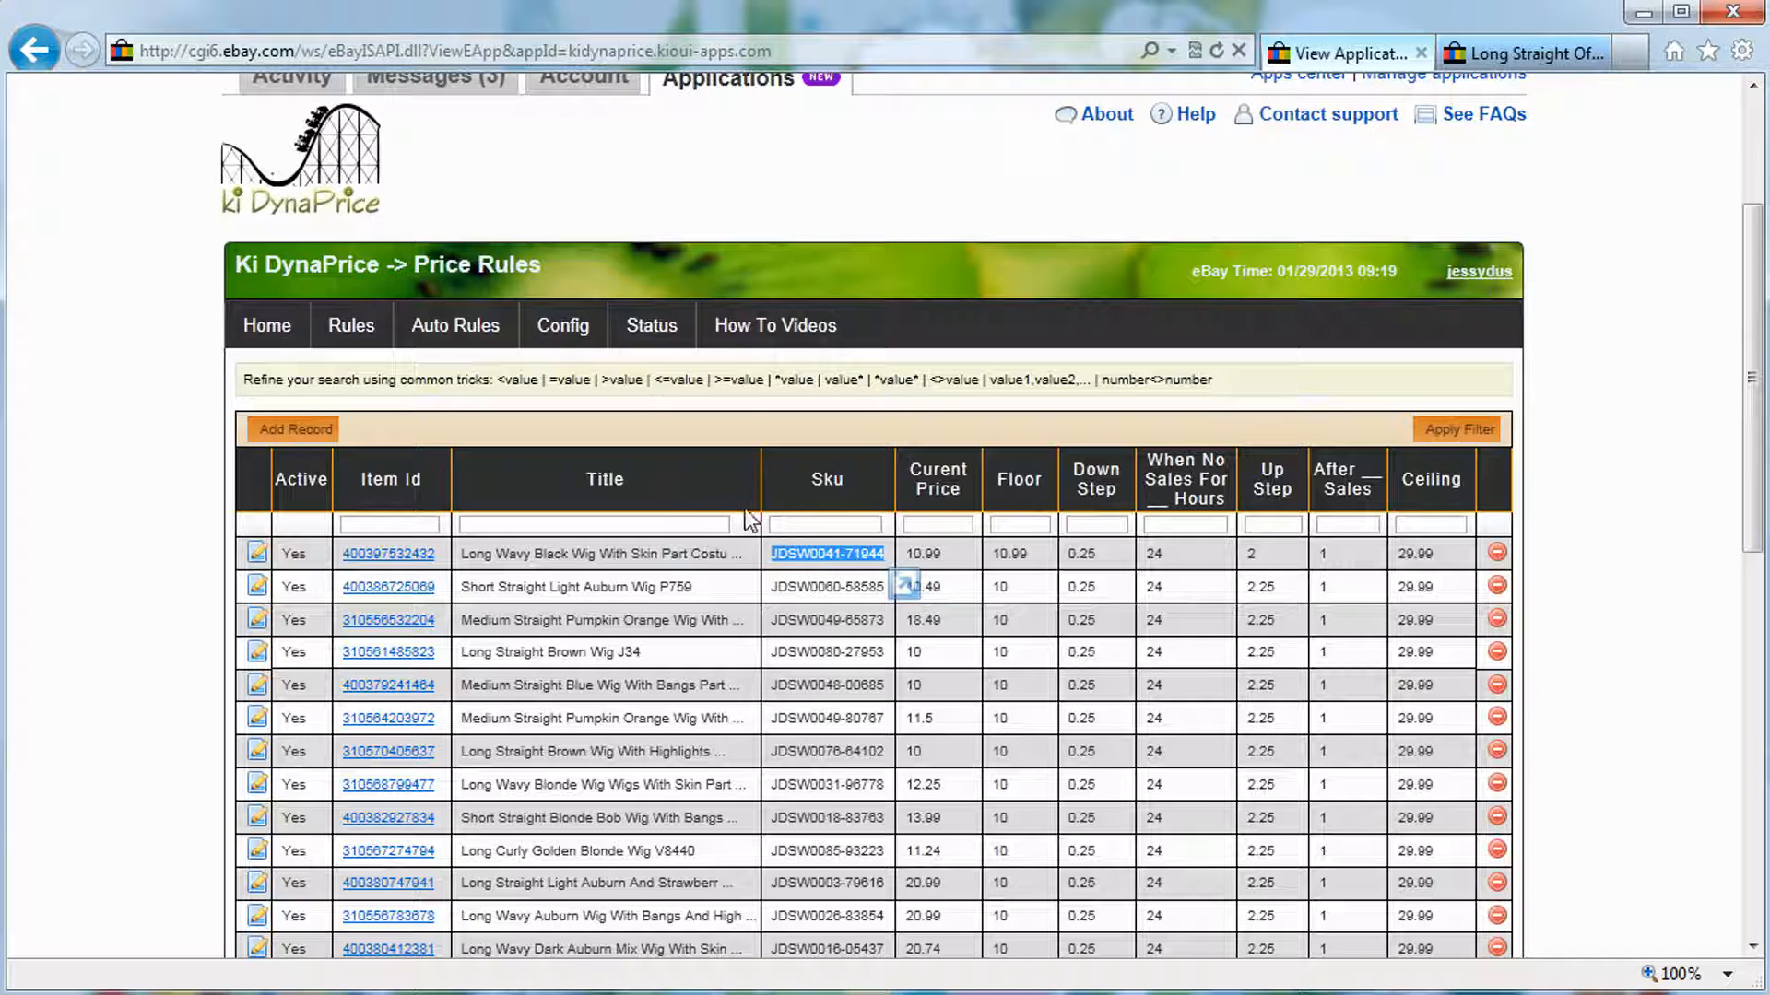
drag(942, 554, 907, 556)
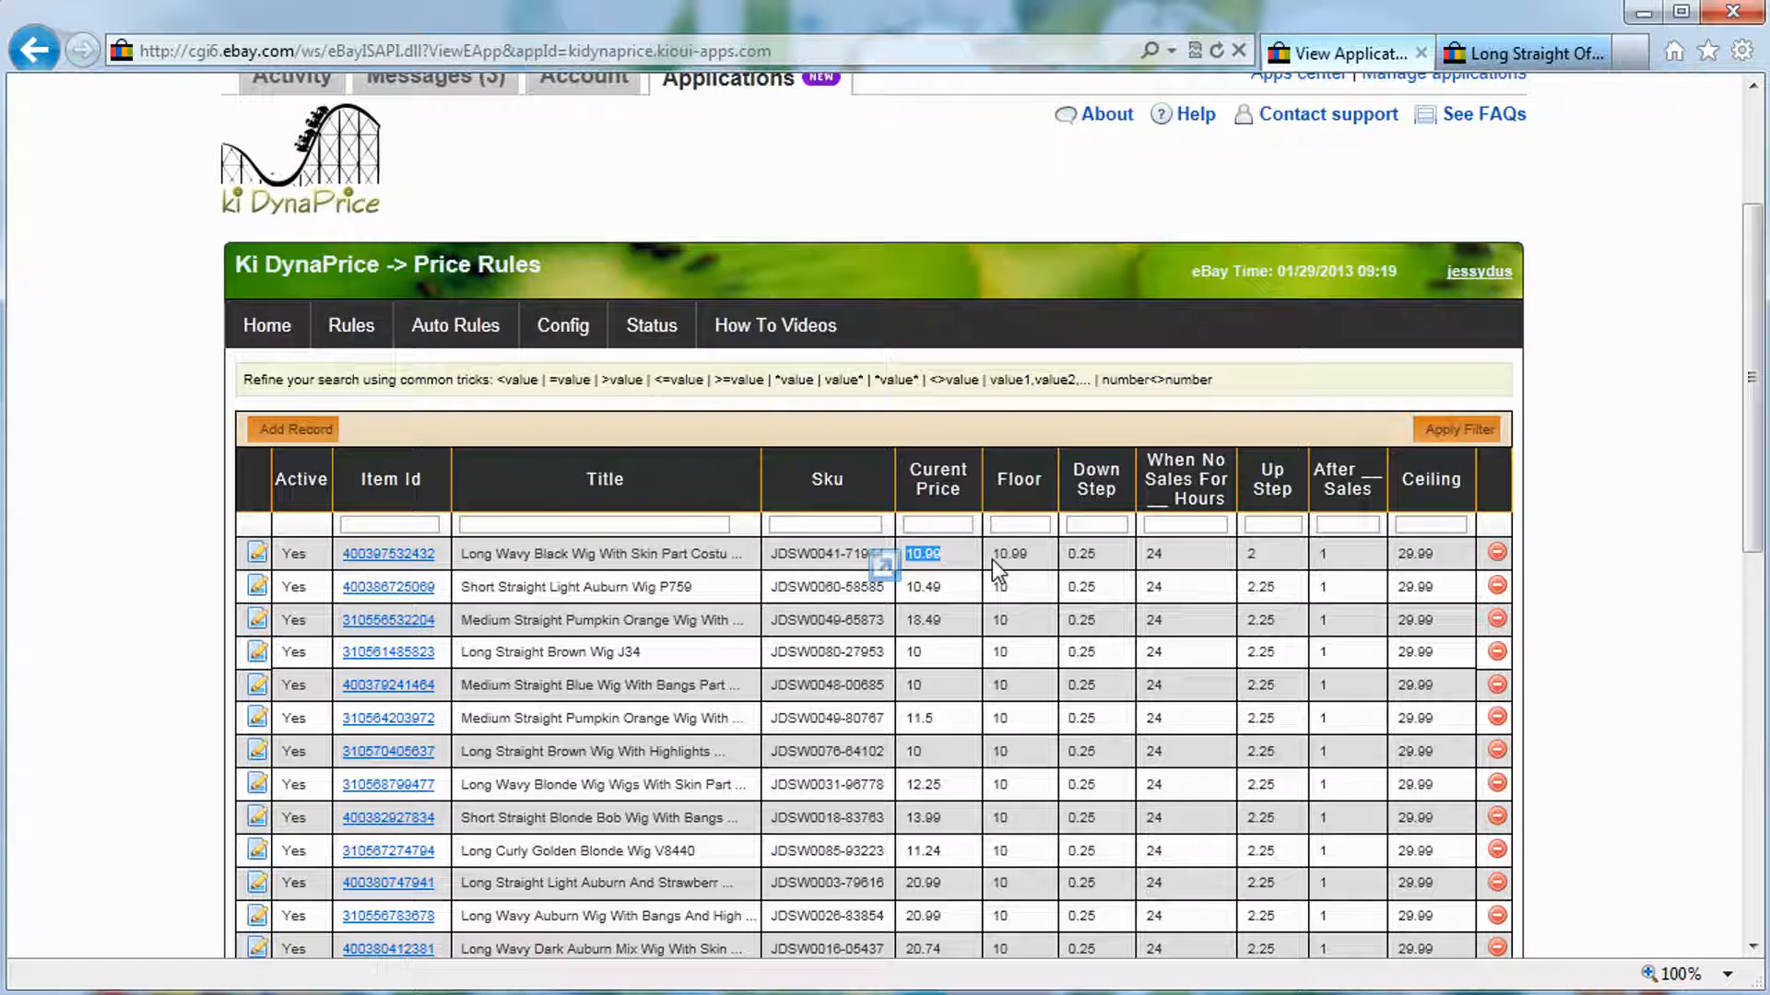
drag(992, 554, 1020, 556)
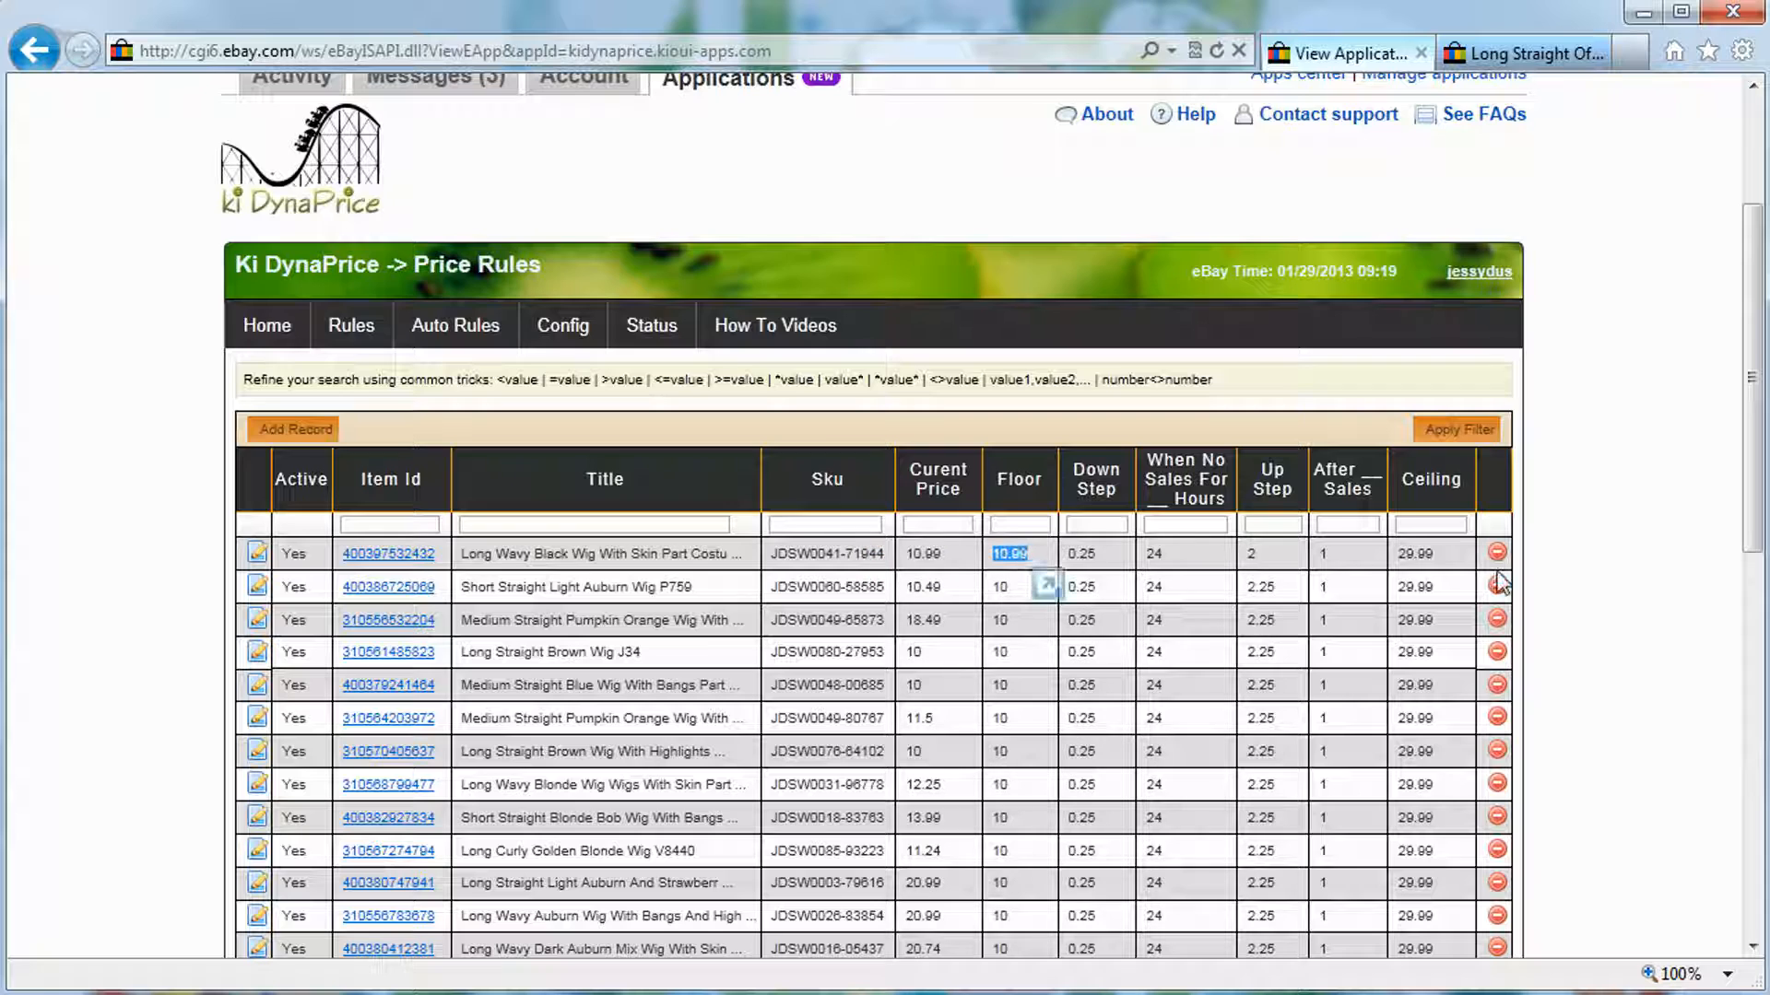
drag(1436, 555, 1081, 586)
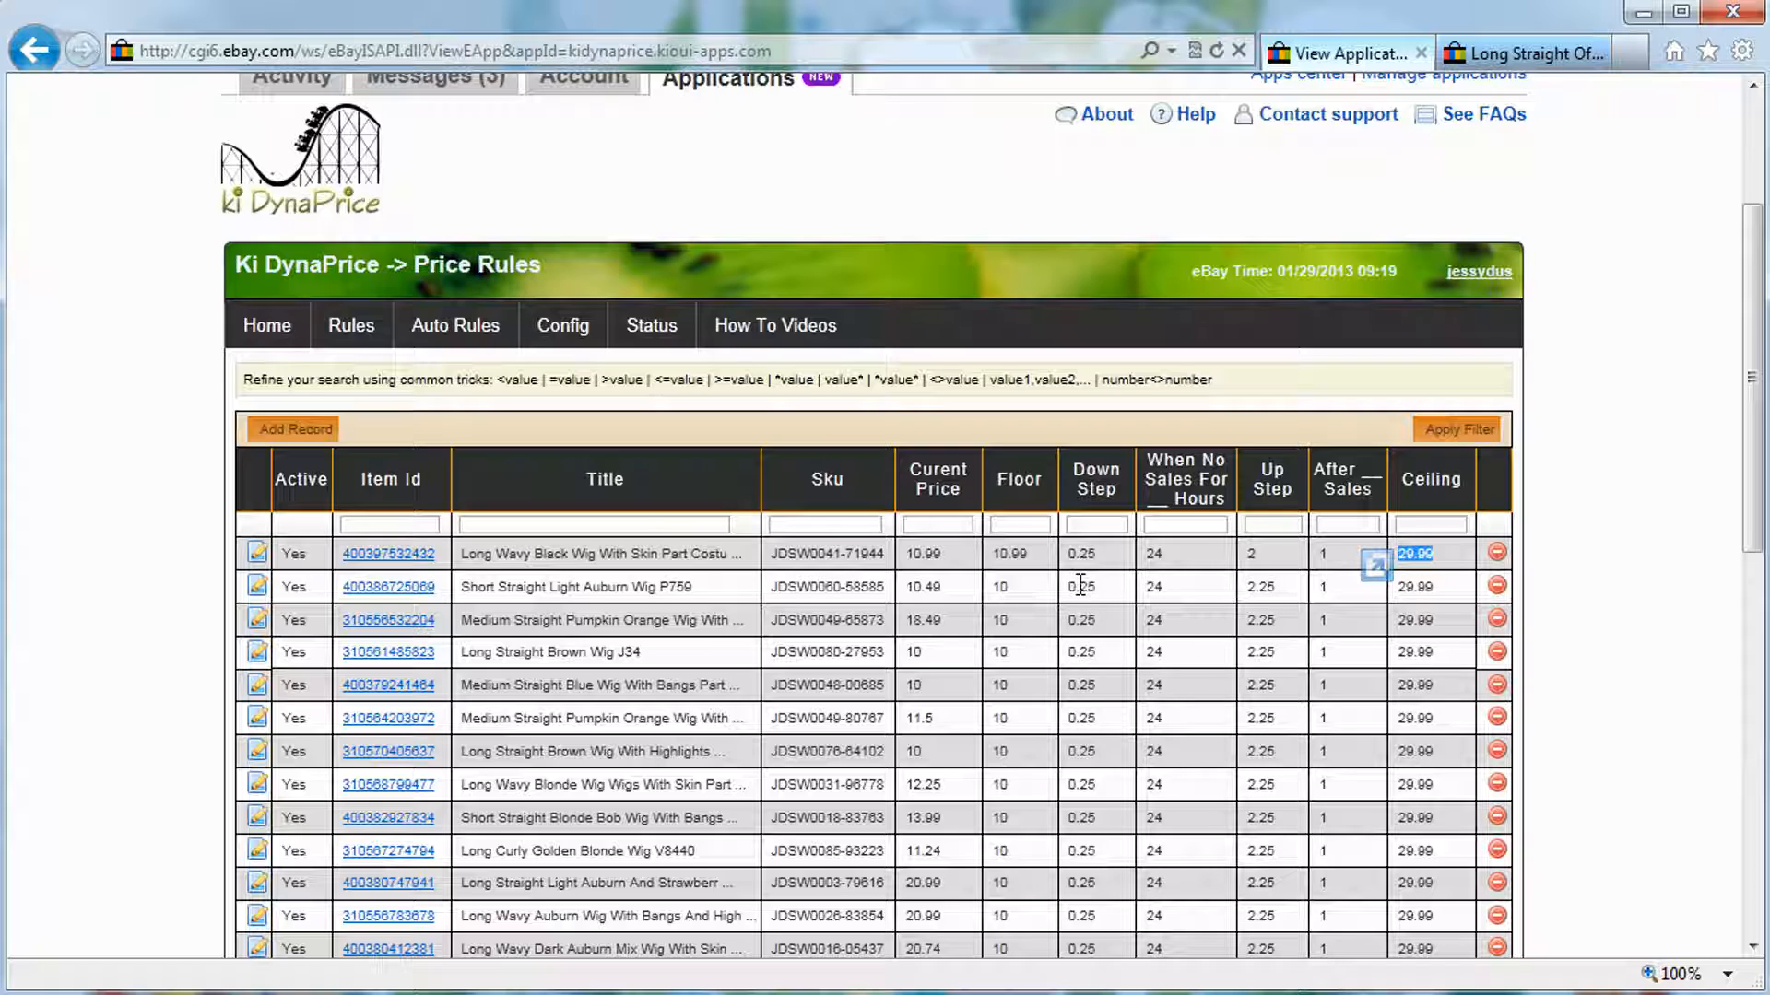
drag(1080, 586, 1077, 587)
drag(1069, 554, 1327, 557)
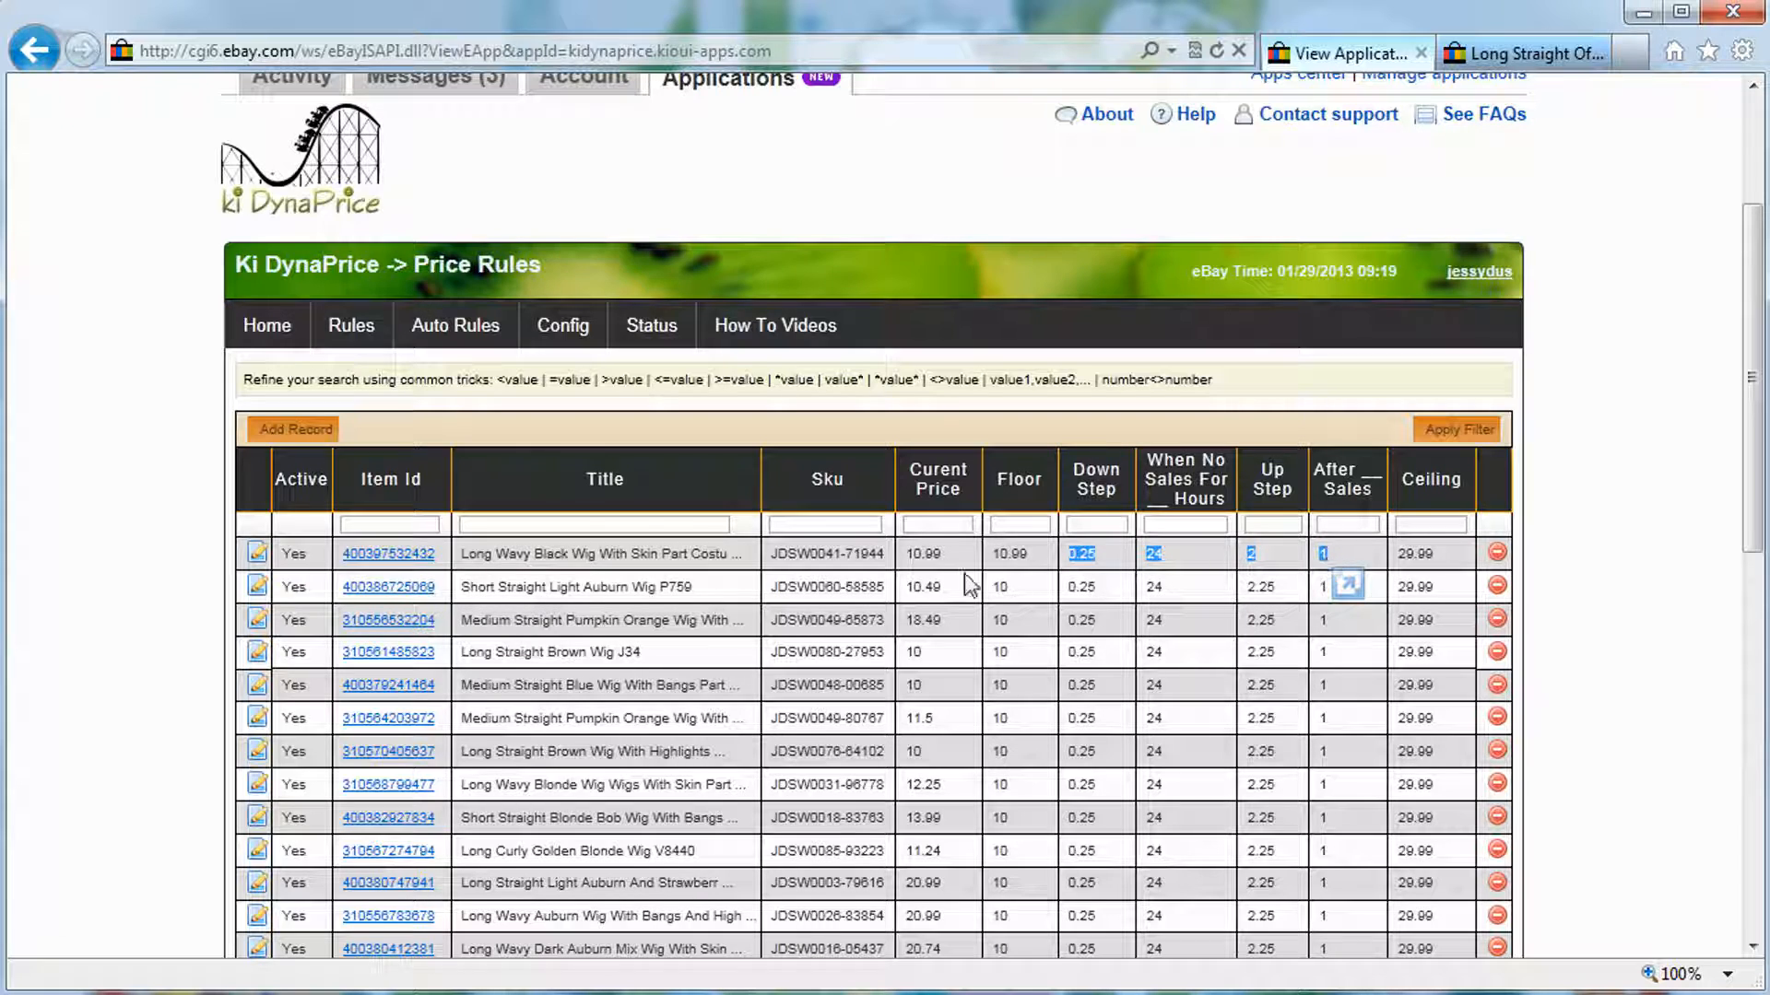
Compare the Long Wavy Black Wig rule's current price with its floor, then check its no-sales hours, down step and up step
drag(932, 561, 915, 564)
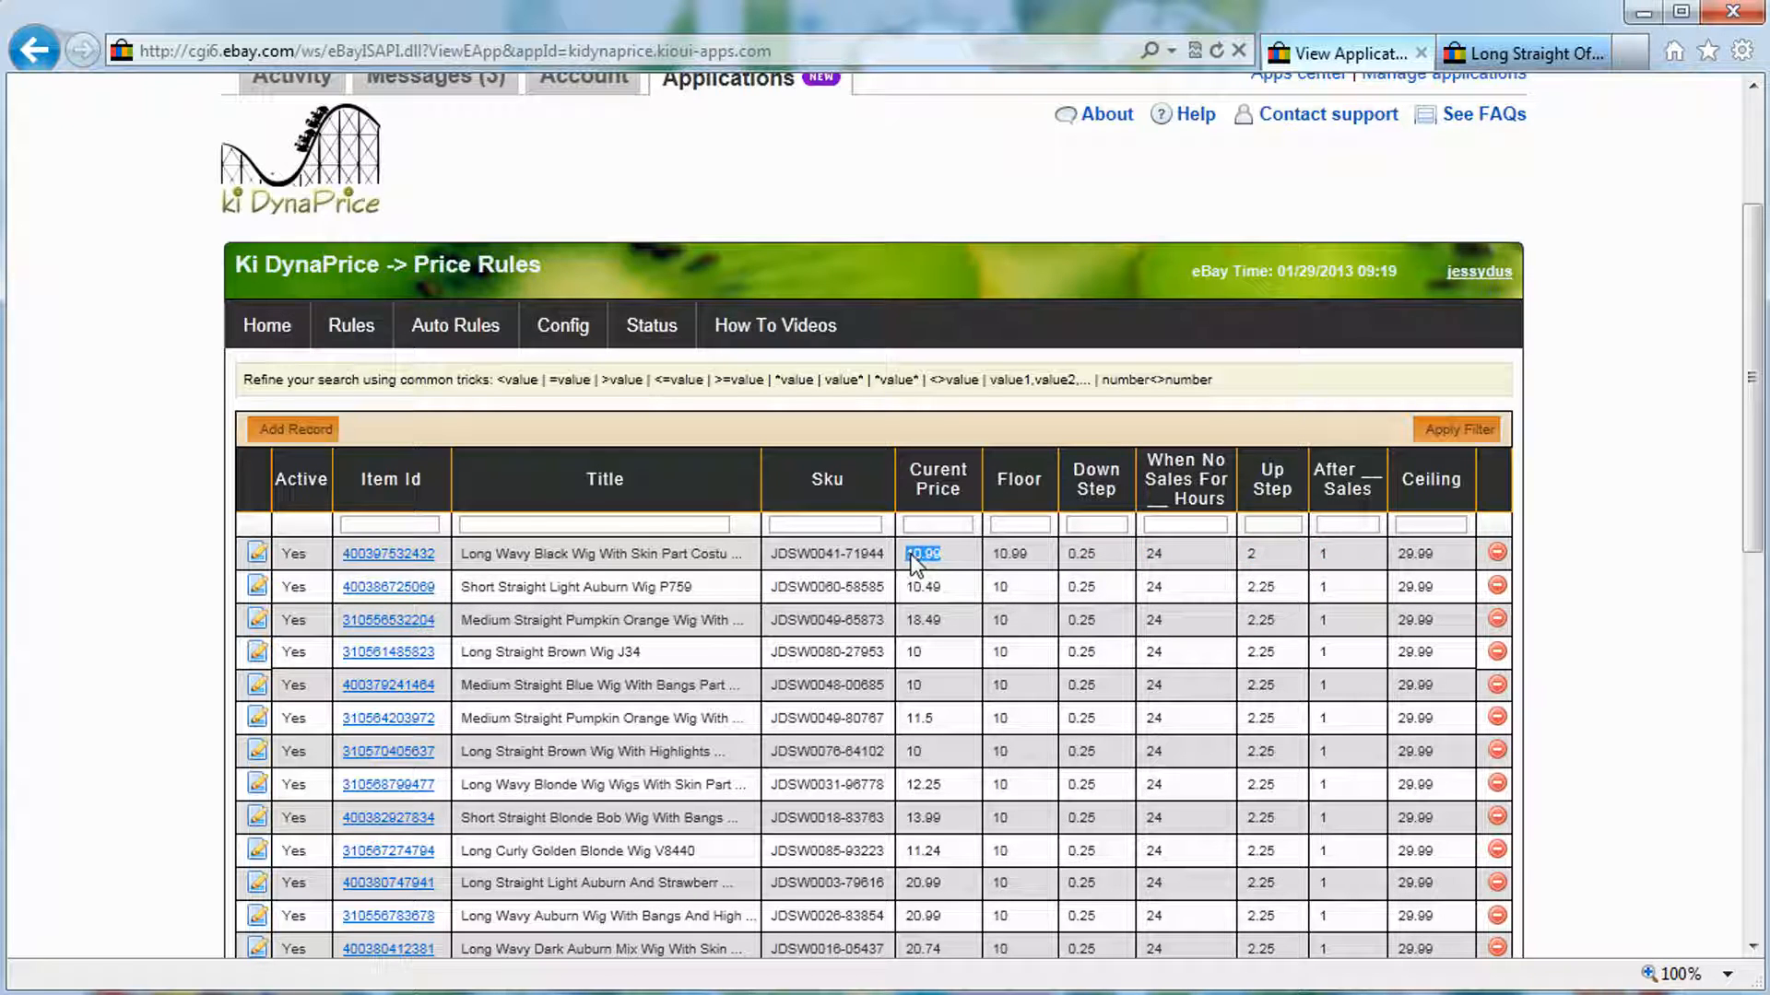
click(996, 561)
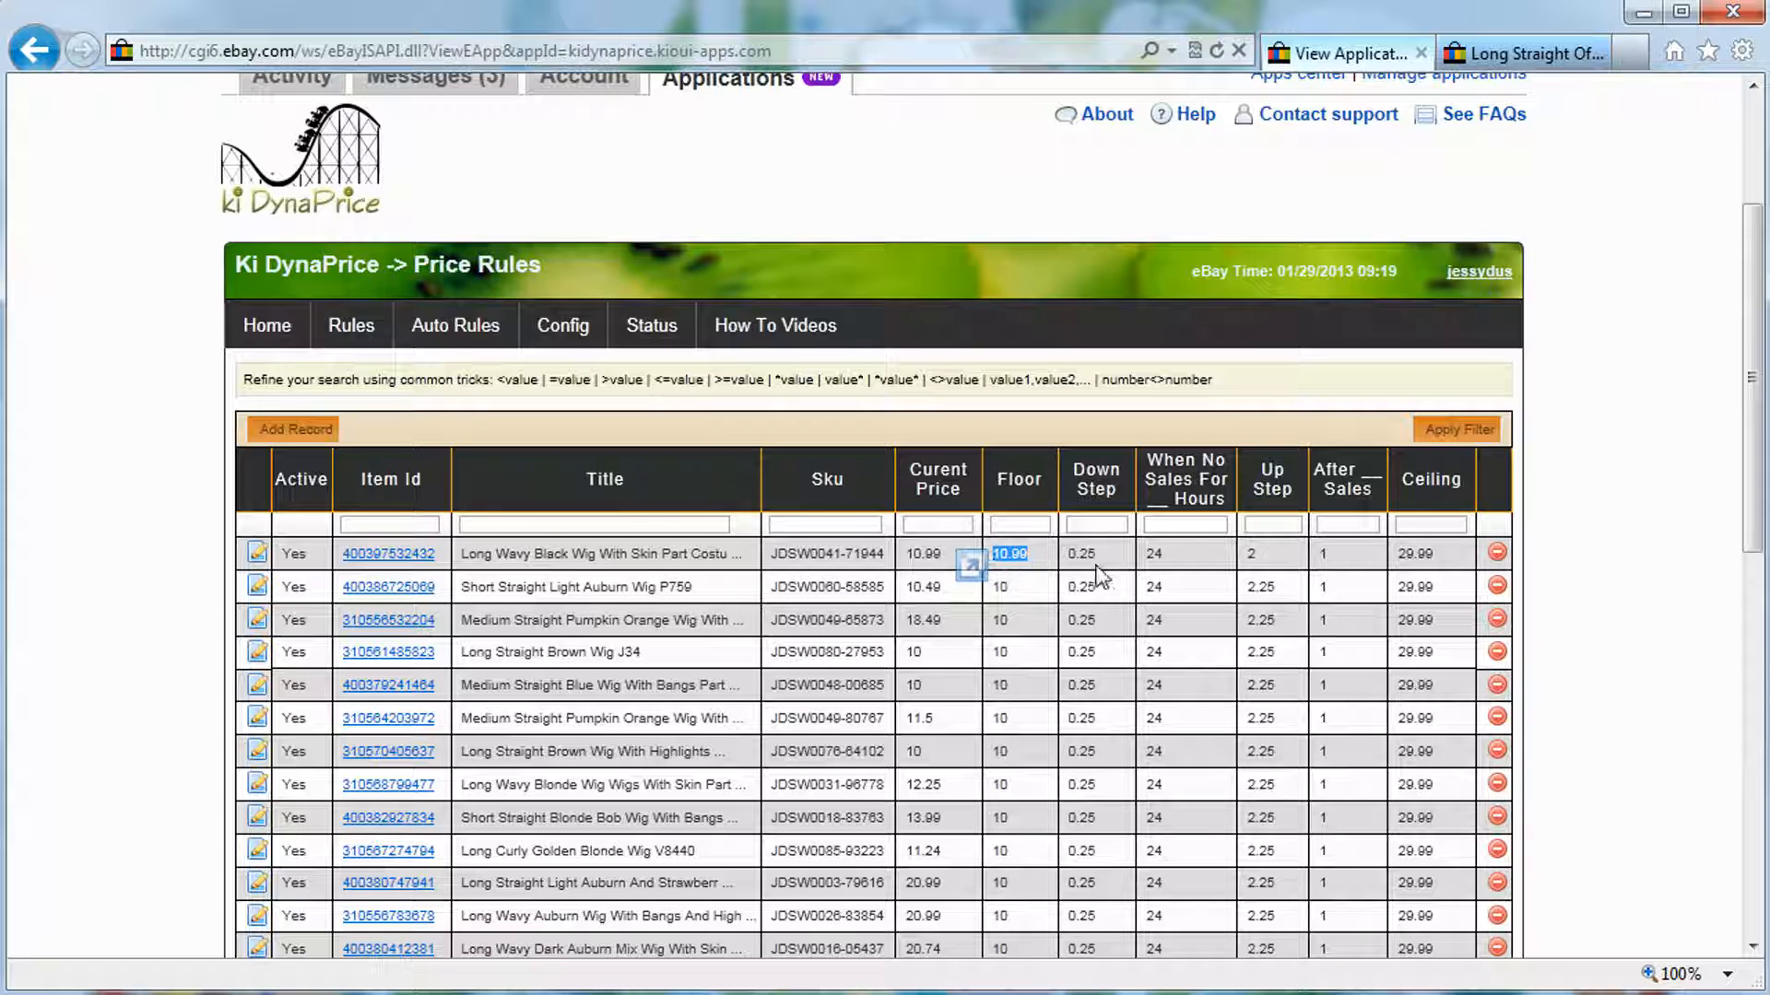
click(1162, 555)
double_click(1160, 555)
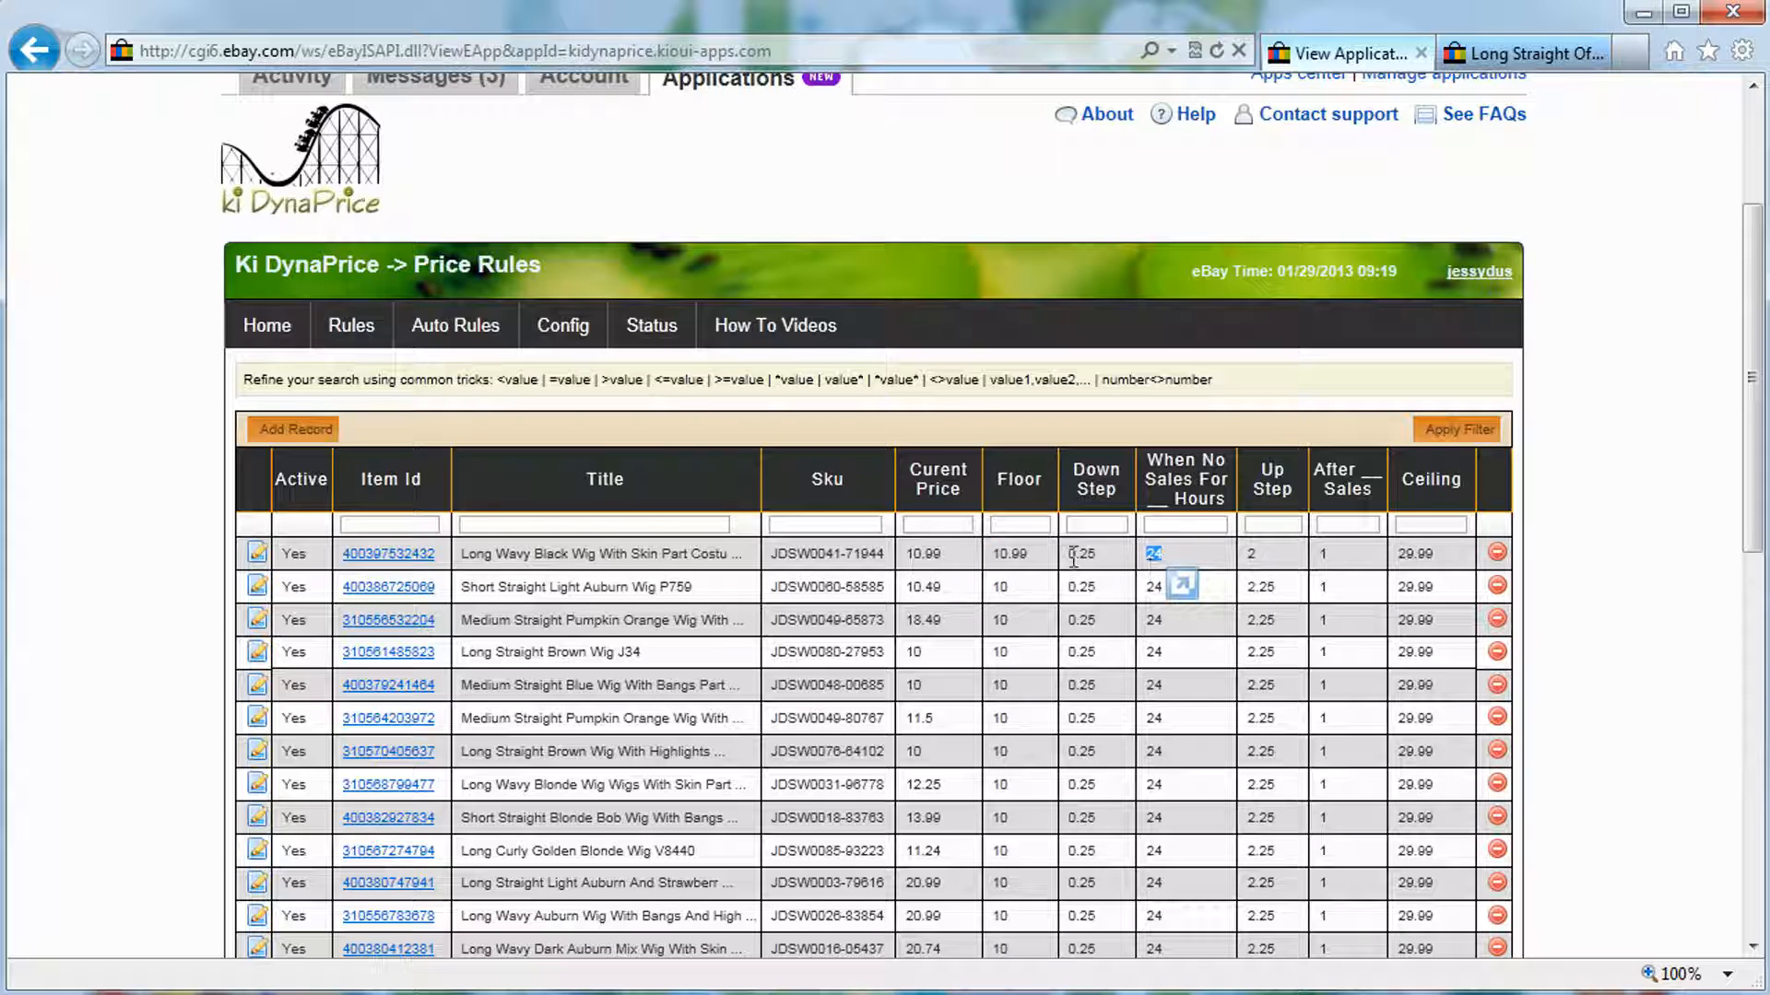
drag(1098, 555, 1084, 558)
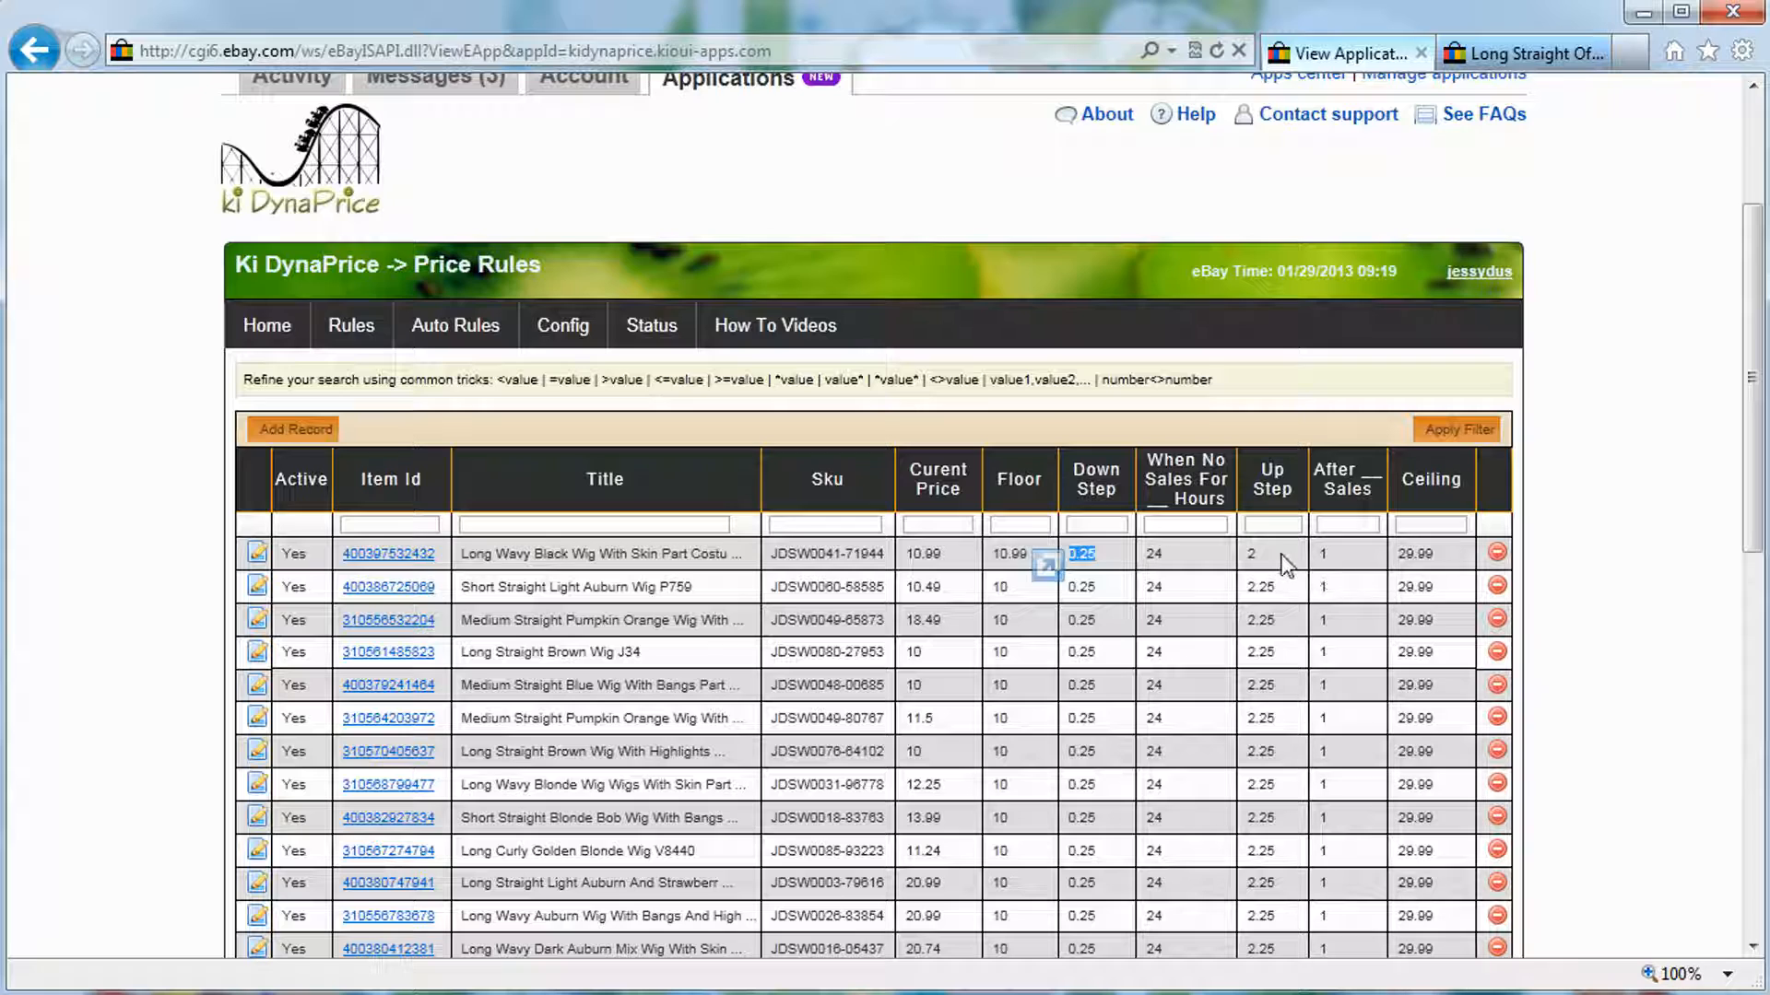
drag(1335, 560, 1247, 555)
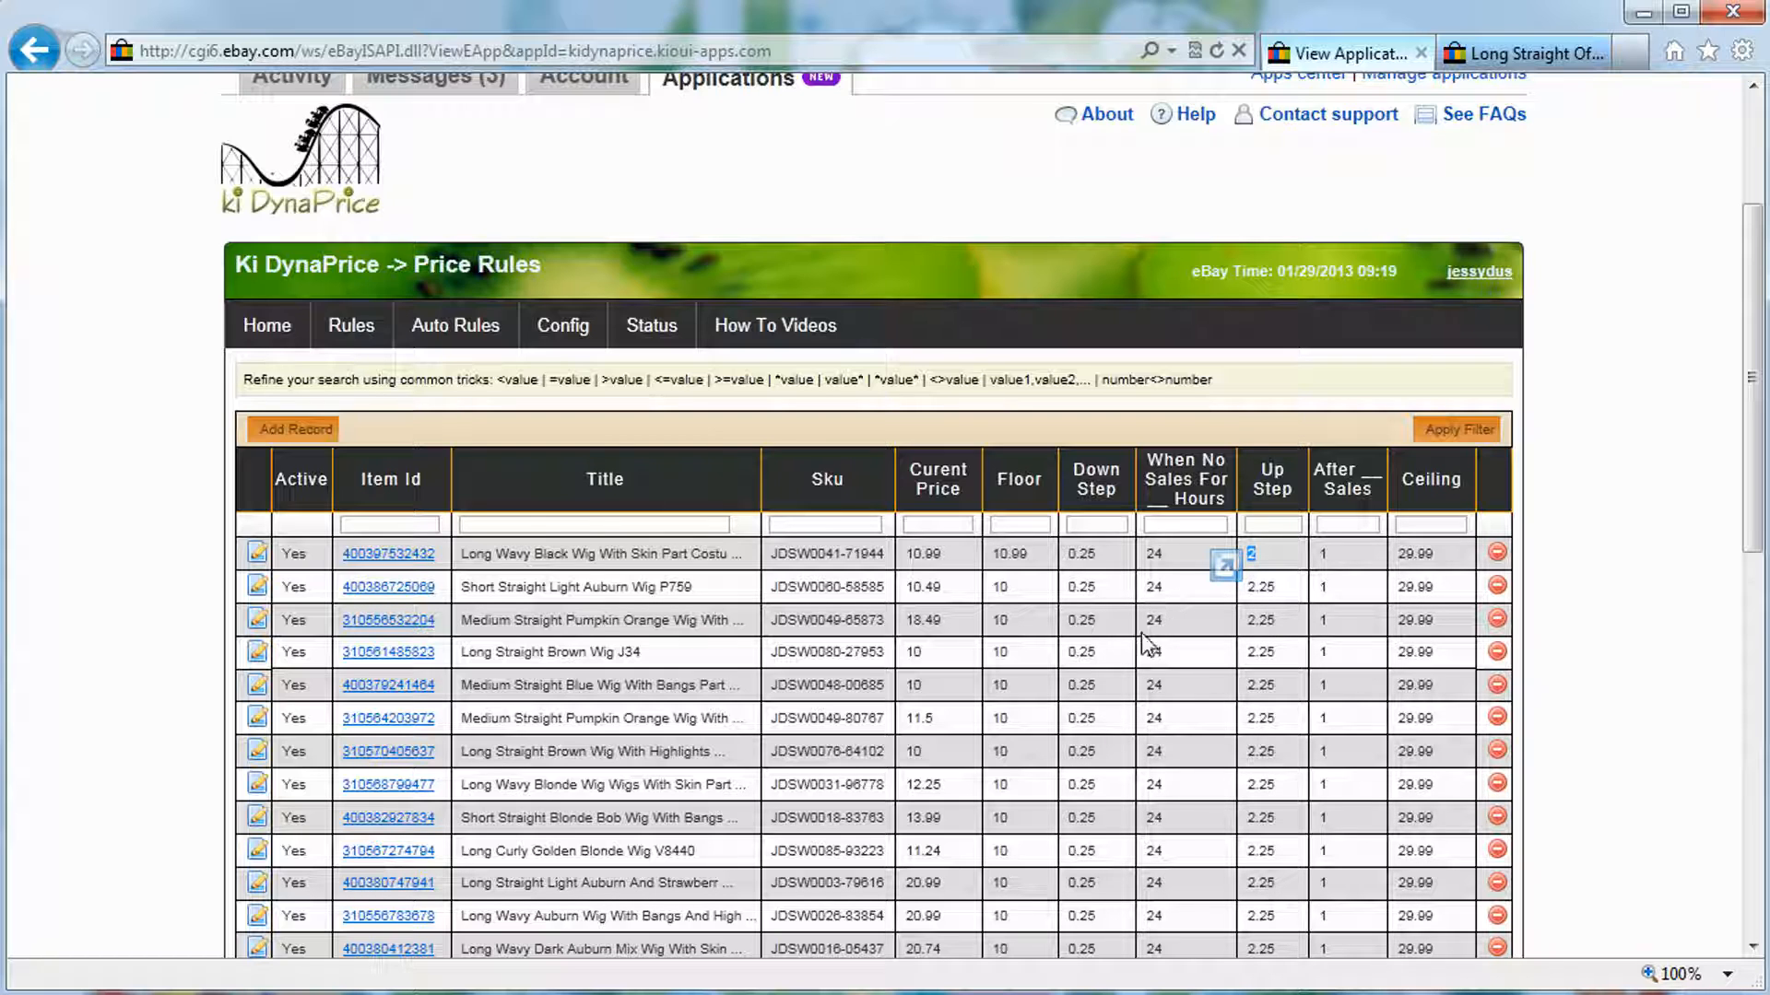
Copy the item ID of the Long Wavy Black Wig rule and delete that rule's record
drag(439, 556, 341, 561)
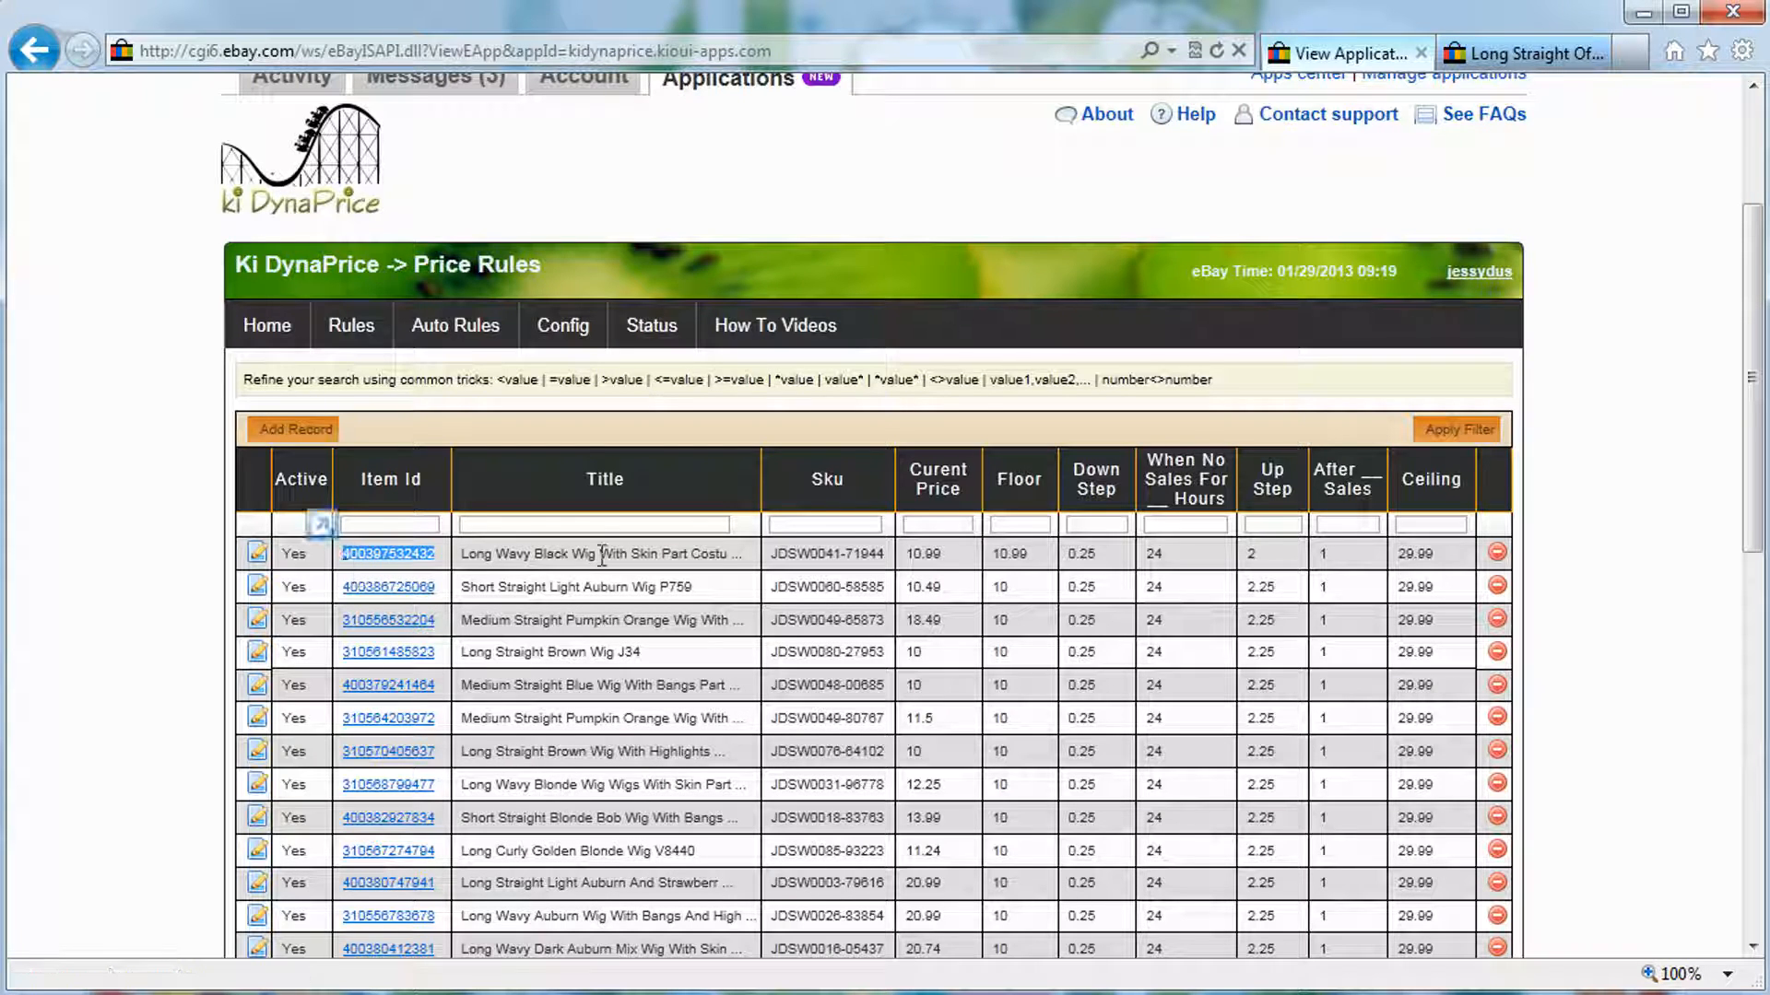
click(1495, 555)
scroll(749, 664, down, 5)
scroll(743, 650, down, 2)
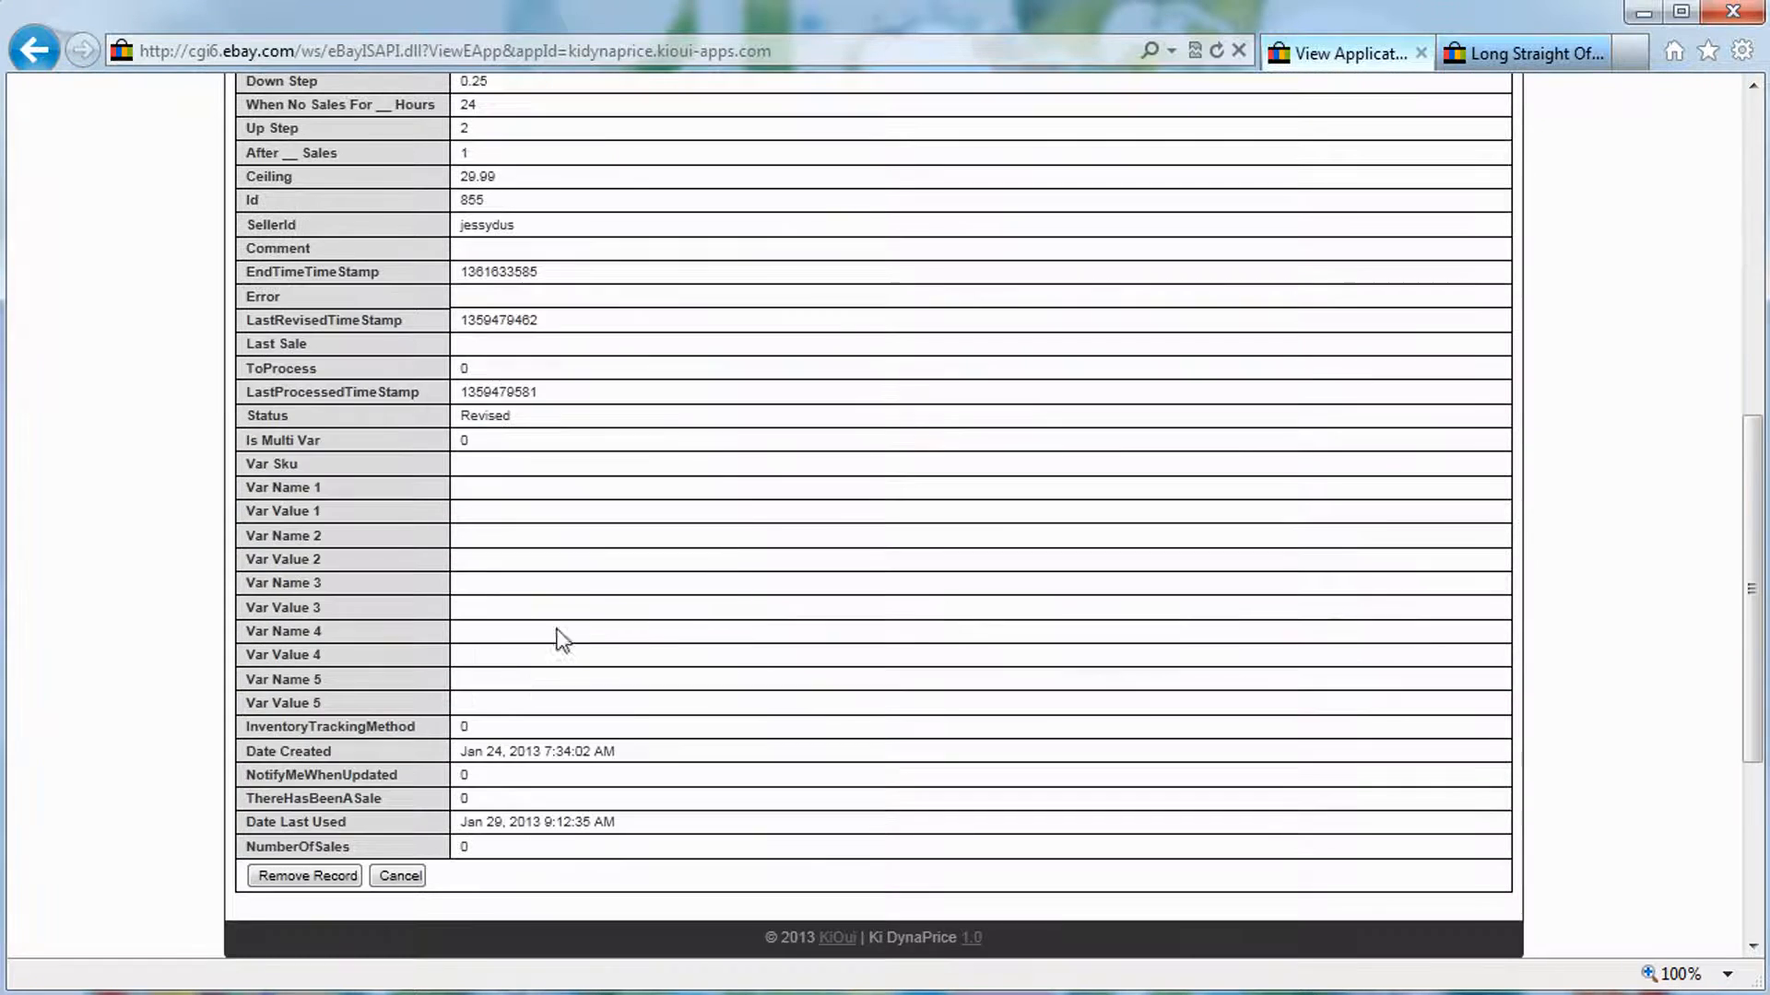
click(318, 881)
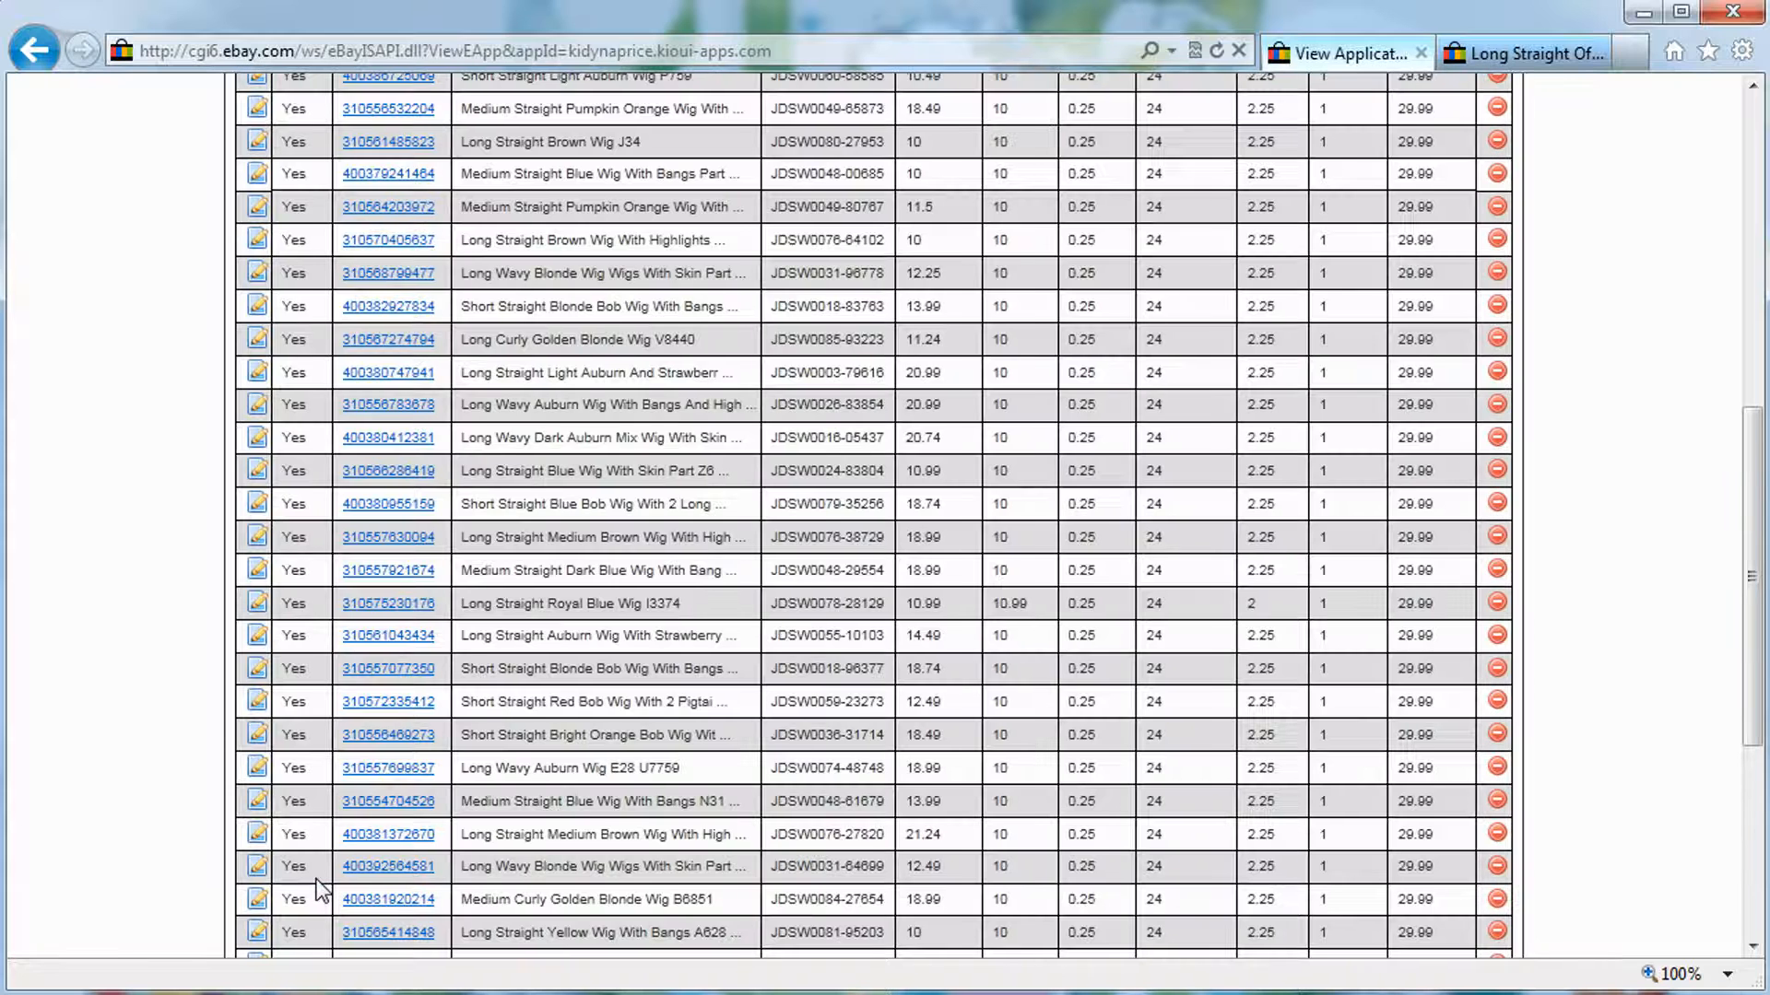
scroll(461, 738, up, 6)
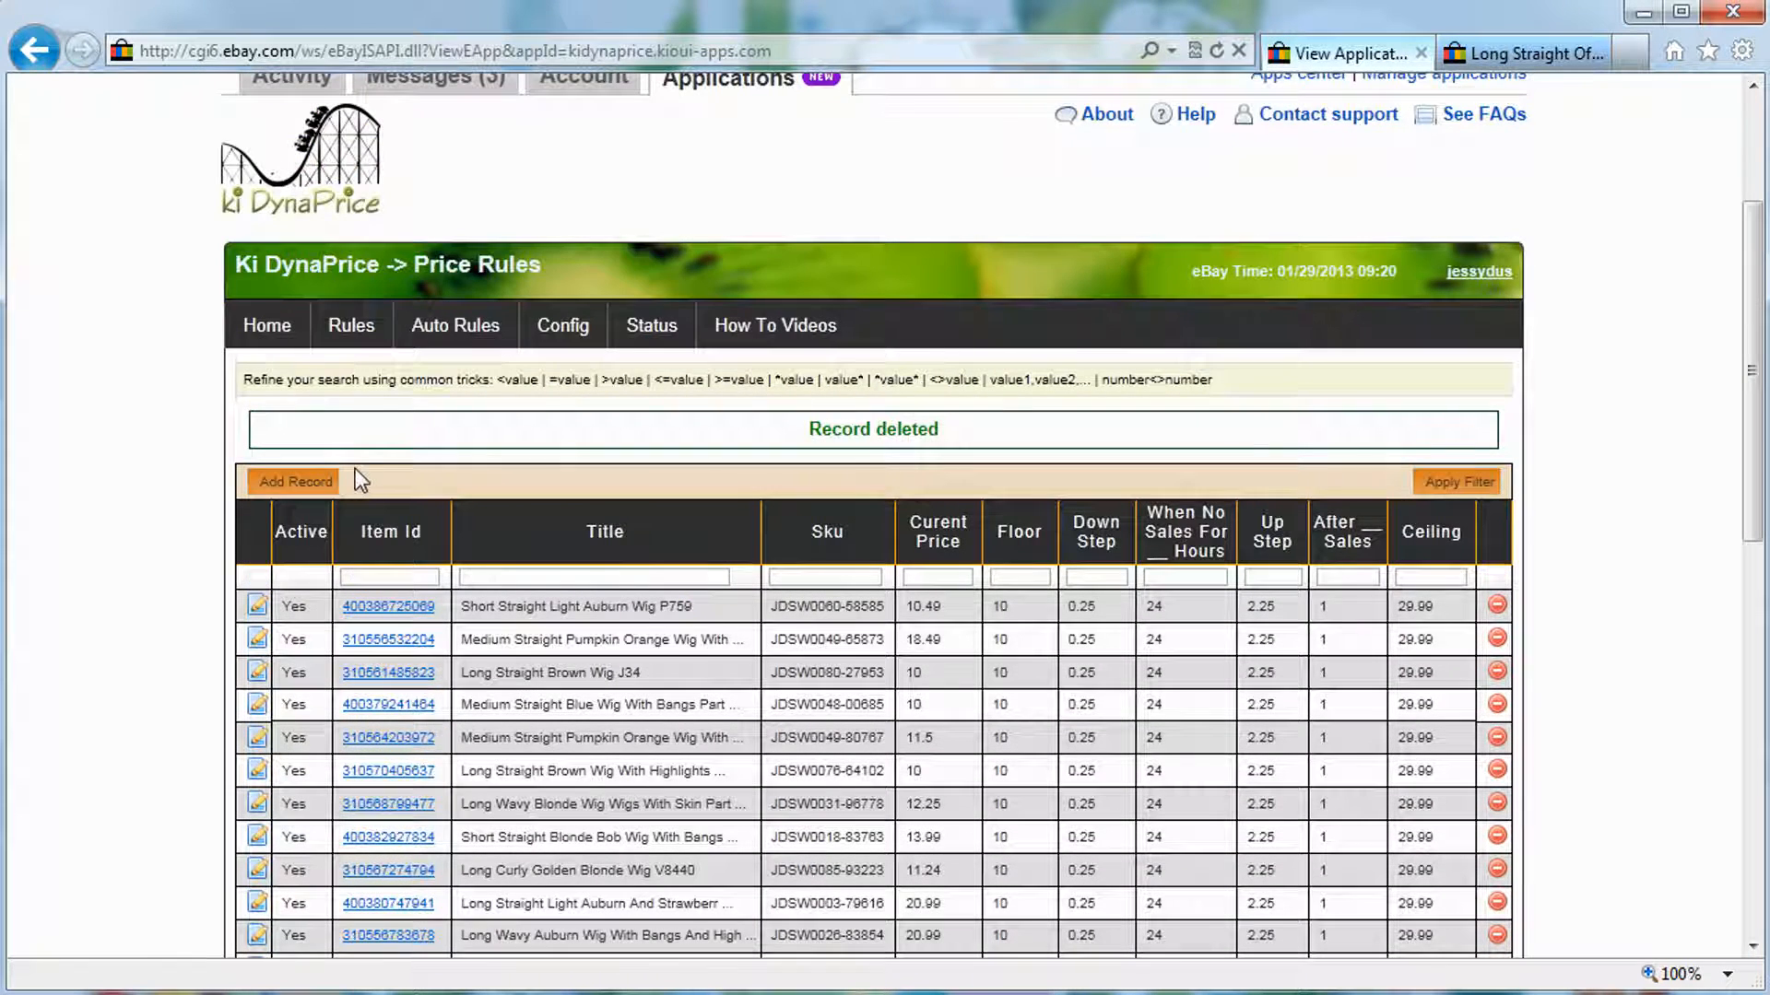
click(308, 481)
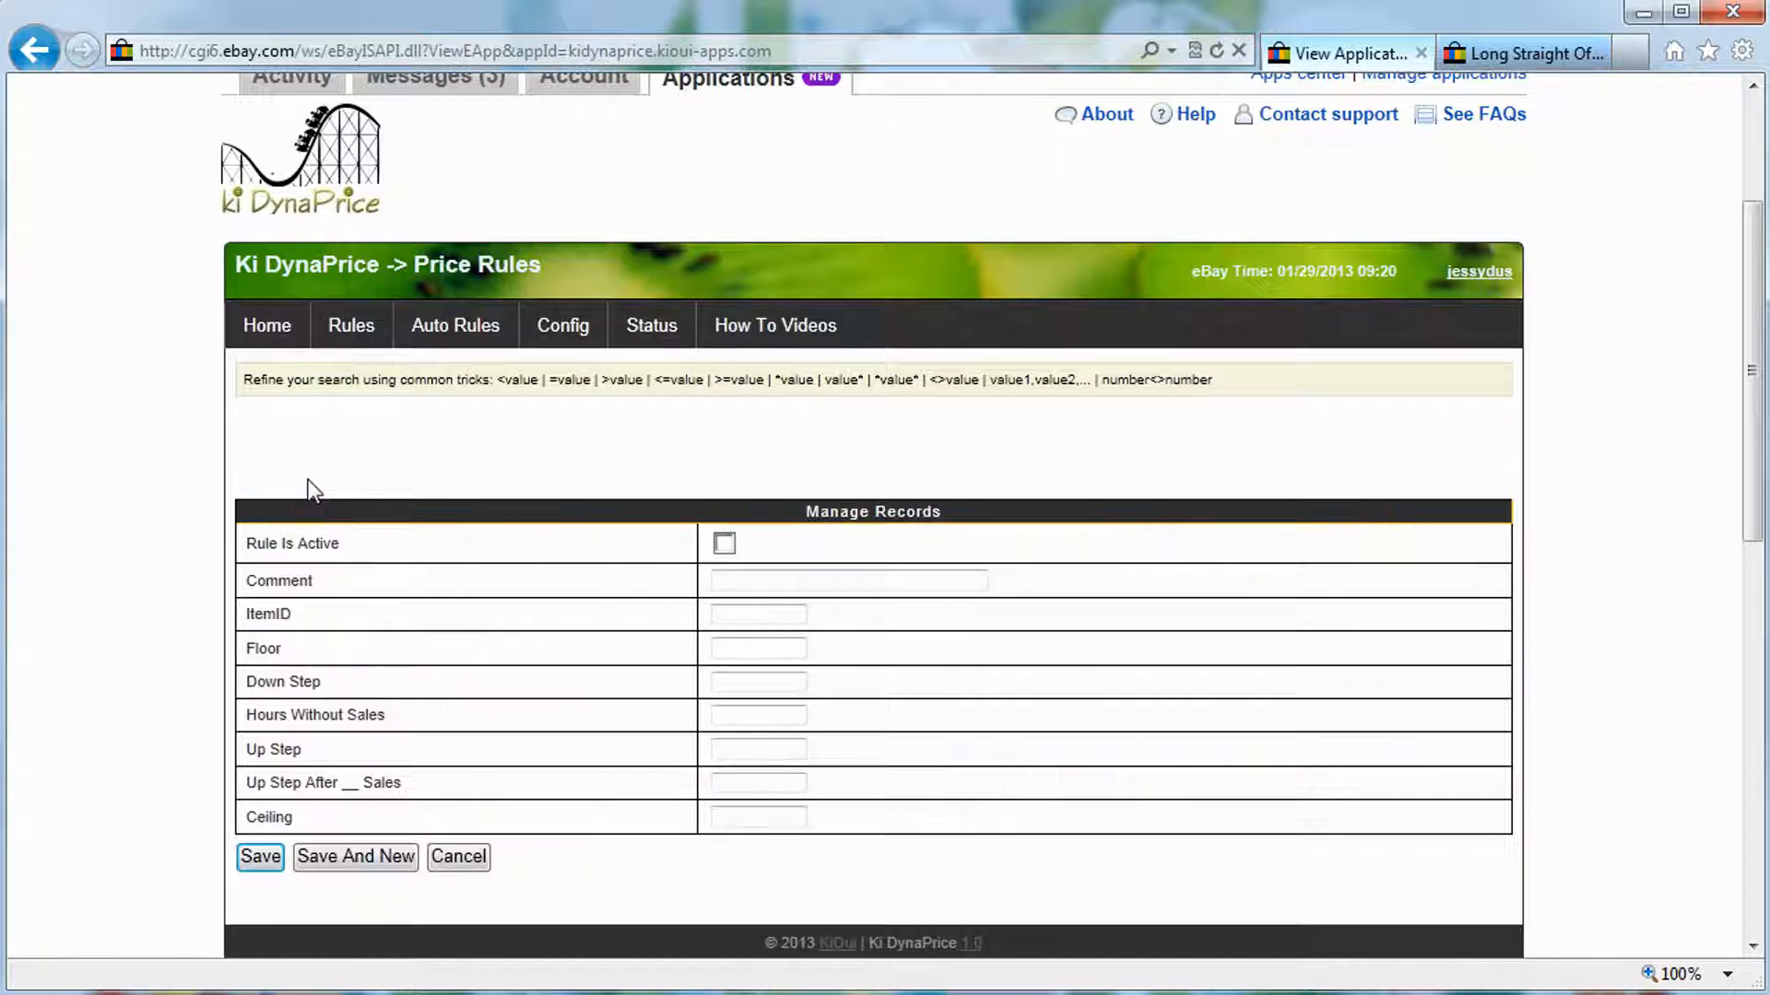
click(728, 542)
click(751, 580)
text(te)
key(Down)
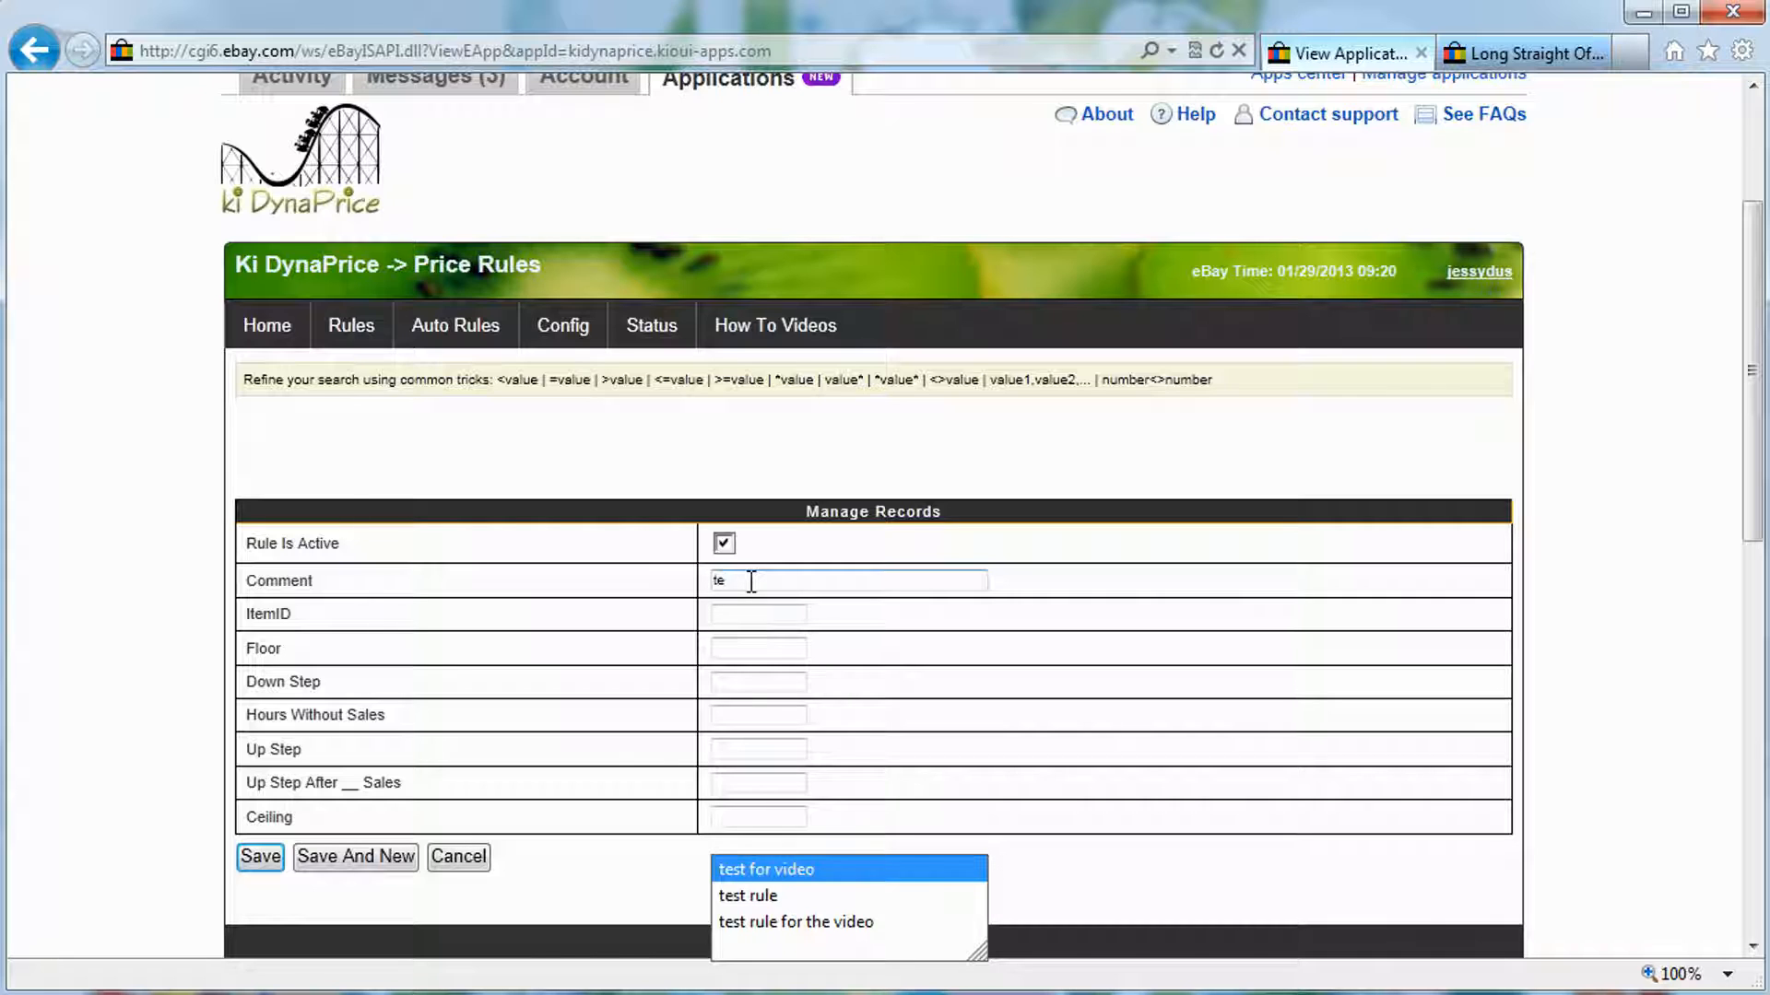
key(Down)
key(Down)
key(Return)
key(Tab)
key(ctrl+v)
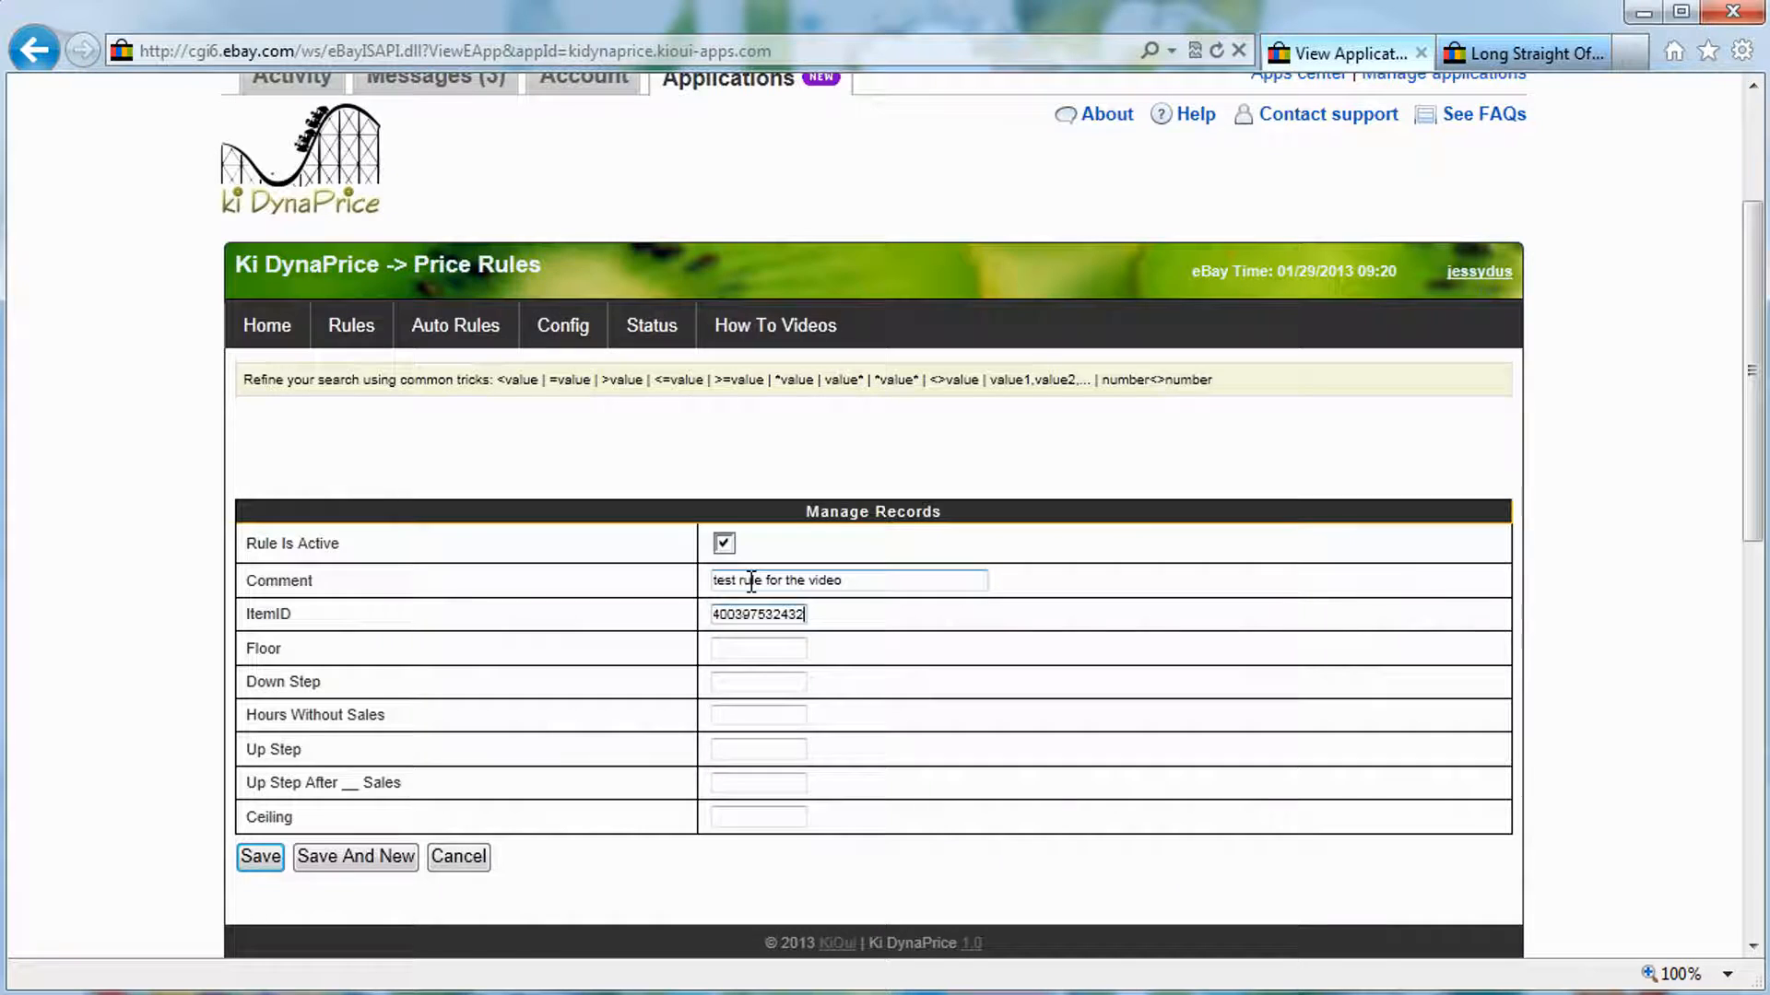
Set the new rule's floor to 14.99, its down step to 0.50 and its hours without sales to 48
click(749, 649)
text(14.99)
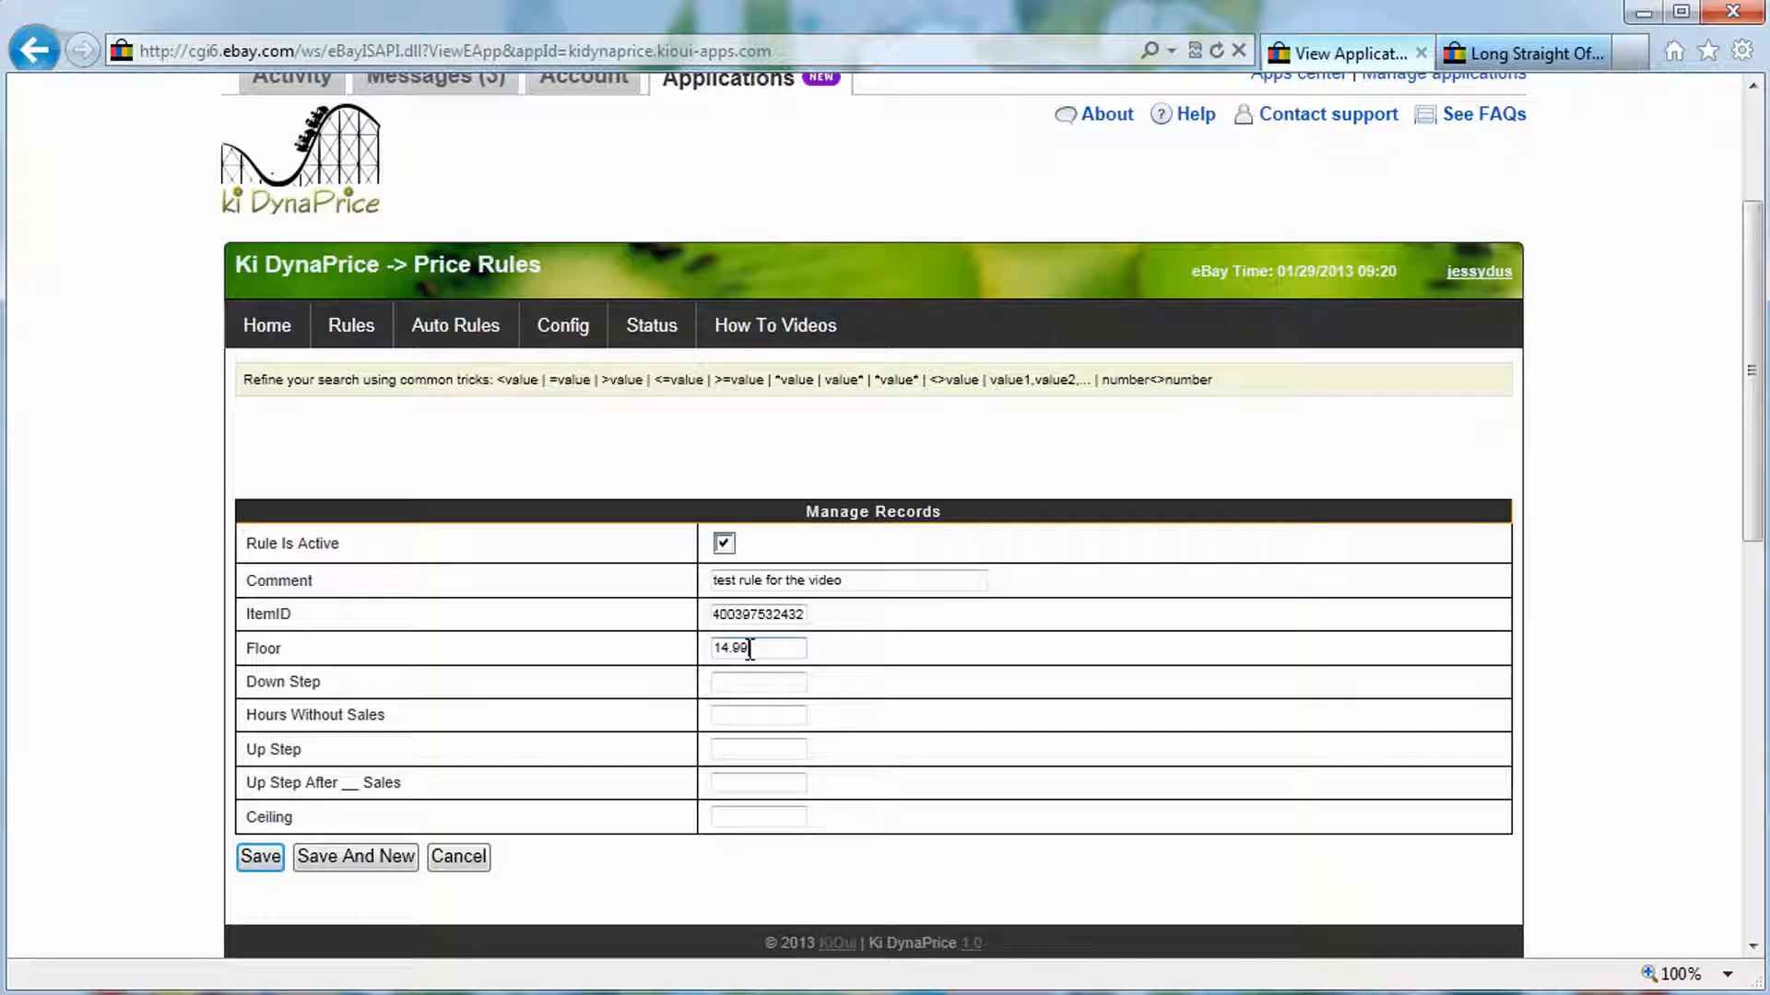
key(Tab)
text(0.50)
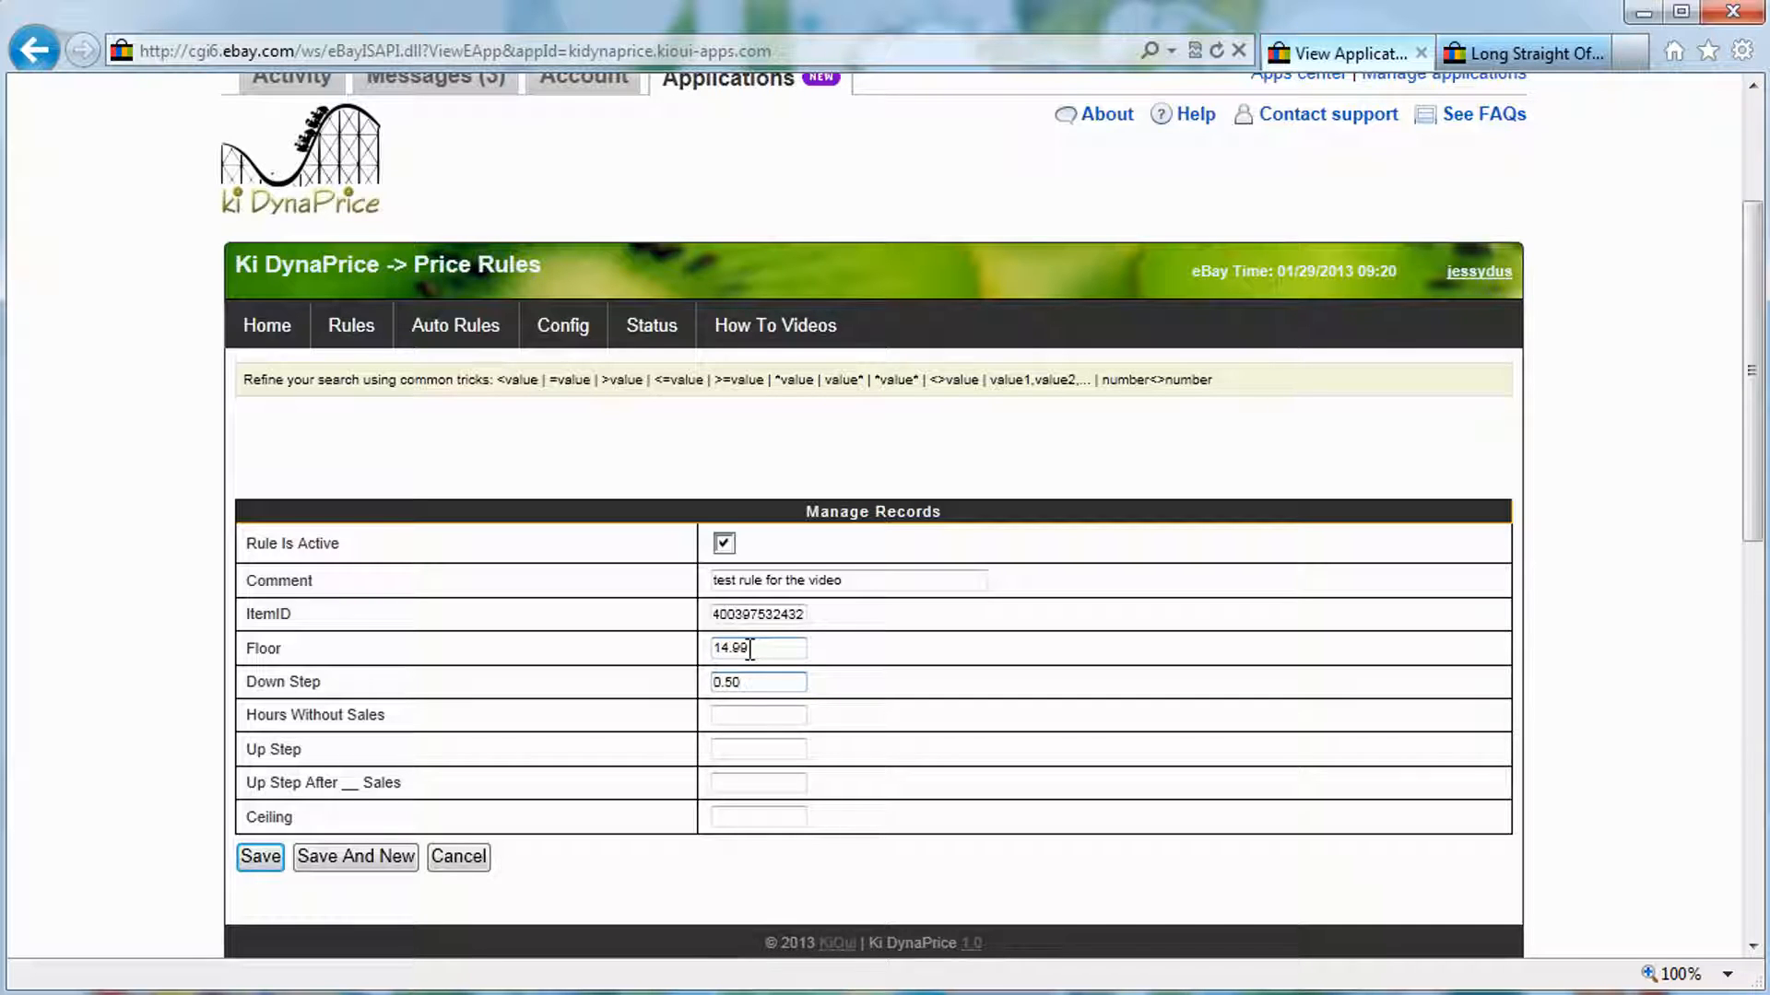
key(Tab)
text(48)
Set the rule's up step to 1.50 after 1 sale and its ceiling to 29.99, and save the record
key(Tab)
text(1)
key(Tab)
text(1)
key(shift+Tab)
text(1.50)
key(Tab)
key(Tab)
text(29.99)
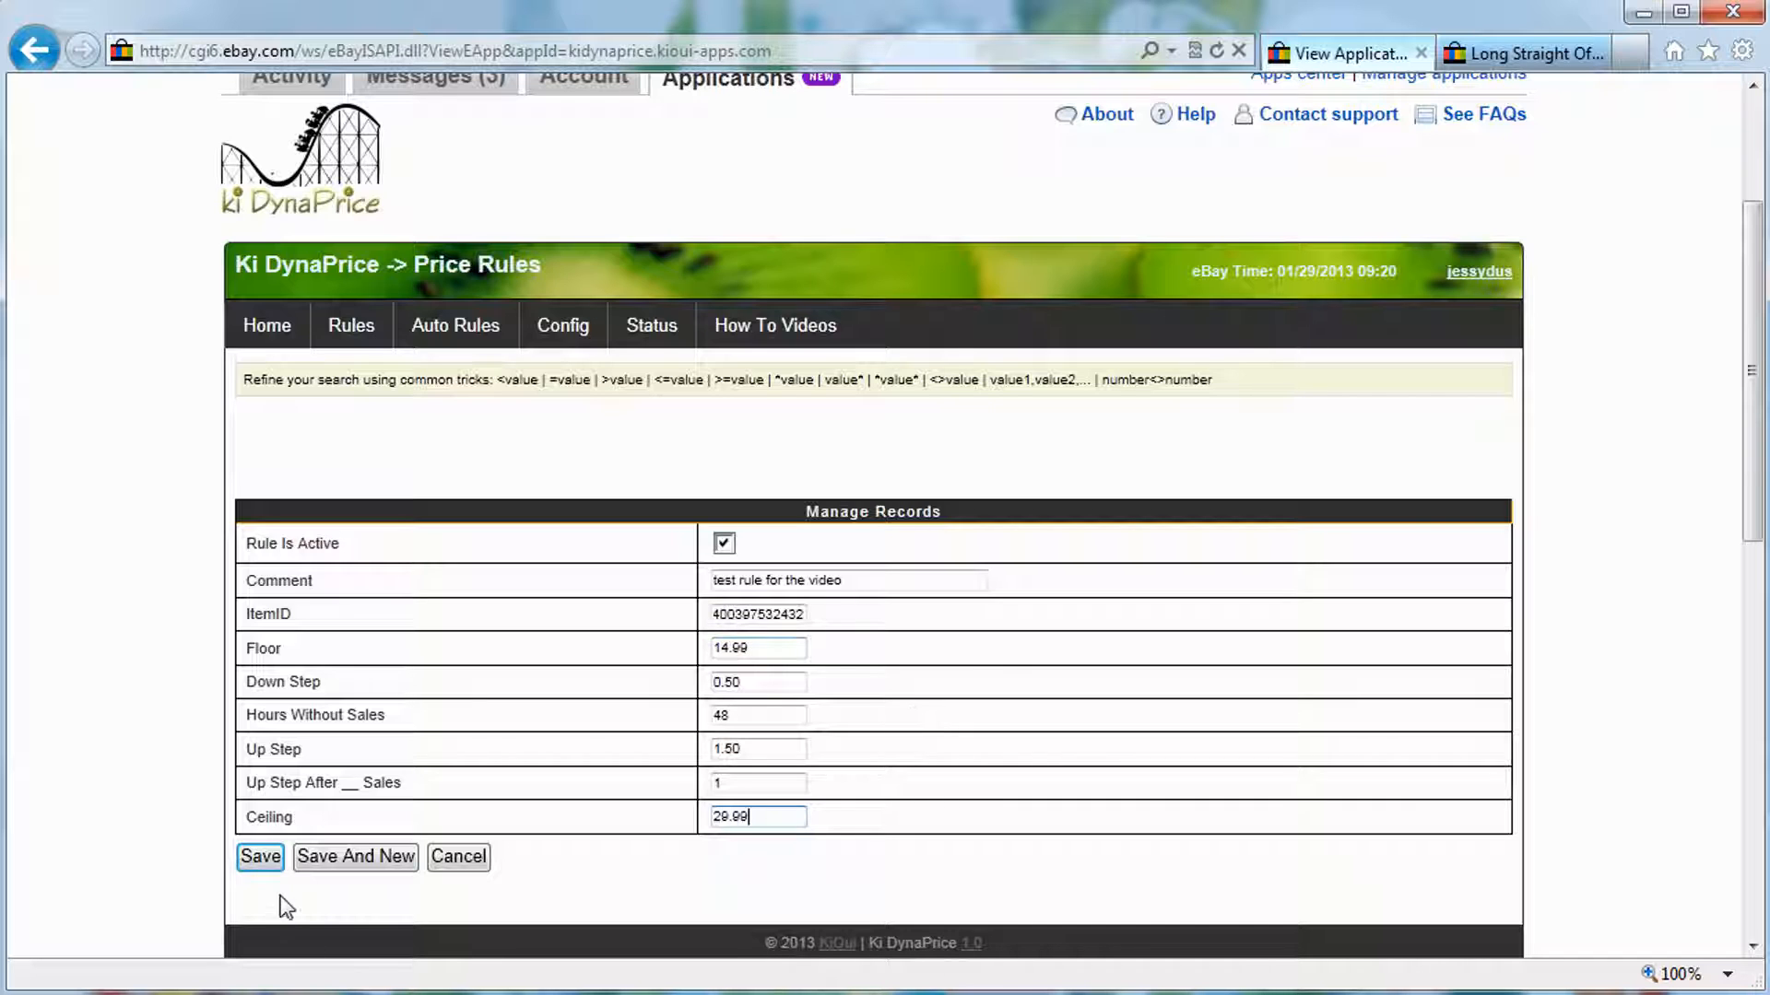
click(261, 857)
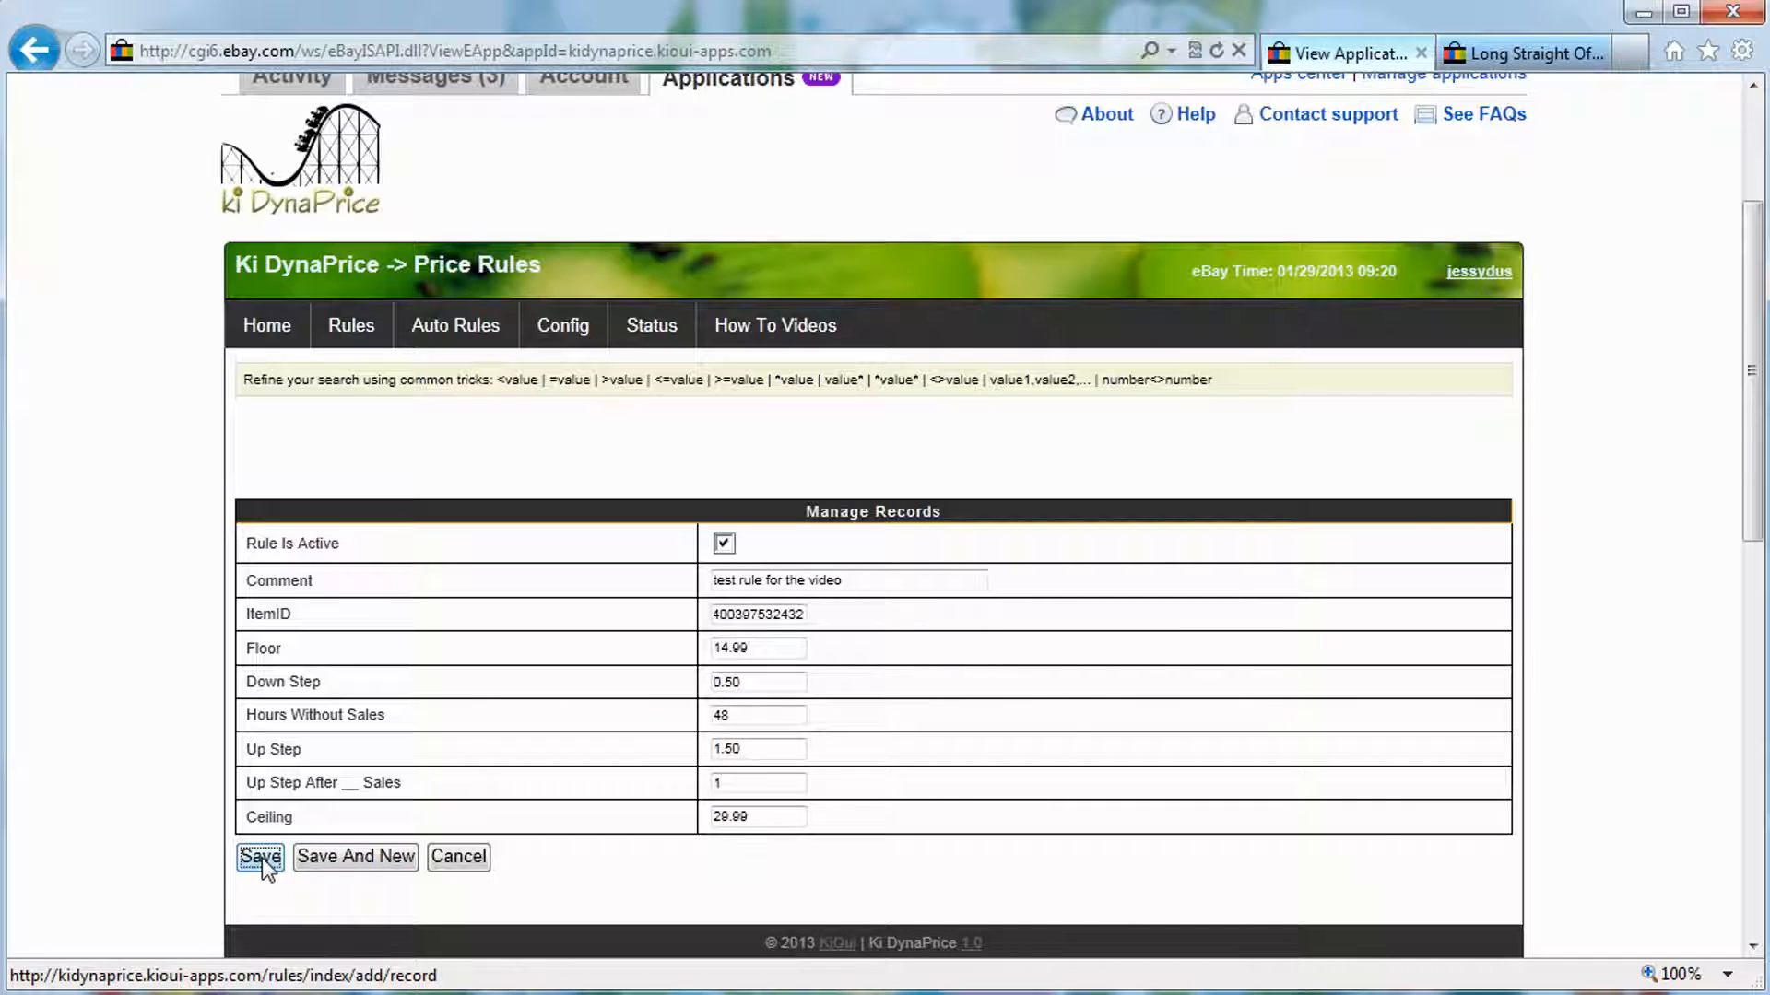
scroll(767, 654, down, 7)
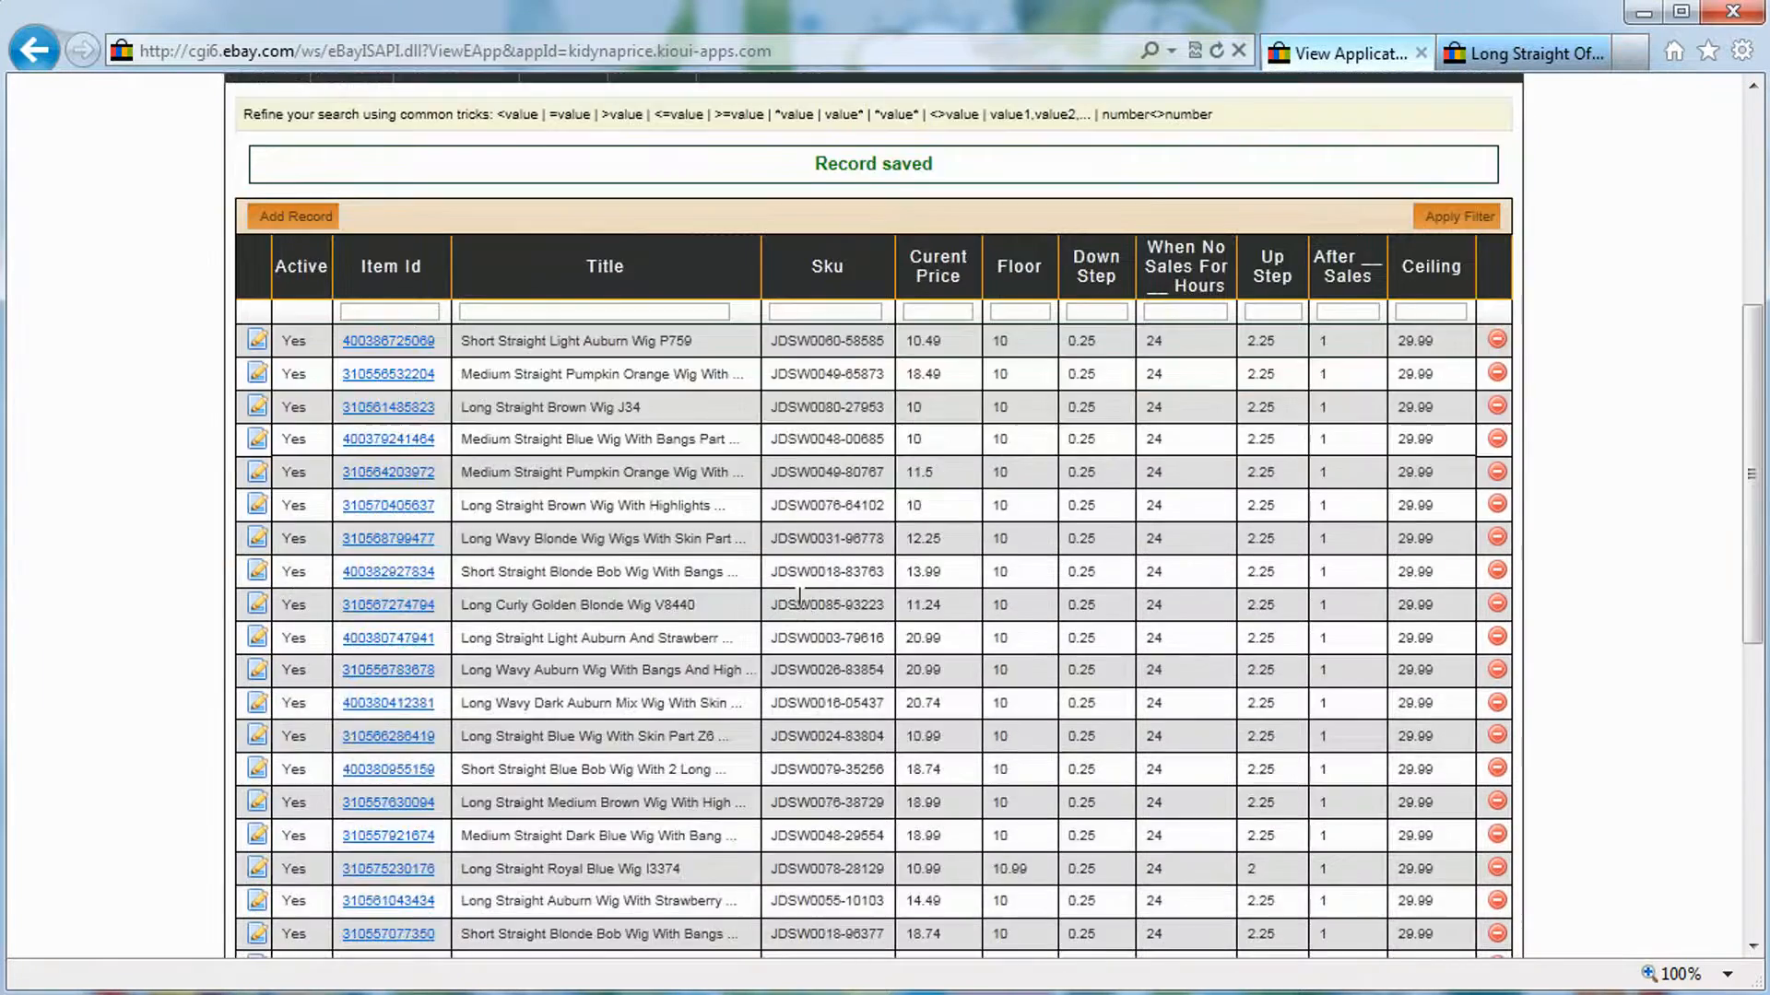
scroll(767, 654, up, 5)
click(372, 446)
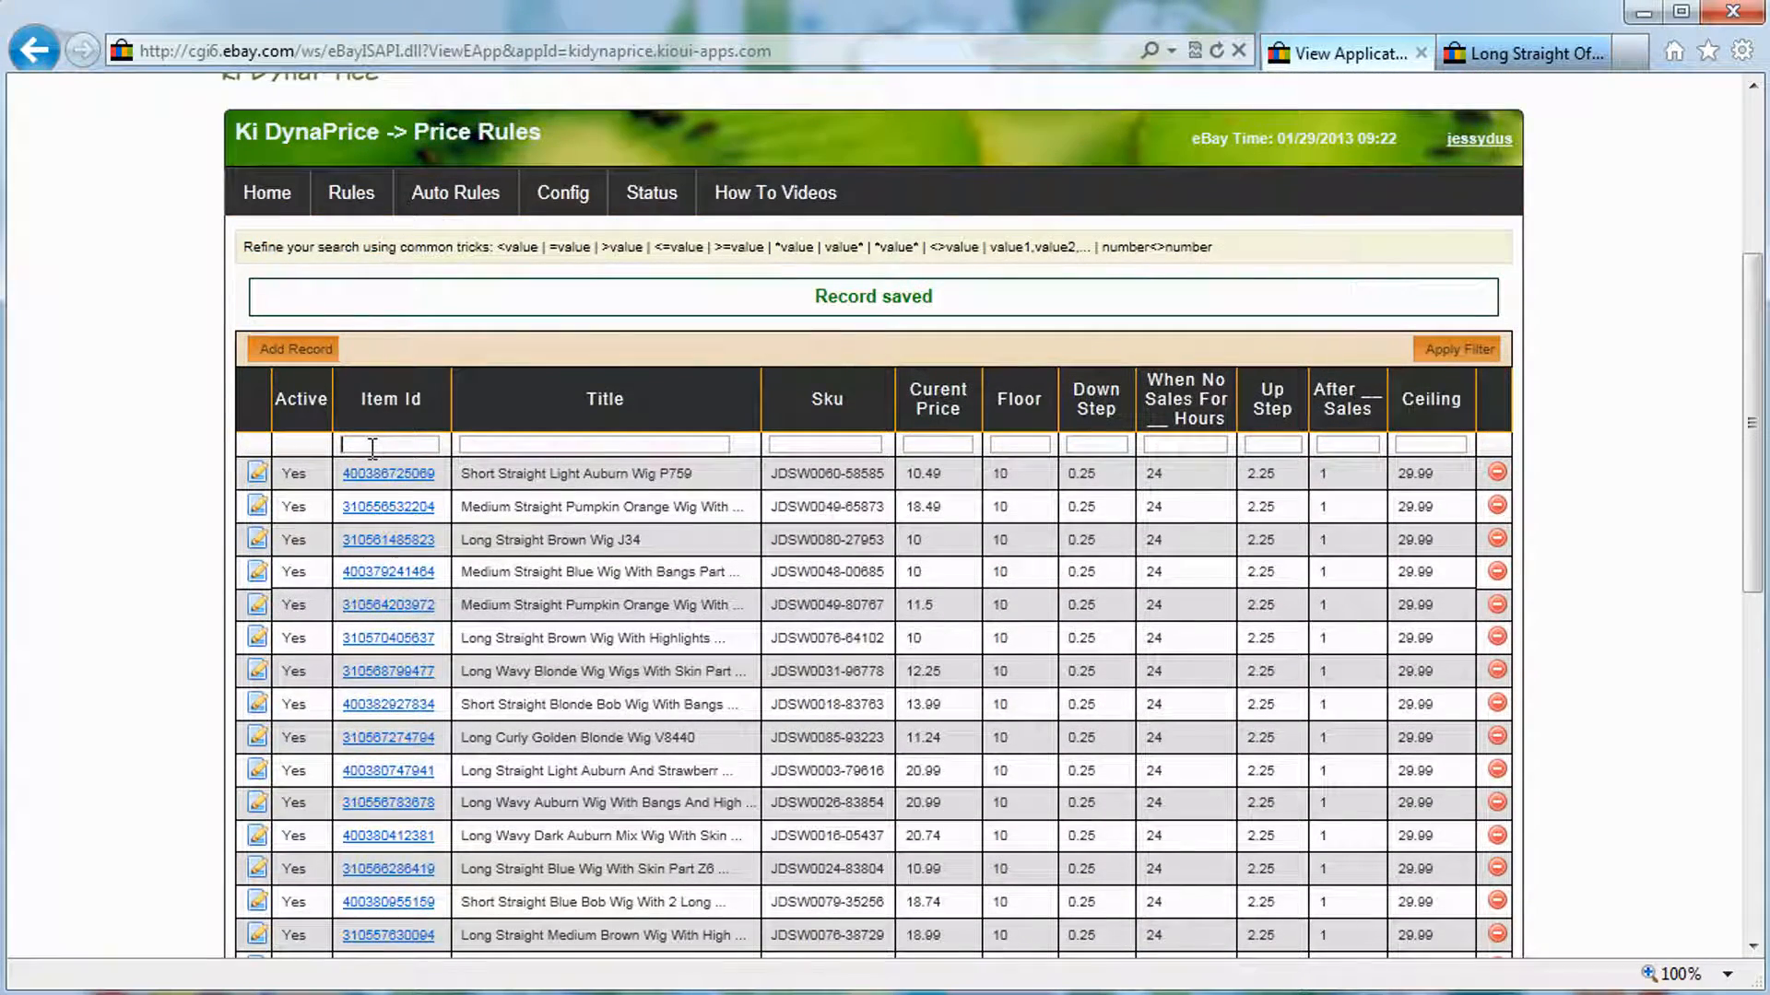
key(ctrl+v)
scroll(999, 391, up, 3)
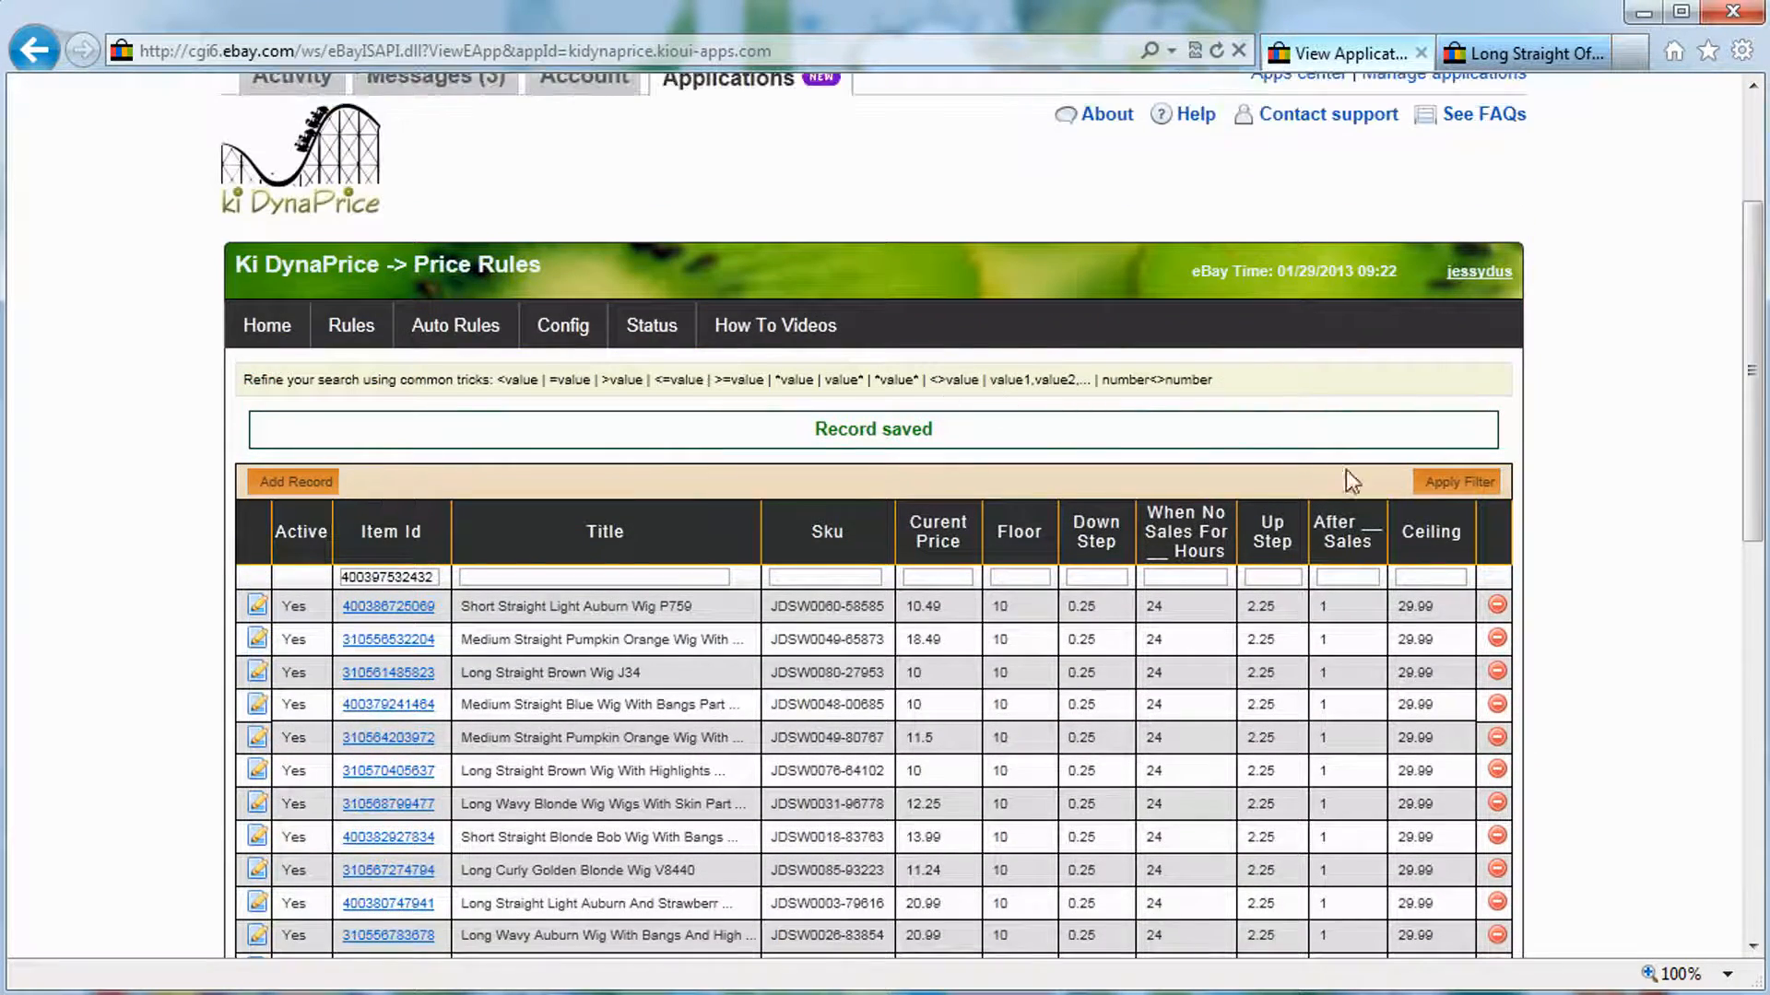
click(1448, 488)
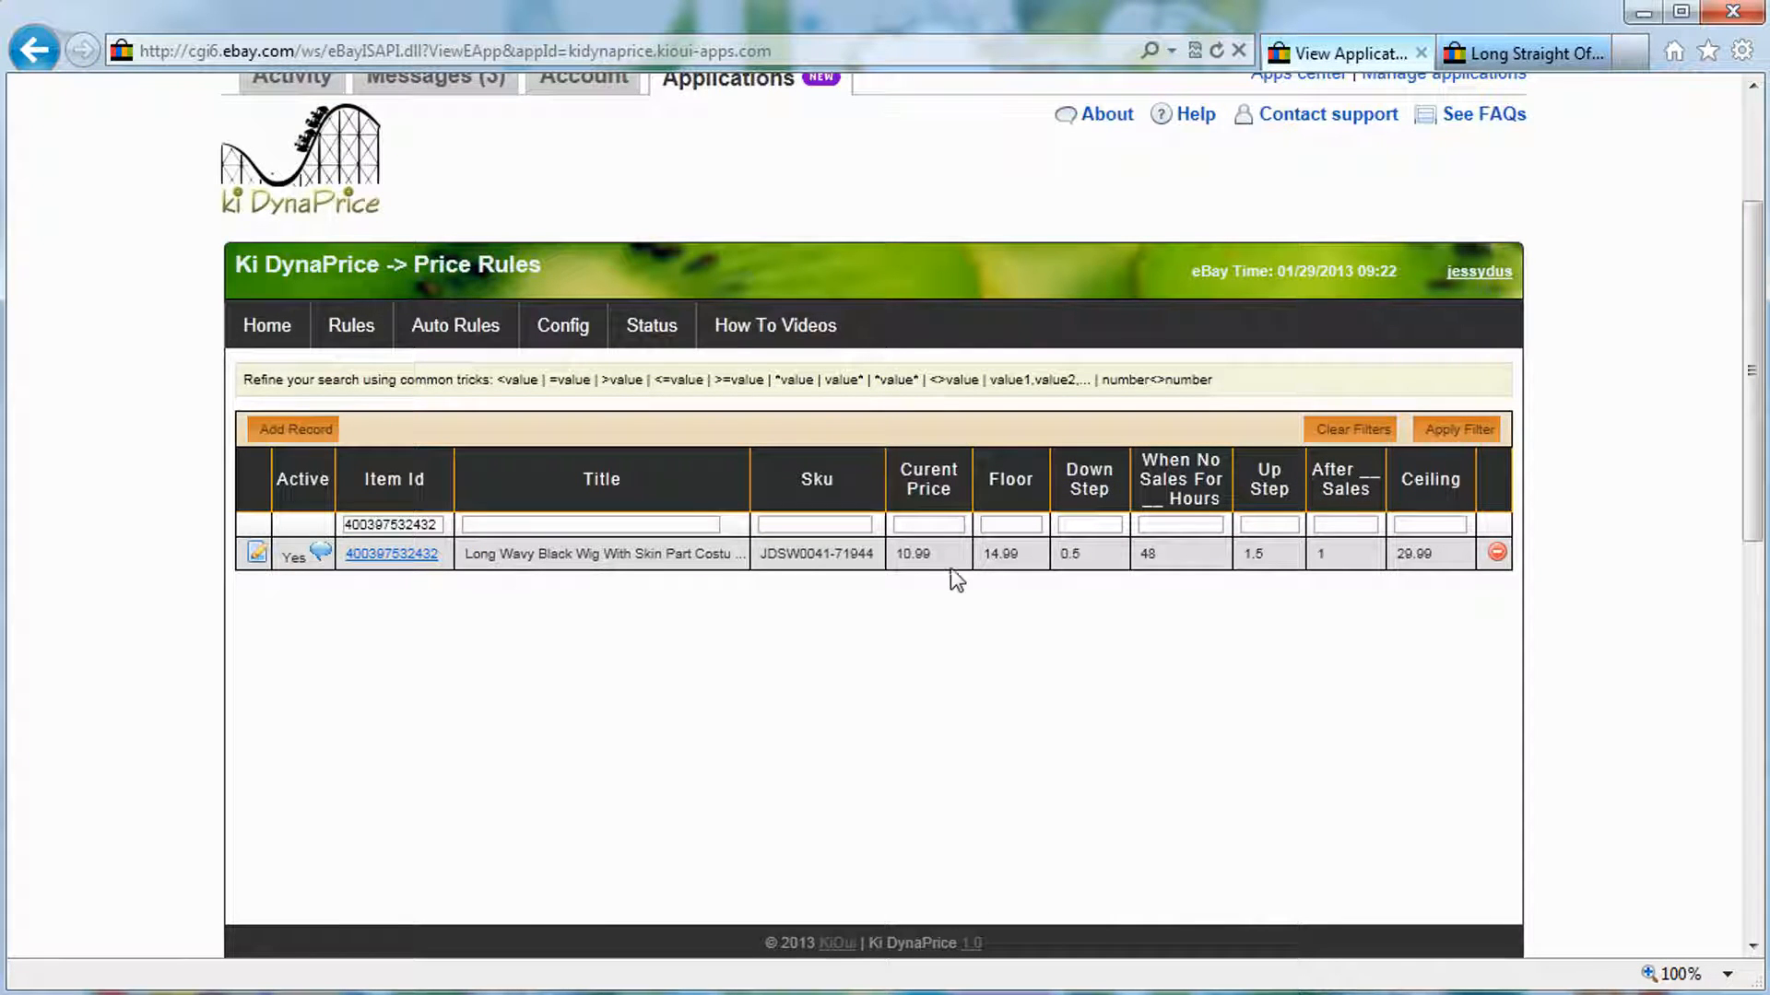
drag(932, 553, 471, 553)
triple_click(470, 553)
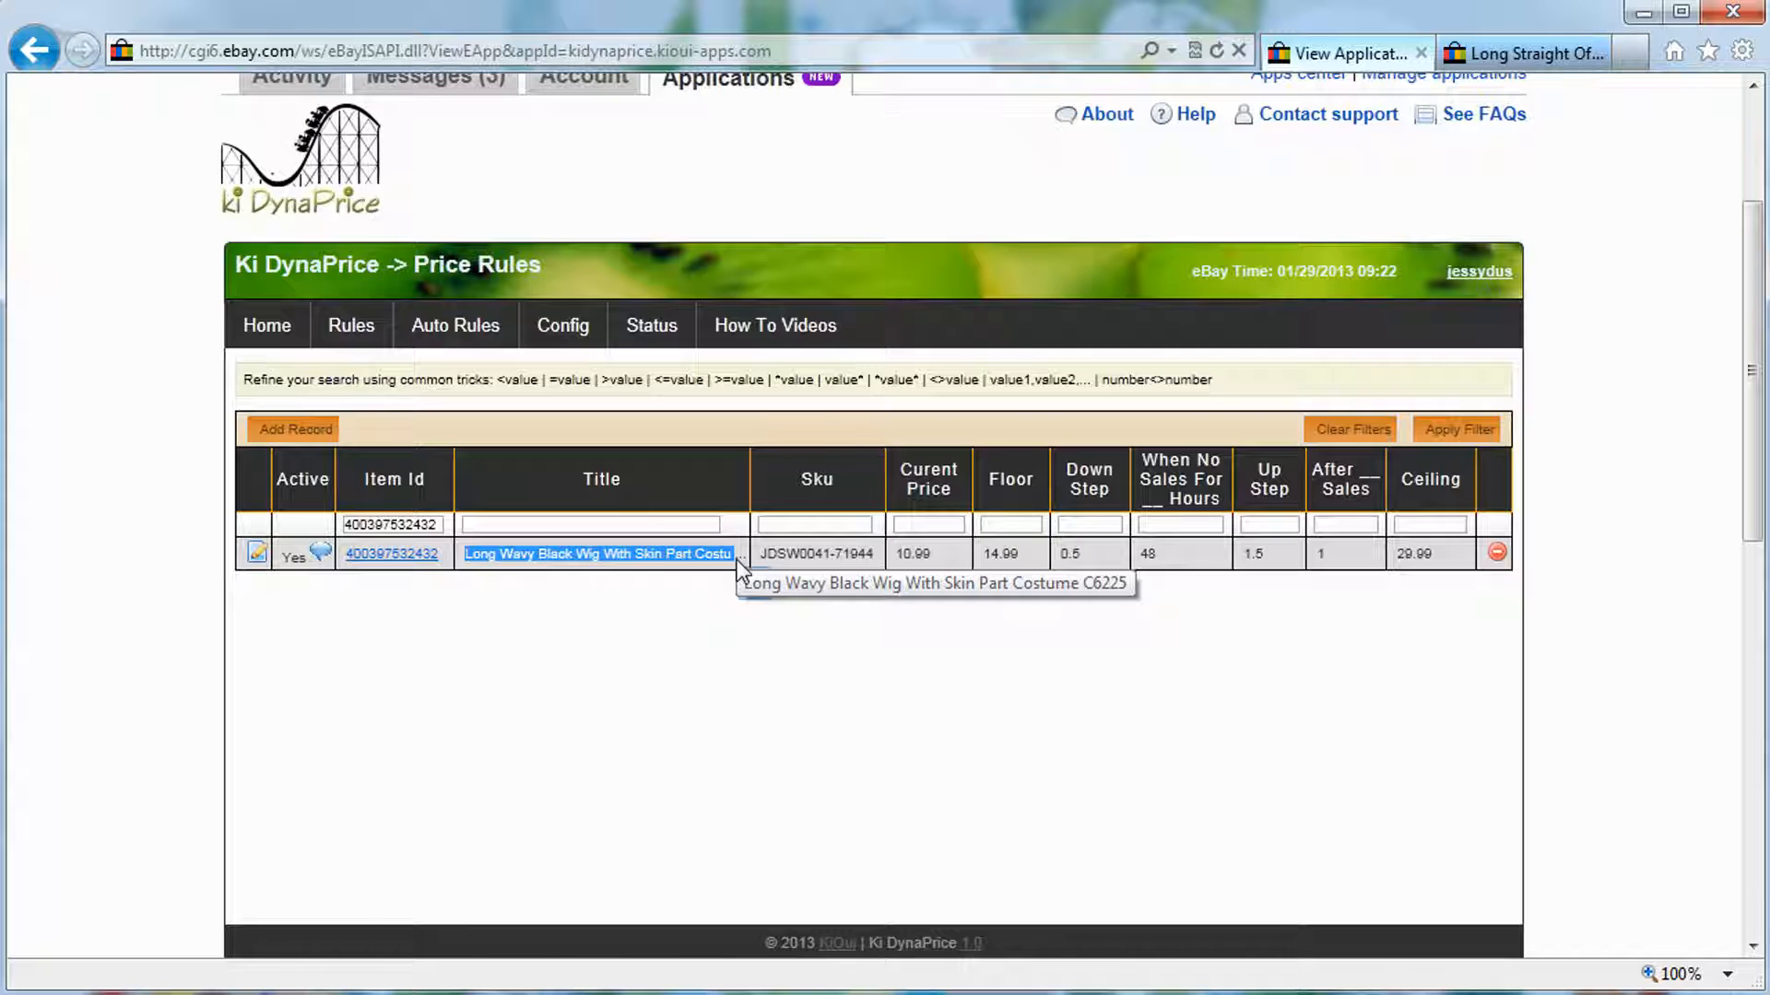
Examine the filtered rule's current price, floor, down step, hours without sales, up step and ceiling
drag(737, 561, 995, 564)
double_click(913, 554)
double_click(1000, 554)
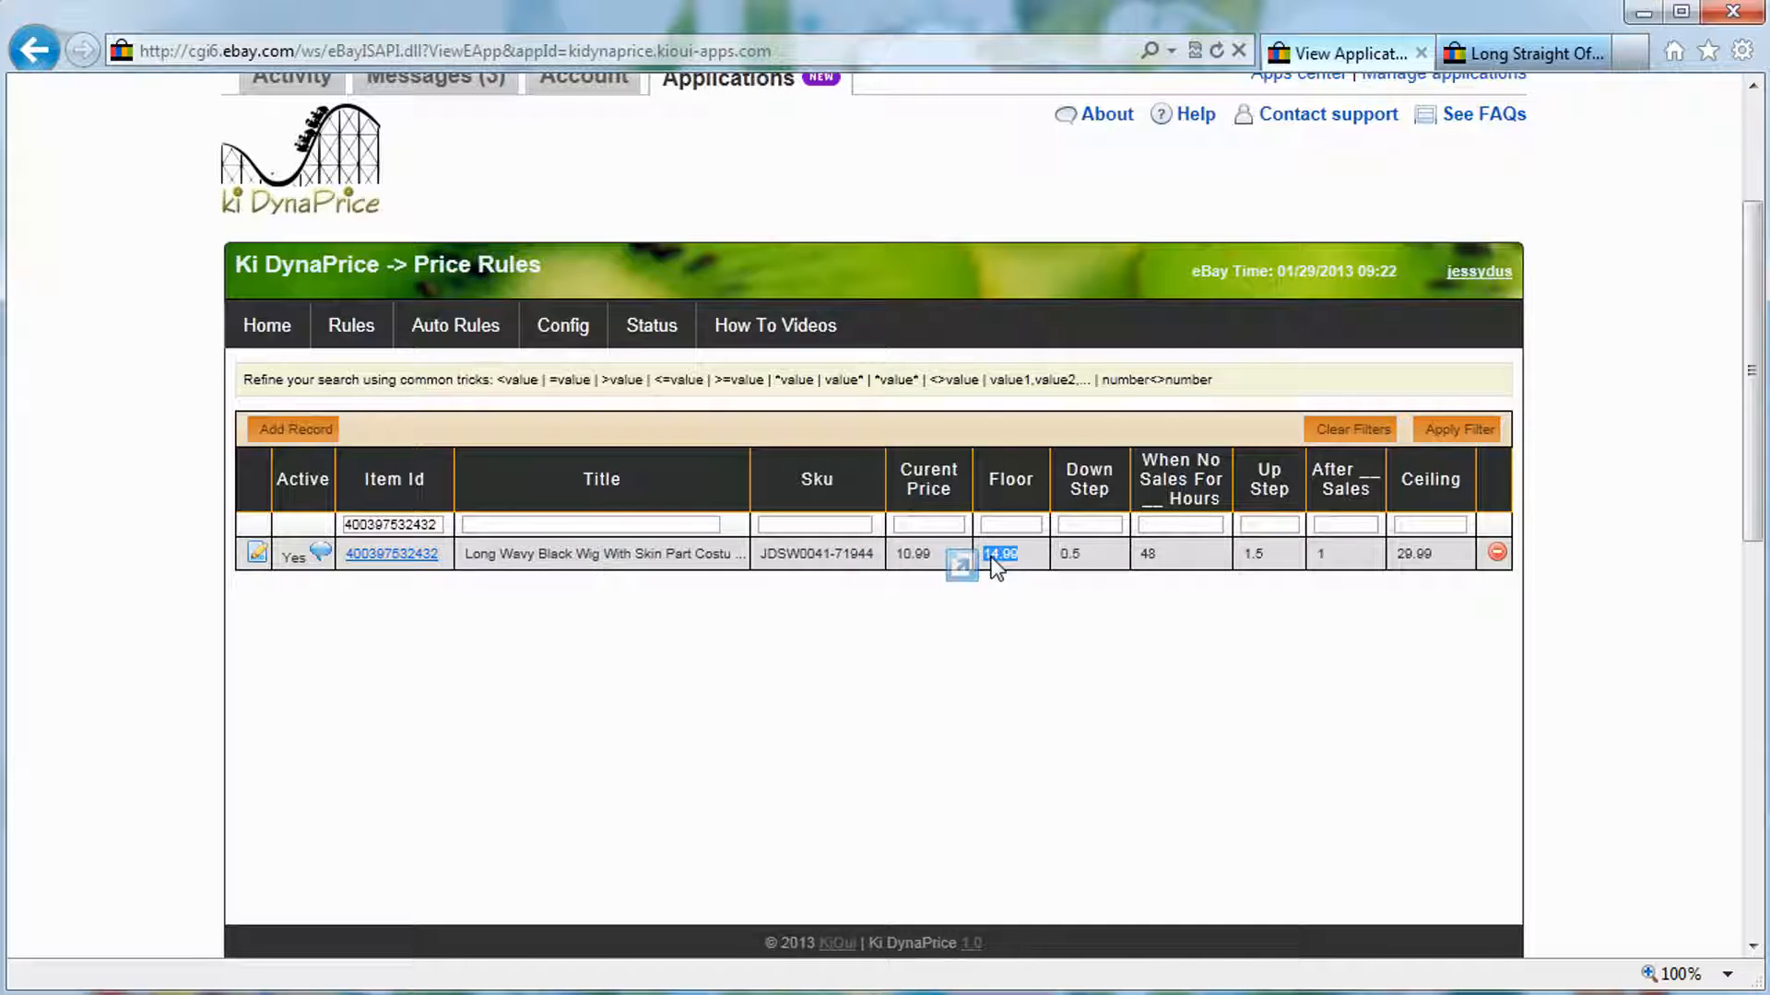
drag(997, 566, 1154, 554)
double_click(905, 554)
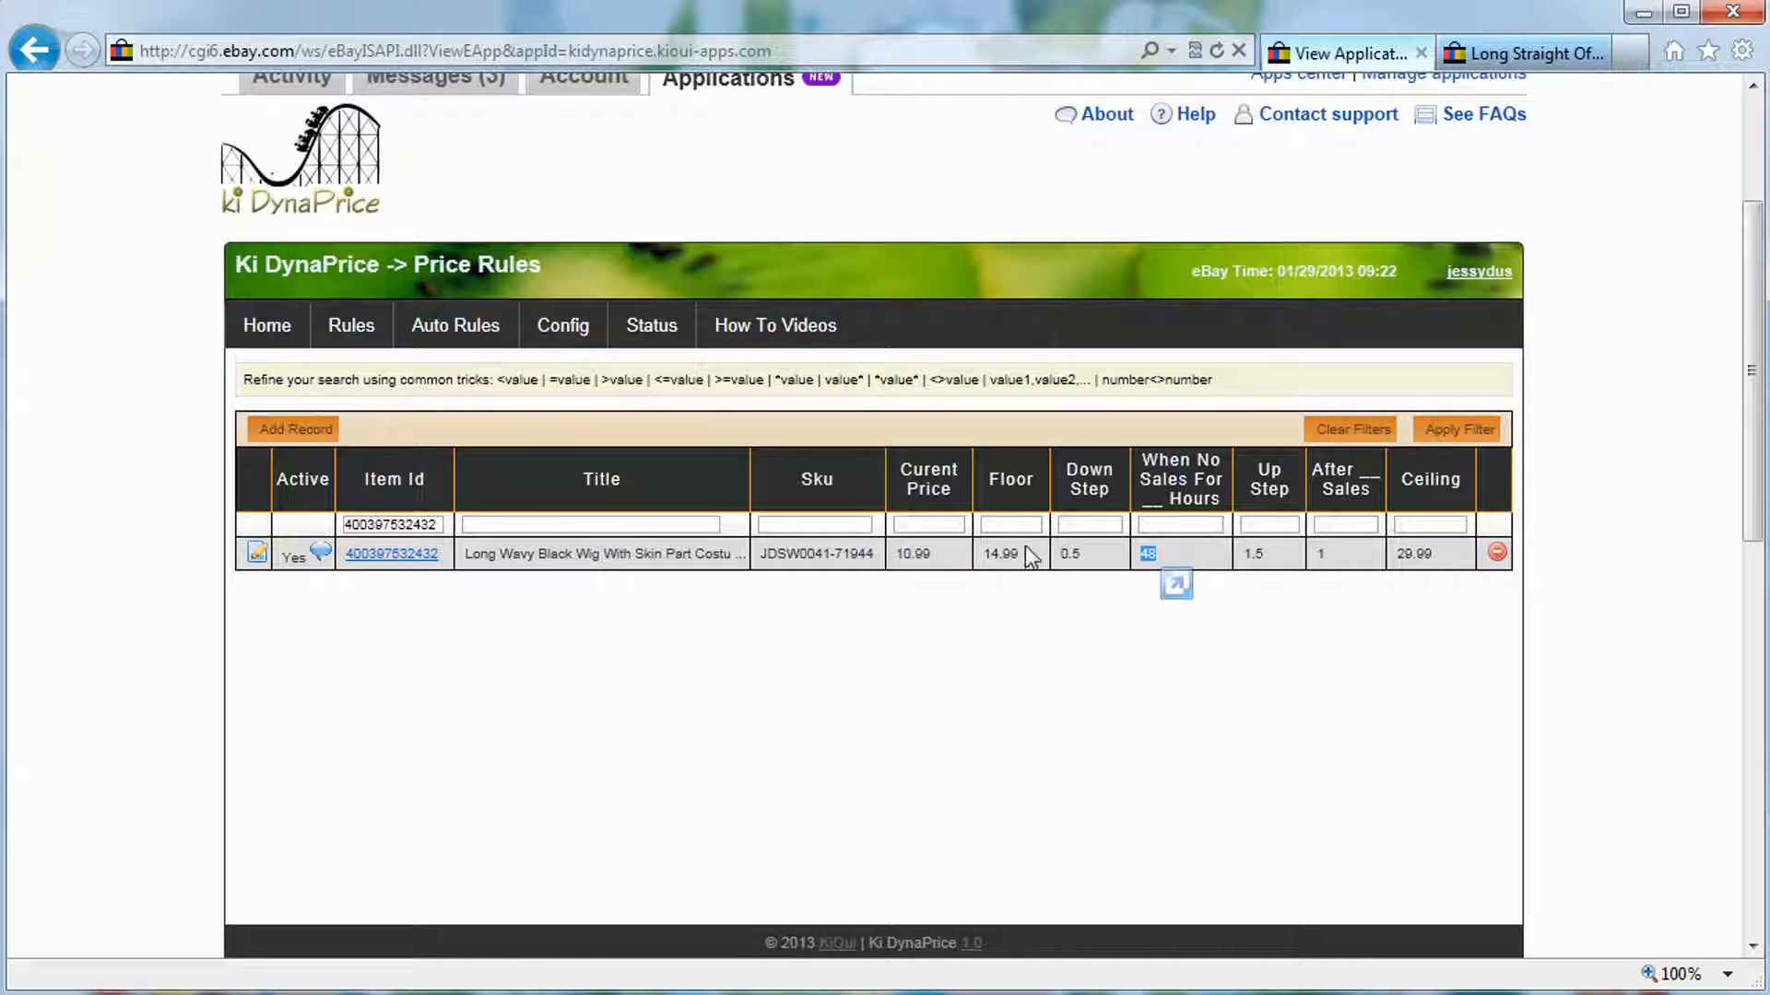
drag(1018, 554, 906, 557)
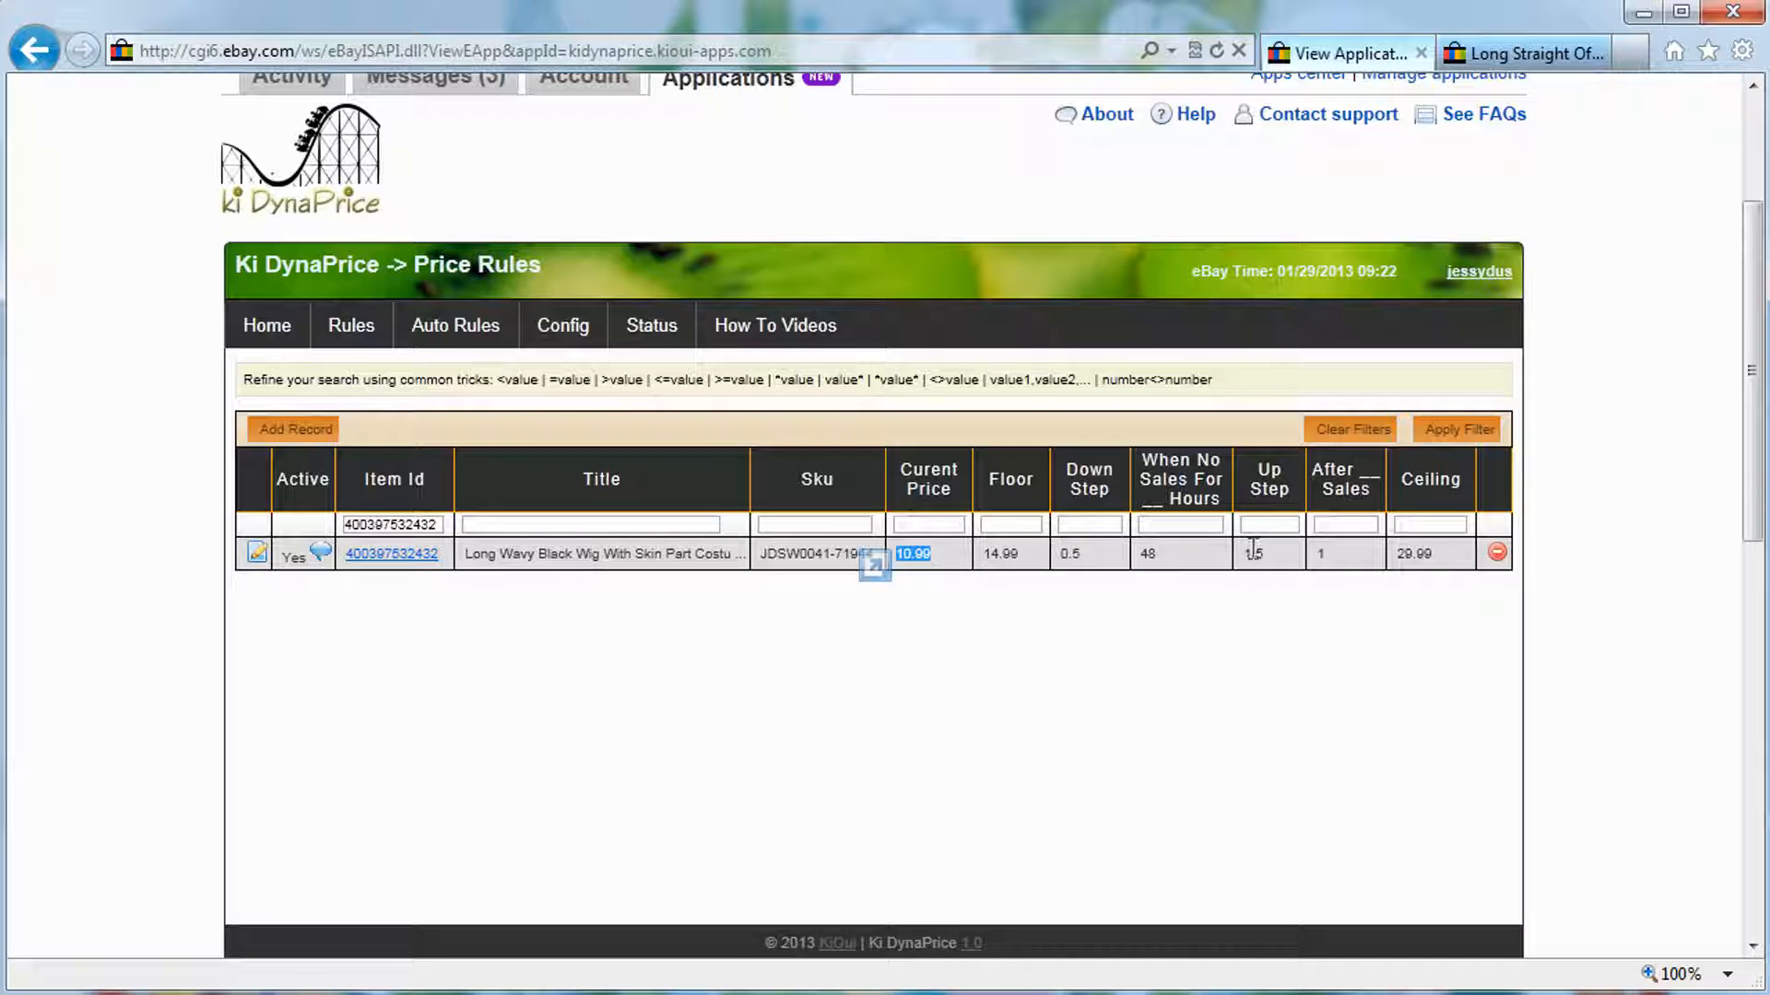
drag(1265, 556, 1240, 559)
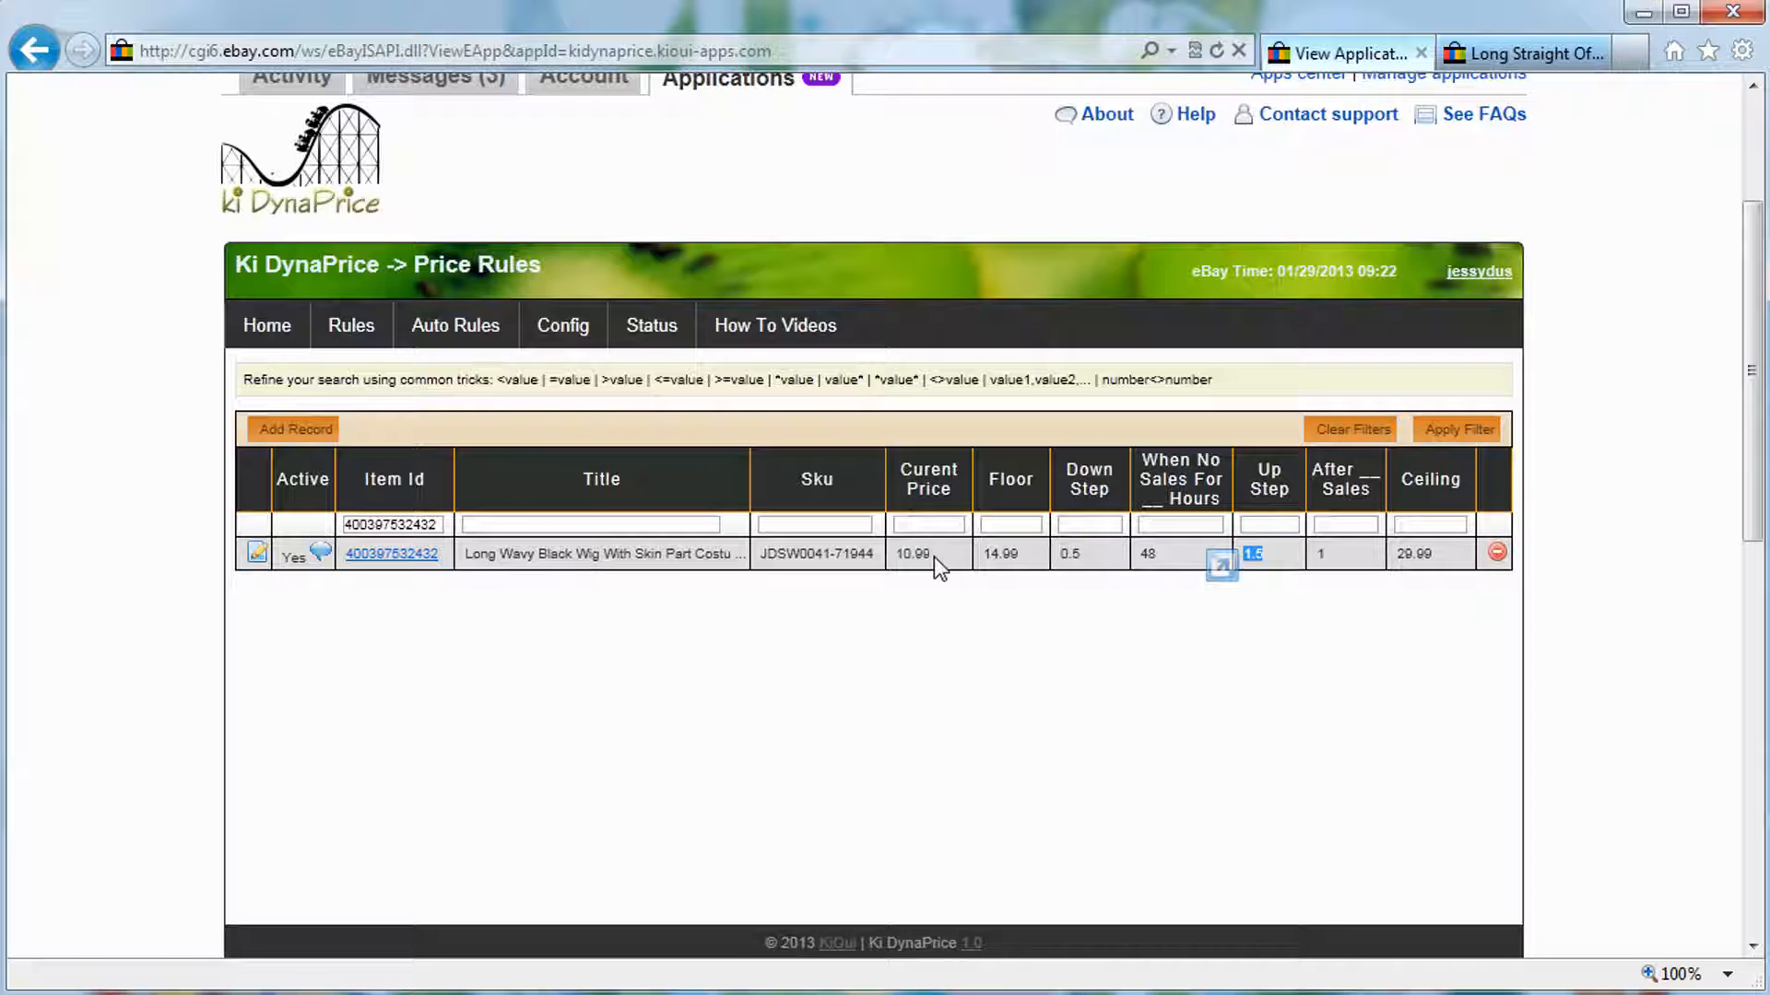
drag(932, 557, 901, 559)
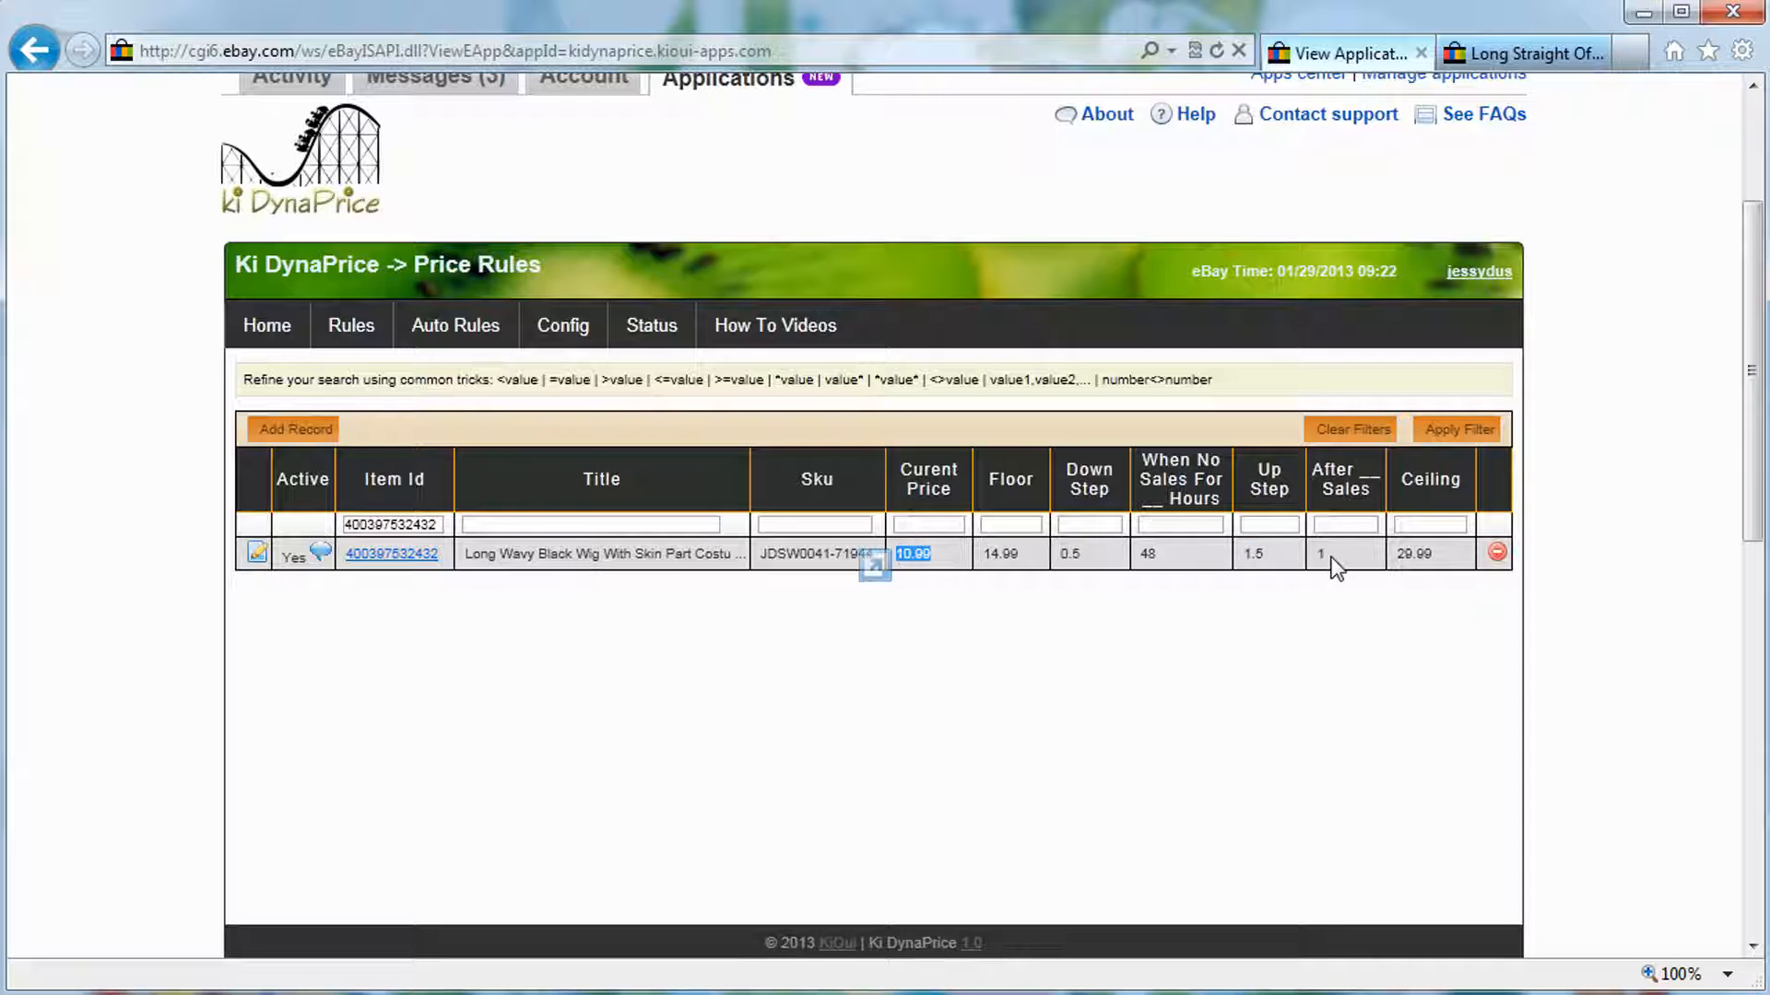
drag(1430, 557, 1403, 567)
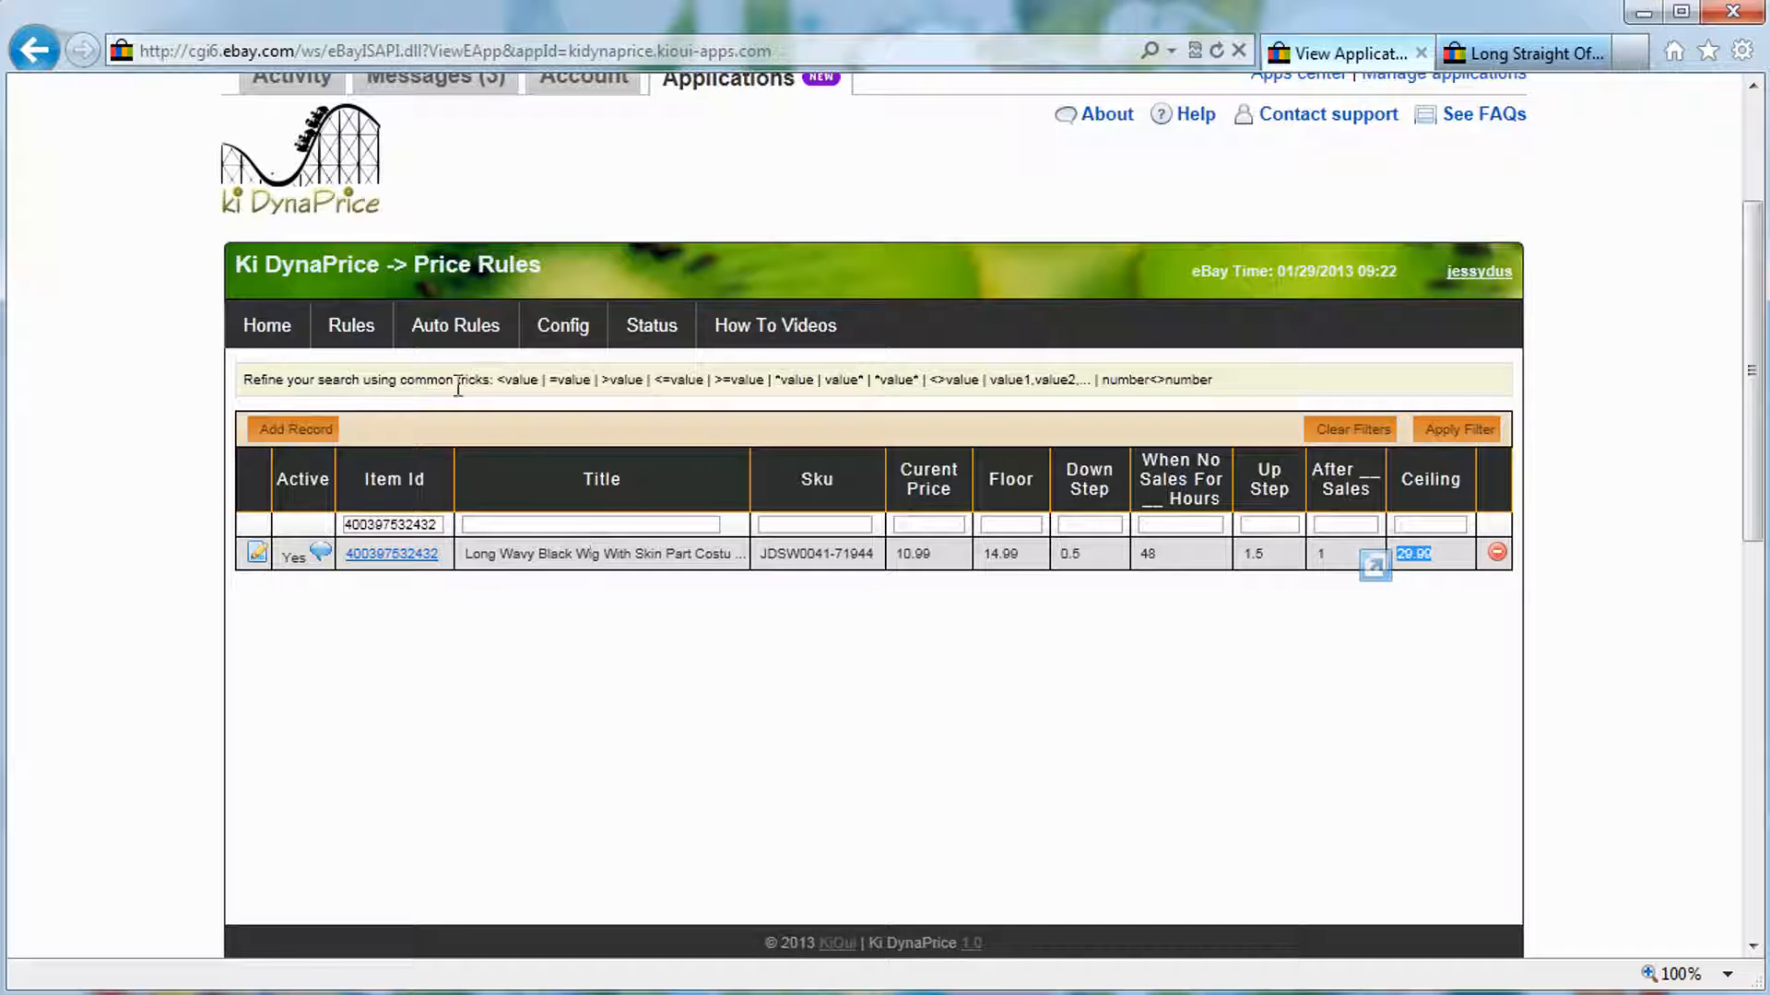
click(295, 432)
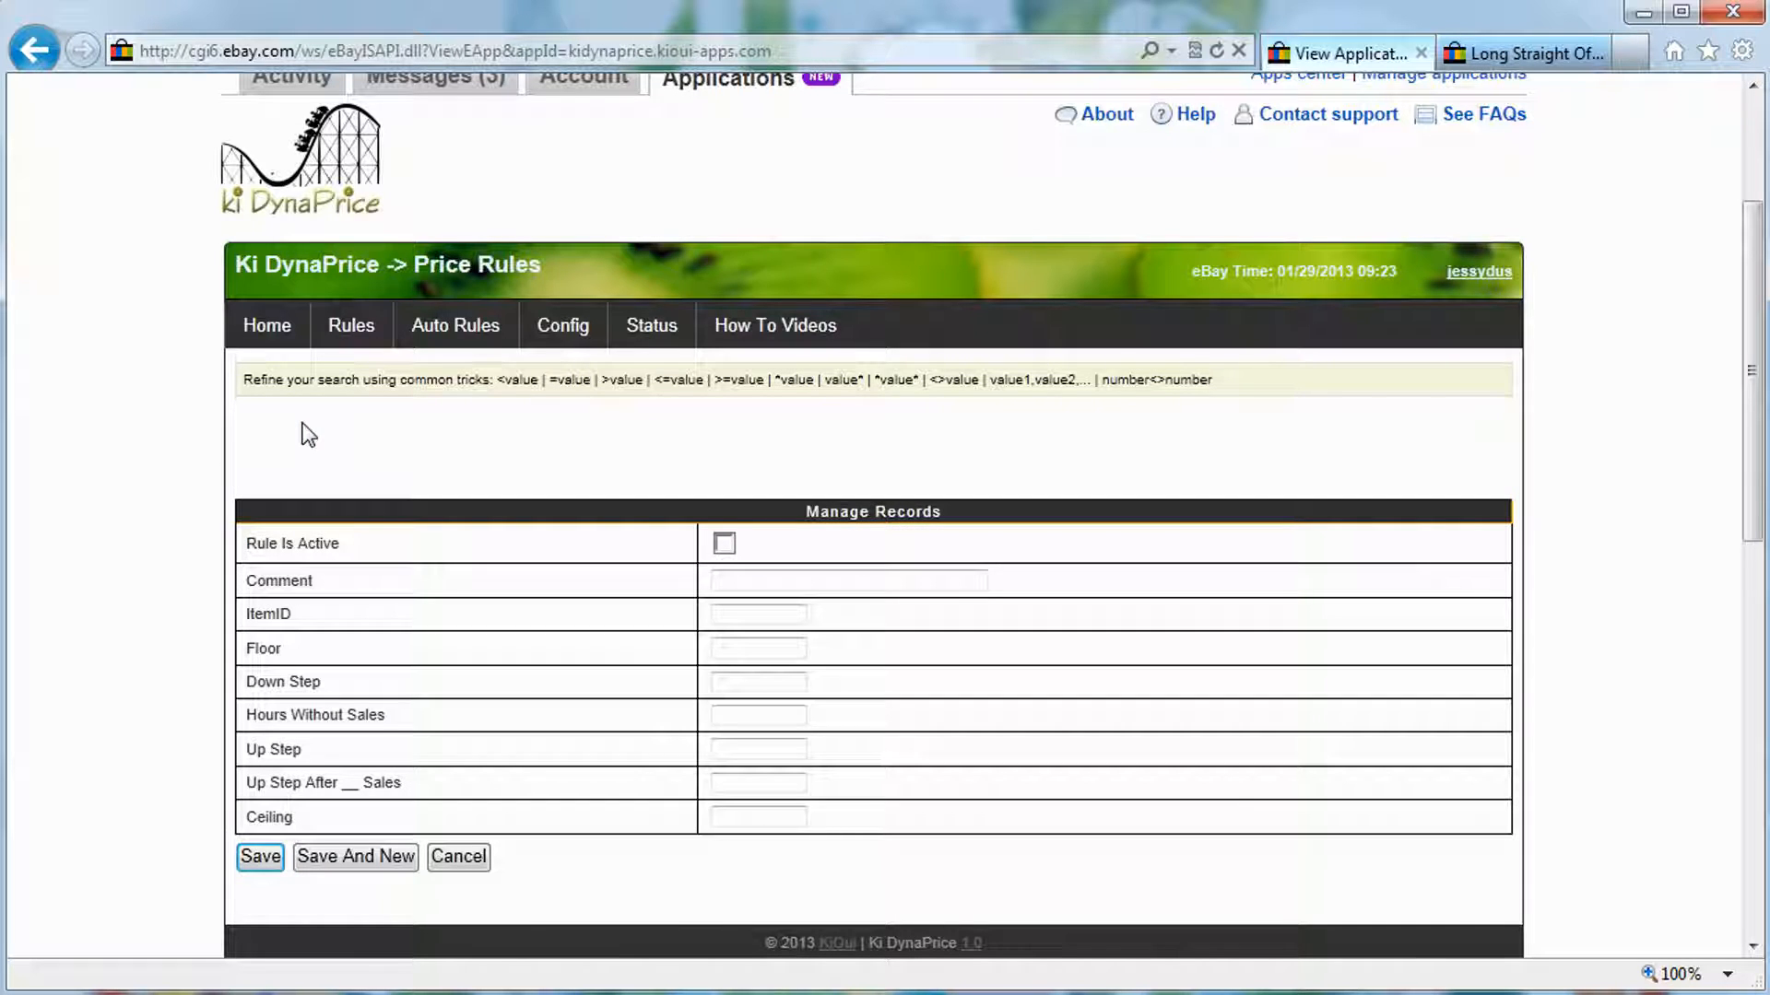
click(724, 545)
click(744, 578)
text(ipad rule)
click(748, 613)
key(ctrl+v)
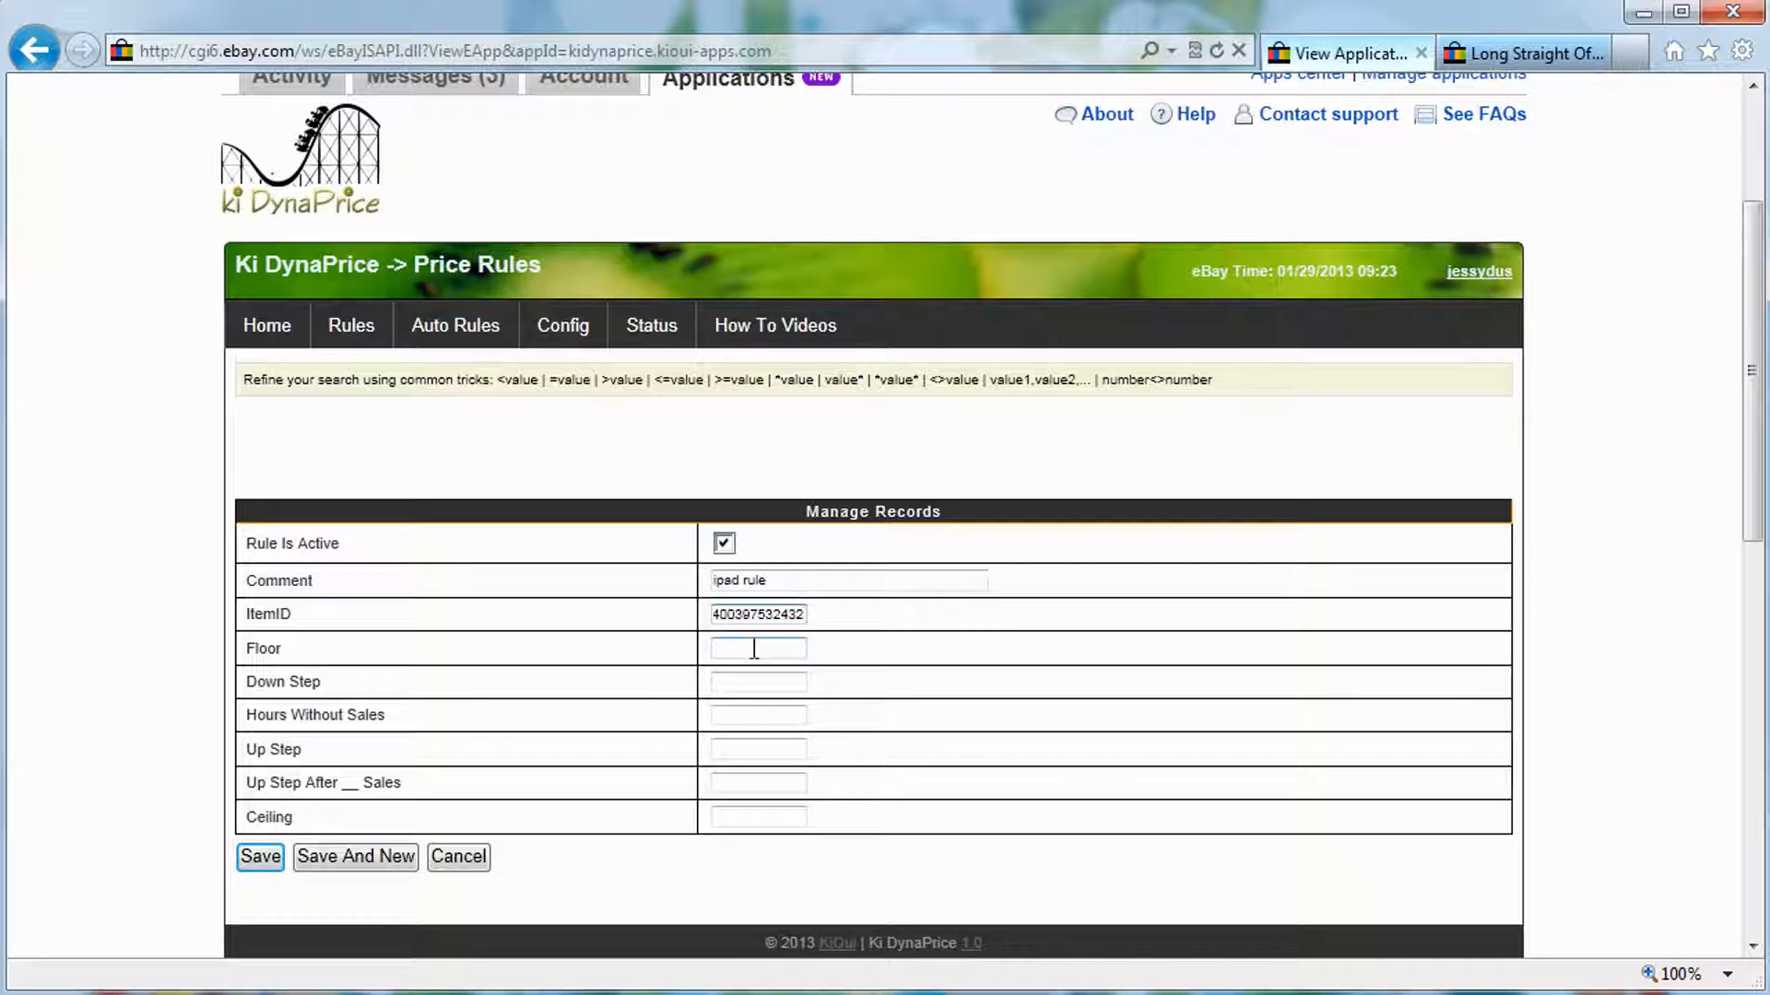
Set the iPad rule's floor to 480, its hours without sales to 168 and its down step to 5
click(754, 649)
text(480)
click(735, 717)
click(736, 717)
text(168)
drag(751, 718, 714, 714)
click(757, 683)
text(5)
click(757, 683)
Set the iPad rule's up step to 1 after 1 sale and its ceiling to 10000
click(735, 752)
text(1)
click(739, 783)
text(1)
click(750, 818)
text(10000)
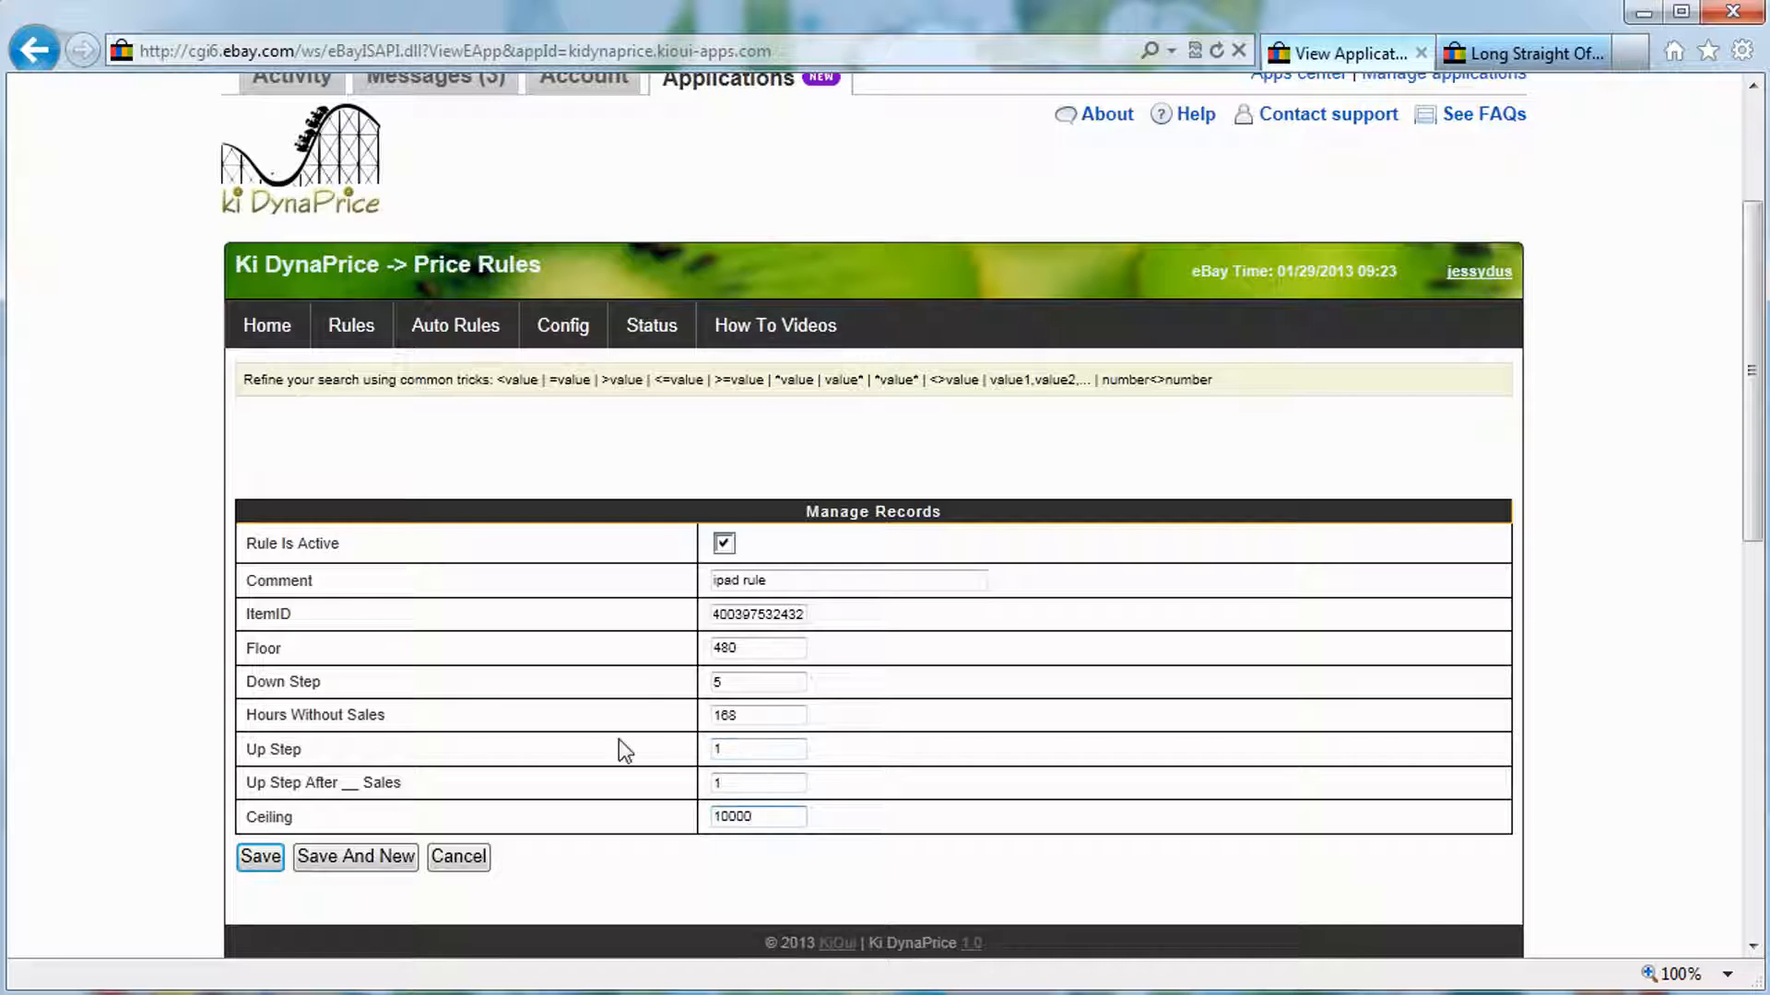
Change the iPad rule's up step to 10 after 1 sale and its ceiling to 550, and discard the record without saving
click(752, 784)
key(BackSpace)
text(20)
click(737, 748)
text(0)
key(Tab)
text(1)
key(Tab)
text(550)
drag(769, 711, 687, 712)
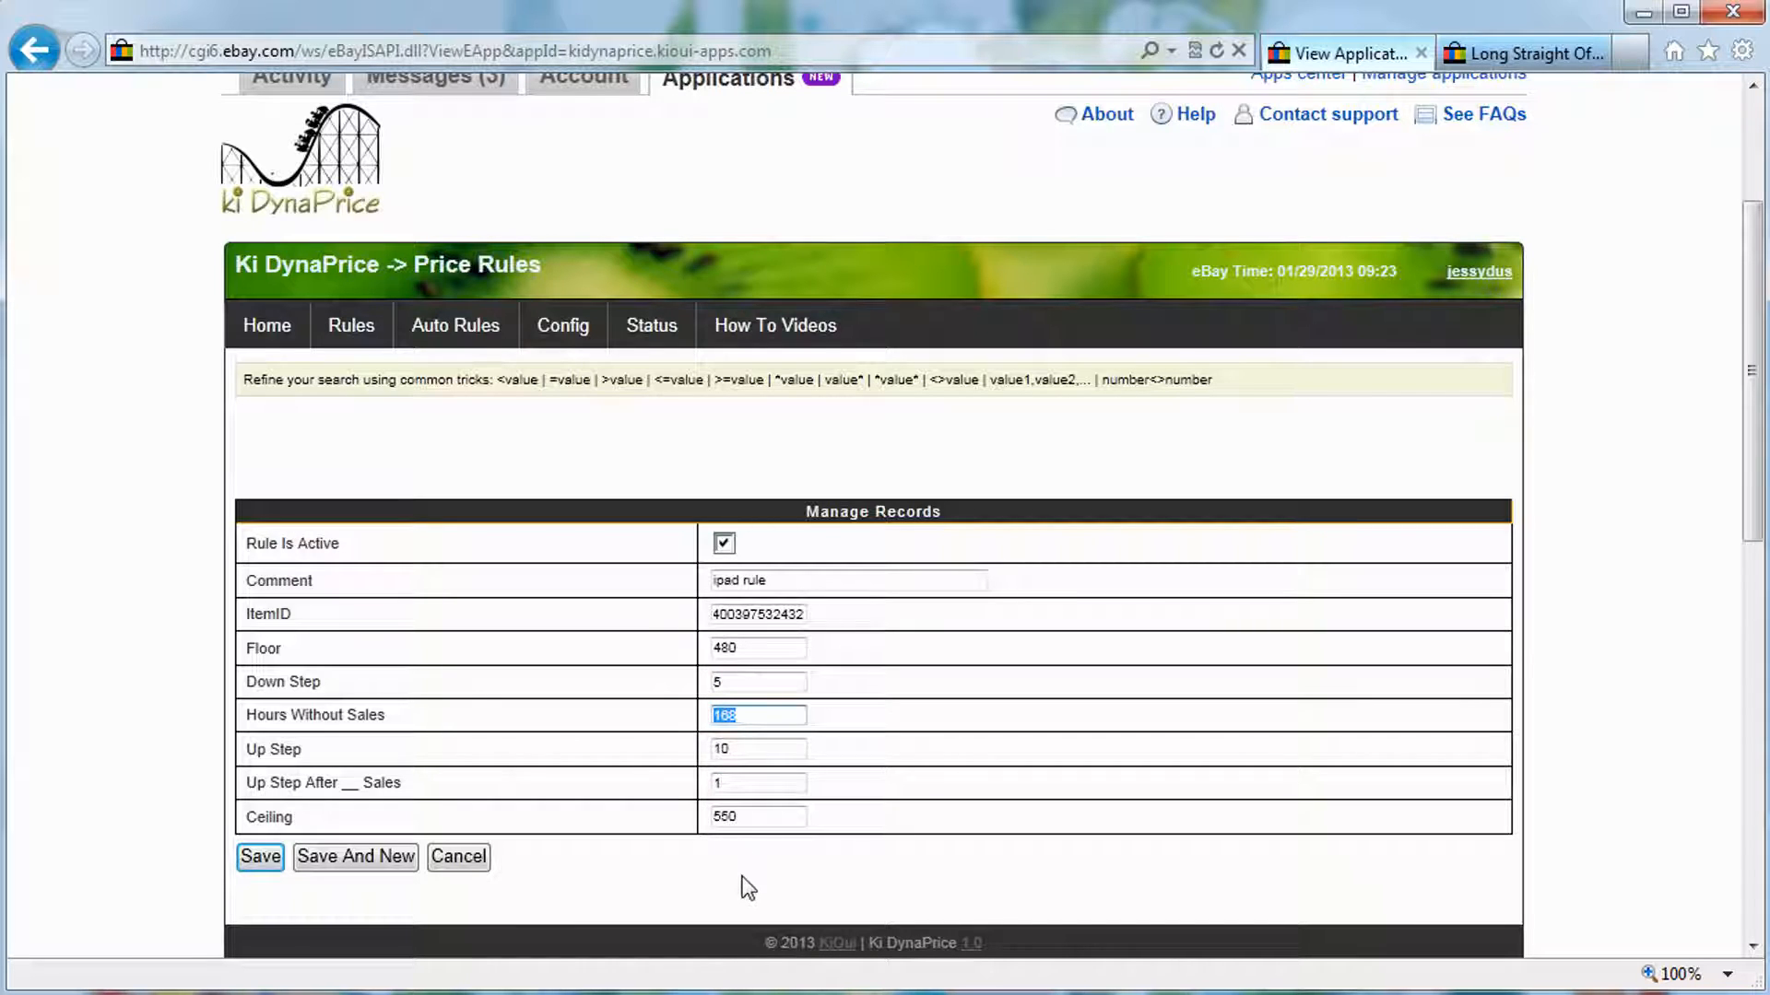
click(468, 865)
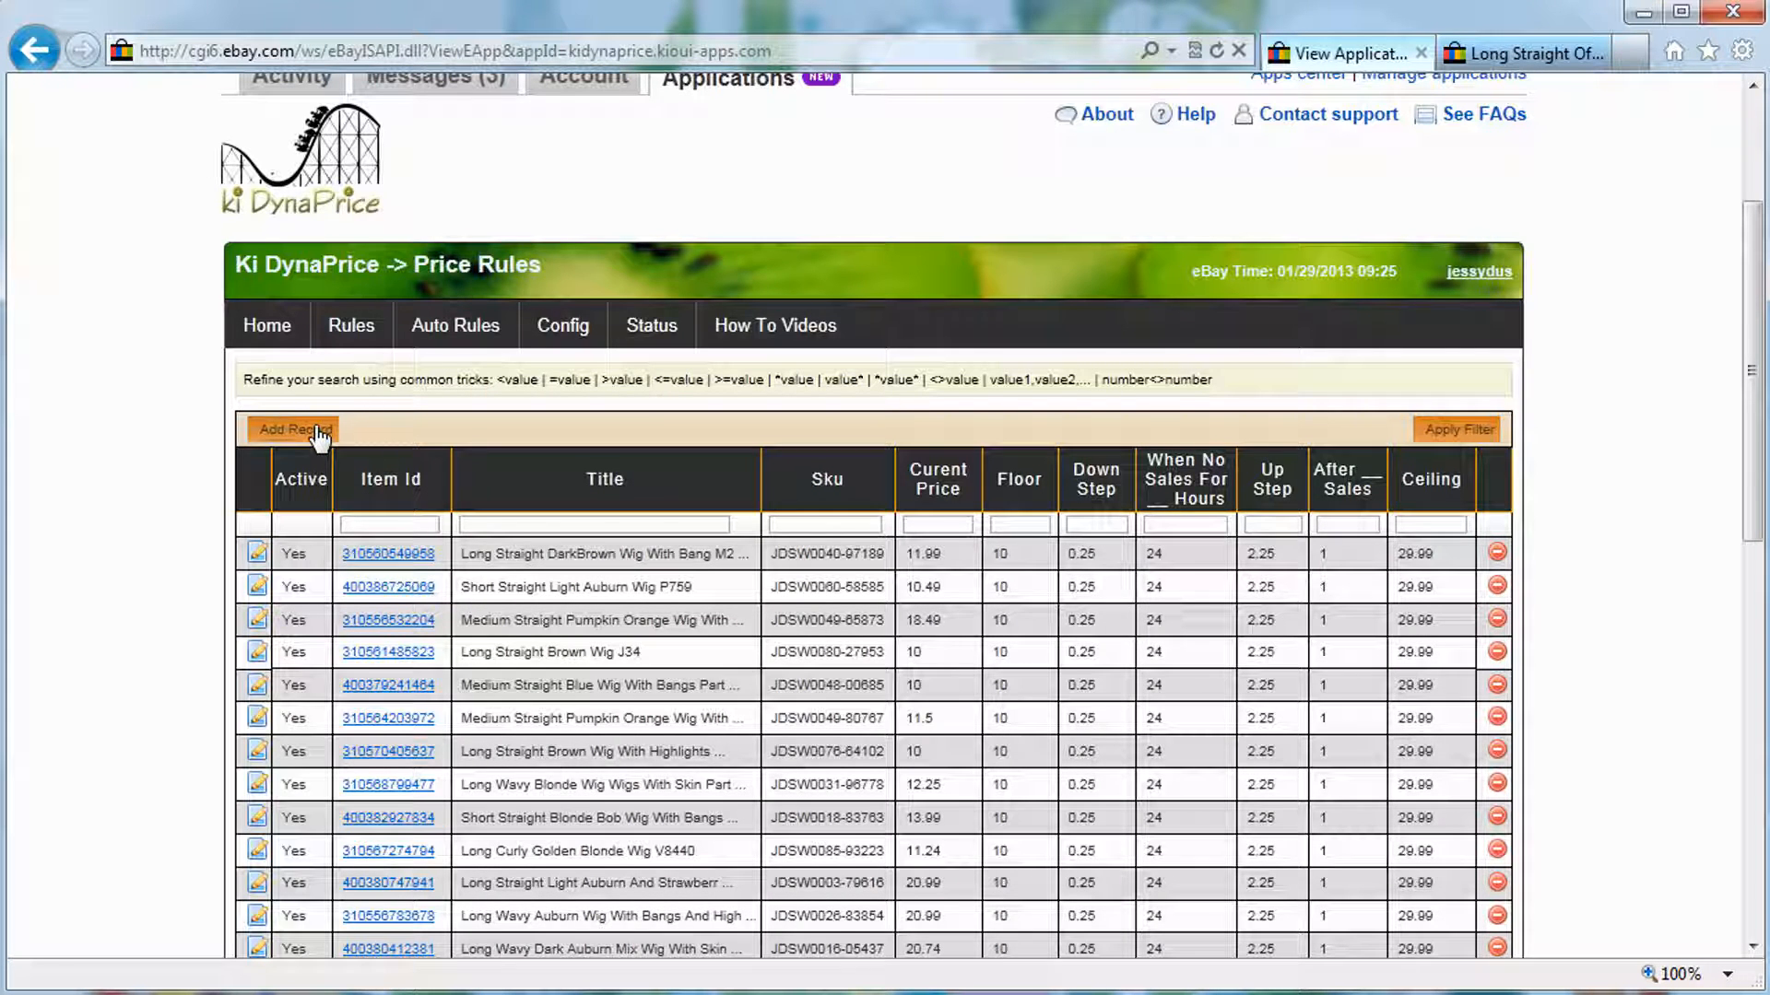
click(316, 430)
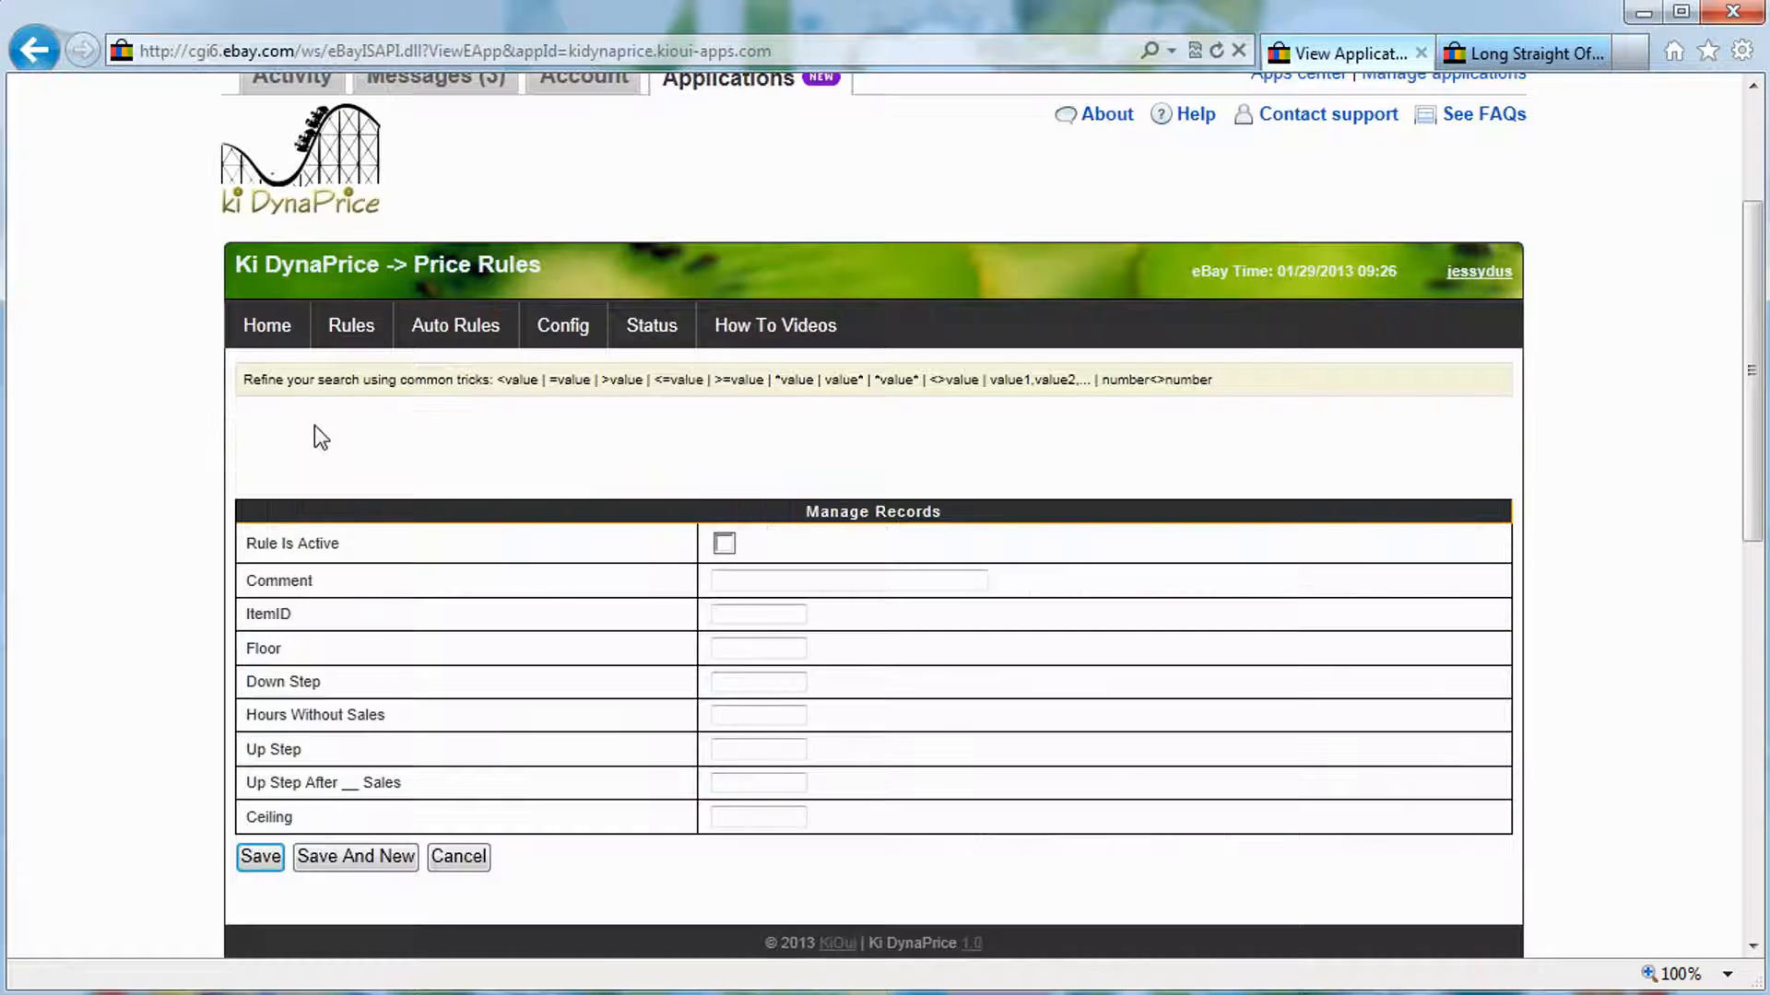
click(725, 544)
click(751, 579)
text(stiching)
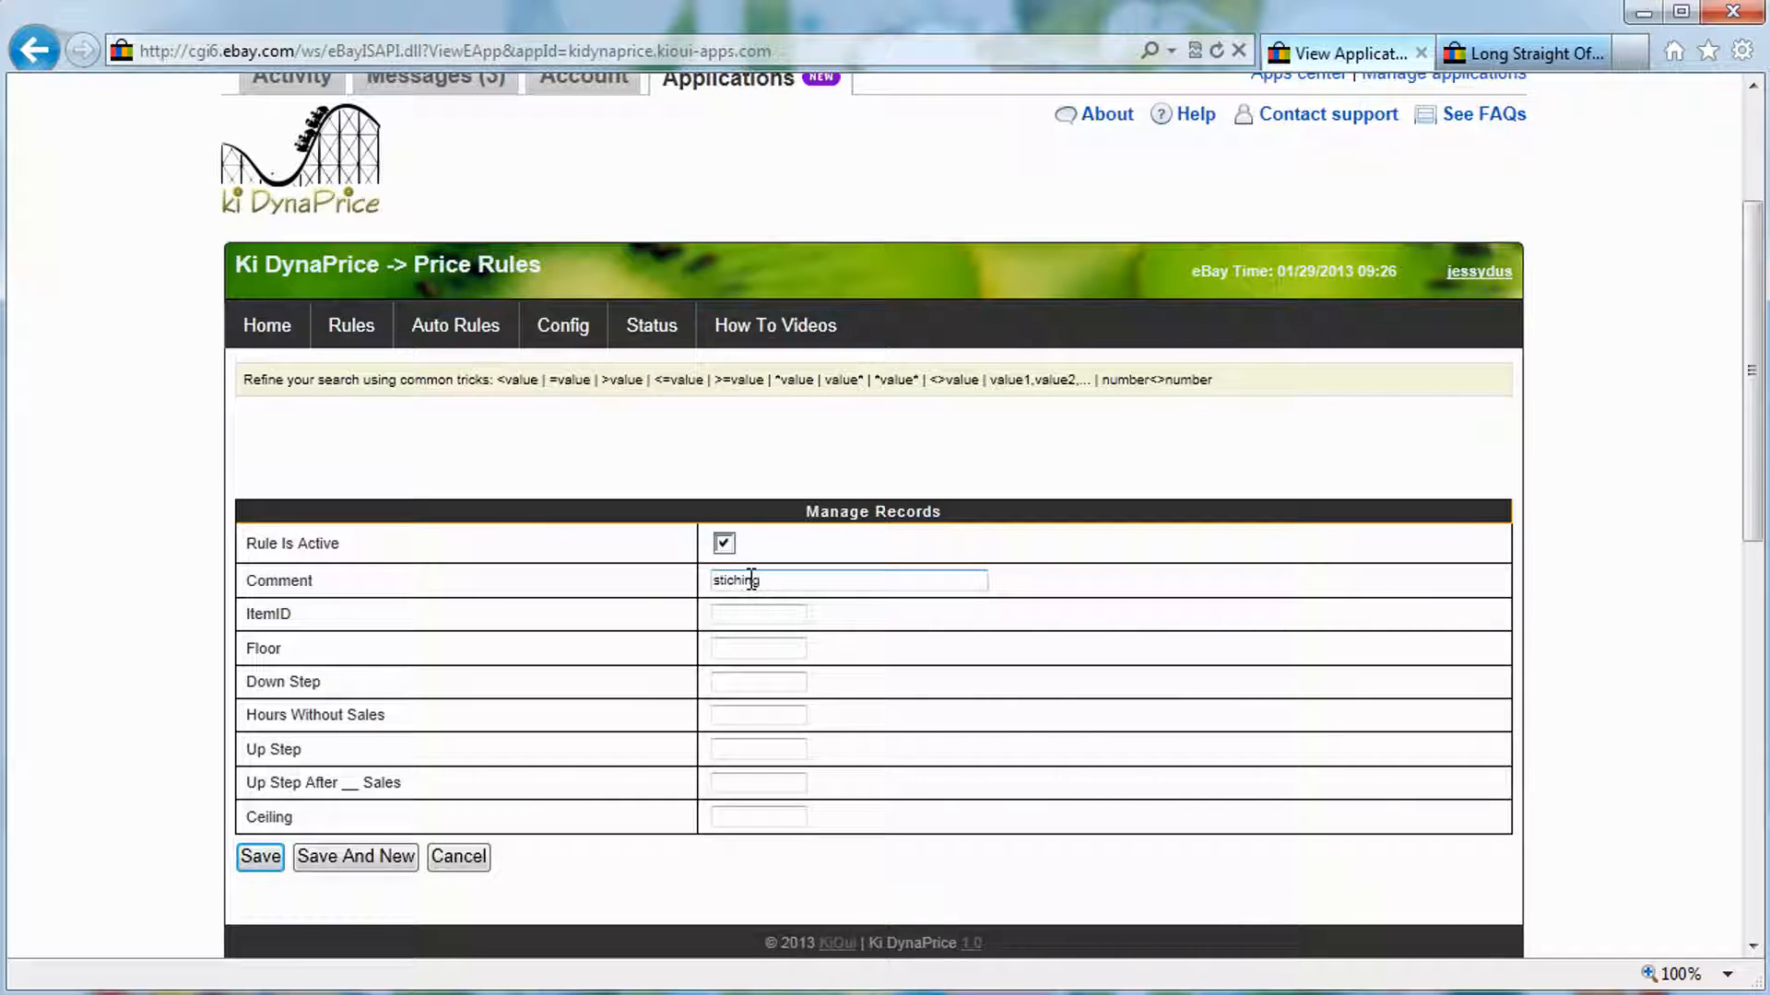
text( product)
click(750, 614)
key(ctrl+v)
key(Tab)
text(14.99)
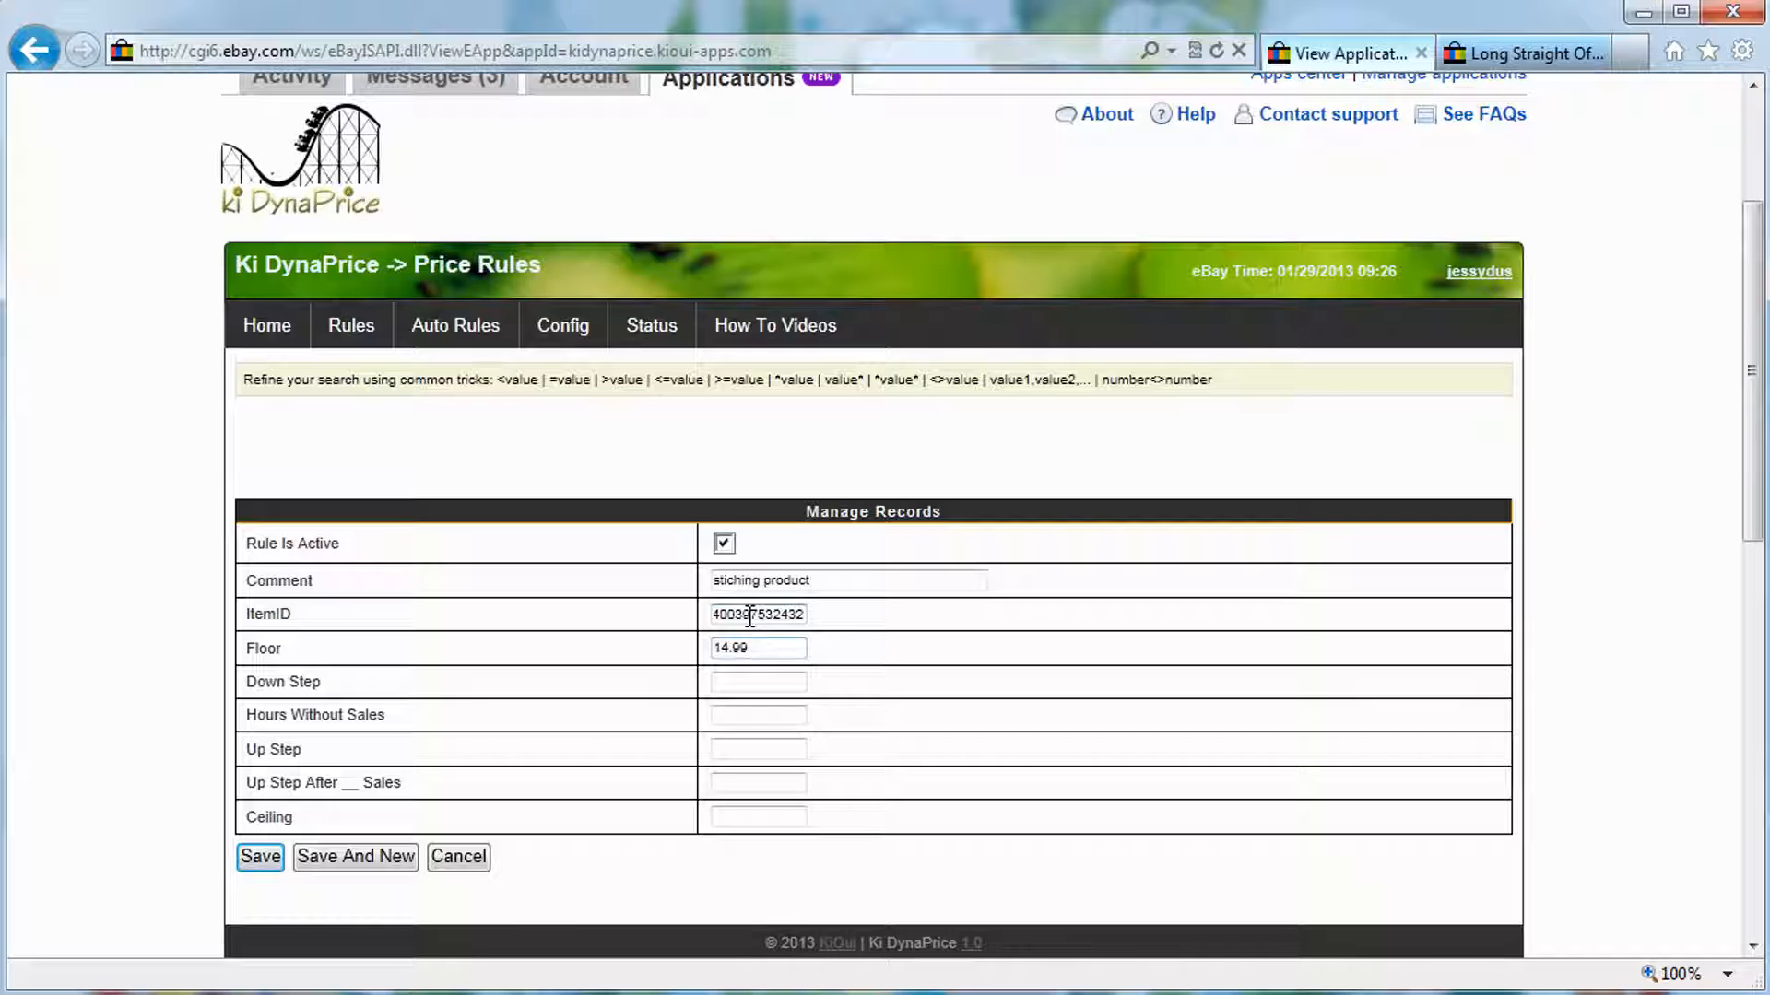
Open Notepad beside the rule form and write 10 as the first line of an example price sequence
click(804, 751)
key(super)
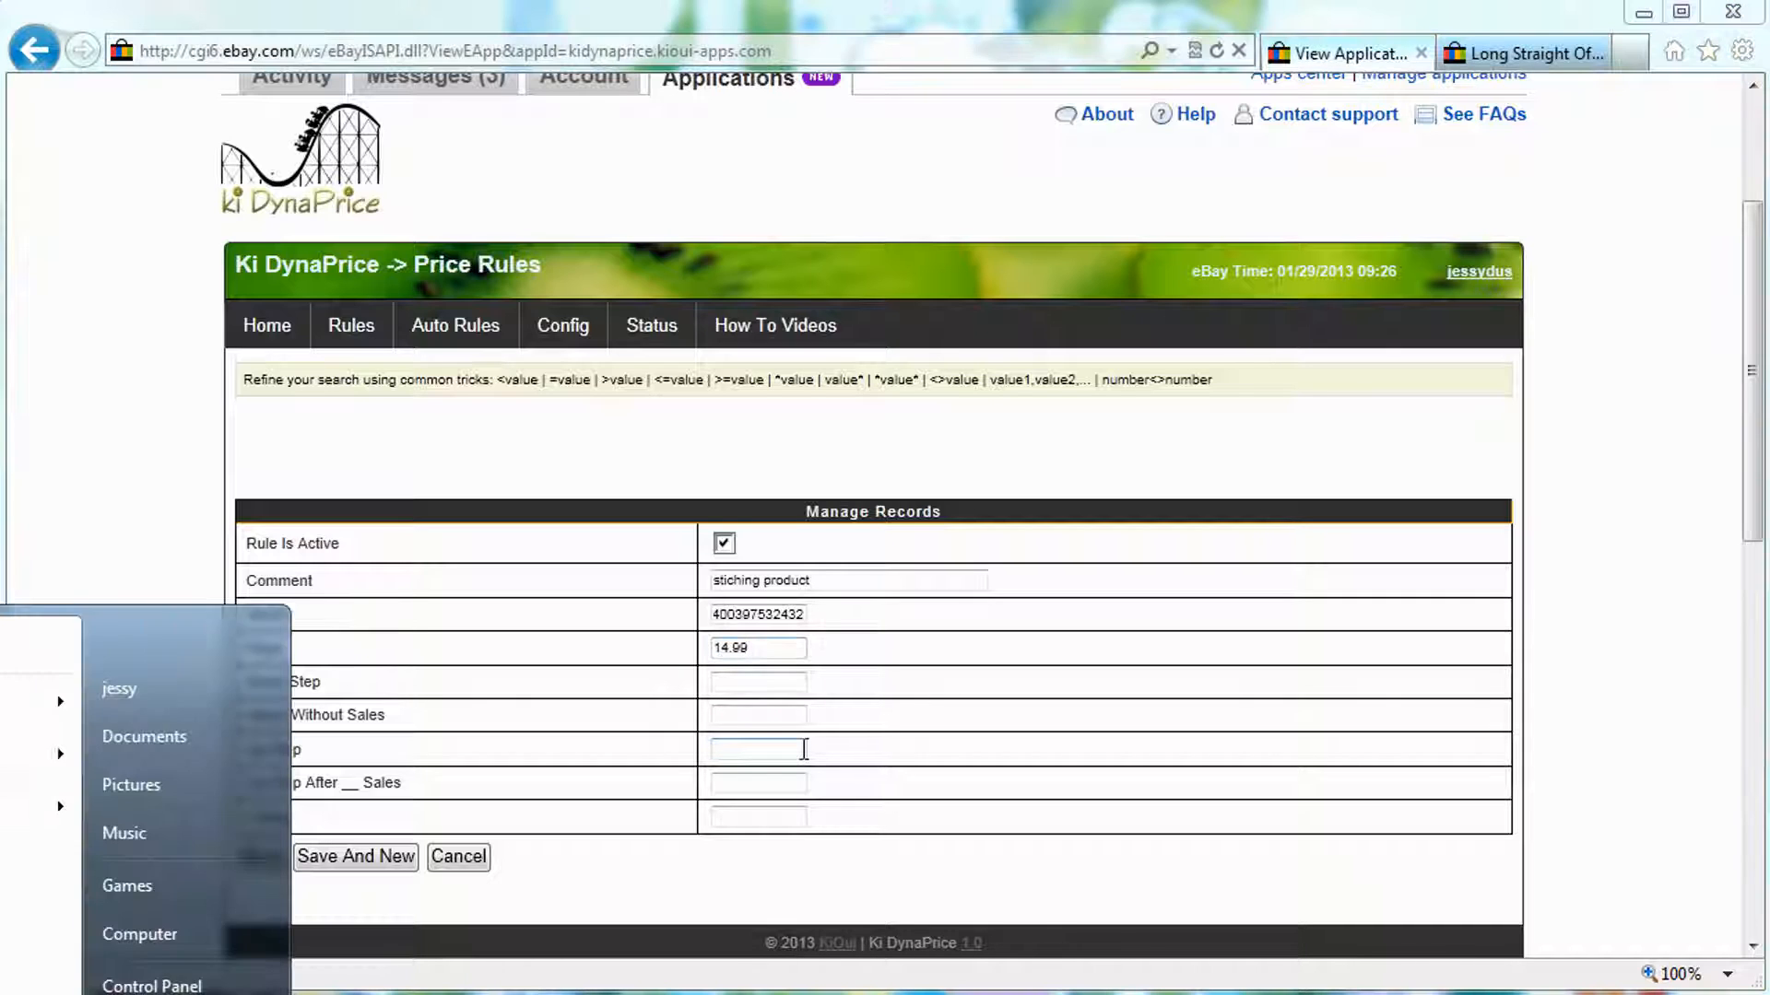
text(notepad)
key(Return)
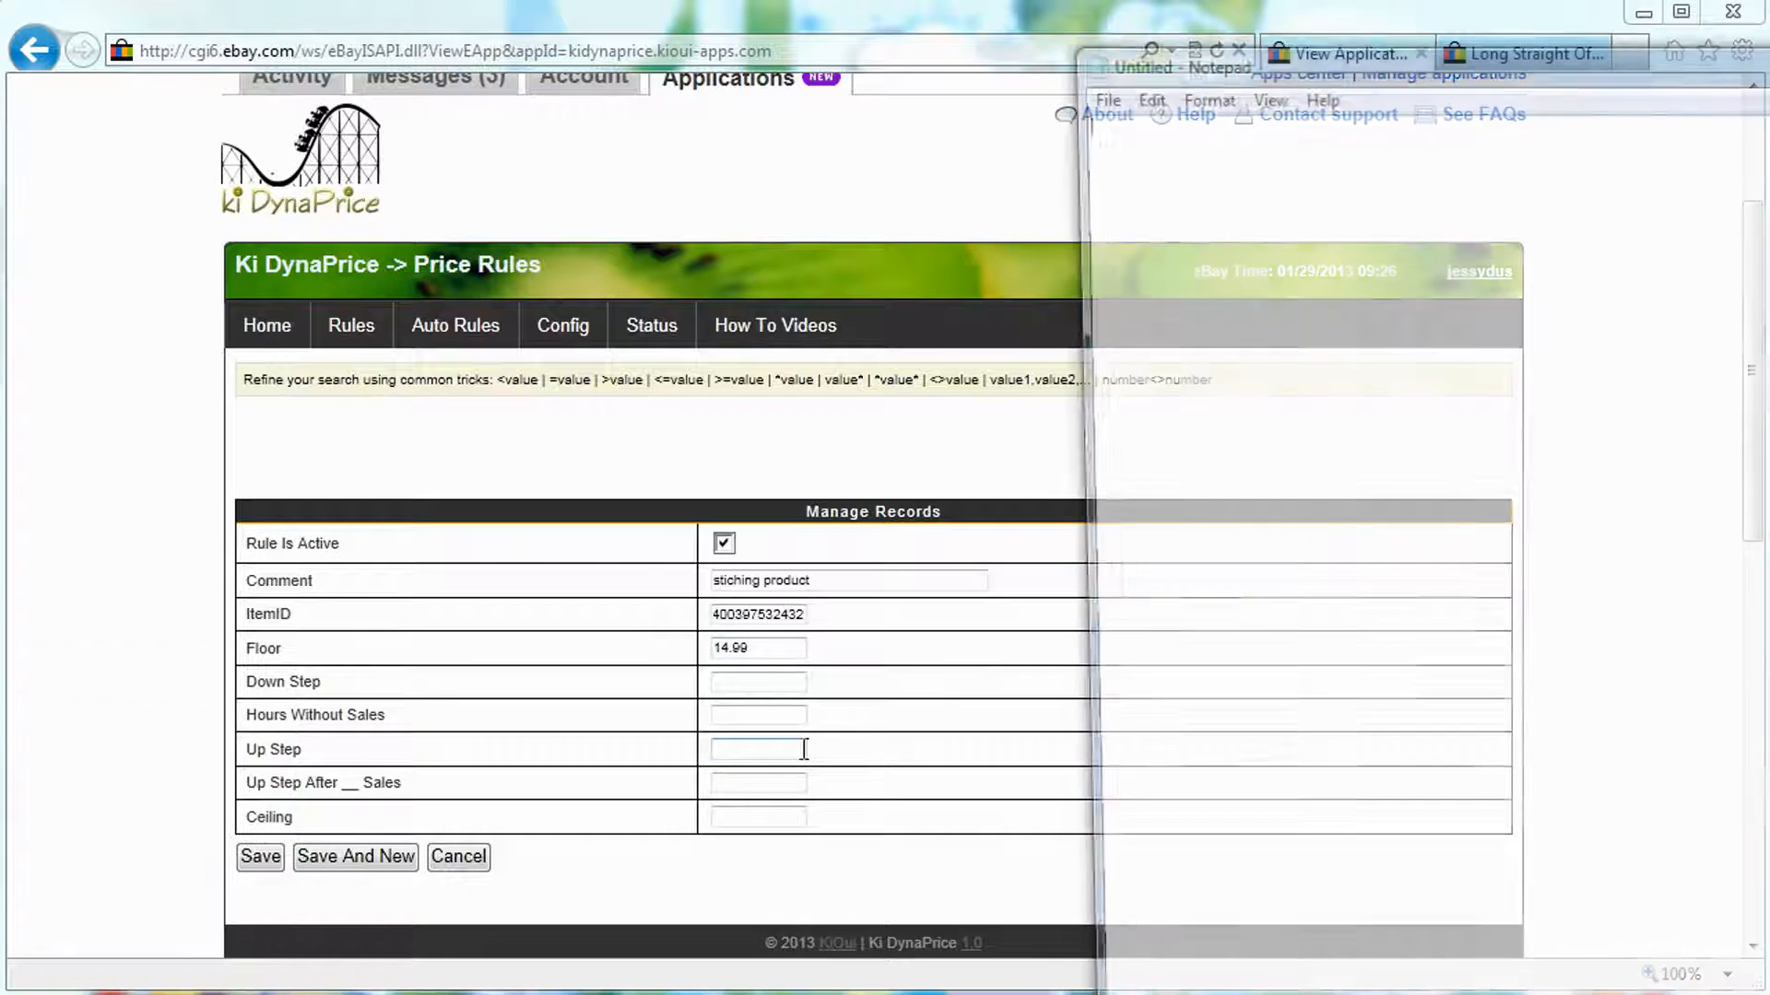
drag(1214, 68, 1325, 70)
text(101)
key(BackSpace)
key(Return)
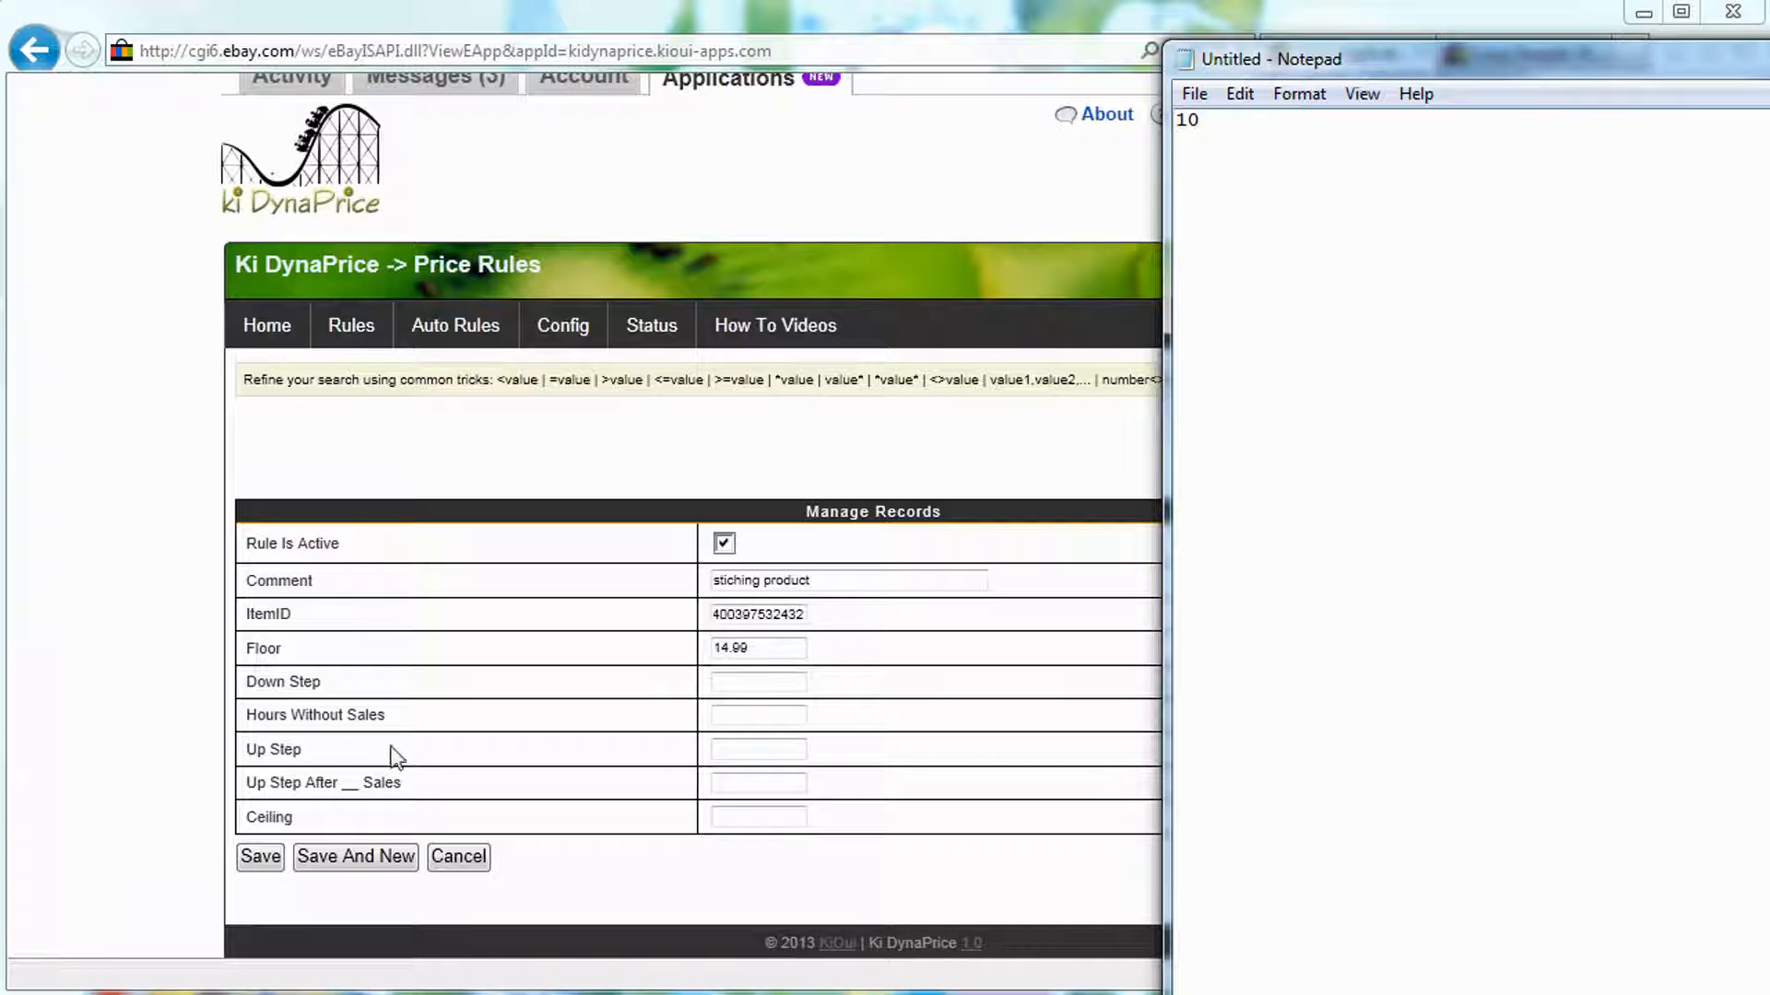
Back in the Ki DynaPrice rule form, set the up step to 1 after 1 sale and the ceiling to 40
click(785, 754)
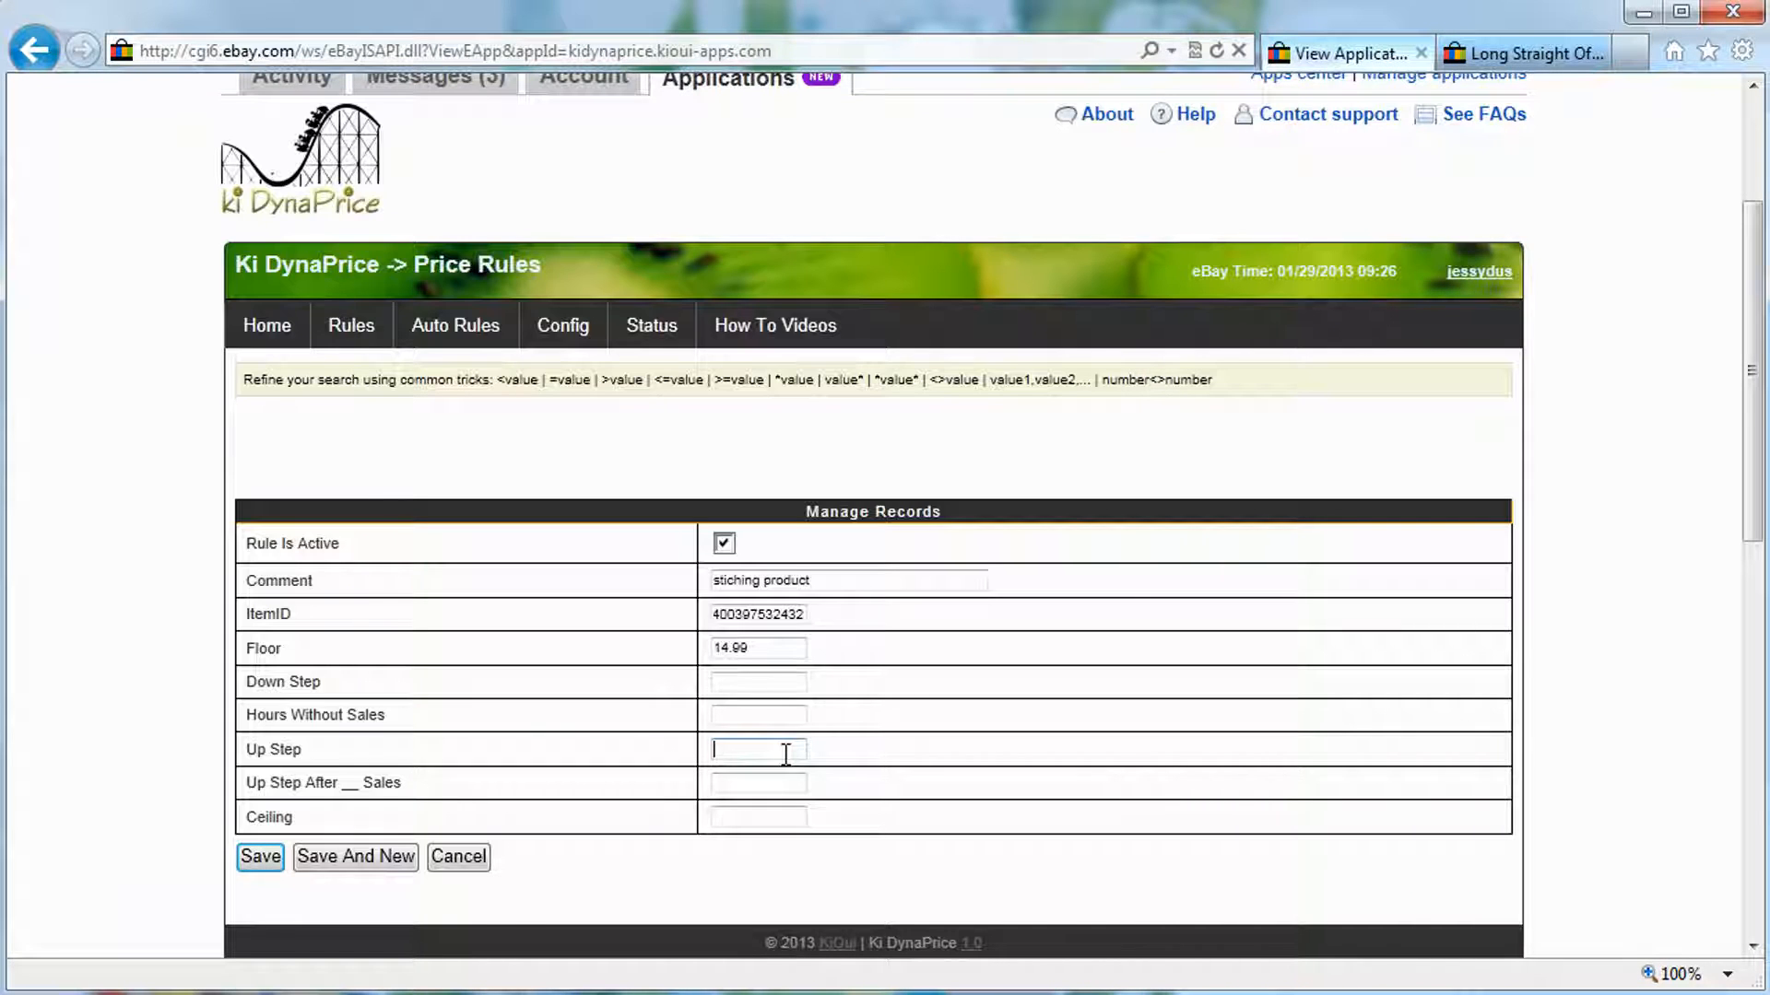
click(782, 782)
text(1)
click(758, 744)
text(1)
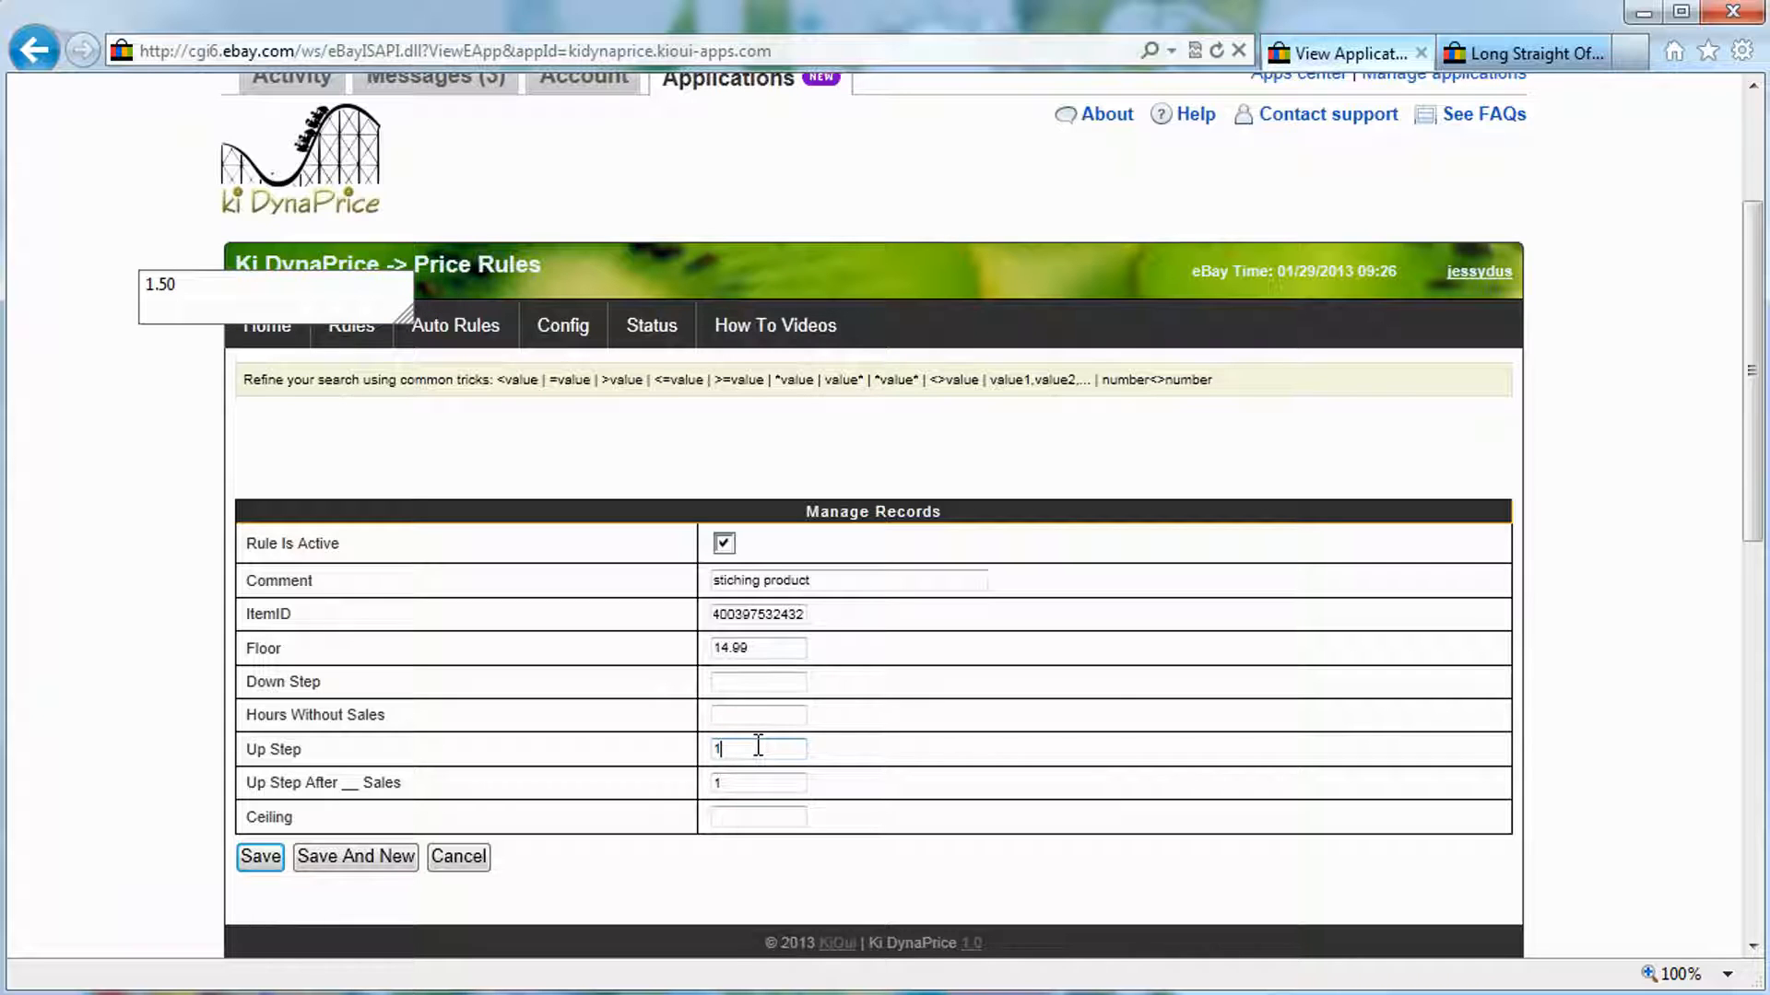
click(759, 817)
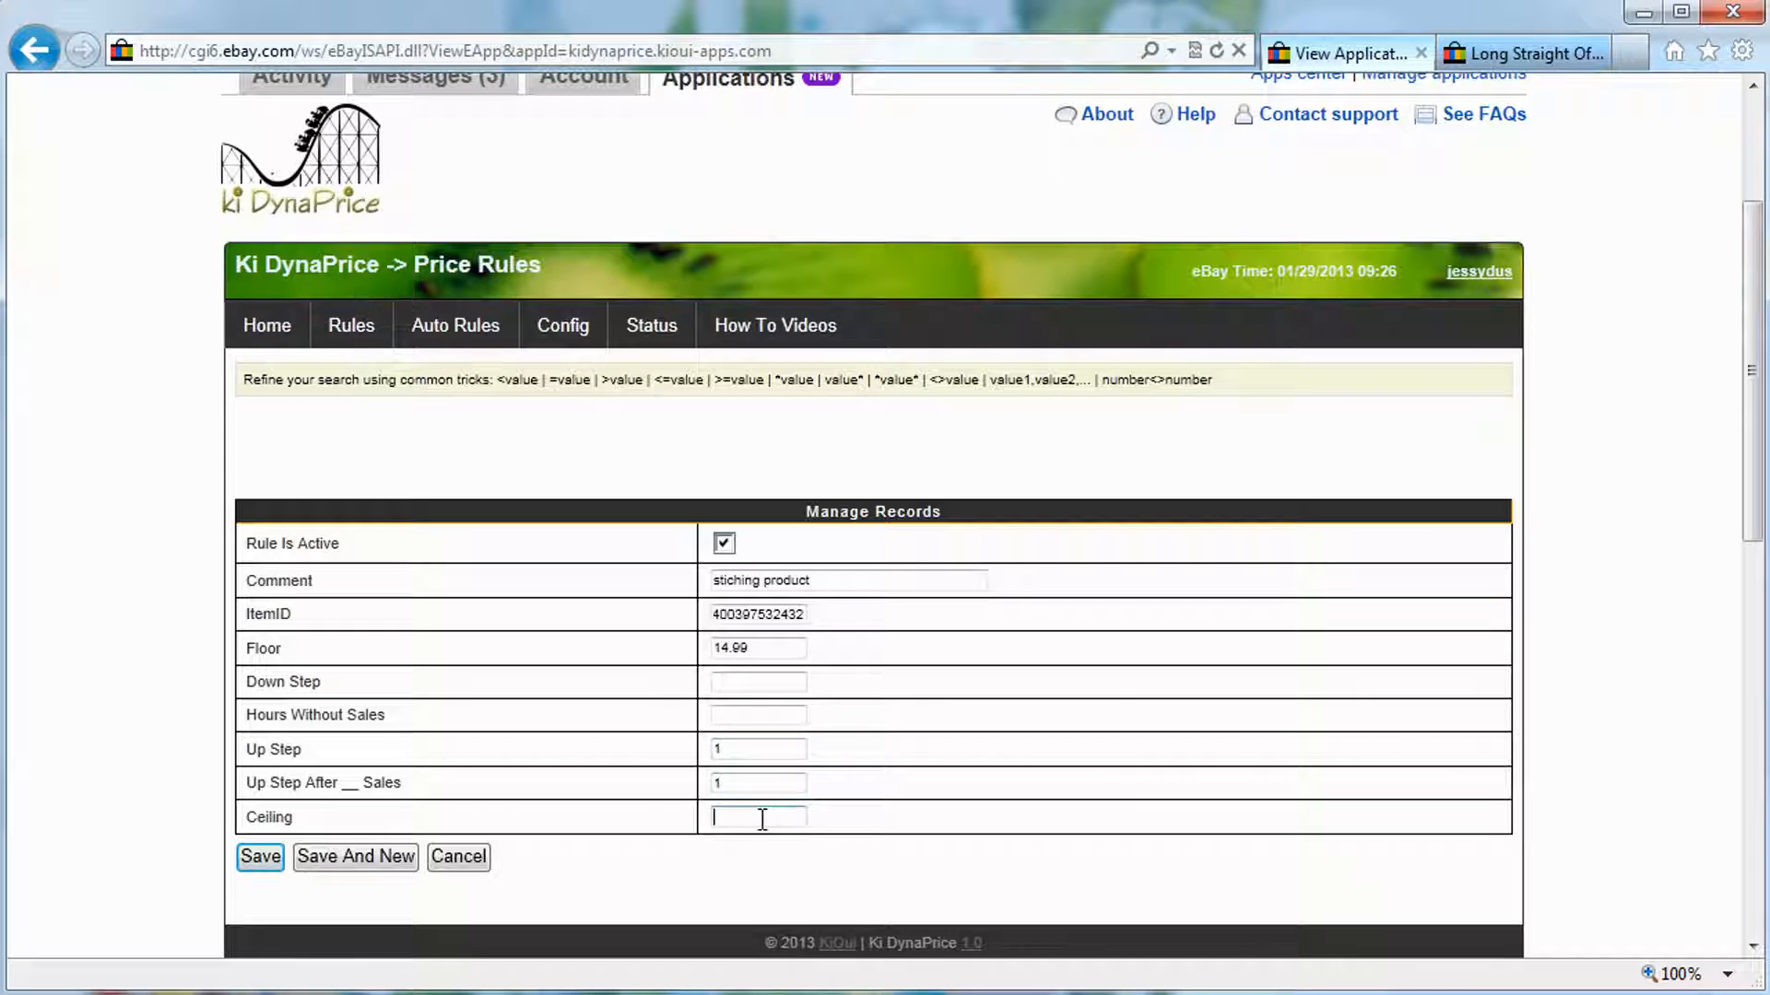
text(40)
Switch to Notepad and continue the price sequence with 11, 12, 13, 14, 15 and 16 on separate lines
key(alt+Tab)
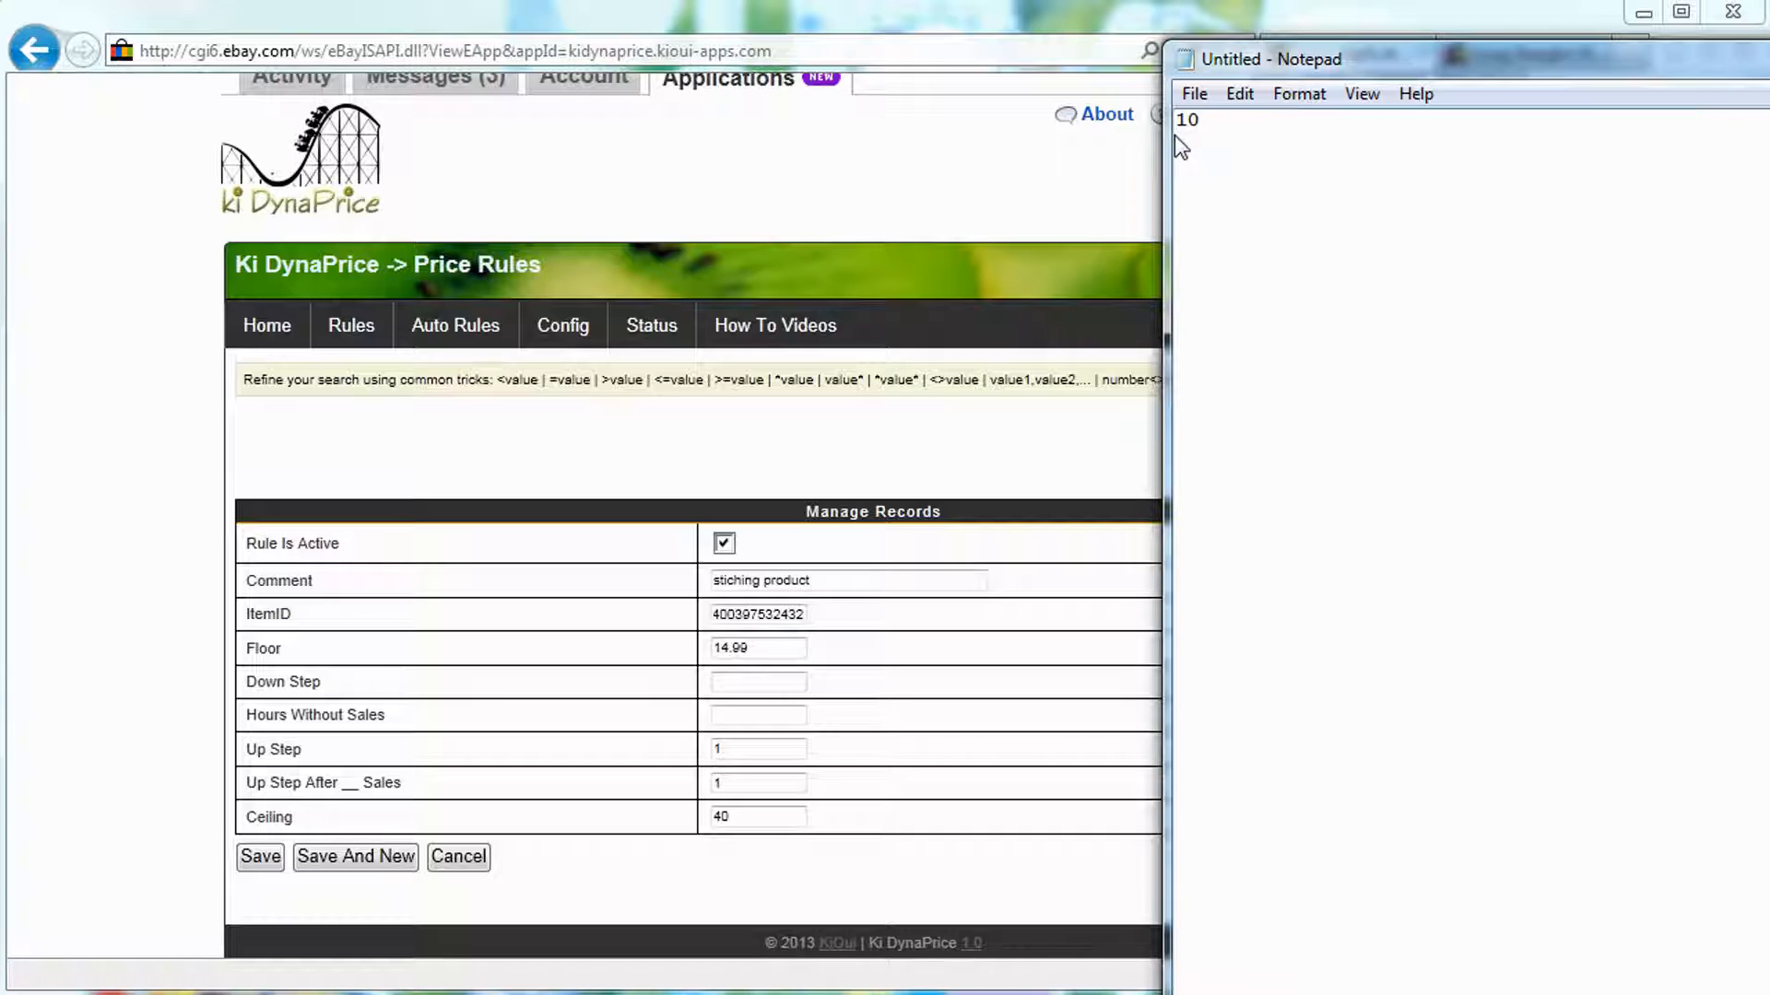
text(11)
key(Return)
text(12)
click(1186, 178)
text(13)
key(Return)
text(14)
key(Return)
text(15)
key(Return)
text(16)
key(Return)
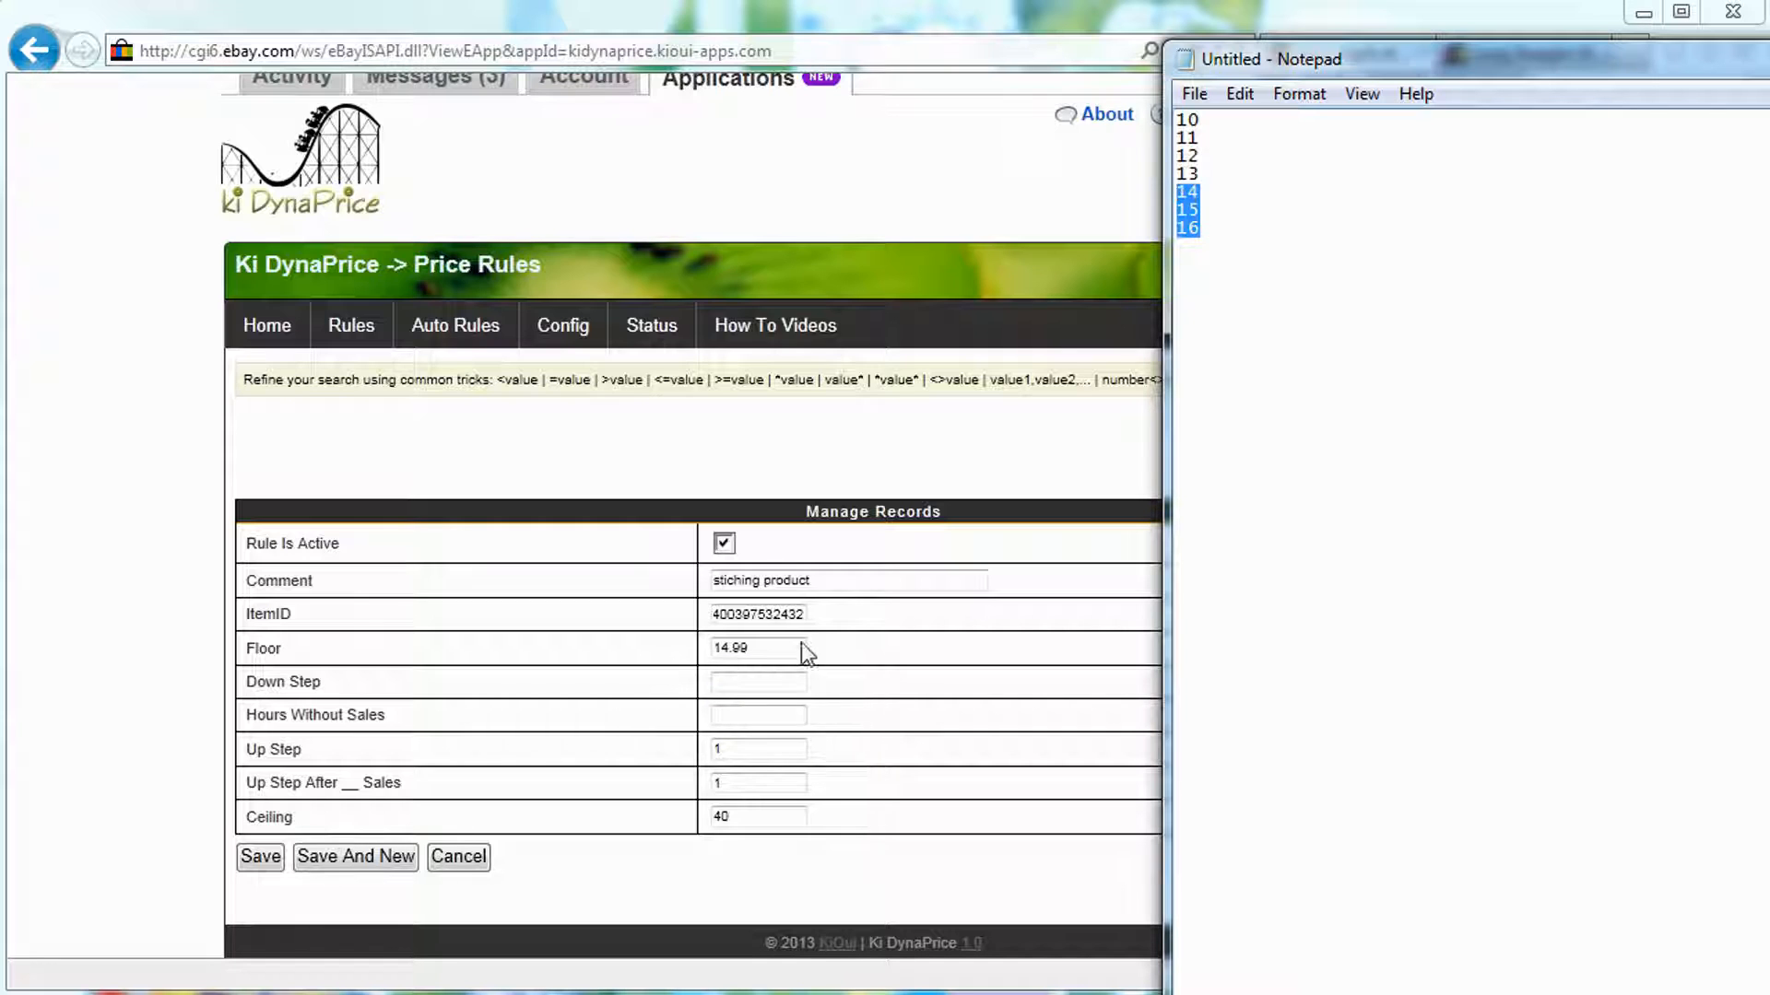
Return to the rule form and set the hours without sales to 48 and the down step to 0.50
click(750, 714)
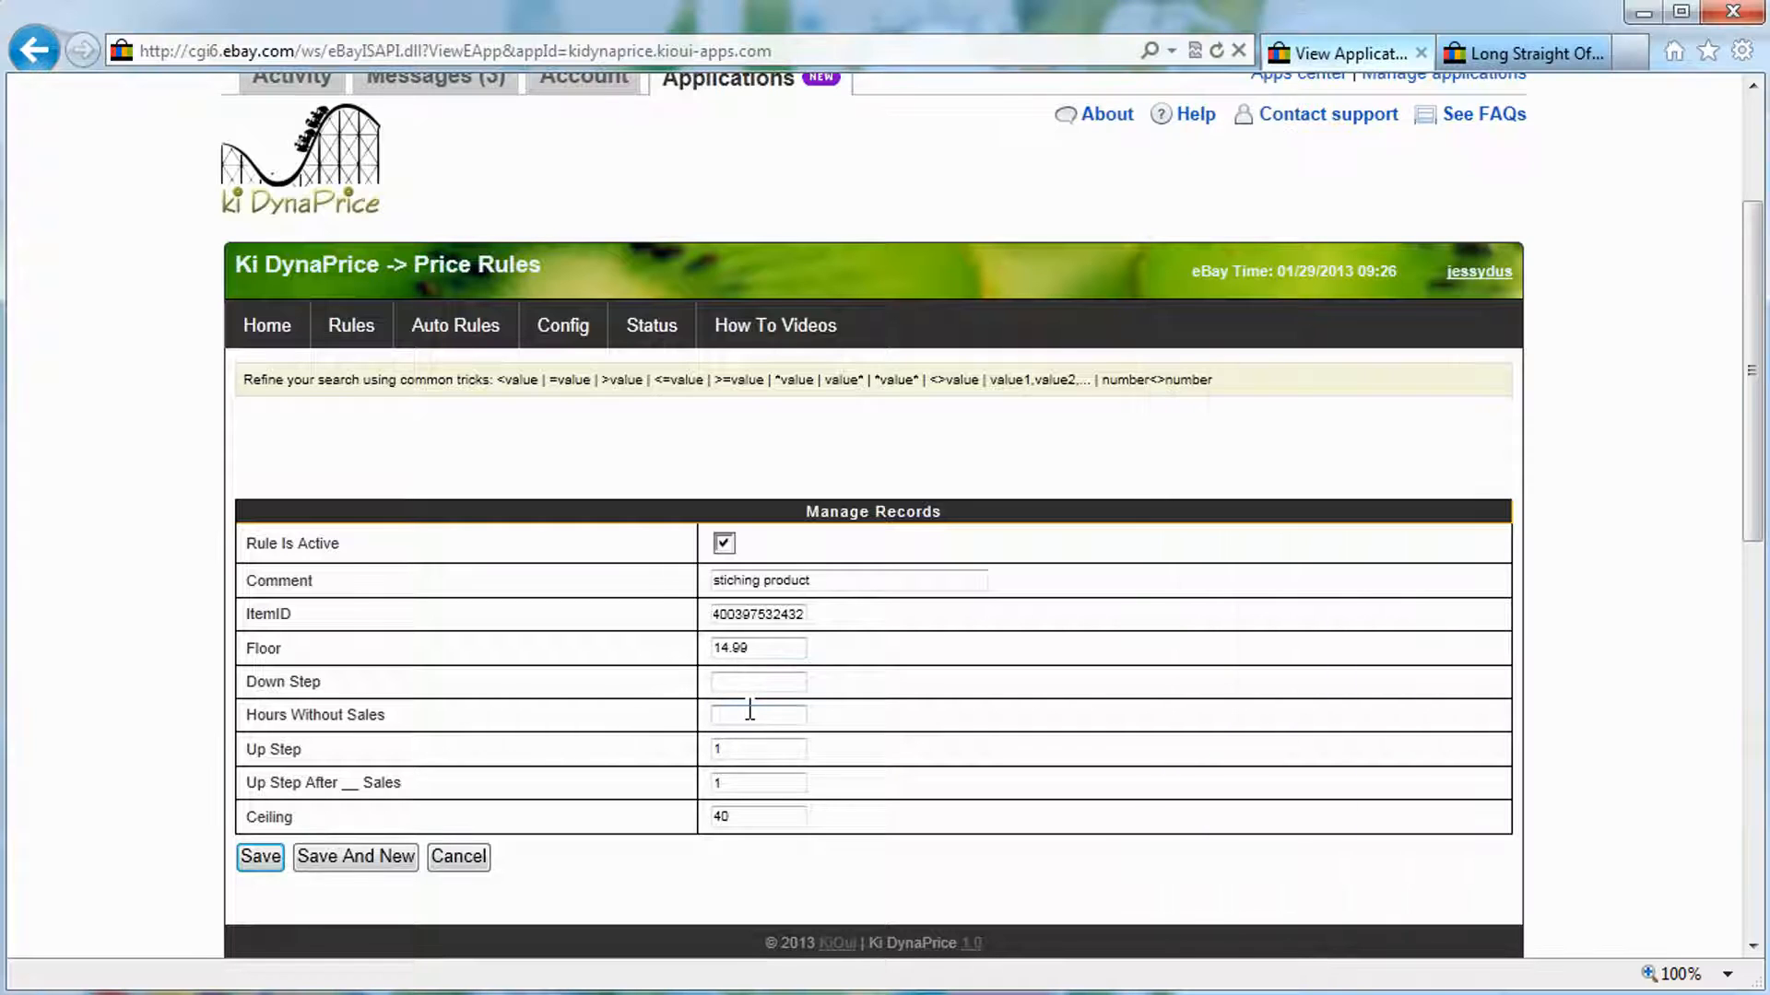
text(48)
click(752, 682)
text(0.50)
Switch to Notepad and add 15.50 and 16.50 on separate lines below 16
click(1767, 421)
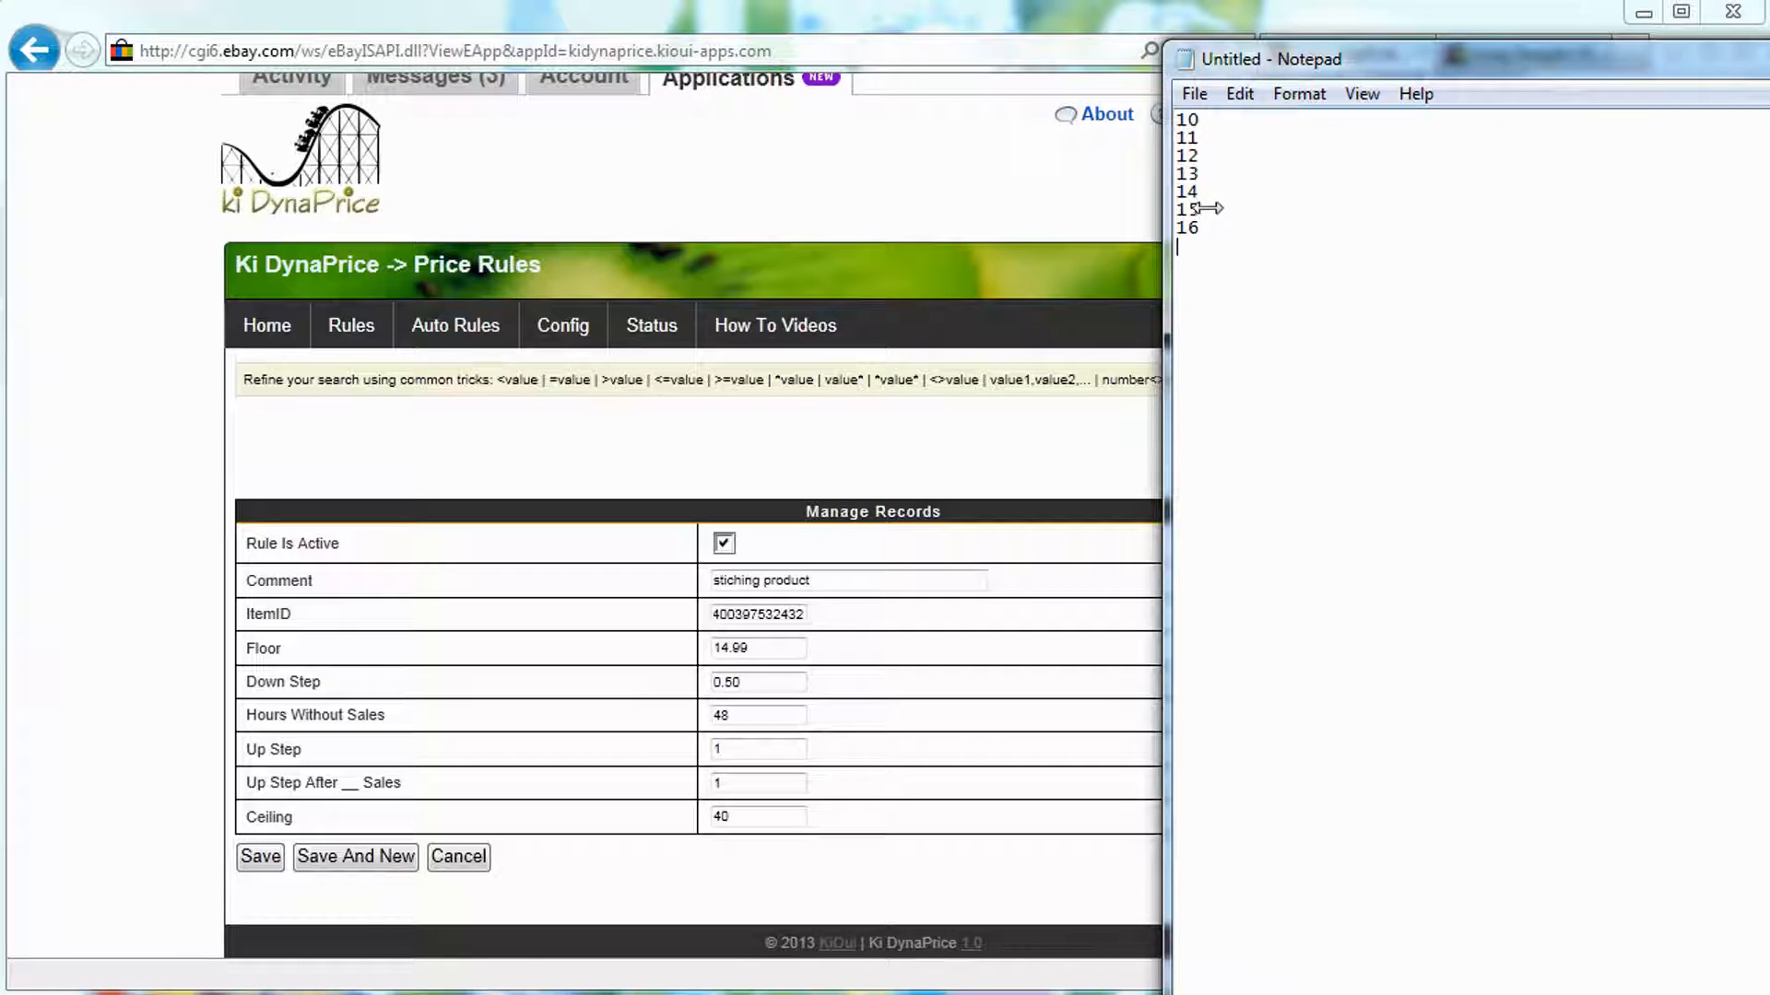
drag(1167, 120, 1185, 258)
click(1185, 255)
text(17)
key(BackSpace)
text(5.50)
key(Return)
text(17.50)
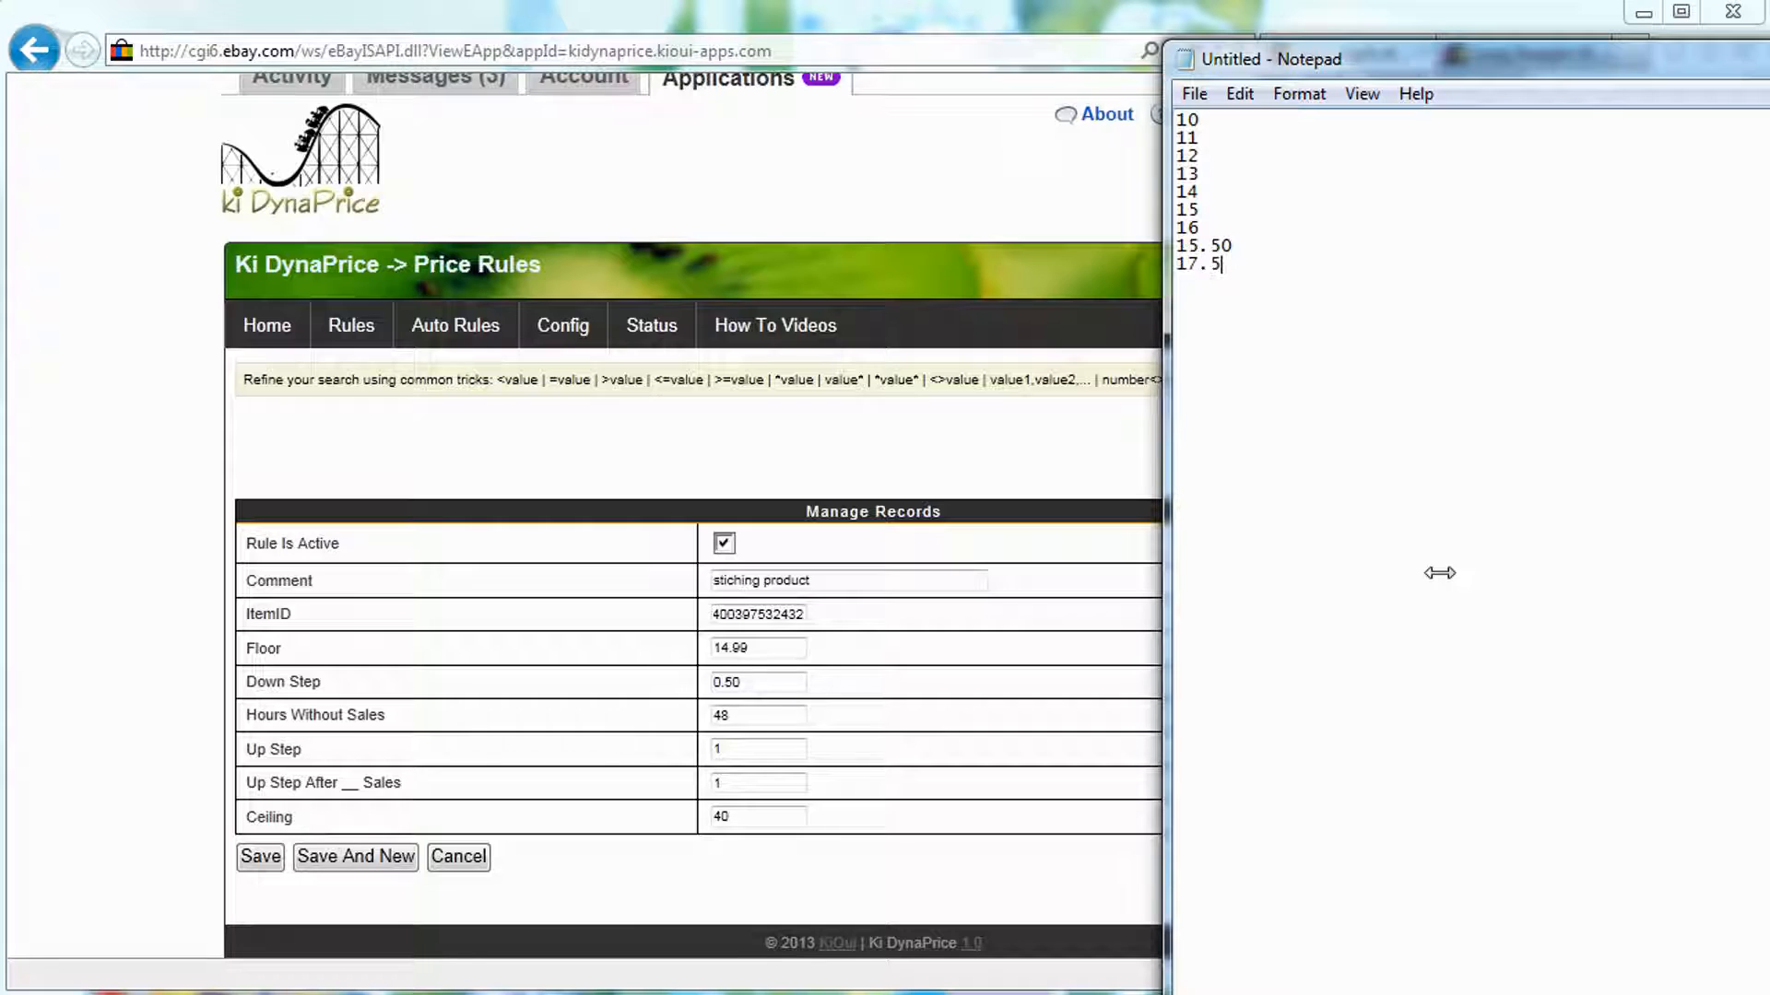
key(Left)
key(BackSpace)
text(6)
key(End)
drag(1237, 265, 1196, 221)
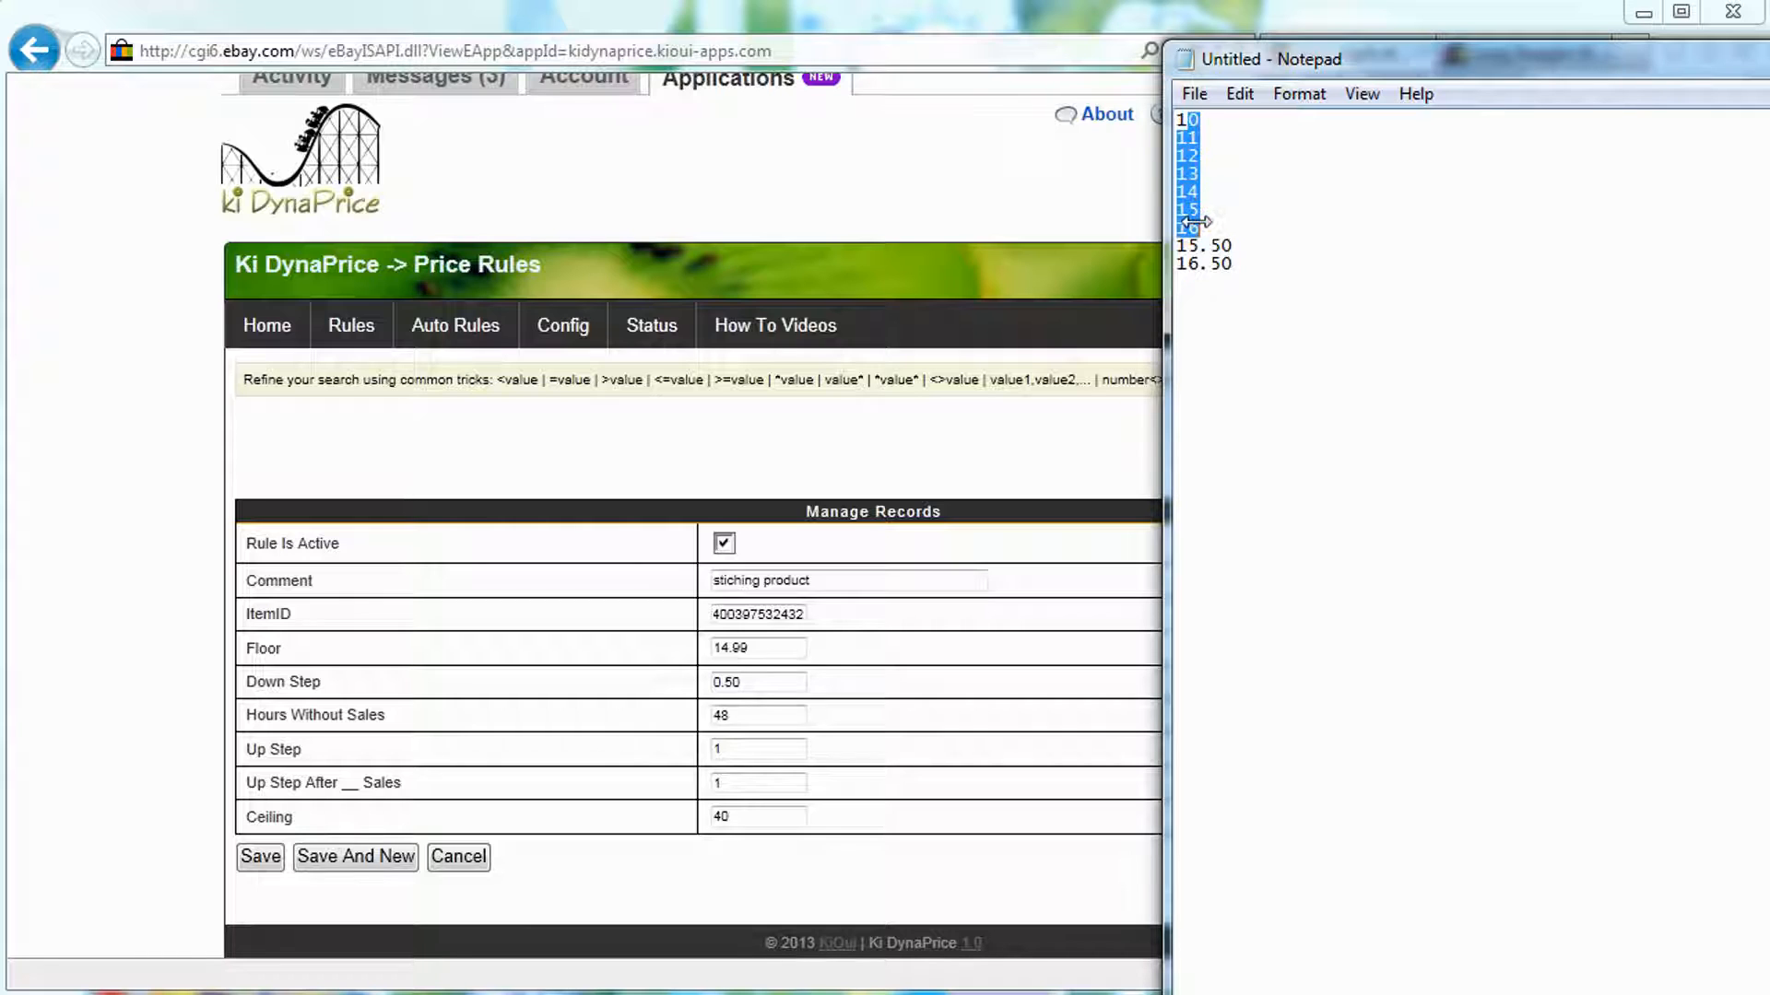
click(1246, 288)
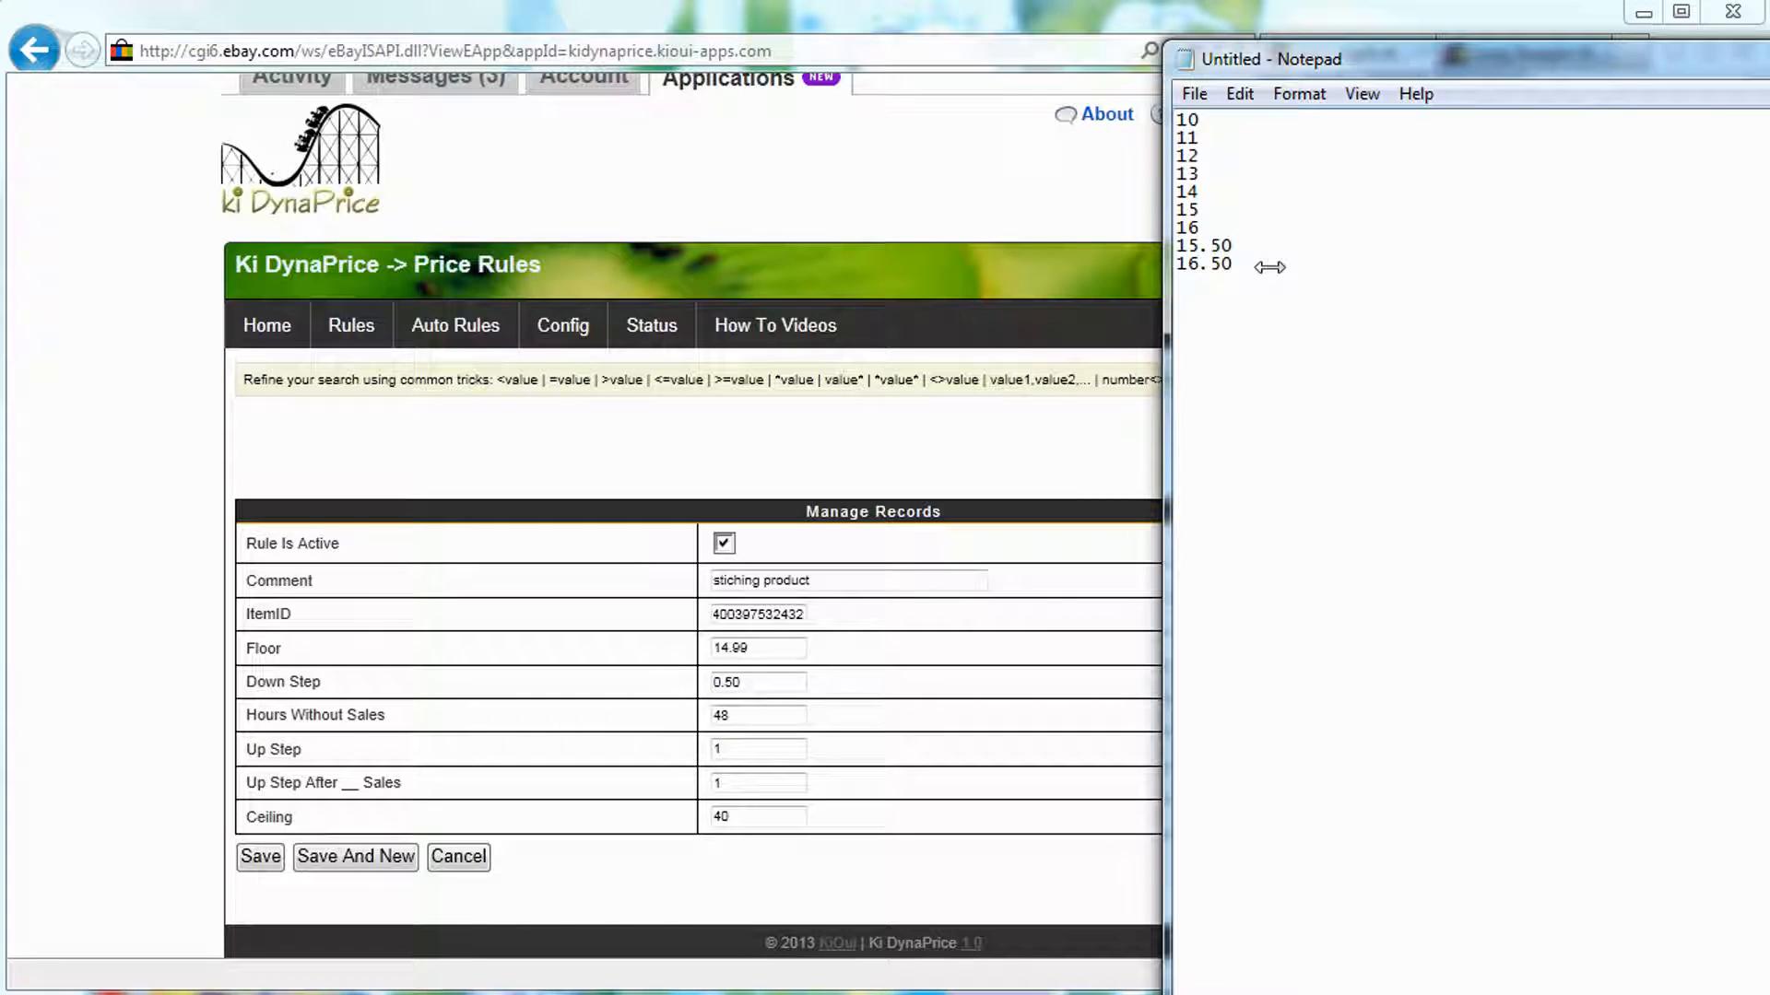
Extend the Notepad sequence with 17.50, 18.50 and 19.50, three lines of dots, and 24.50
text(17.50)
key(Return)
text(18.50)
key(Return)
text(19.50)
key(Return)
text(...)
key(Return)
text(...)
key(Return)
text(..)
key(Return)
text(24.5)
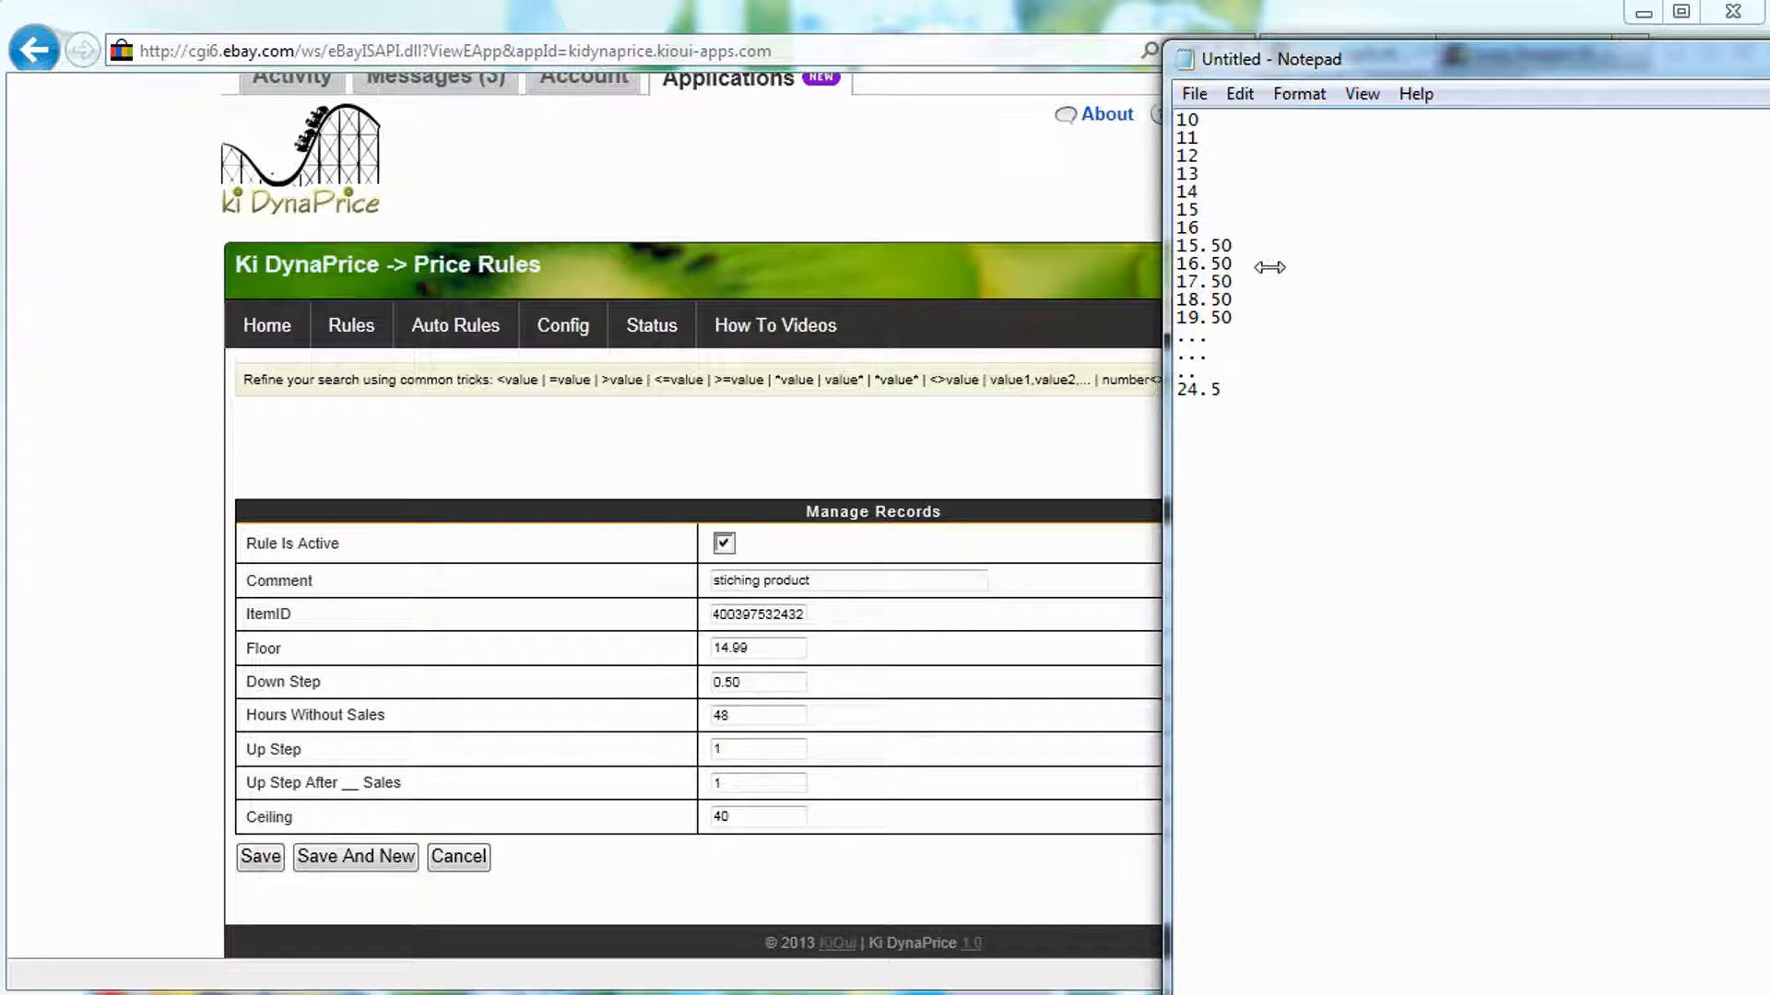
text(0)
key(Return)
Add the prices 24, 23.50, 23 and 24 on separate lines below 24.50
text(24)
key(Return)
text(23.50)
key(Return)
text(23)
key(Return)
text(24)
key(Return)
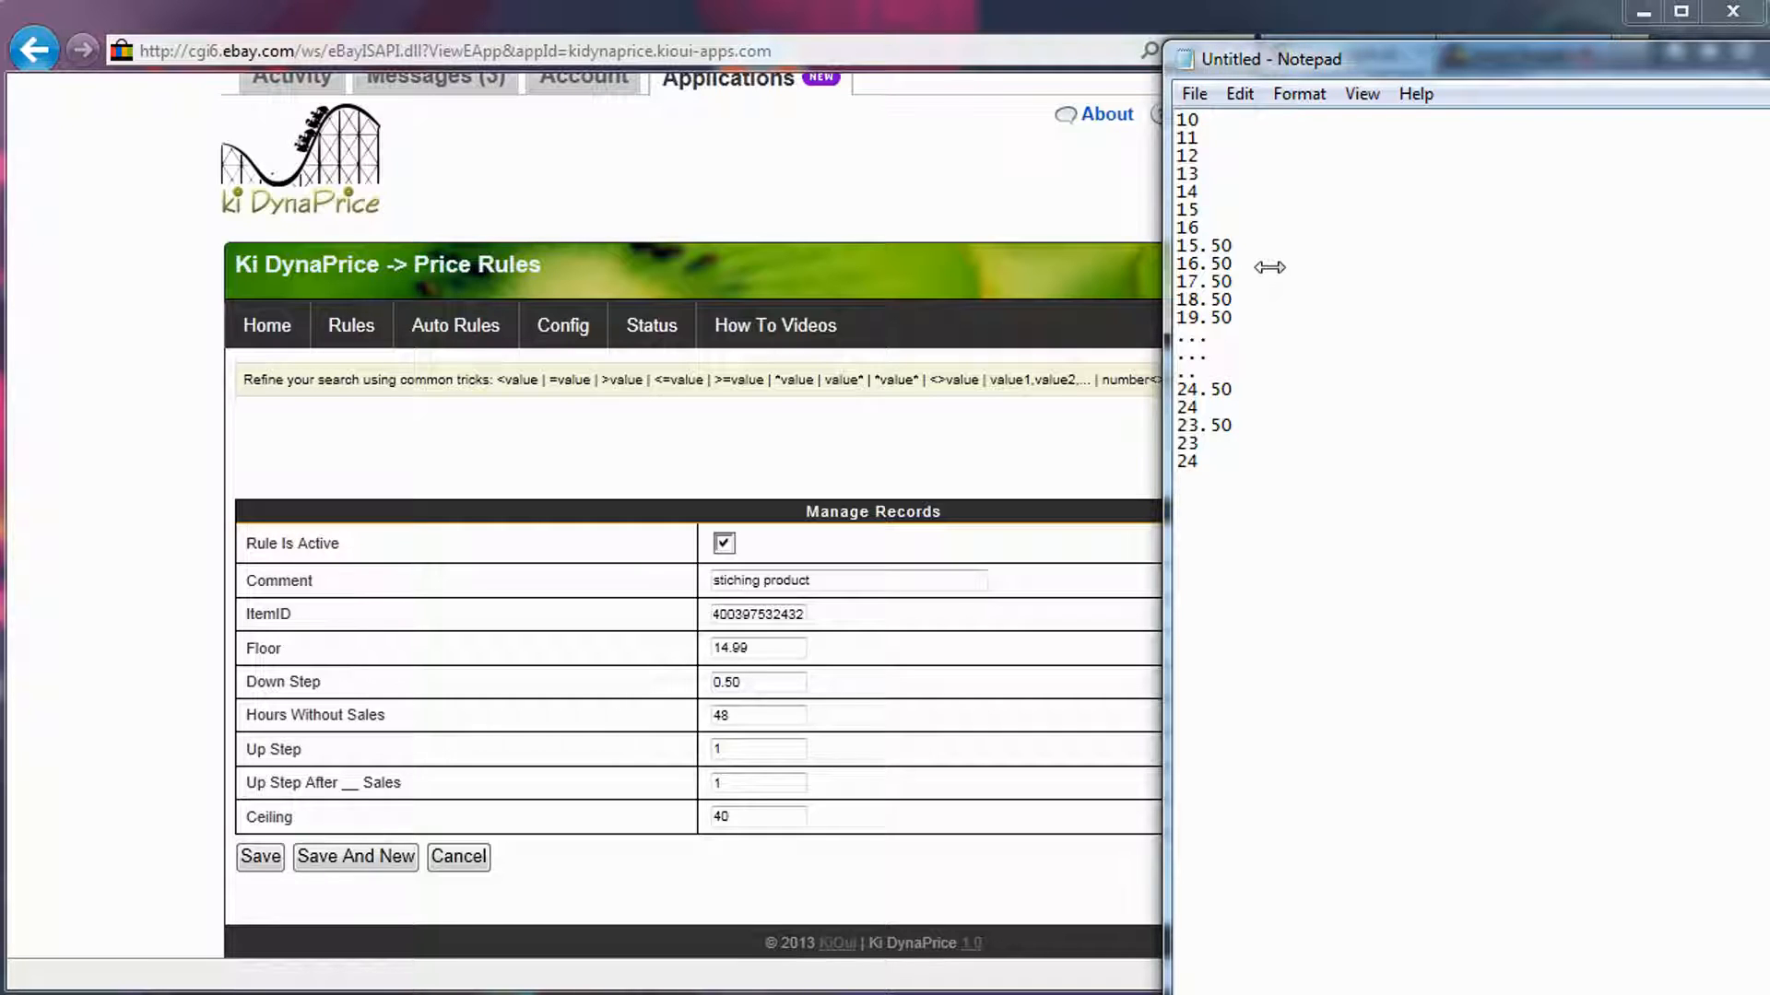
Add 23.50, 23 and 22.50 on separate lines, followed by three lines of two dots
text(23.50)
key(Return)
text(23)
key(Return)
text(22.50)
key(Return)
text(..)
key(Return)
text(..)
key(Return)
text(..)
key(Return)
Finish the example price sequence with 18, 19 and 20 on separate lines
text(18)
key(Return)
text(19)
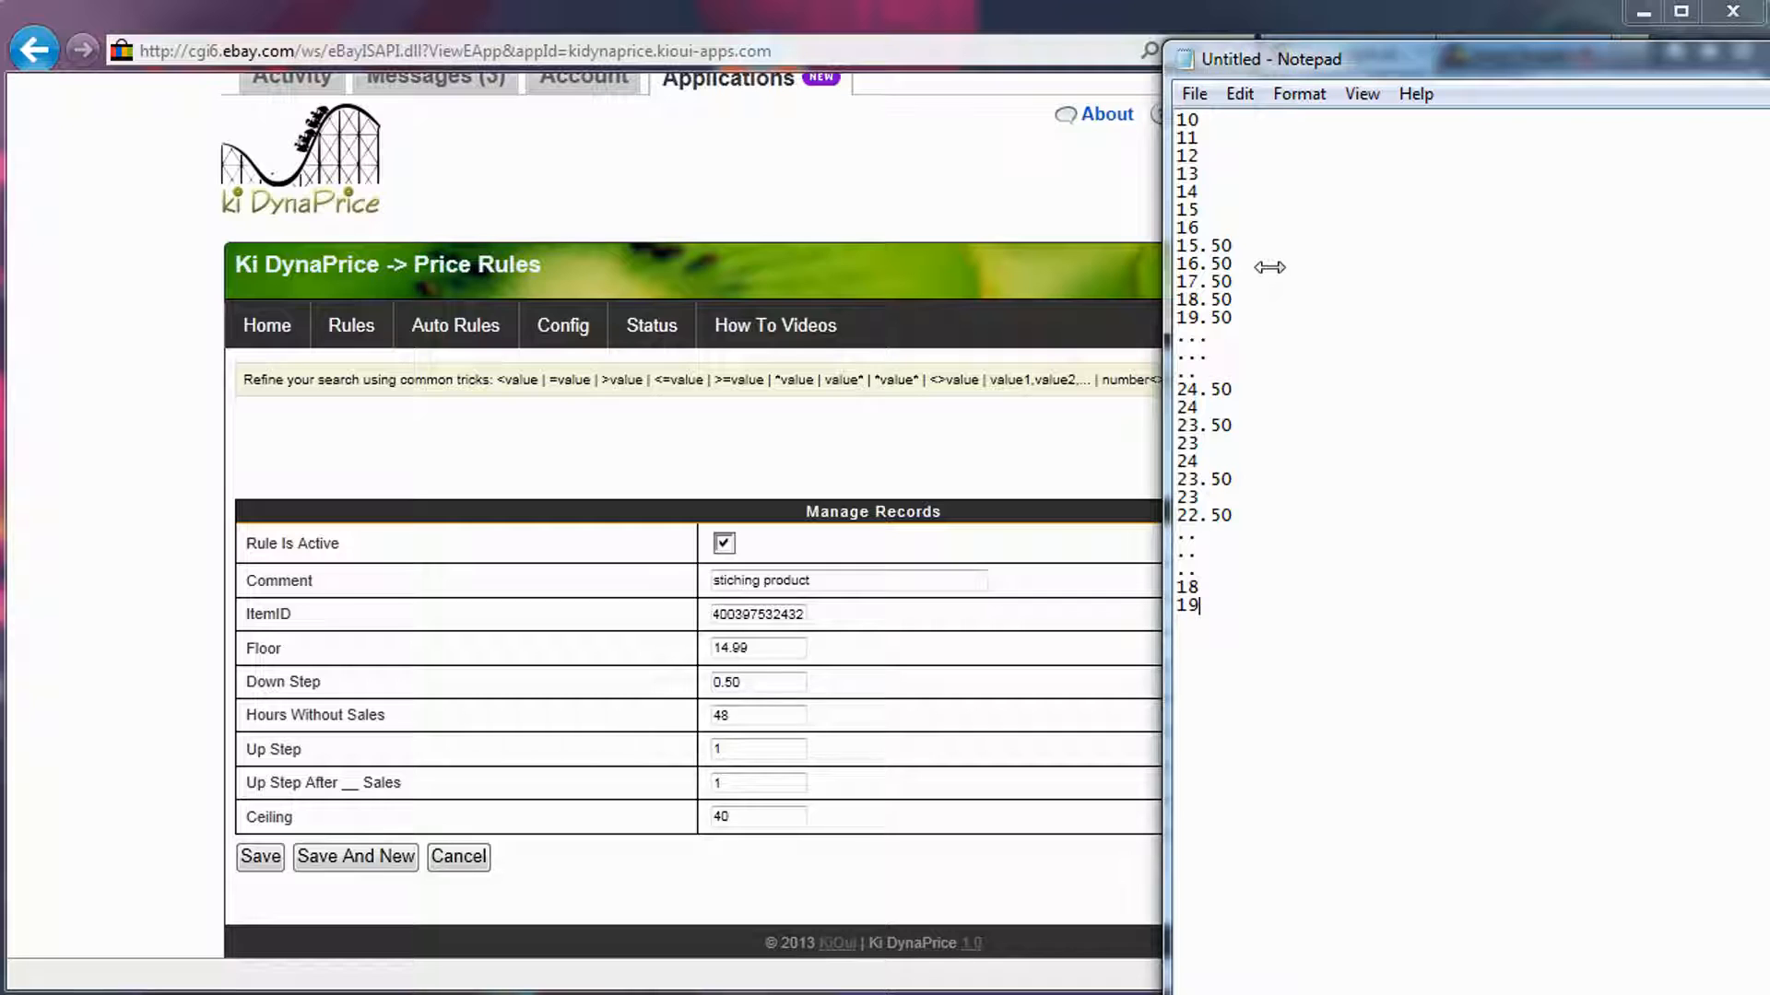
key(Return)
text(20)
Switch to Ki DynaPrice, return to the full price rules list and examine the current prices of several wigs
click(360, 343)
click(360, 343)
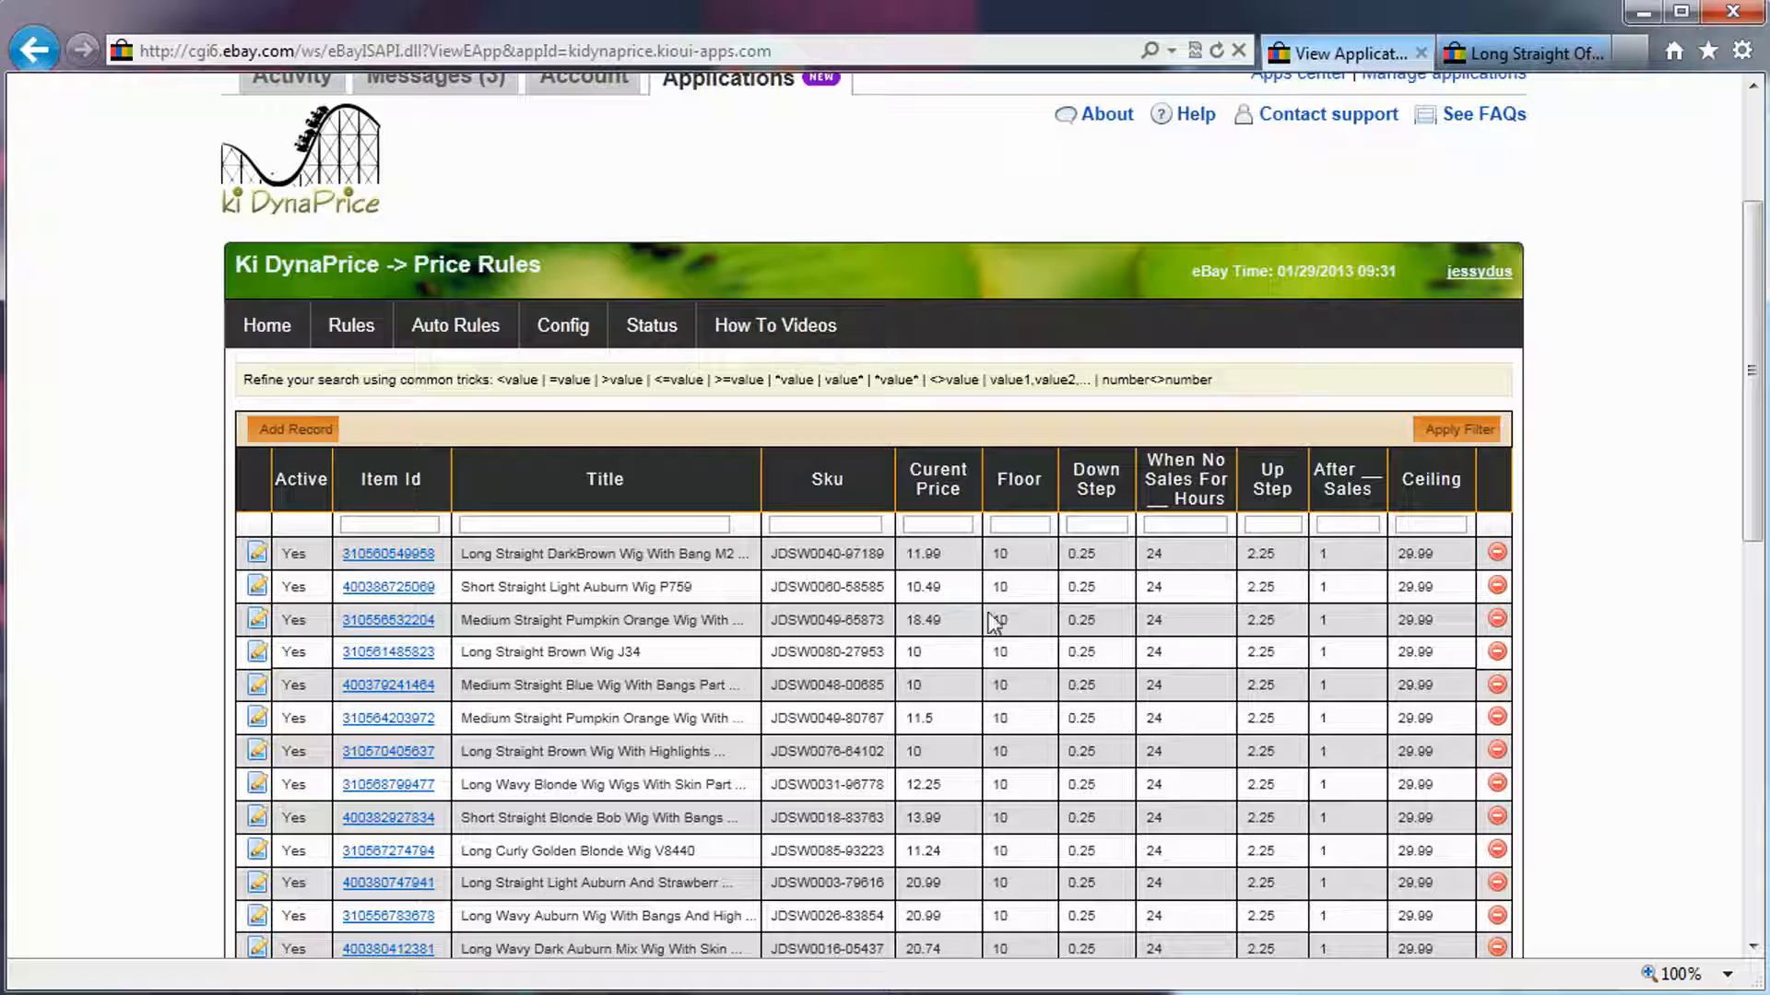
drag(942, 554, 922, 557)
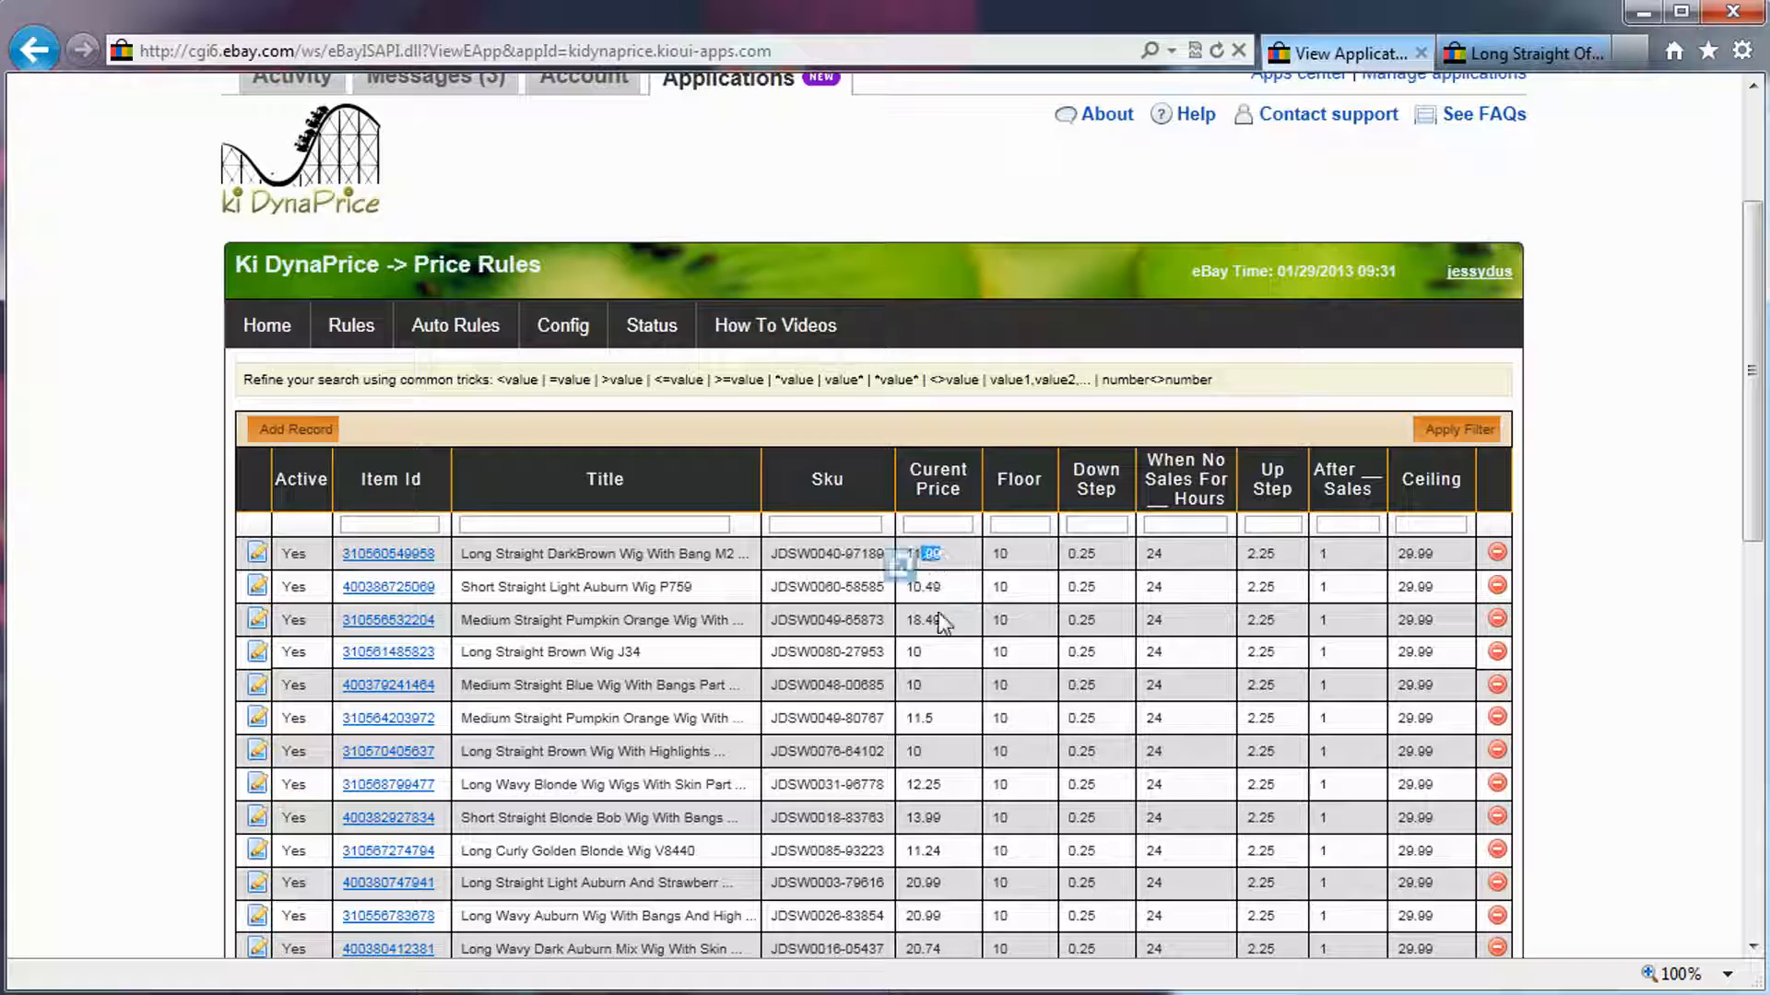
drag(942, 623, 923, 623)
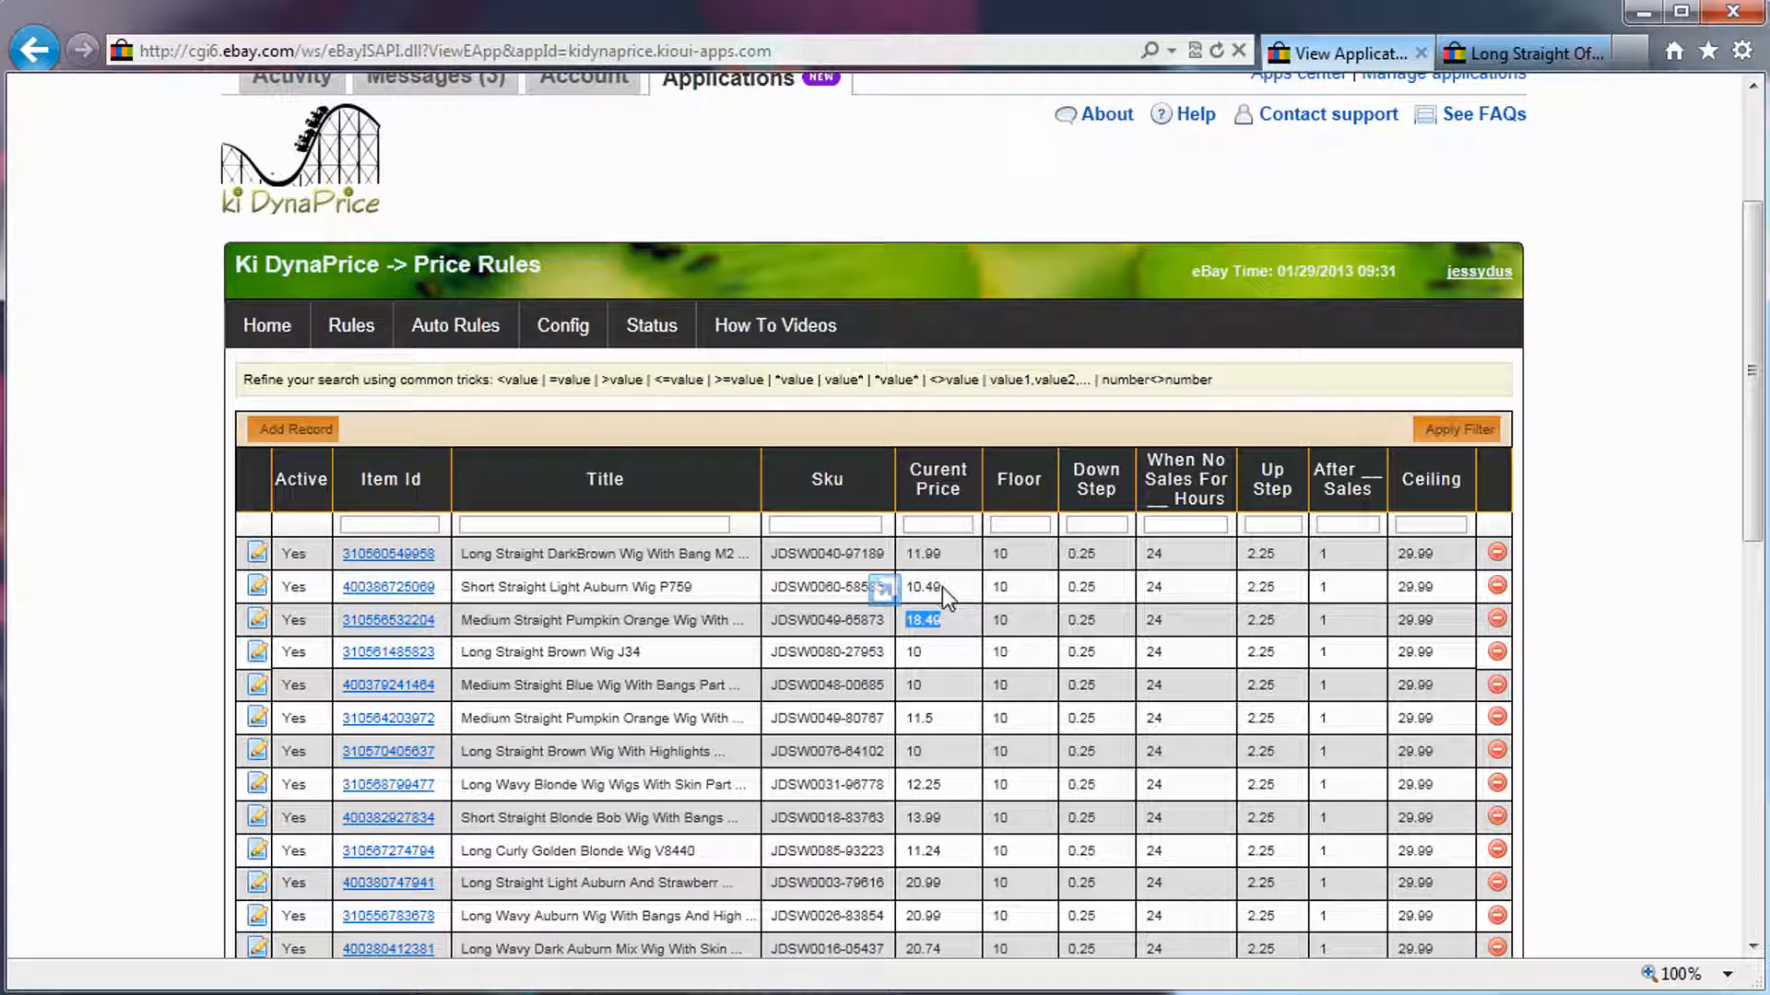
drag(942, 588, 914, 589)
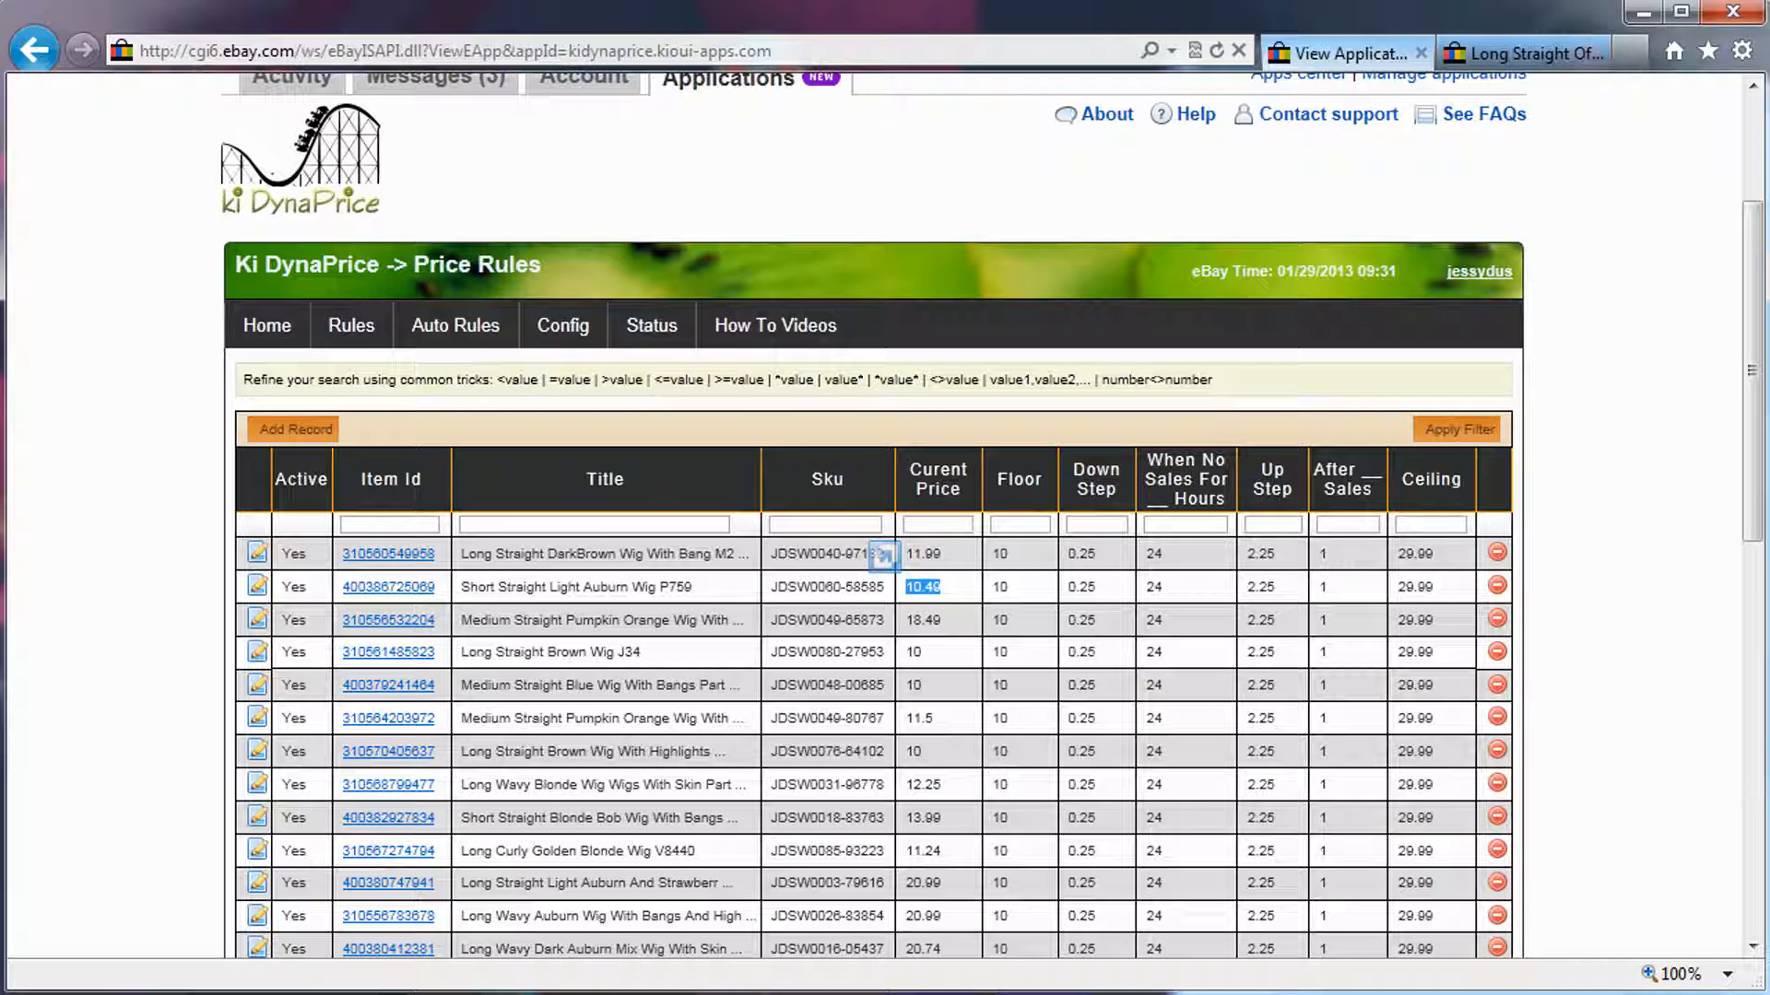
double_click(918, 884)
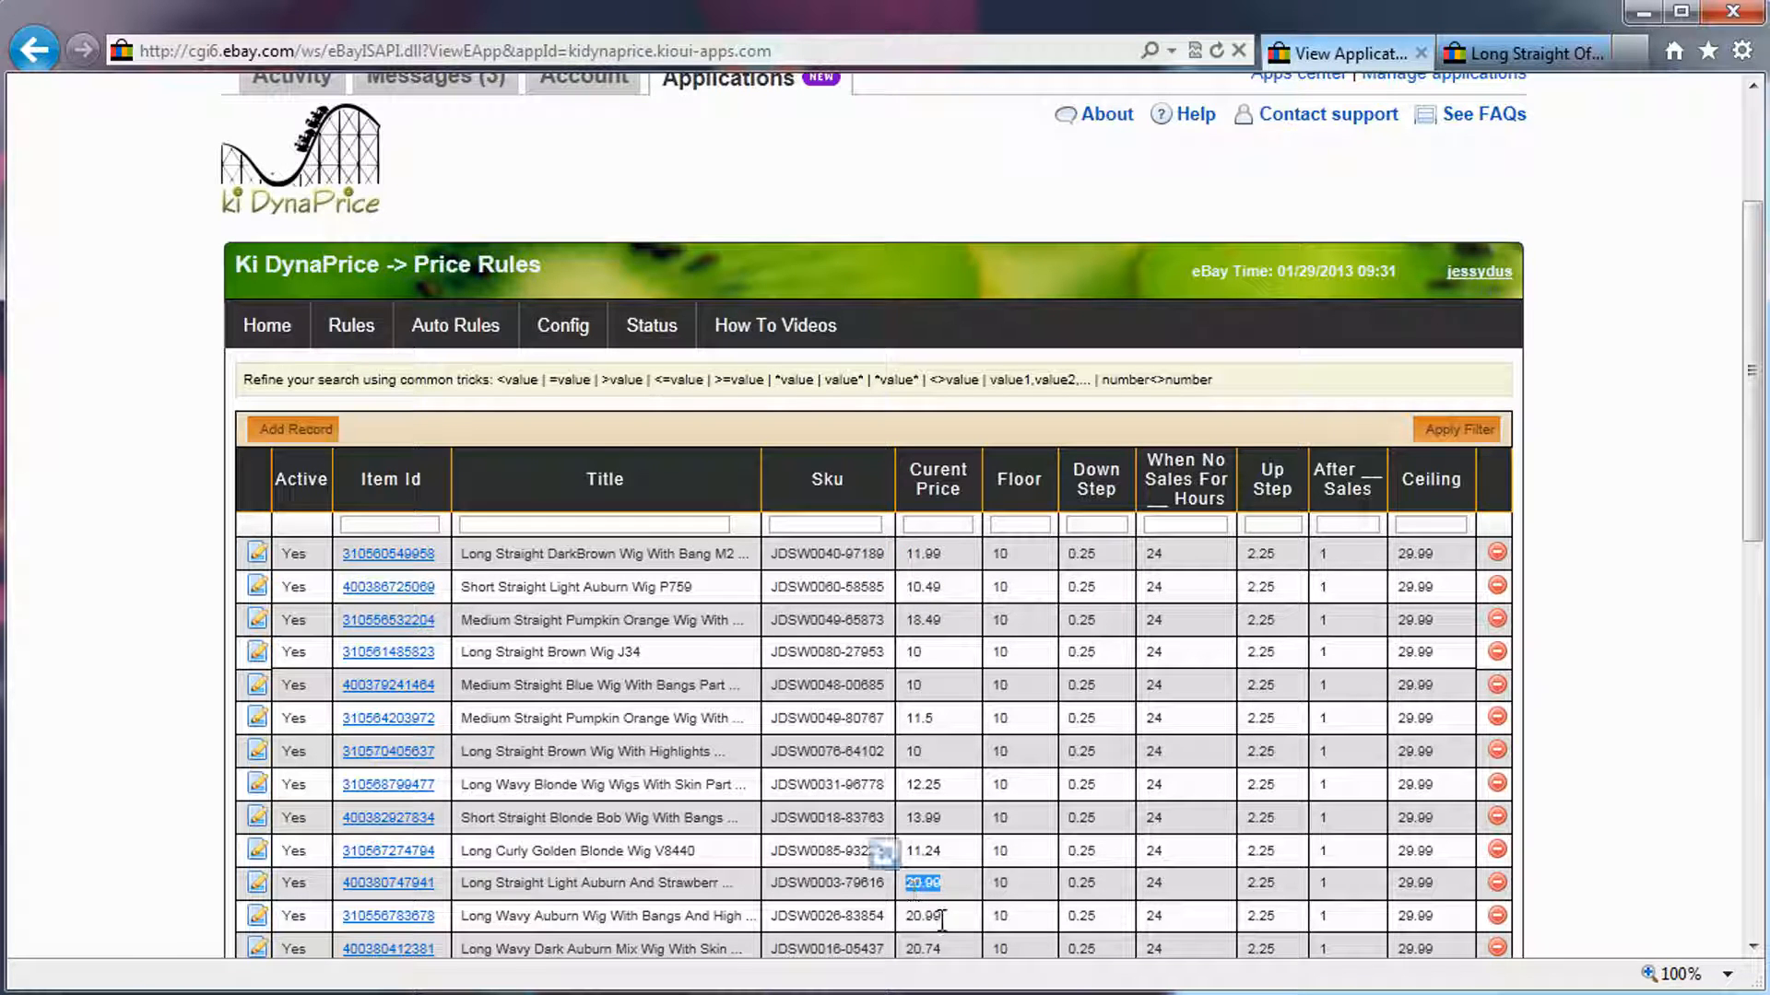
Examine the current price of the Long Curly Golden Blonde Wig V8440 in the price rules list
click(938, 926)
drag(940, 854, 911, 859)
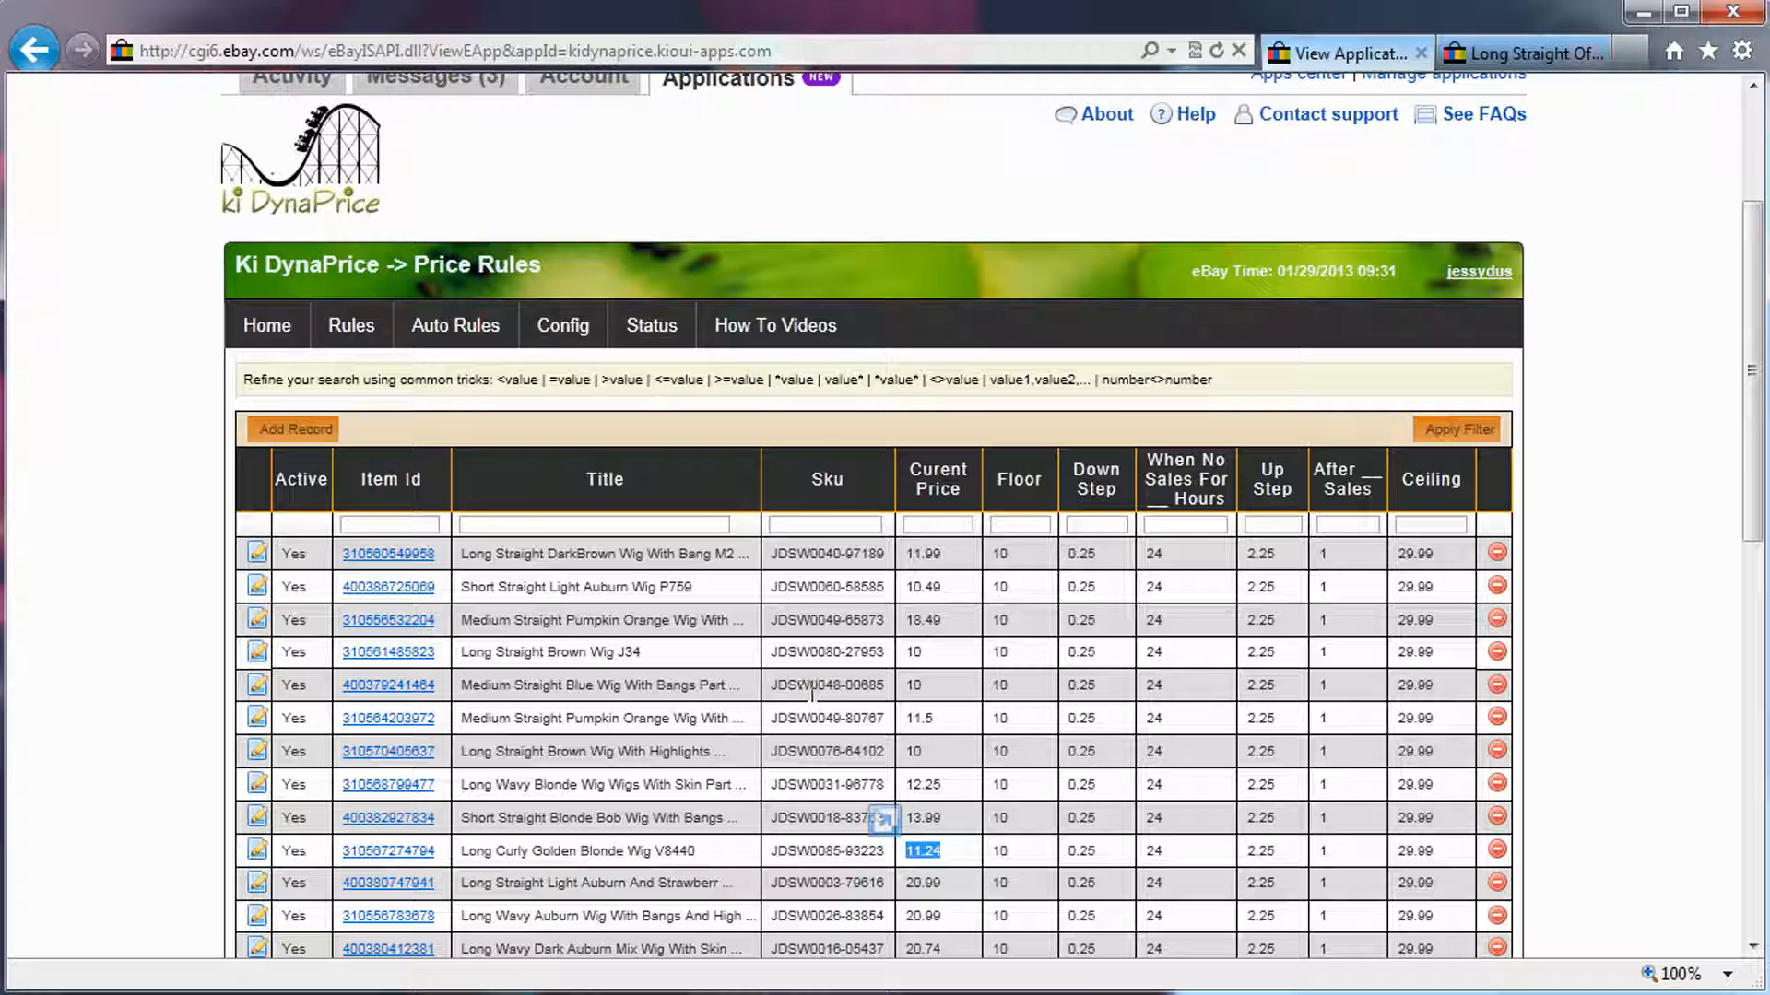
Switch to the Long Straight Off Black Wig listing on eBay, open its purchase history and examine the price of each sale
click(1515, 59)
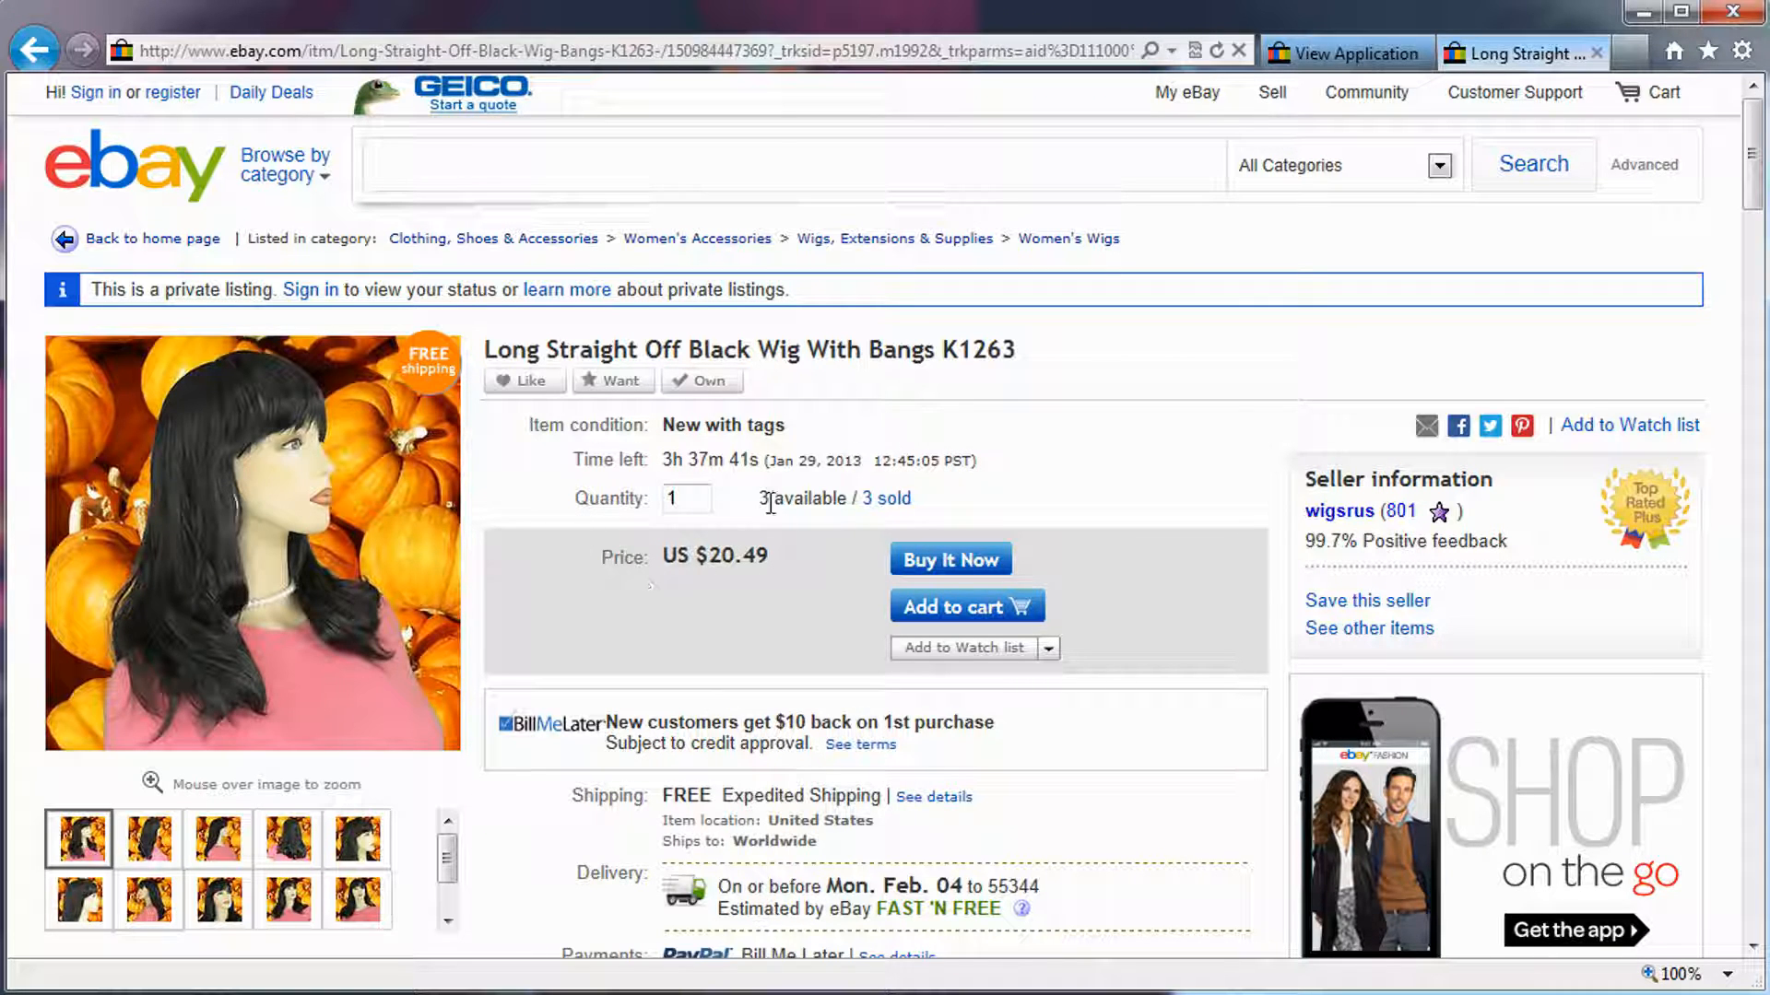
double_click(783, 502)
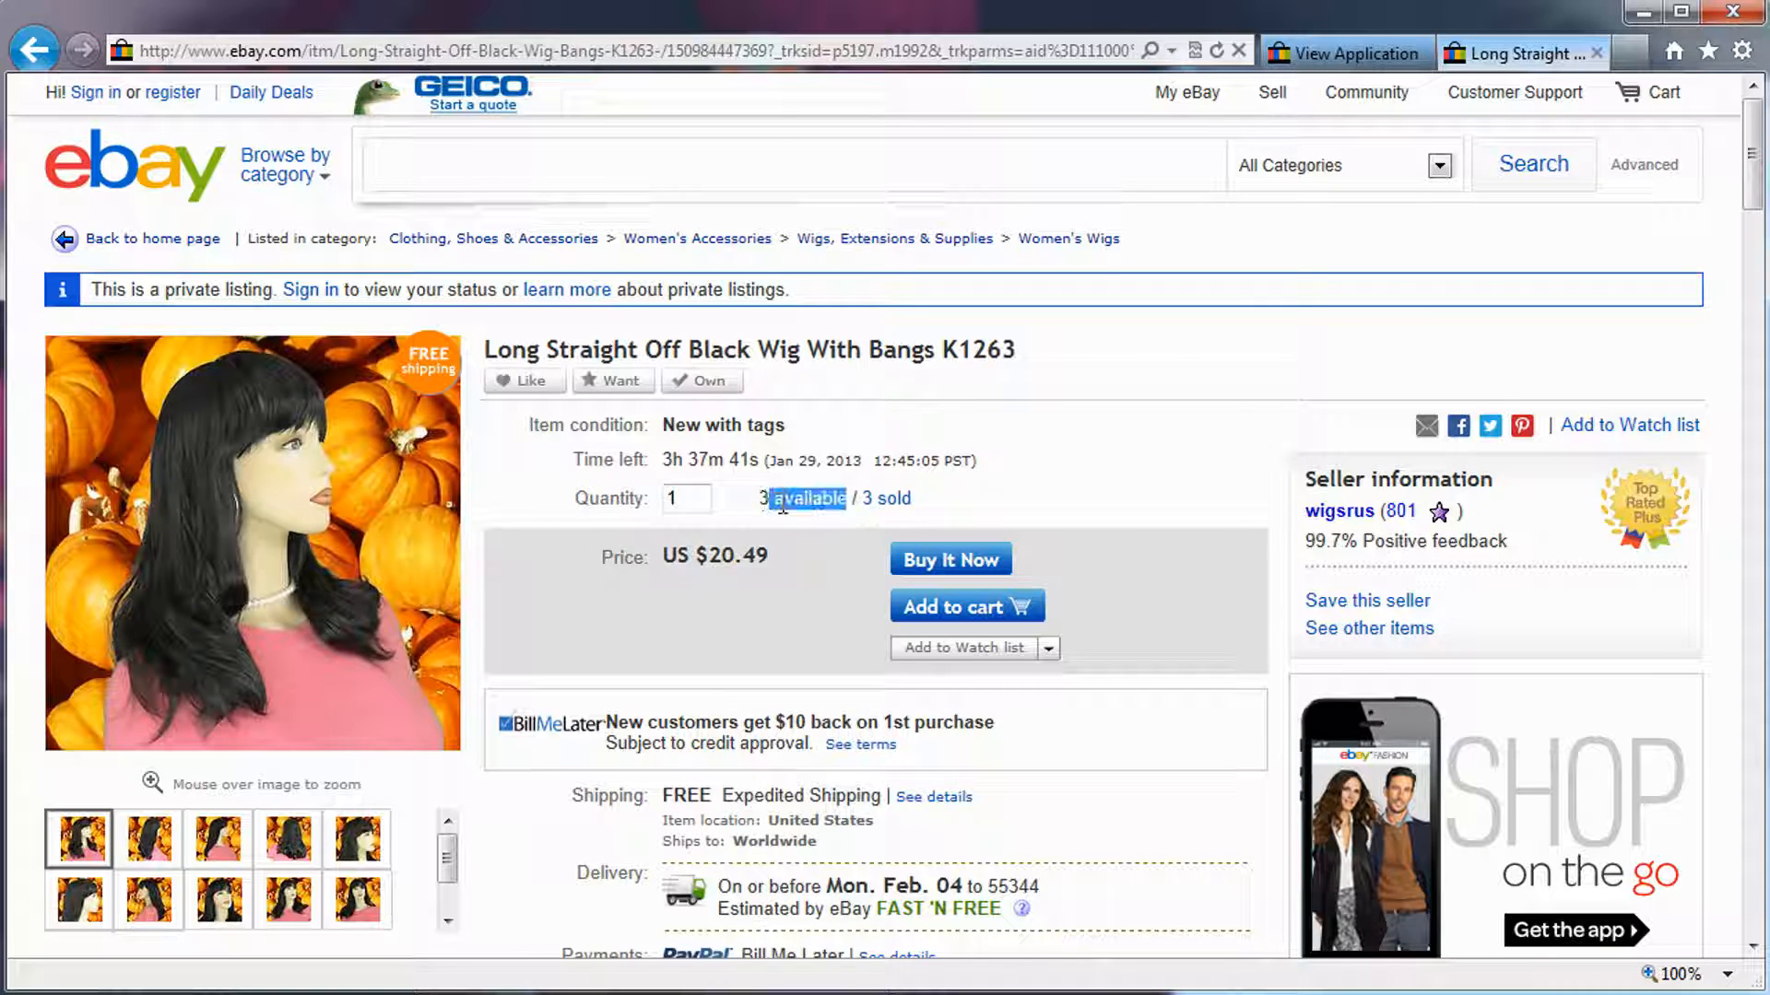
click(890, 503)
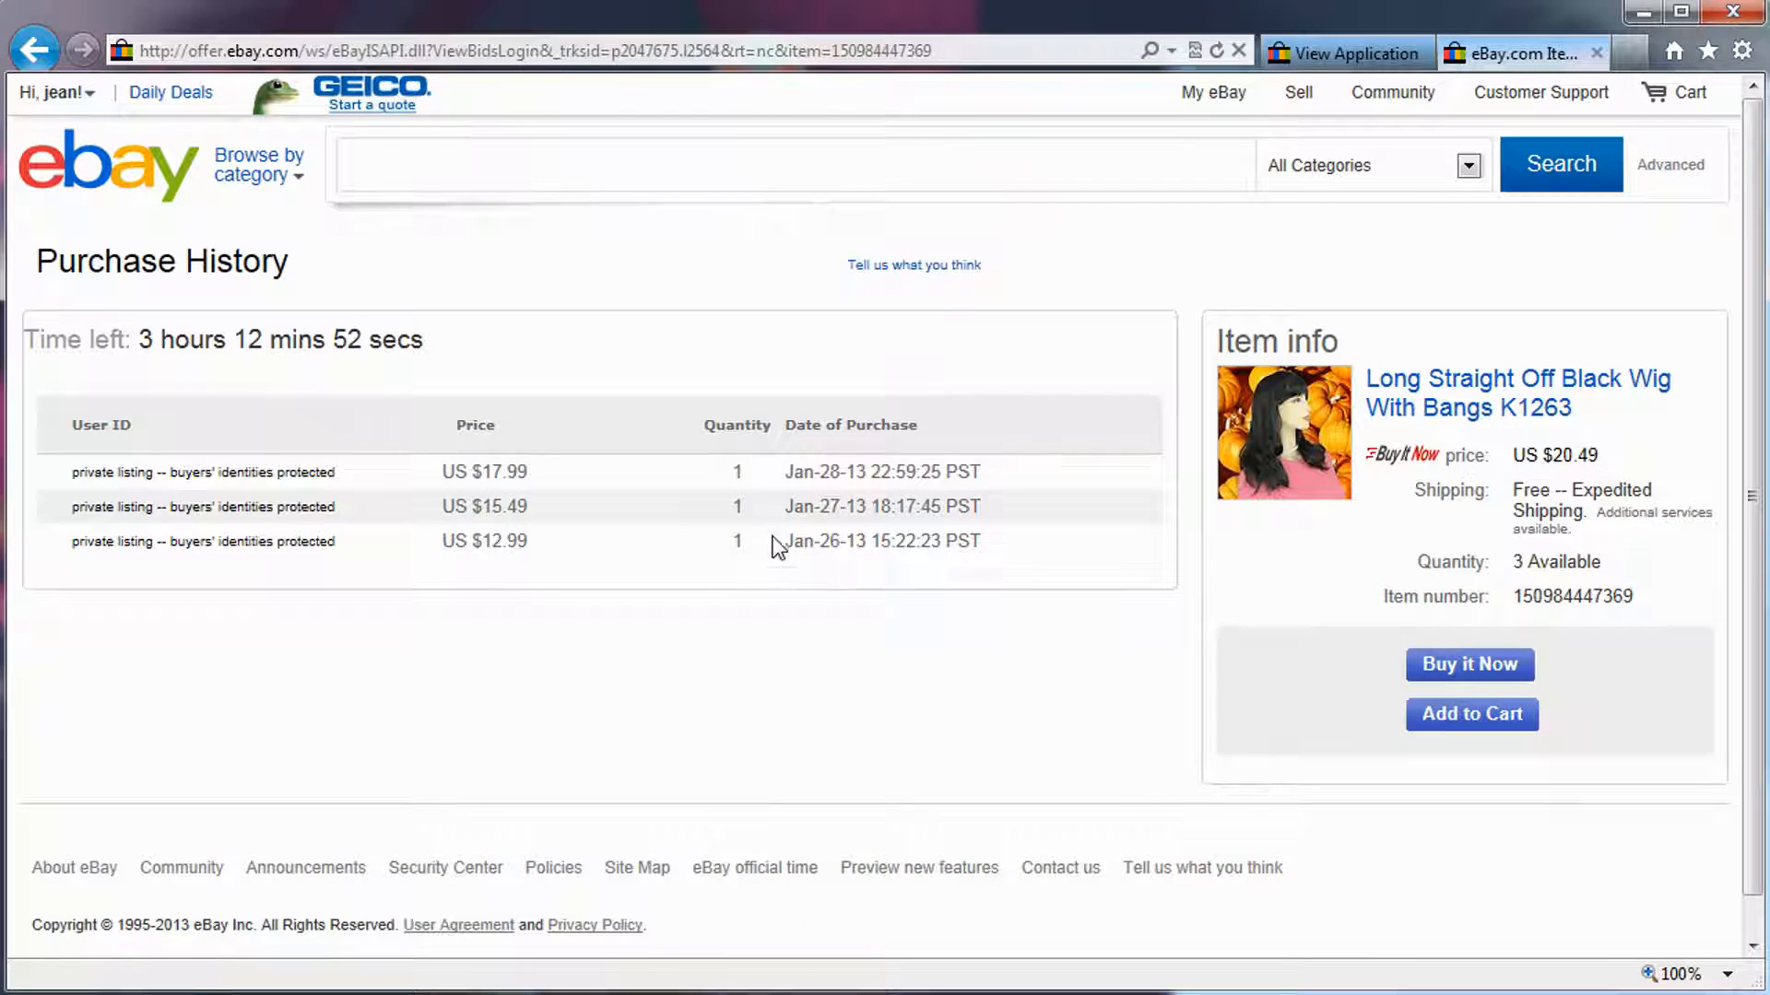
drag(447, 540, 518, 535)
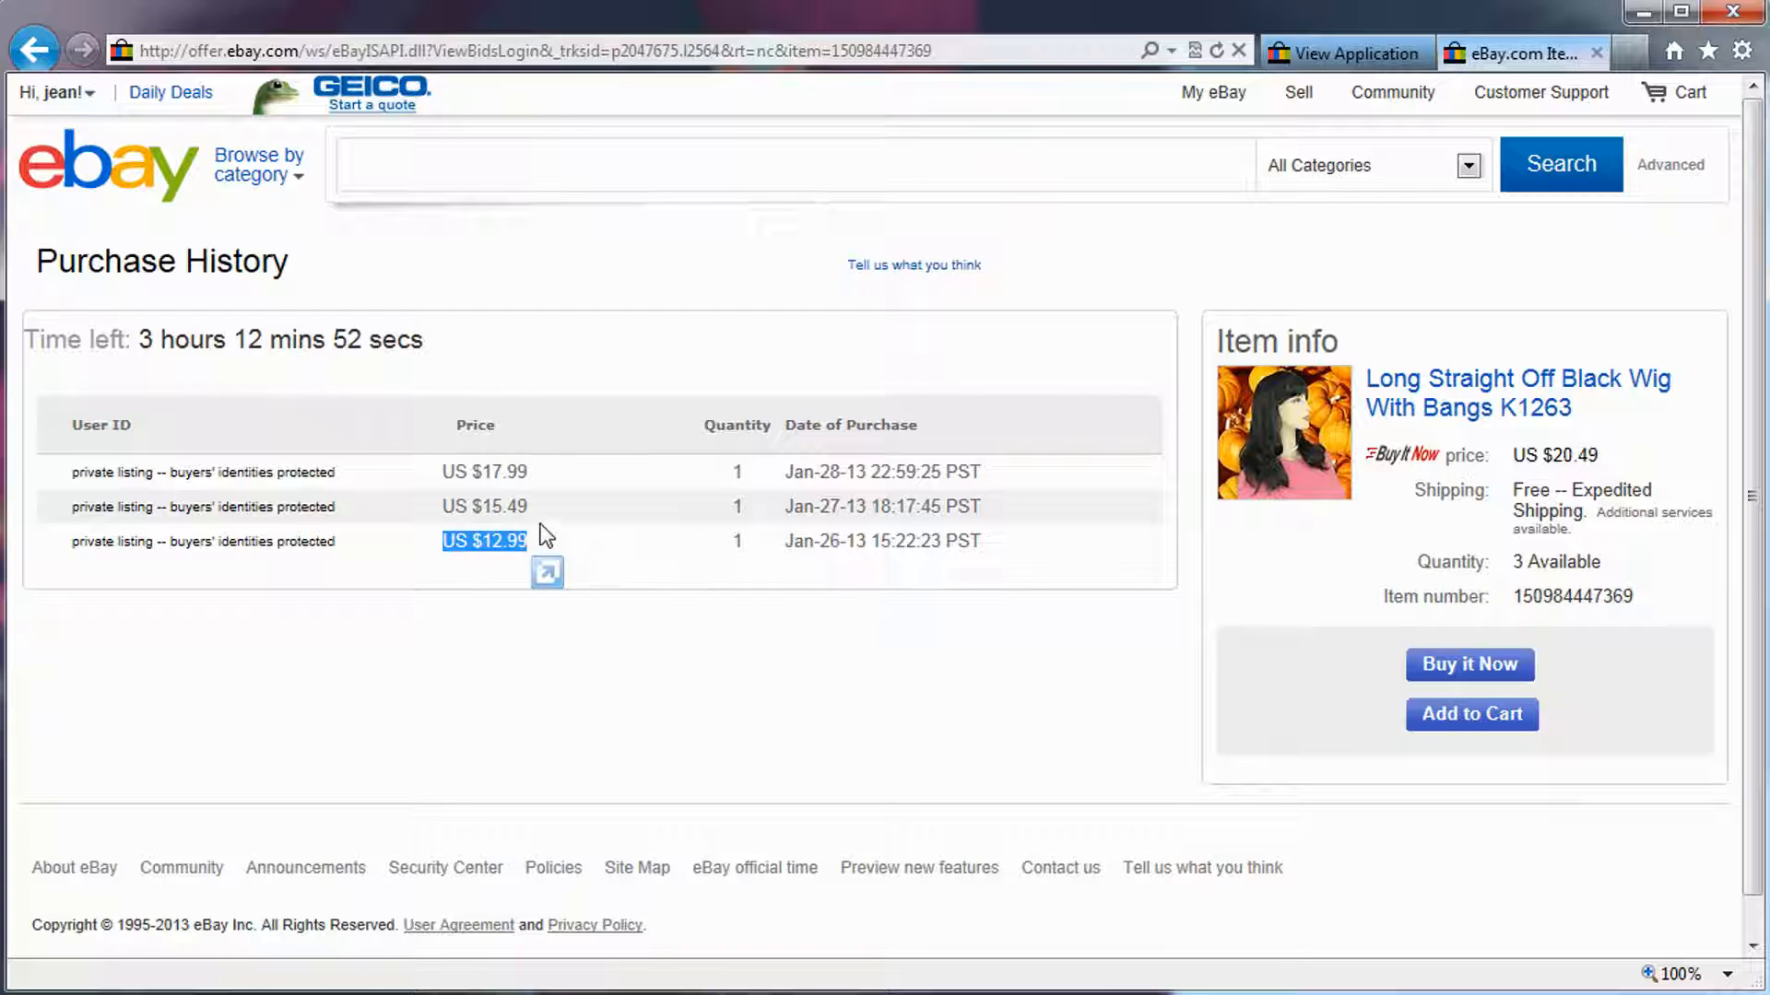
drag(526, 506, 484, 516)
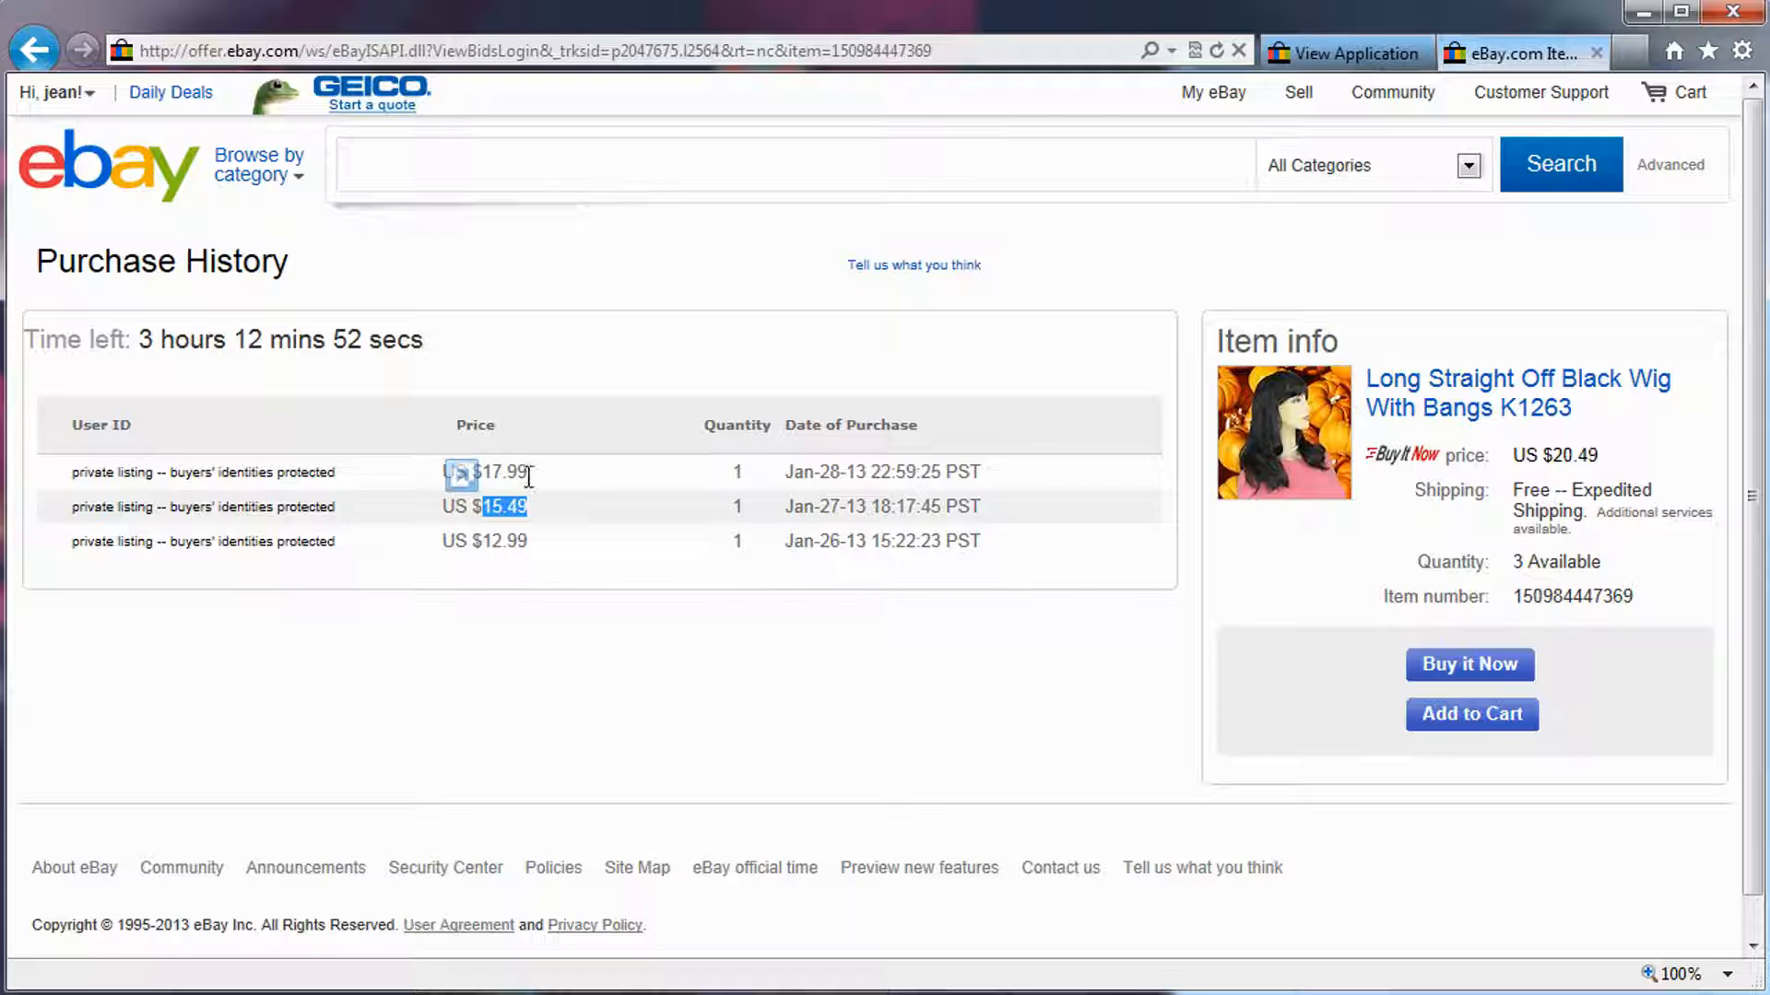
drag(529, 474, 474, 474)
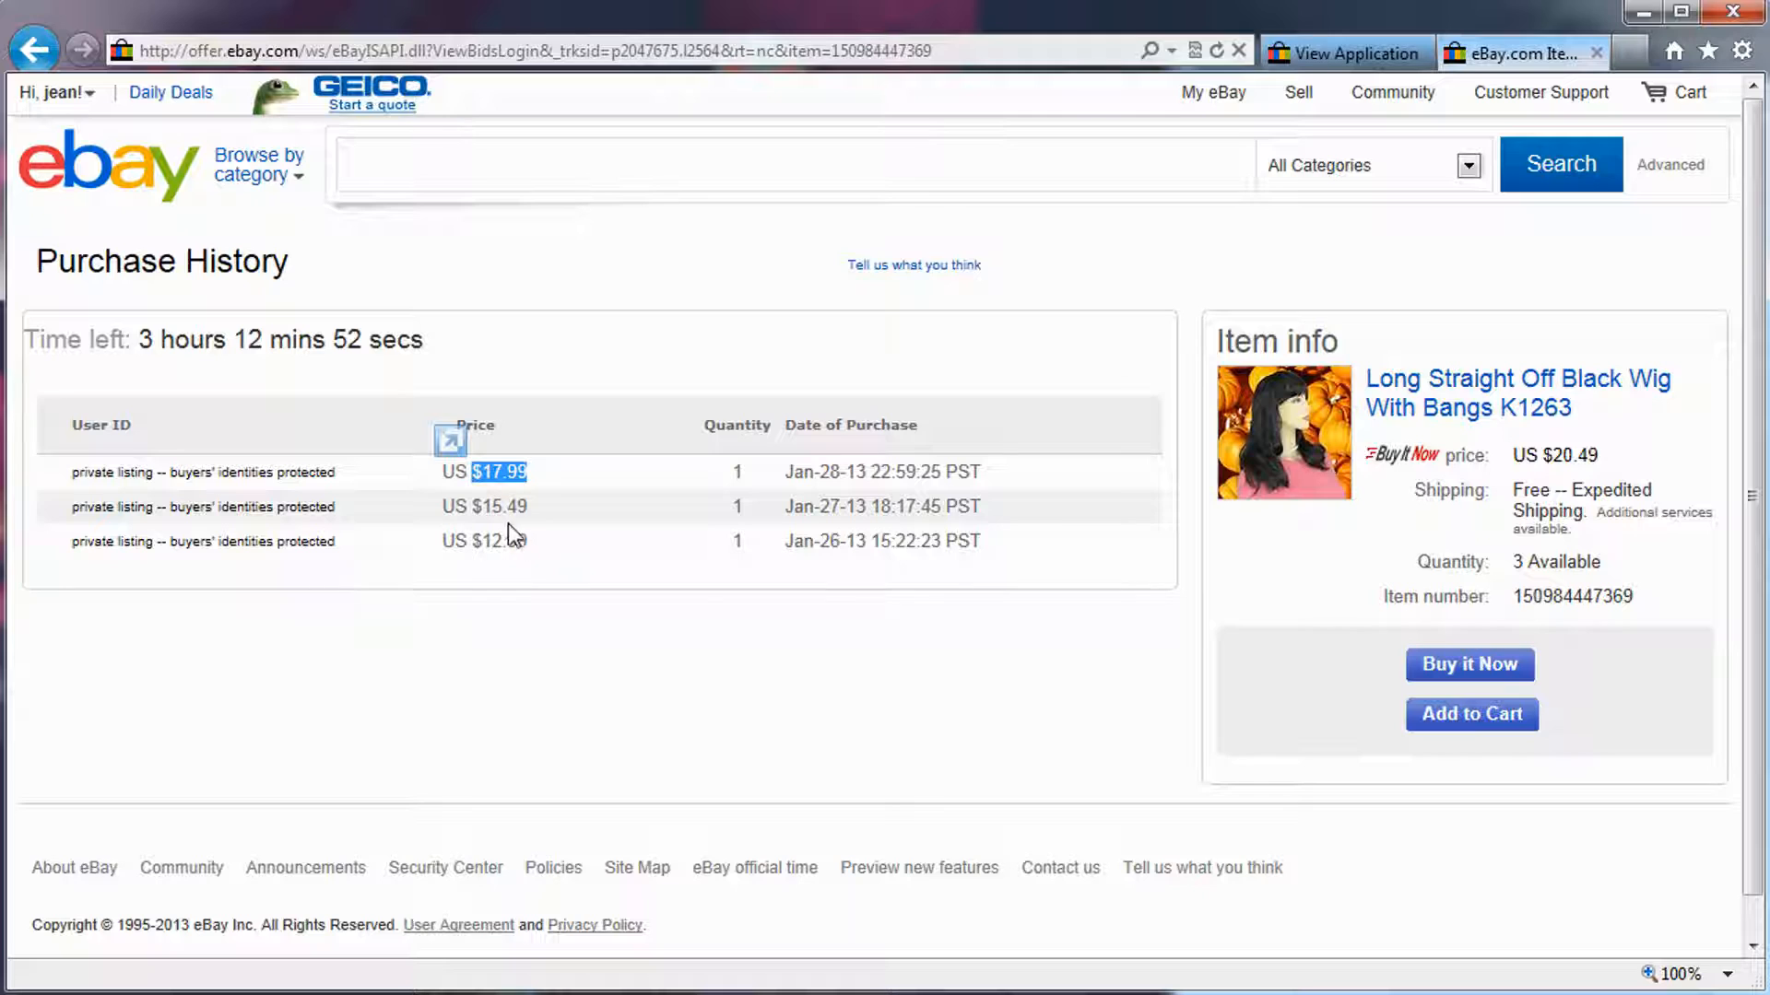
drag(443, 506, 527, 509)
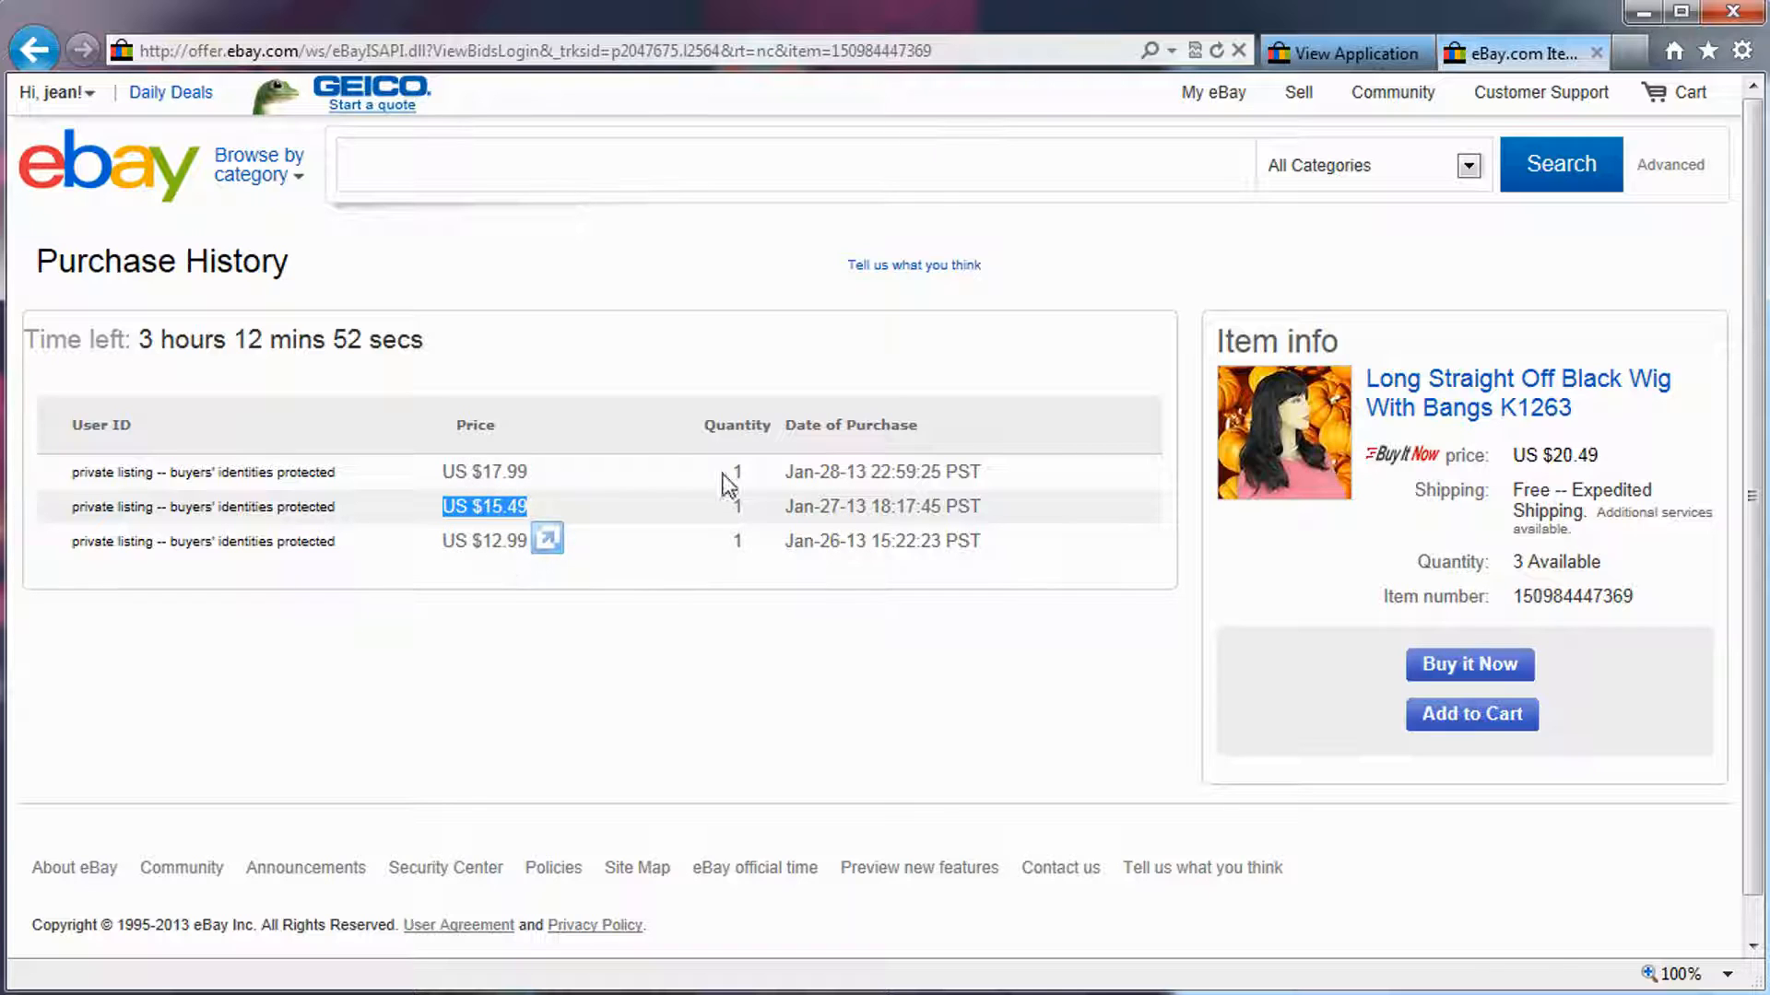
Copy "Long Straight Off Black Wig" from the item title and return to the listing to check its available and sold quantities
drag(1368, 389, 1628, 417)
key(ctrl+c)
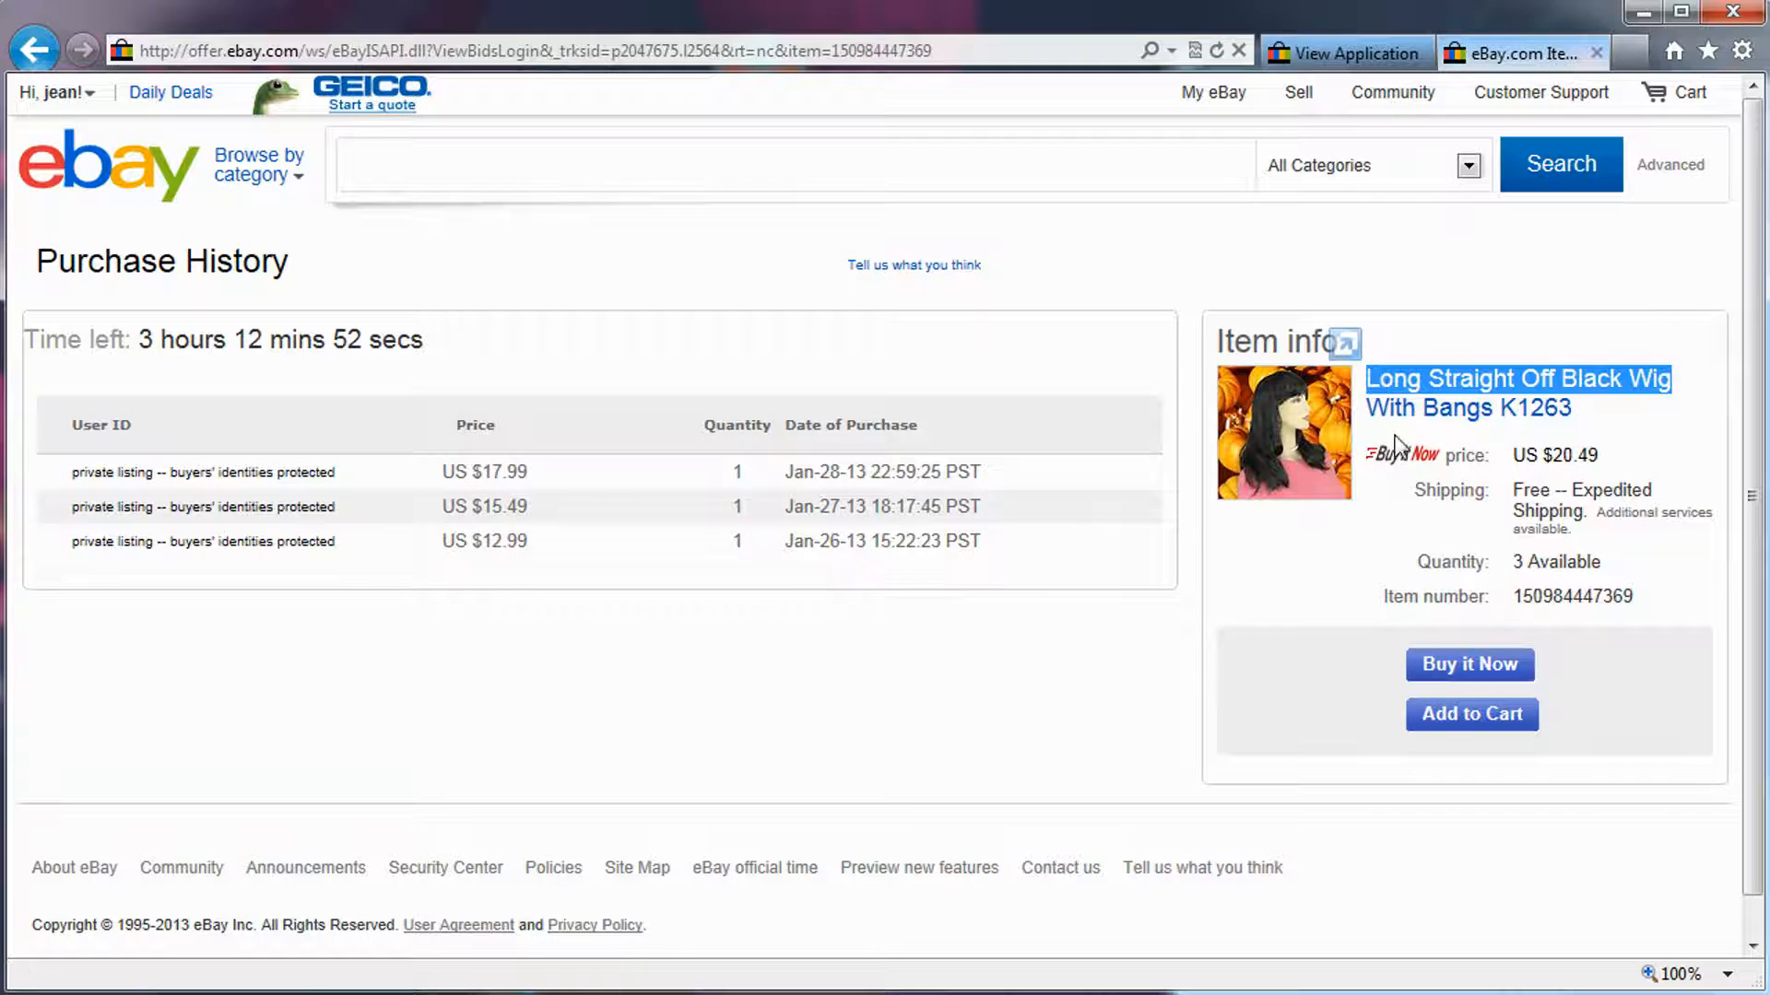
click(41, 52)
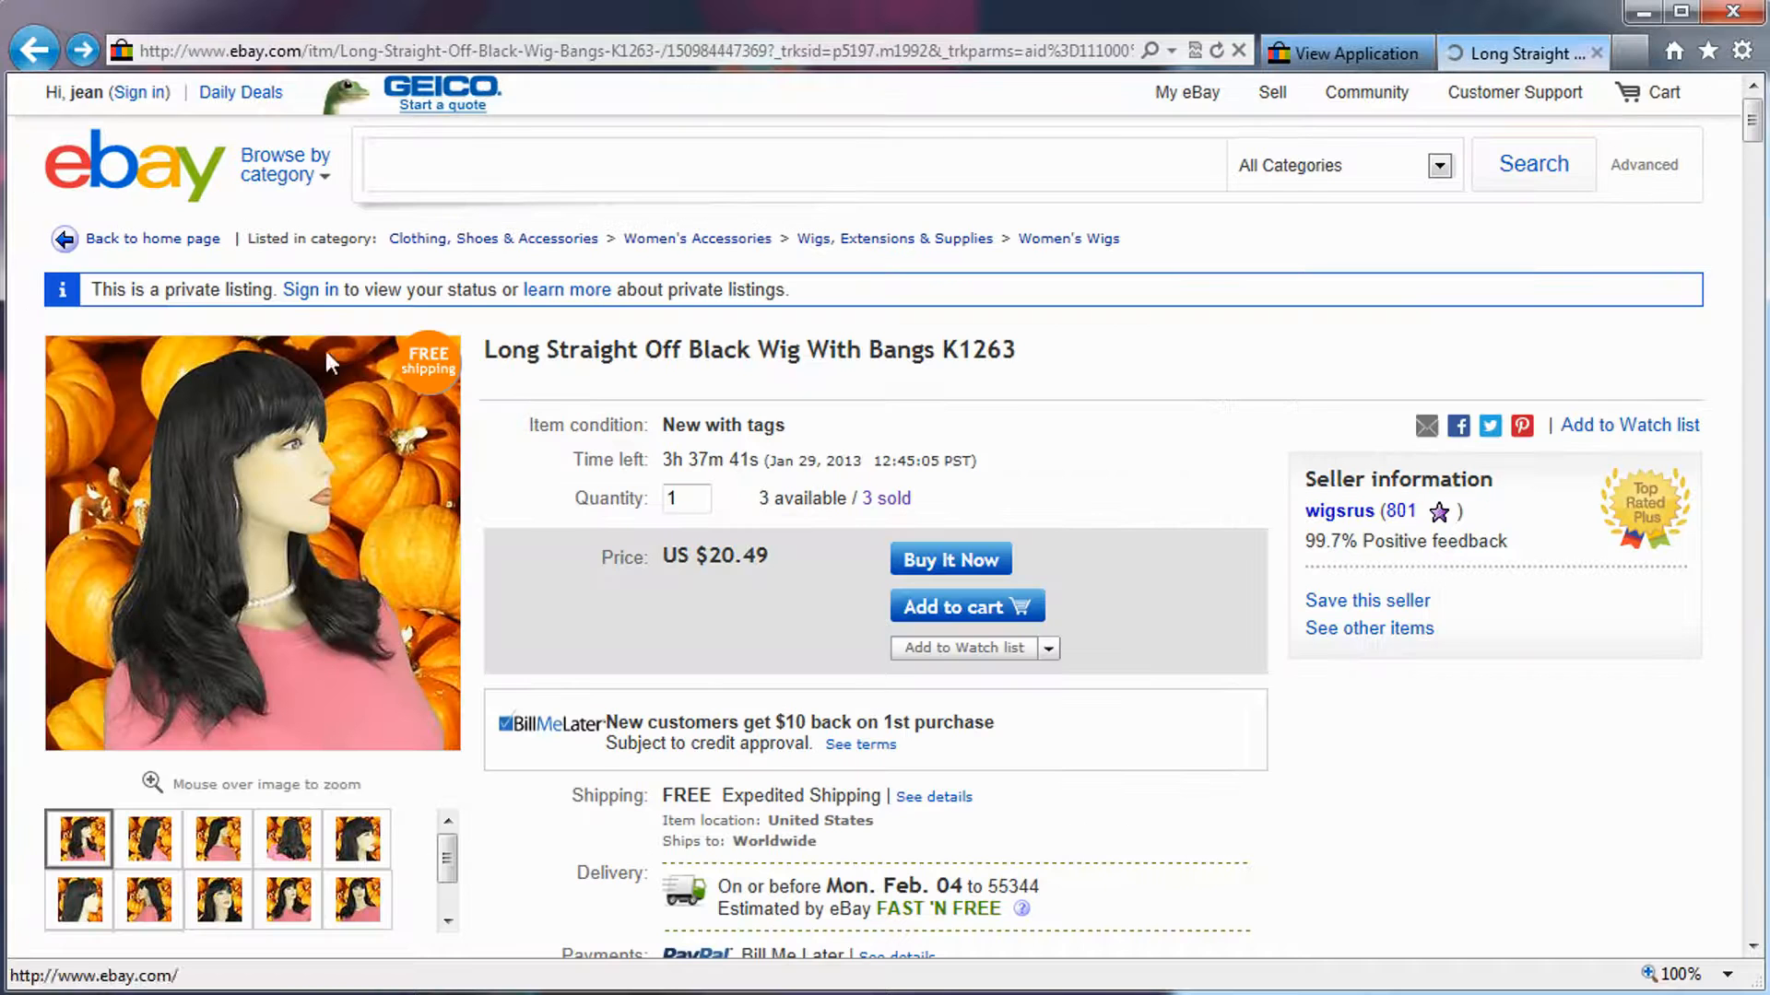
double_click(764, 498)
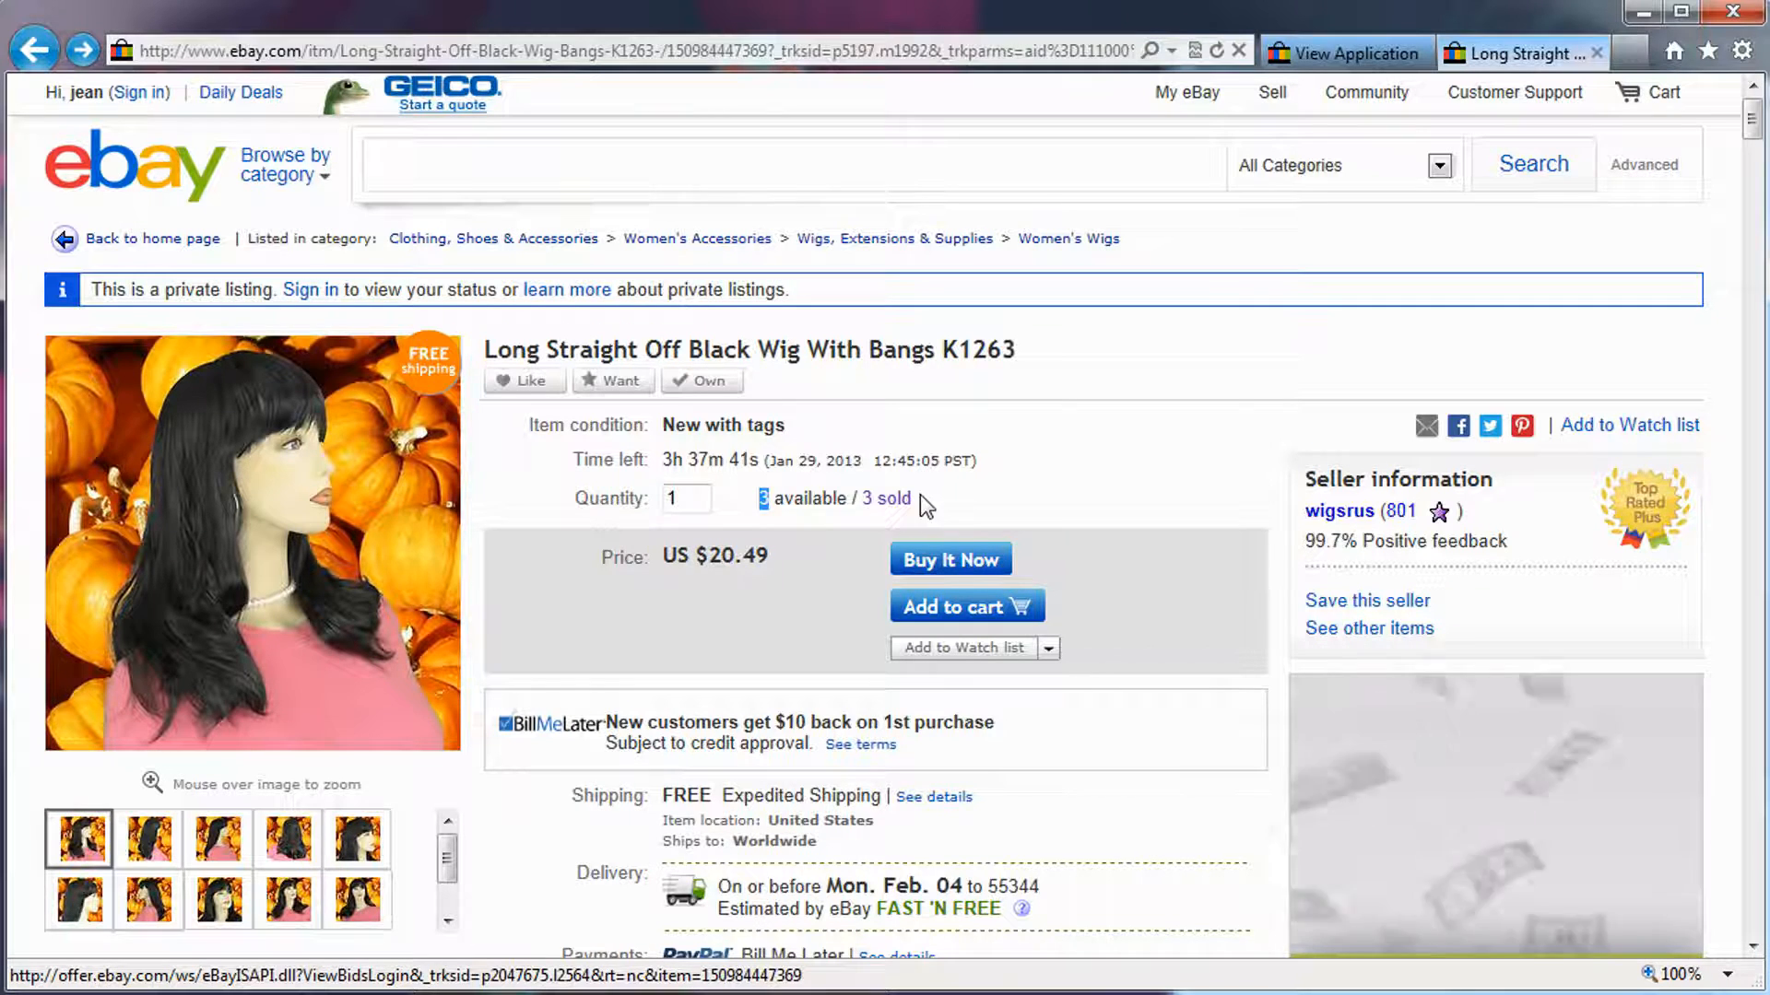
drag(914, 498, 761, 500)
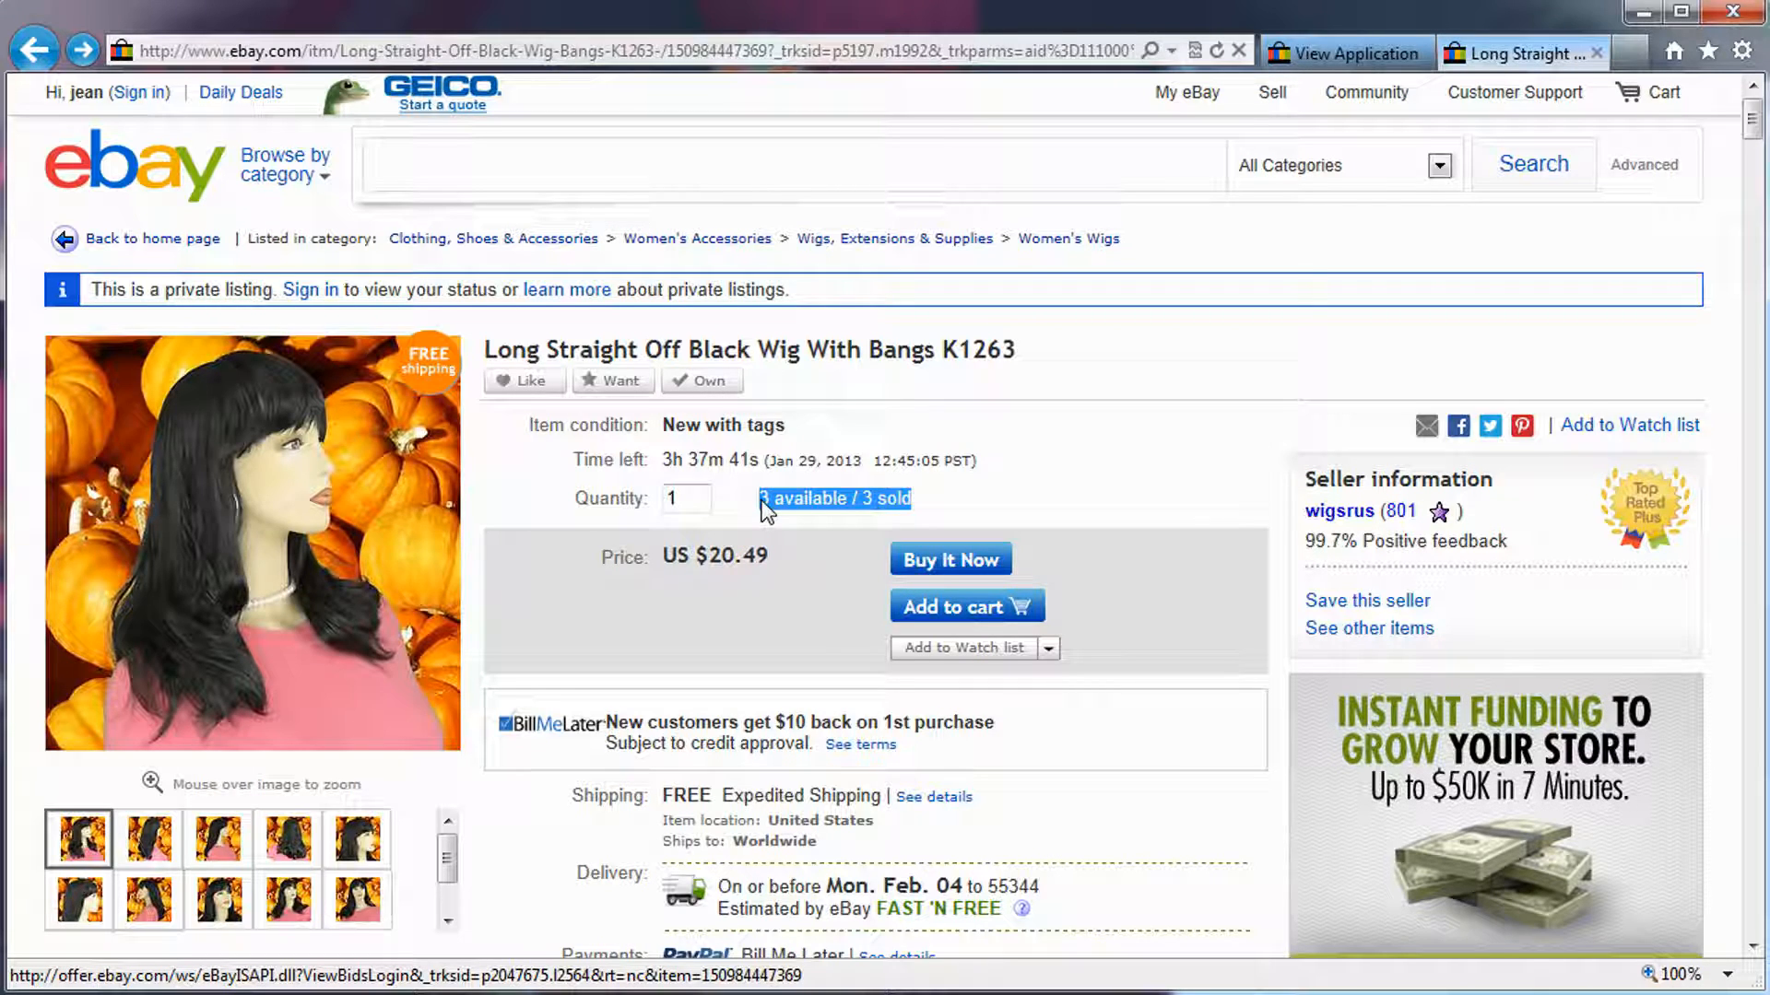
Search eBay for "Long Straight Off Black Wig" and look through the competing listings and their prices
click(489, 171)
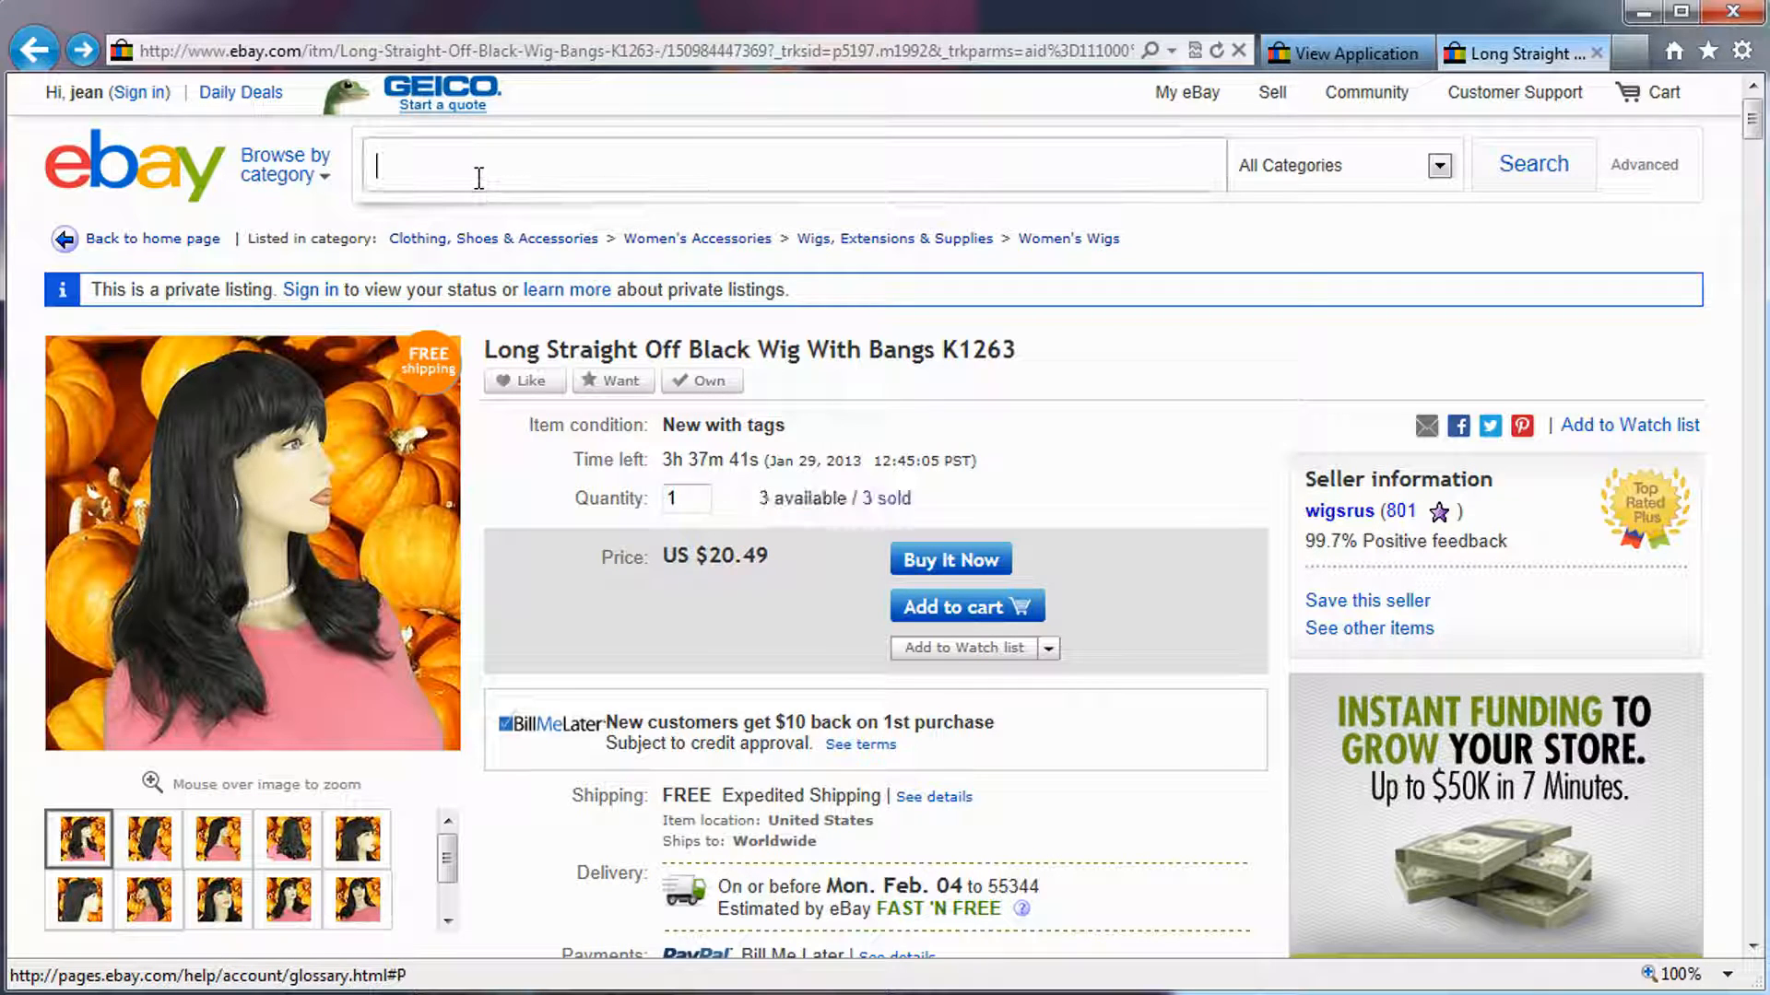
key(ctrl+v)
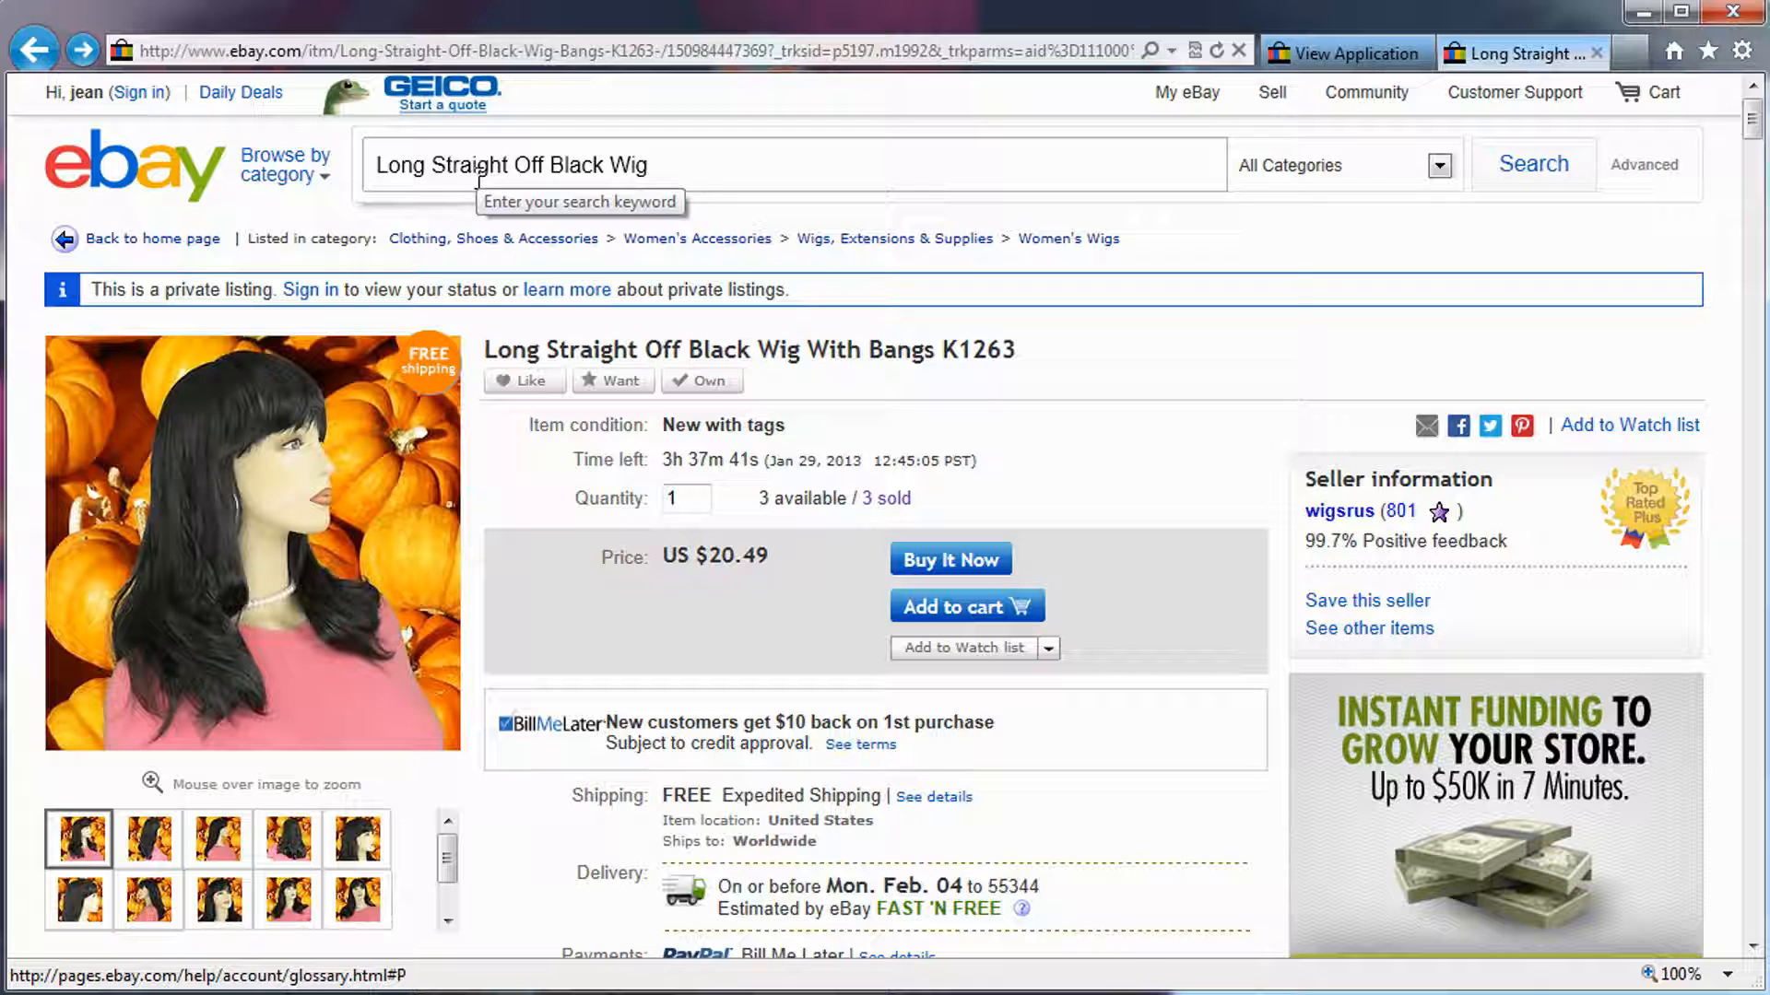
key(BackSpace)
key(Return)
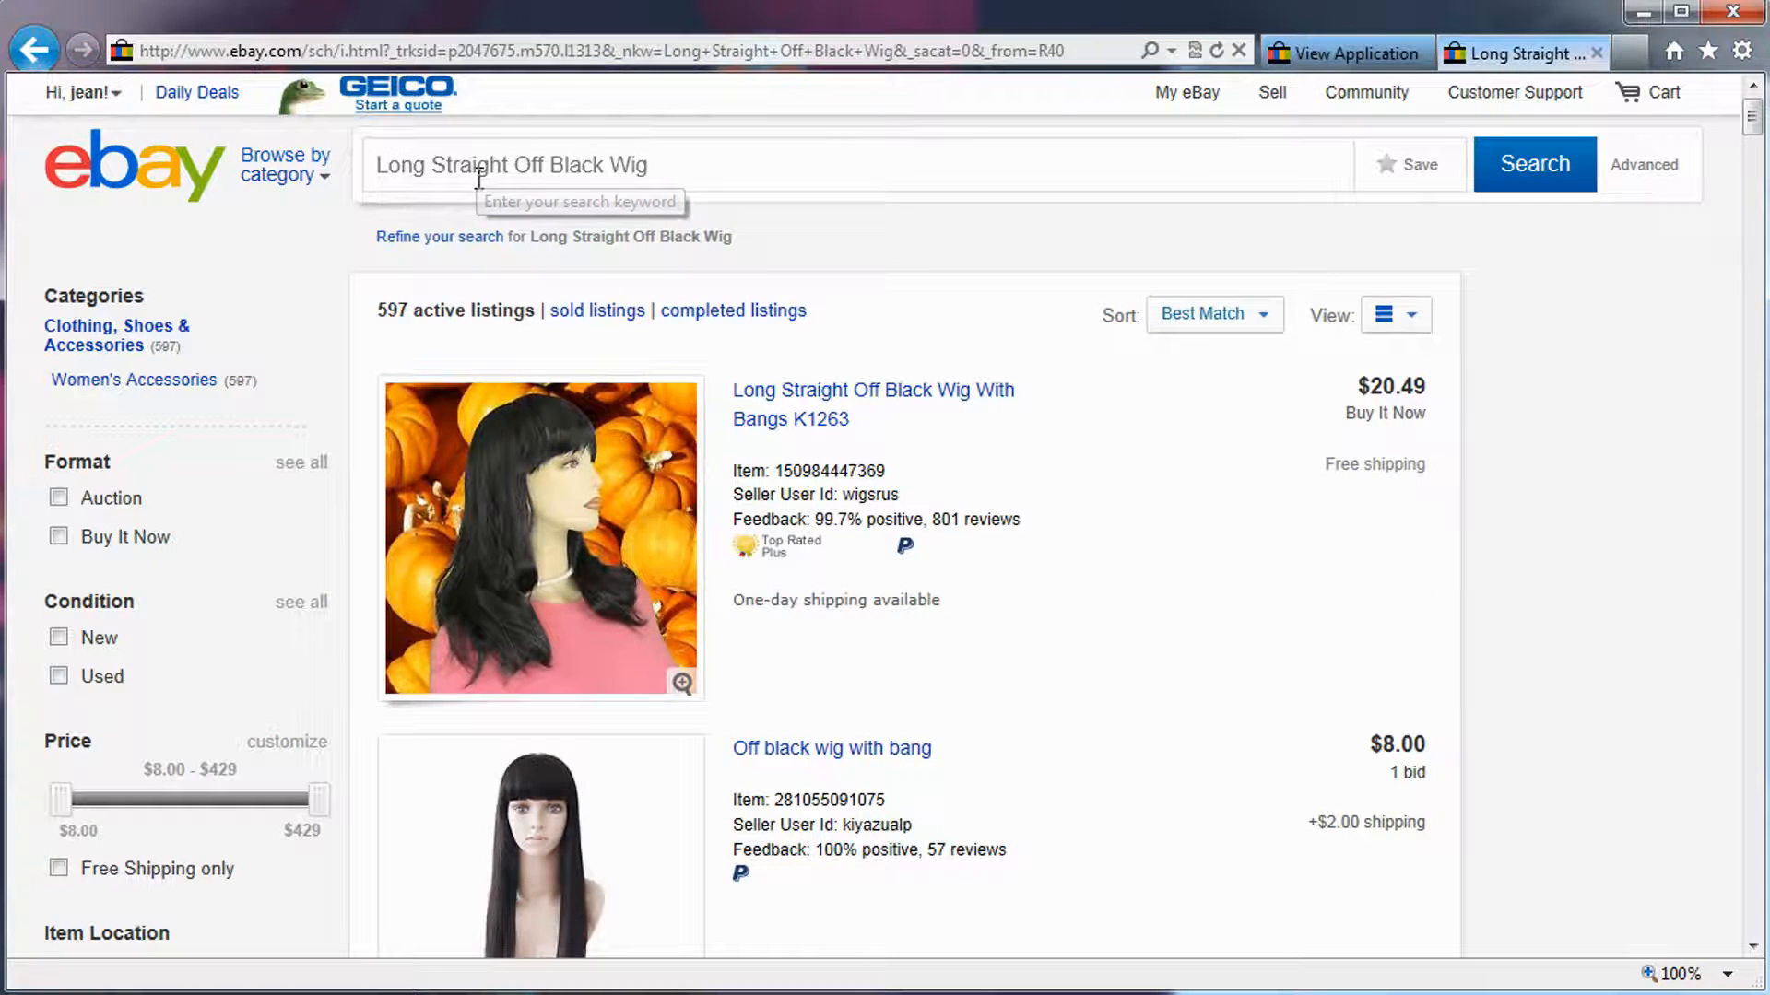
scroll(1281, 406, down, 10)
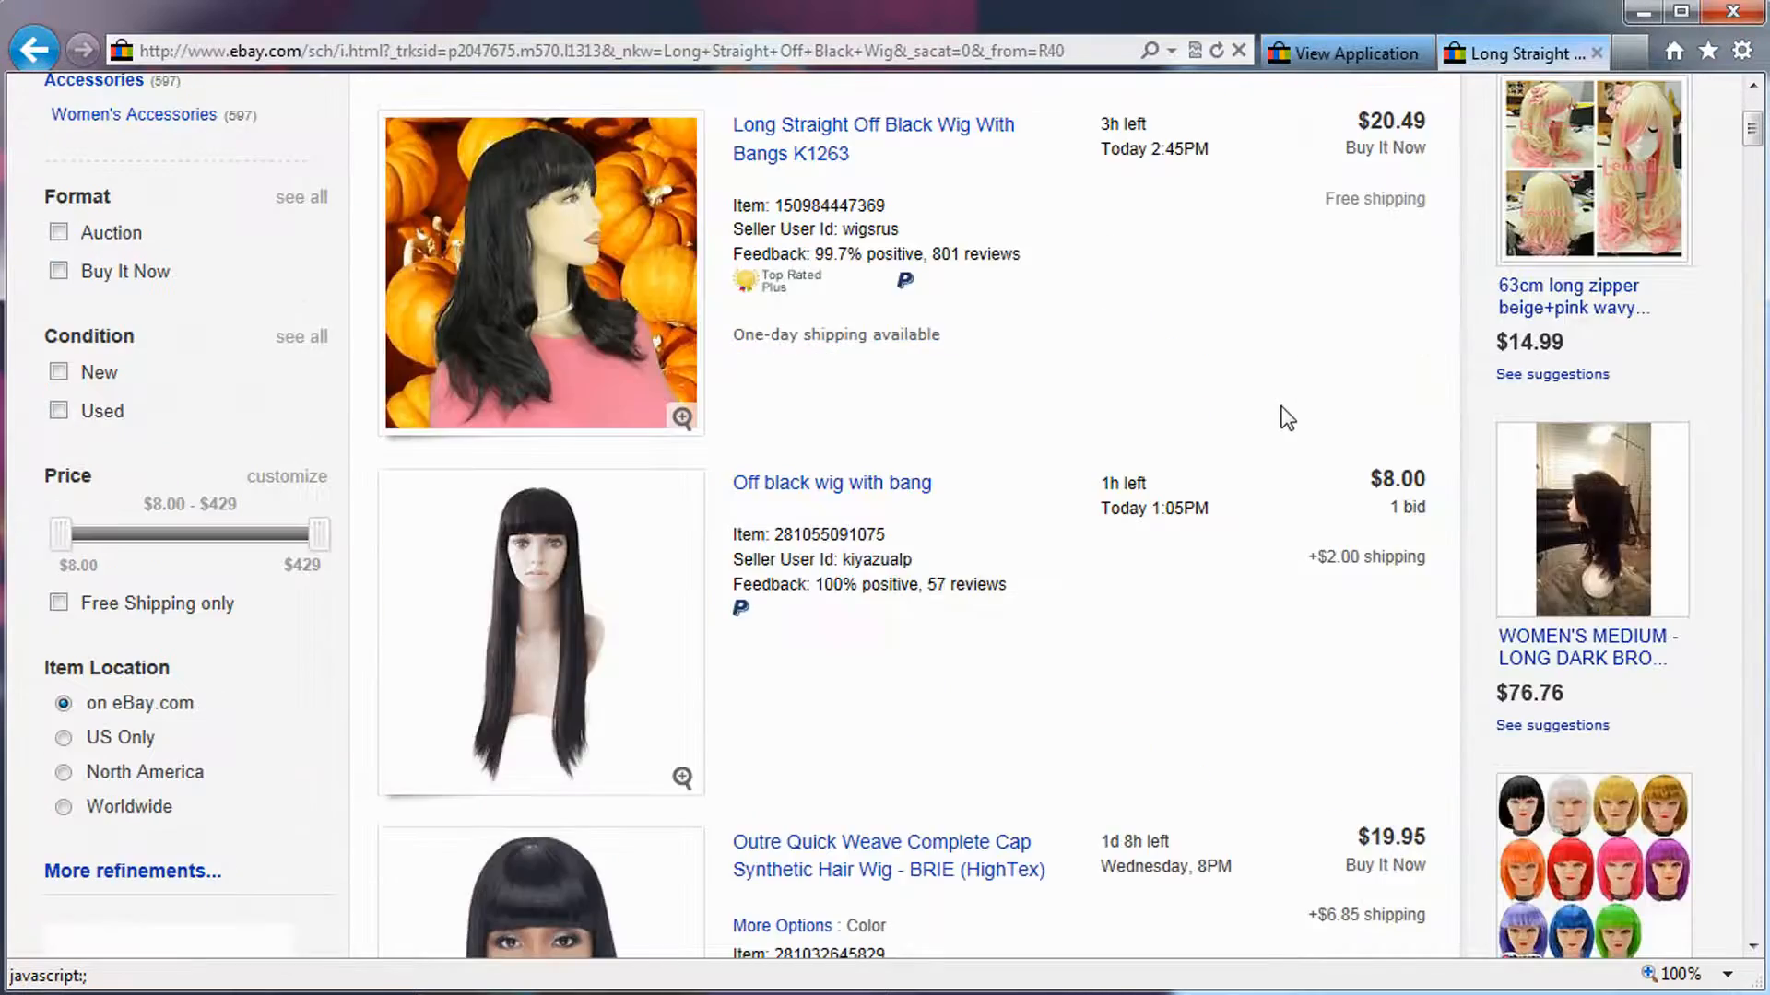
scroll(1268, 406, down, 15)
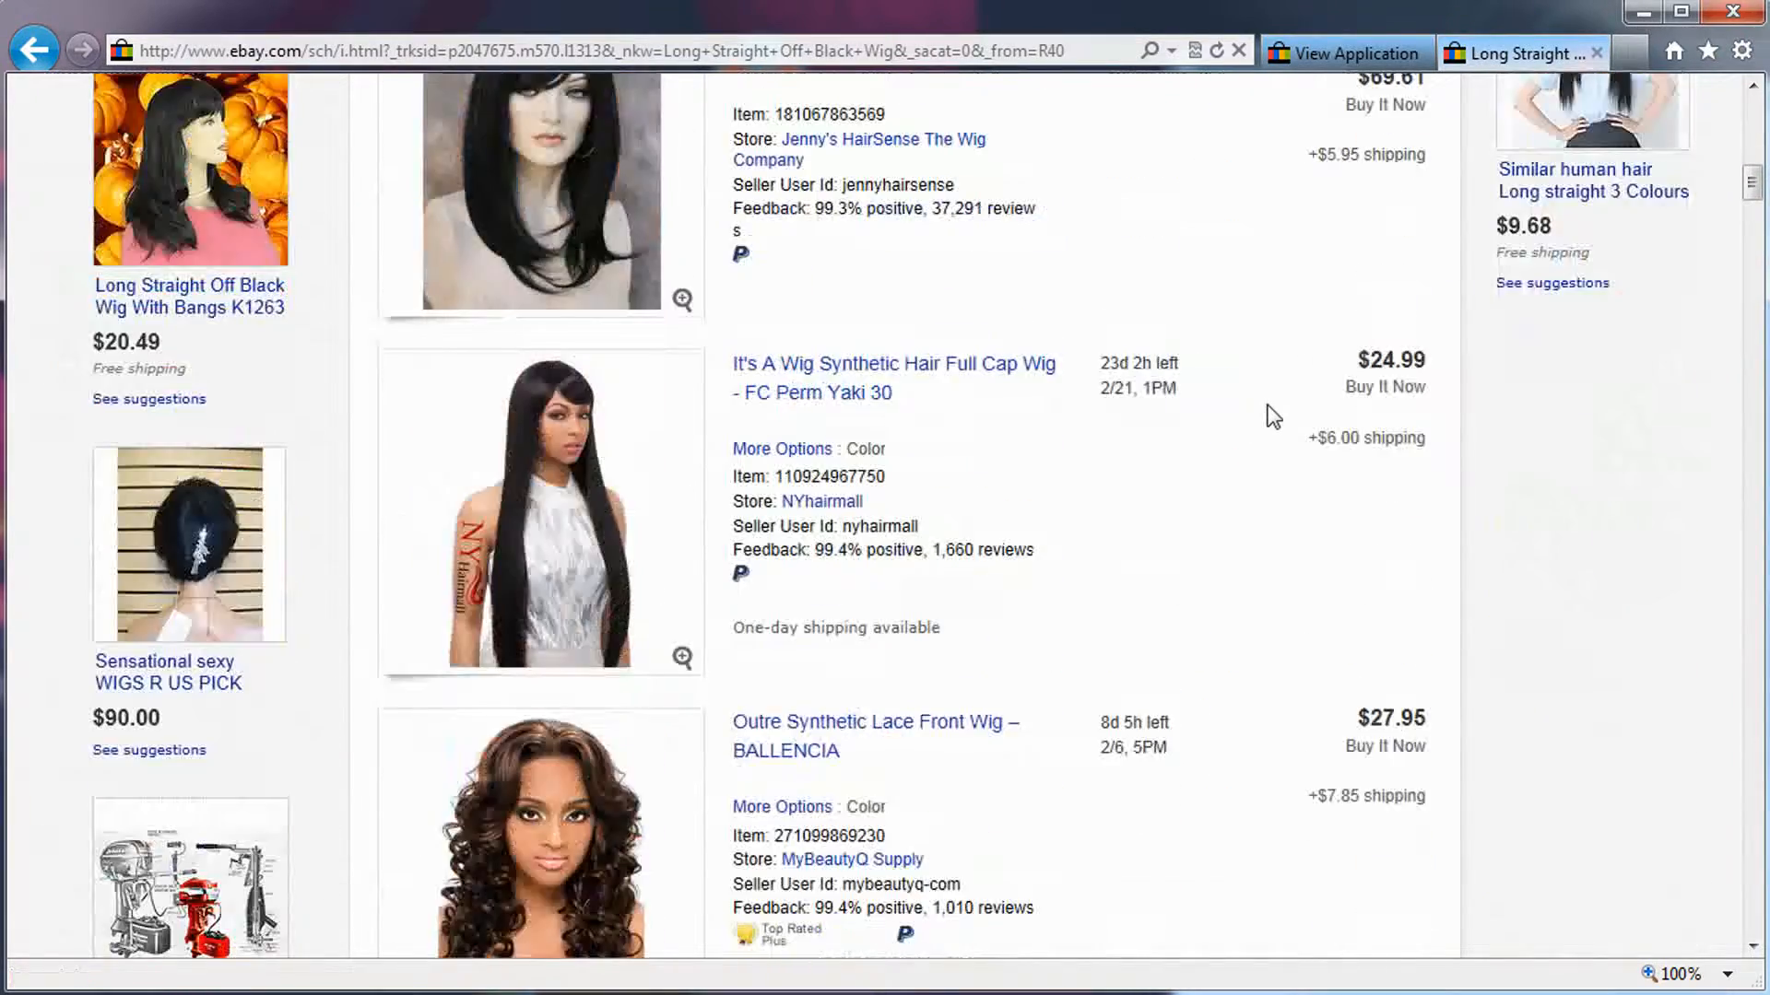
scroll(1263, 404, down, 10)
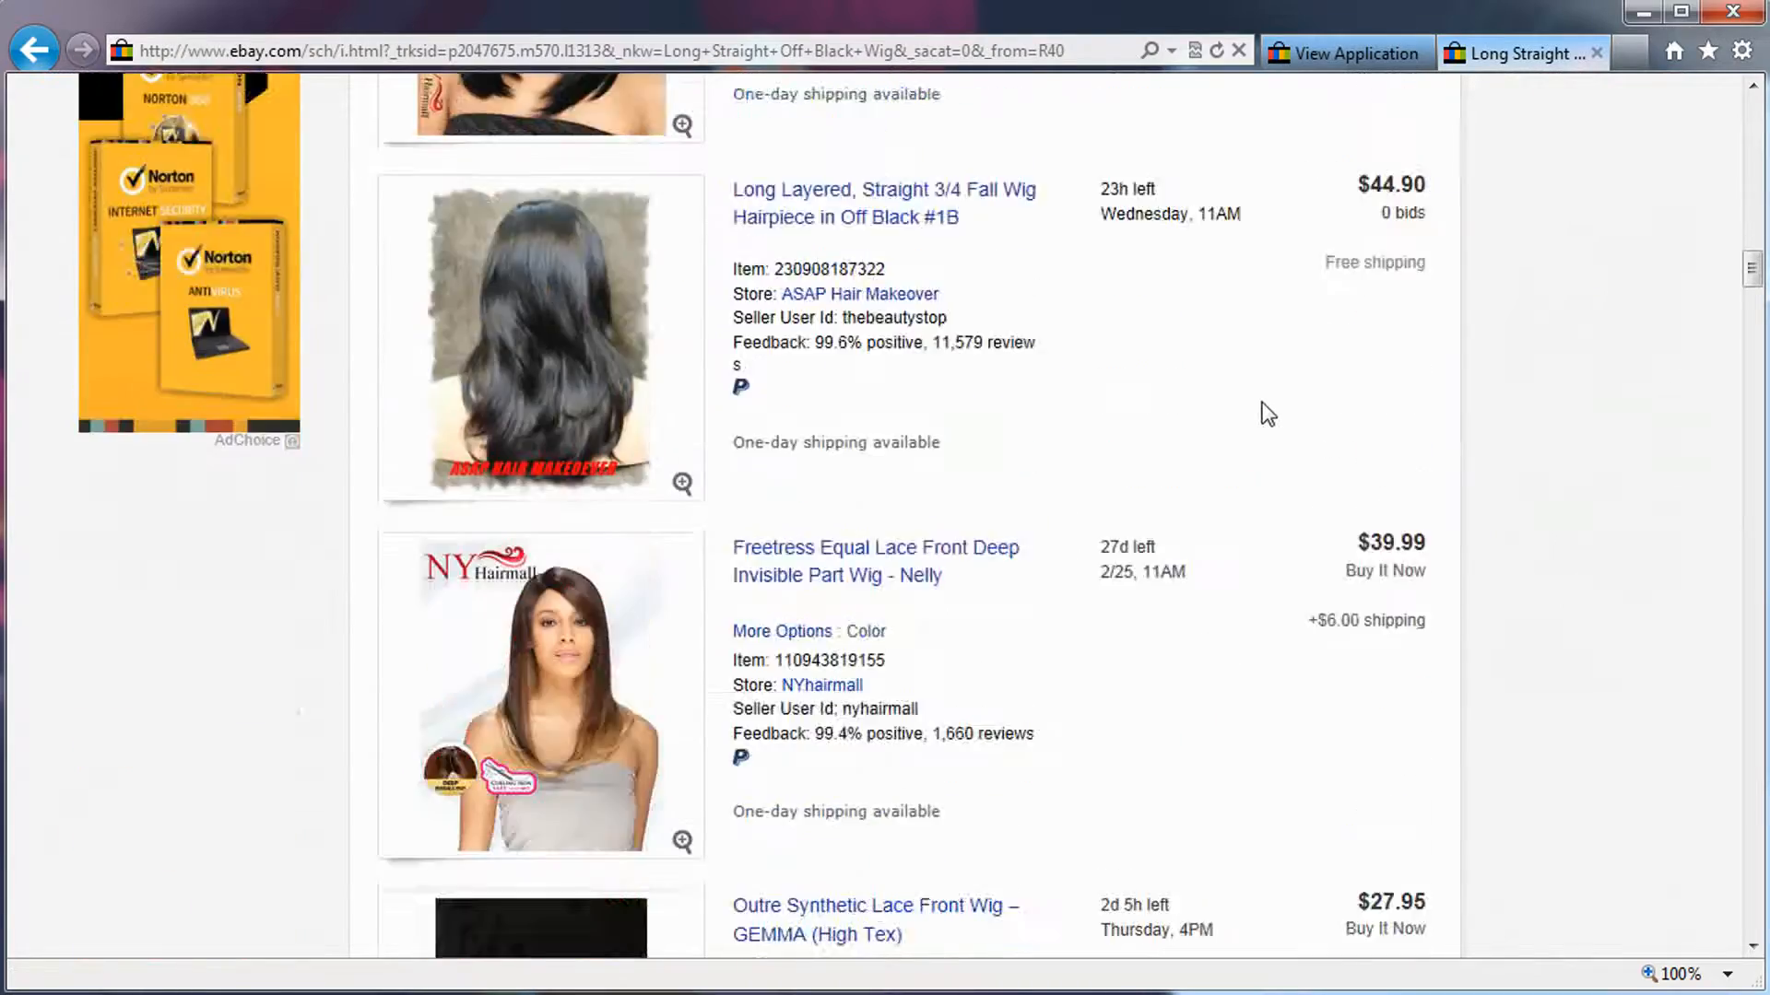
scroll(1268, 414, up, 6)
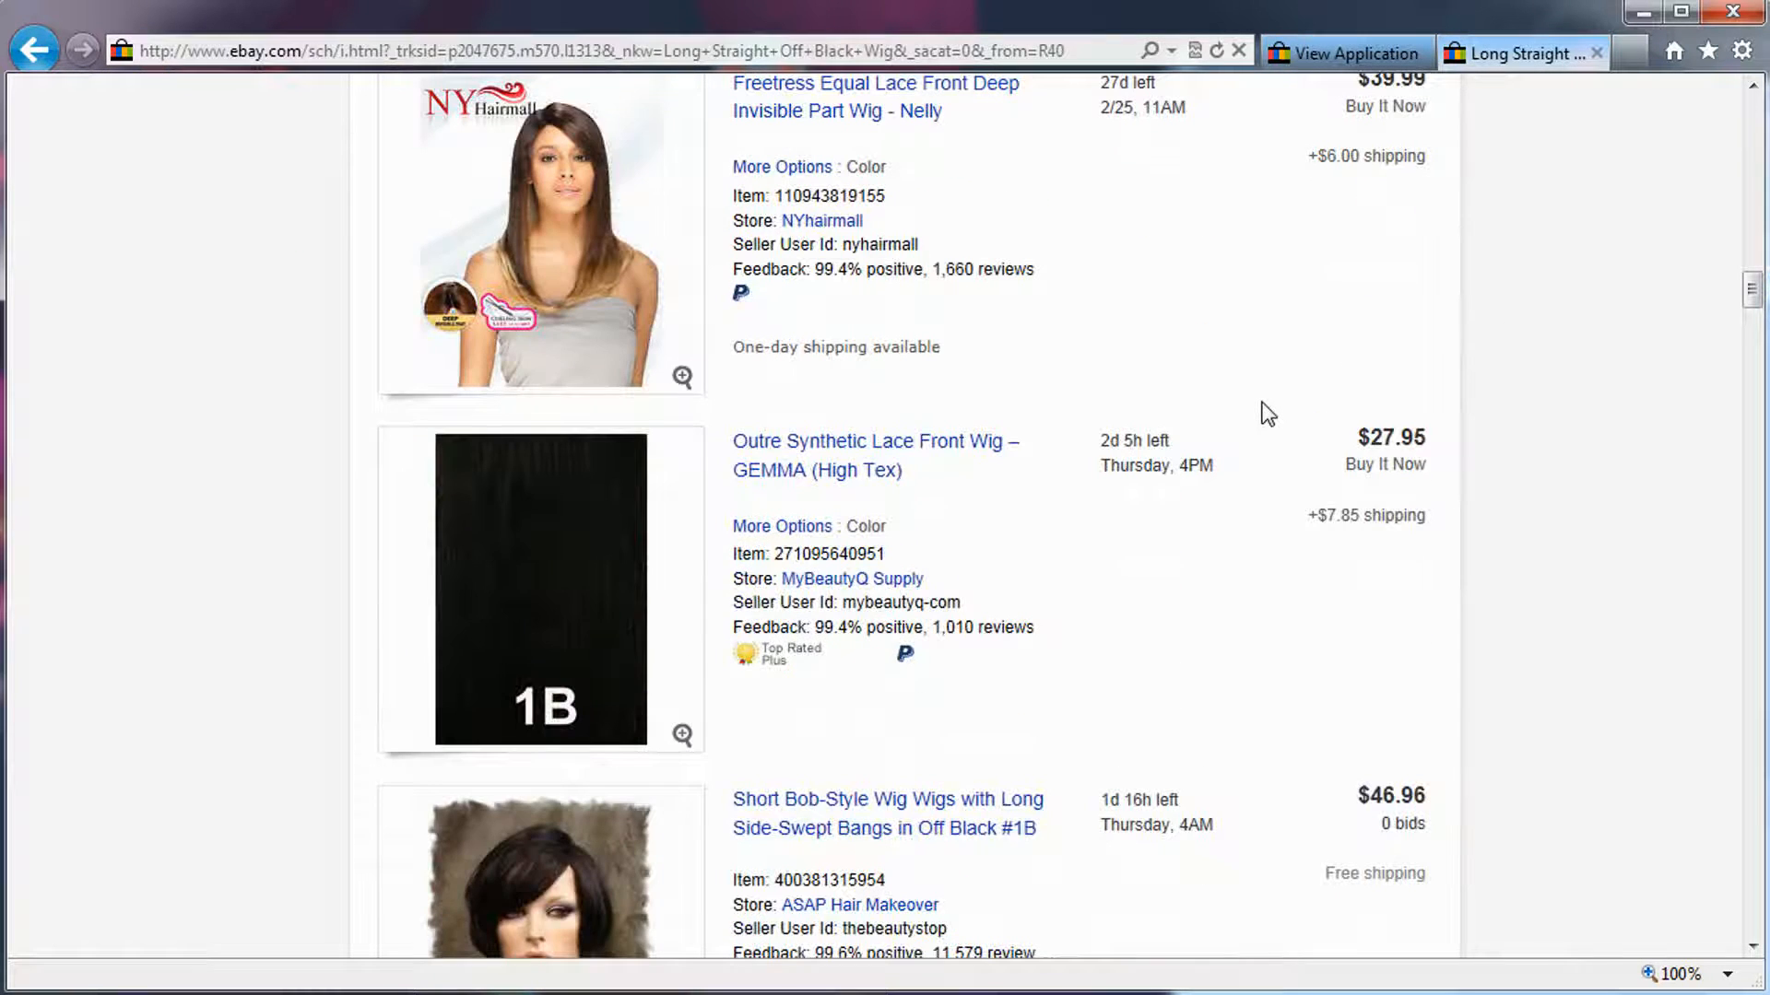
scroll(1268, 414, up, 20)
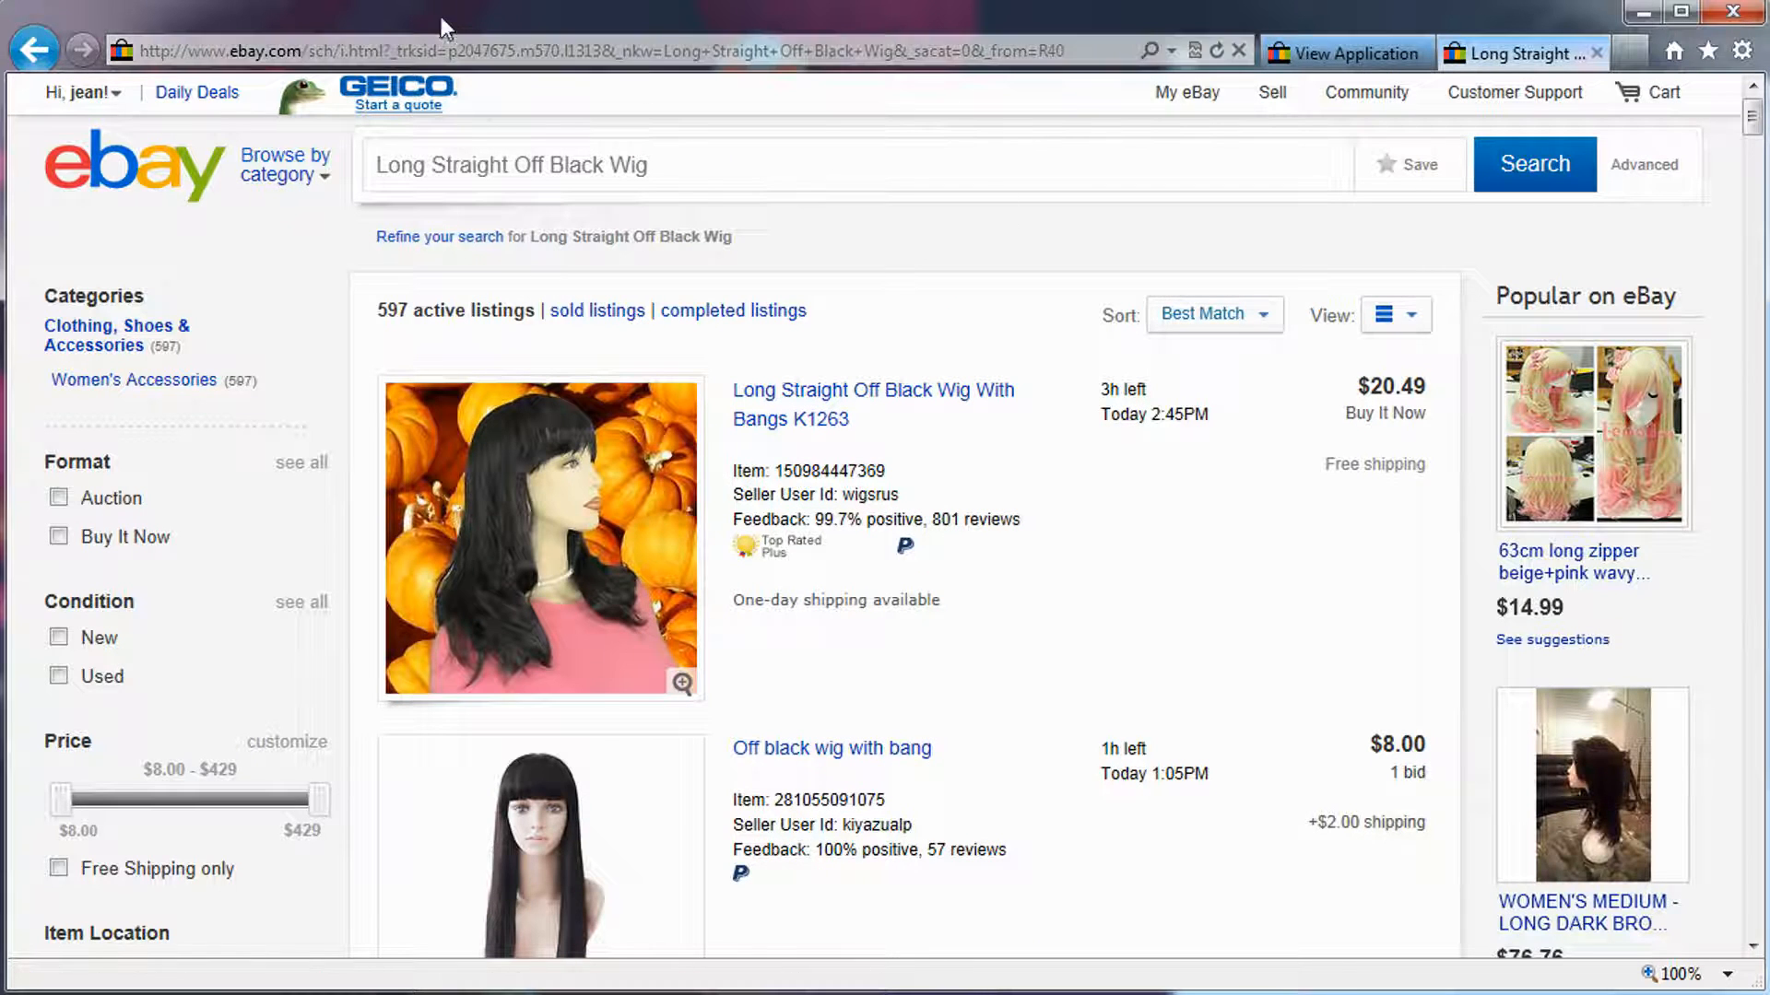
Remove "Off" from the query to search for "Long Straight Black Wig" and compare the prices in the results
double_click(530, 166)
key(BackSpace)
key(Return)
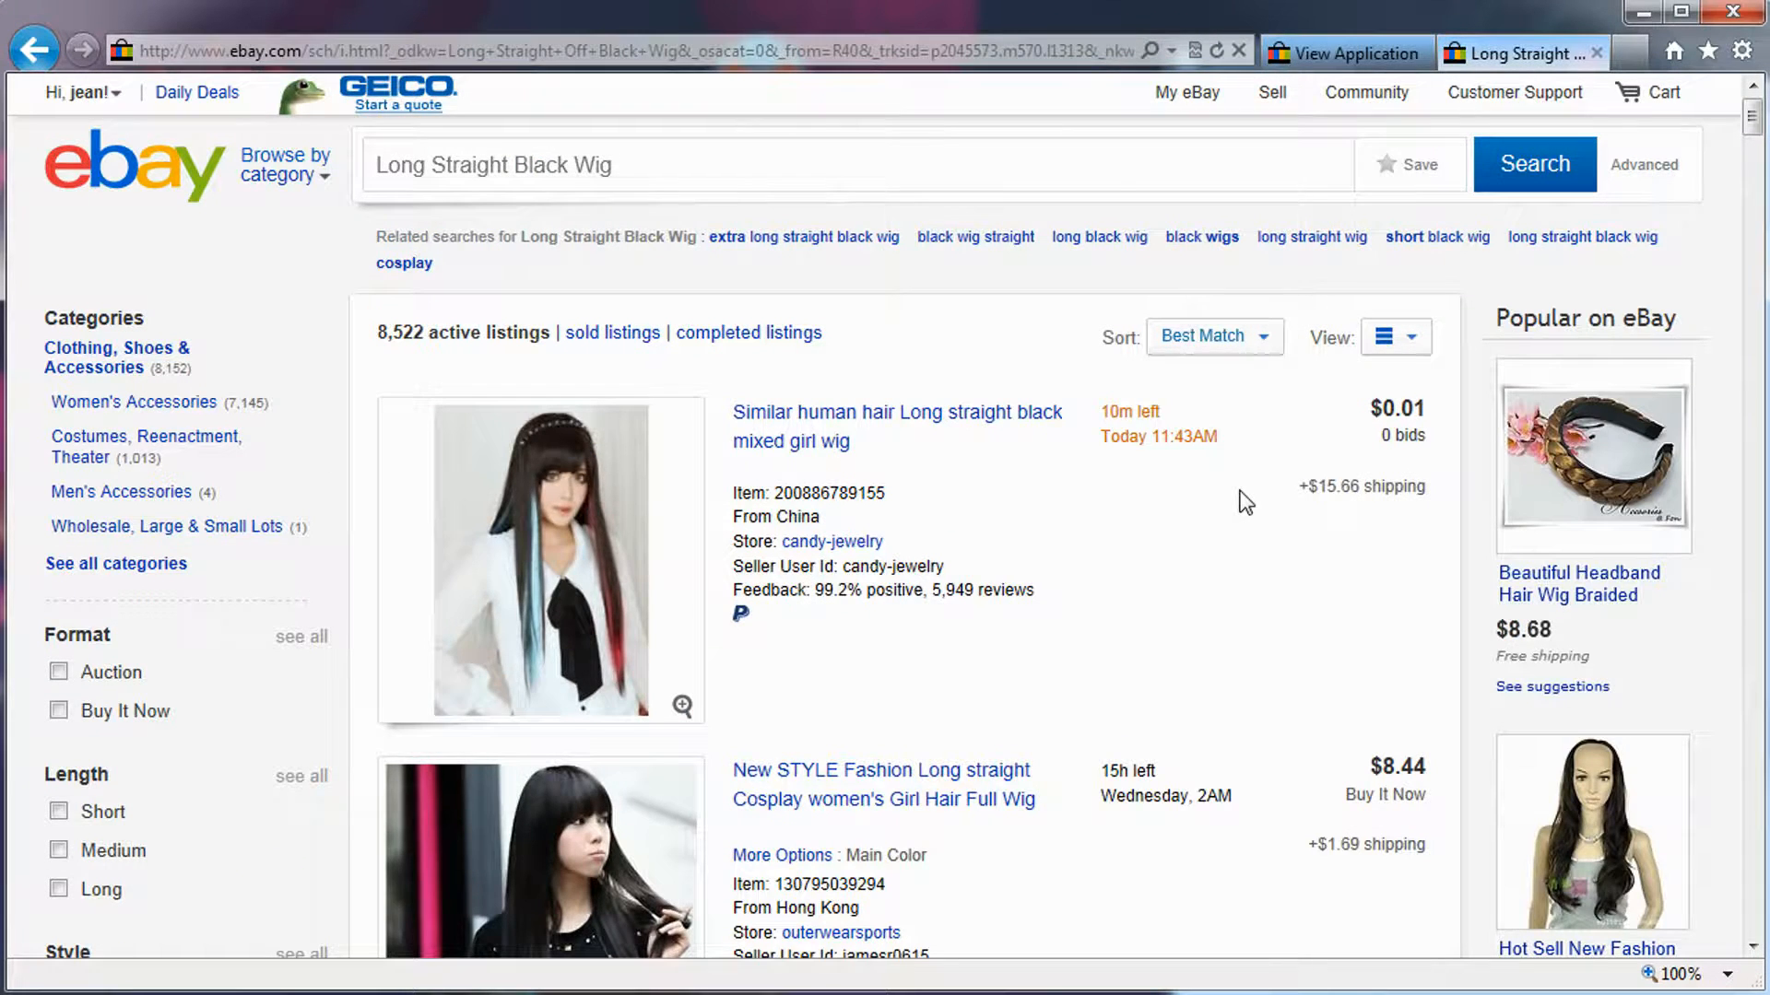
scroll(1244, 503, down, 10)
scroll(1240, 487, down, 10)
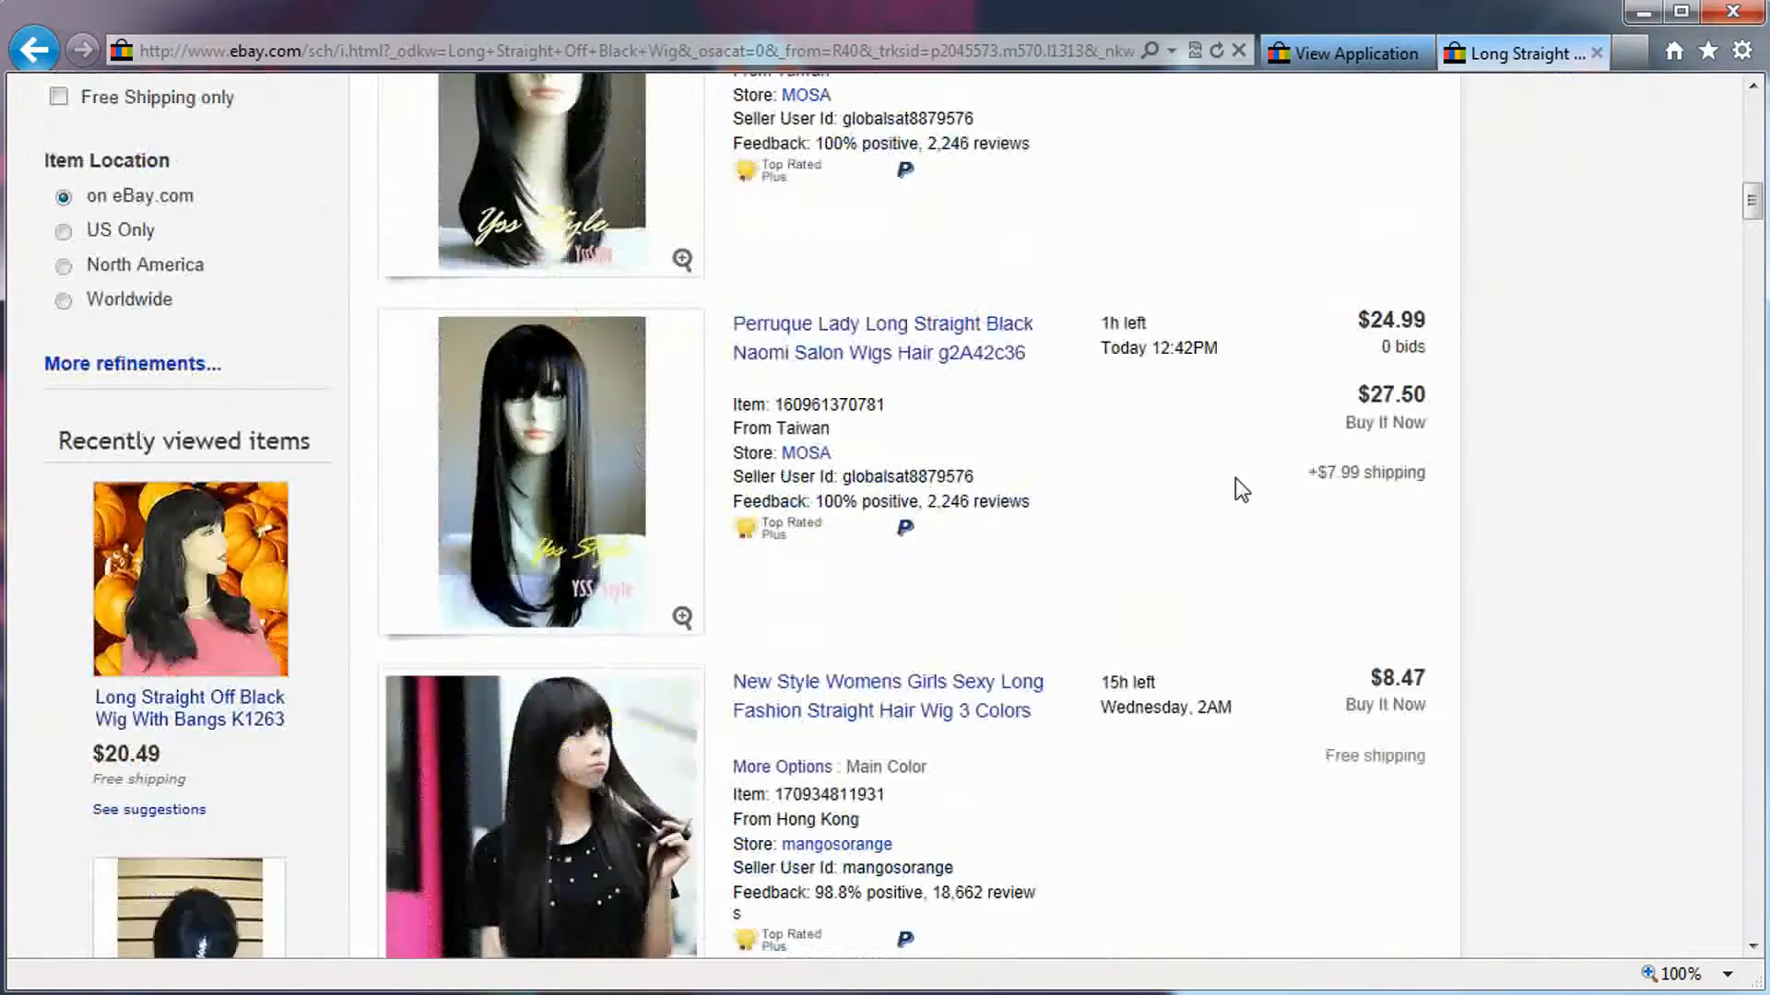
scroll(1240, 486, up, 6)
scroll(1709, 719, up, 10)
scroll(1707, 687, up, 3)
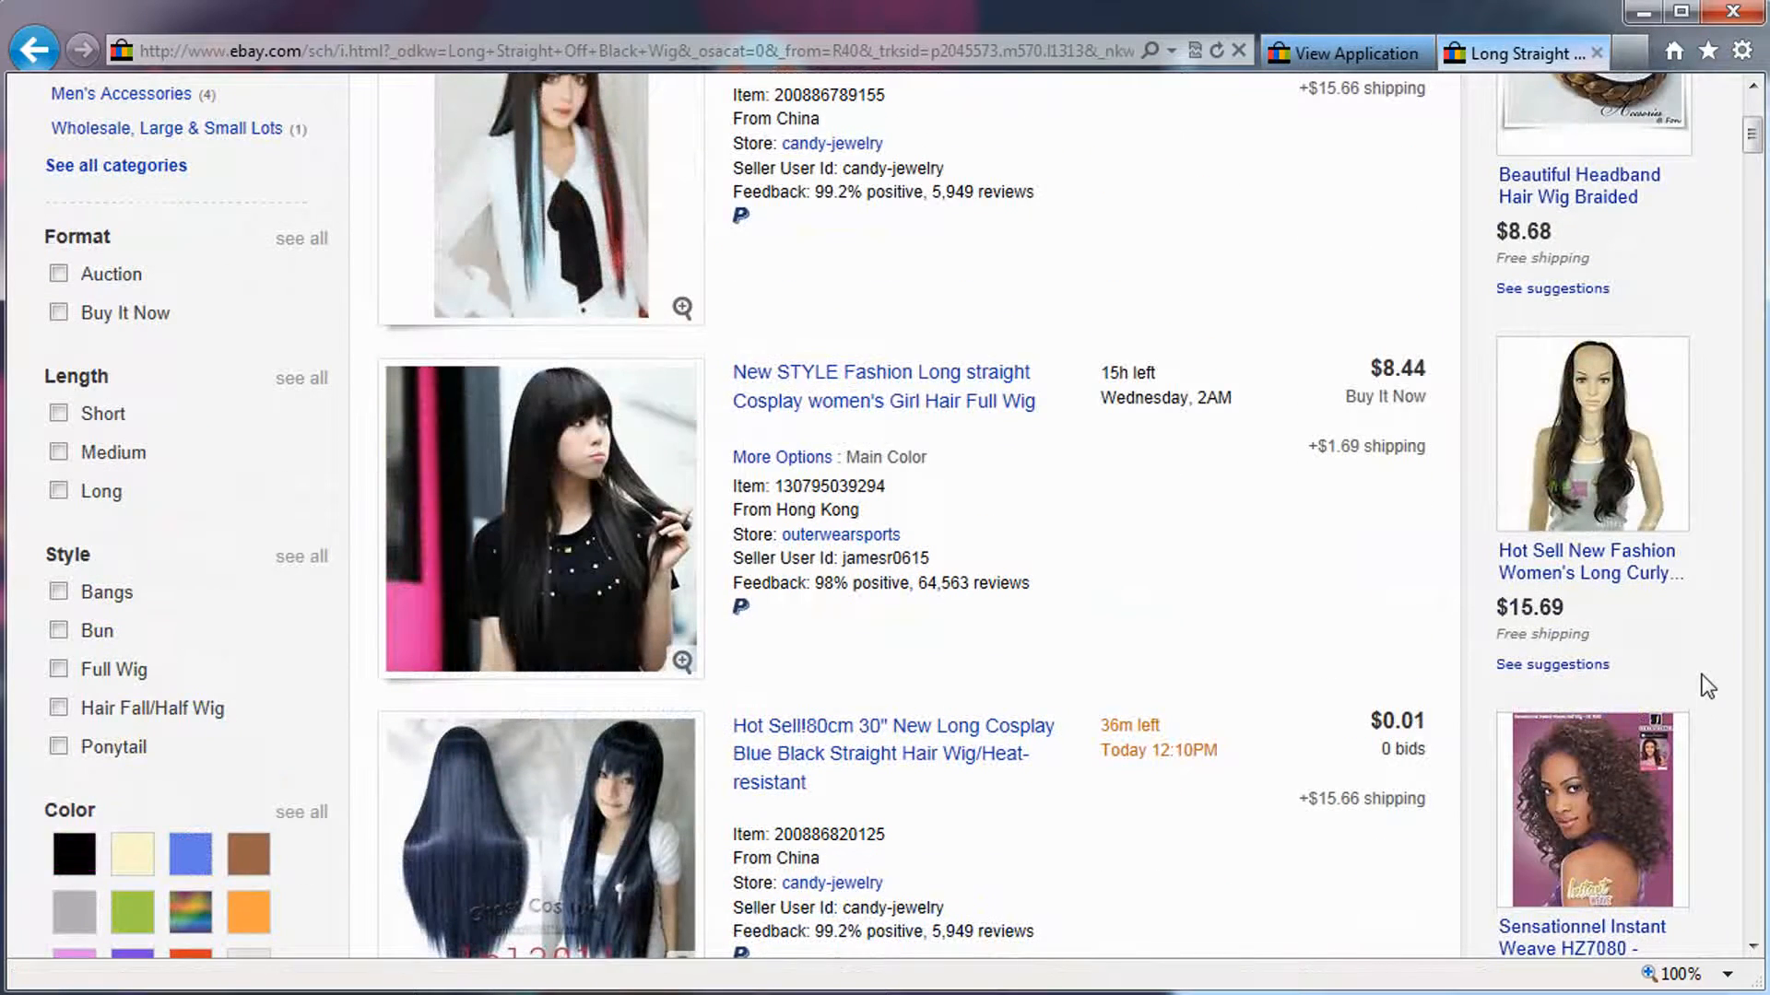
scroll(1708, 687, up, 3)
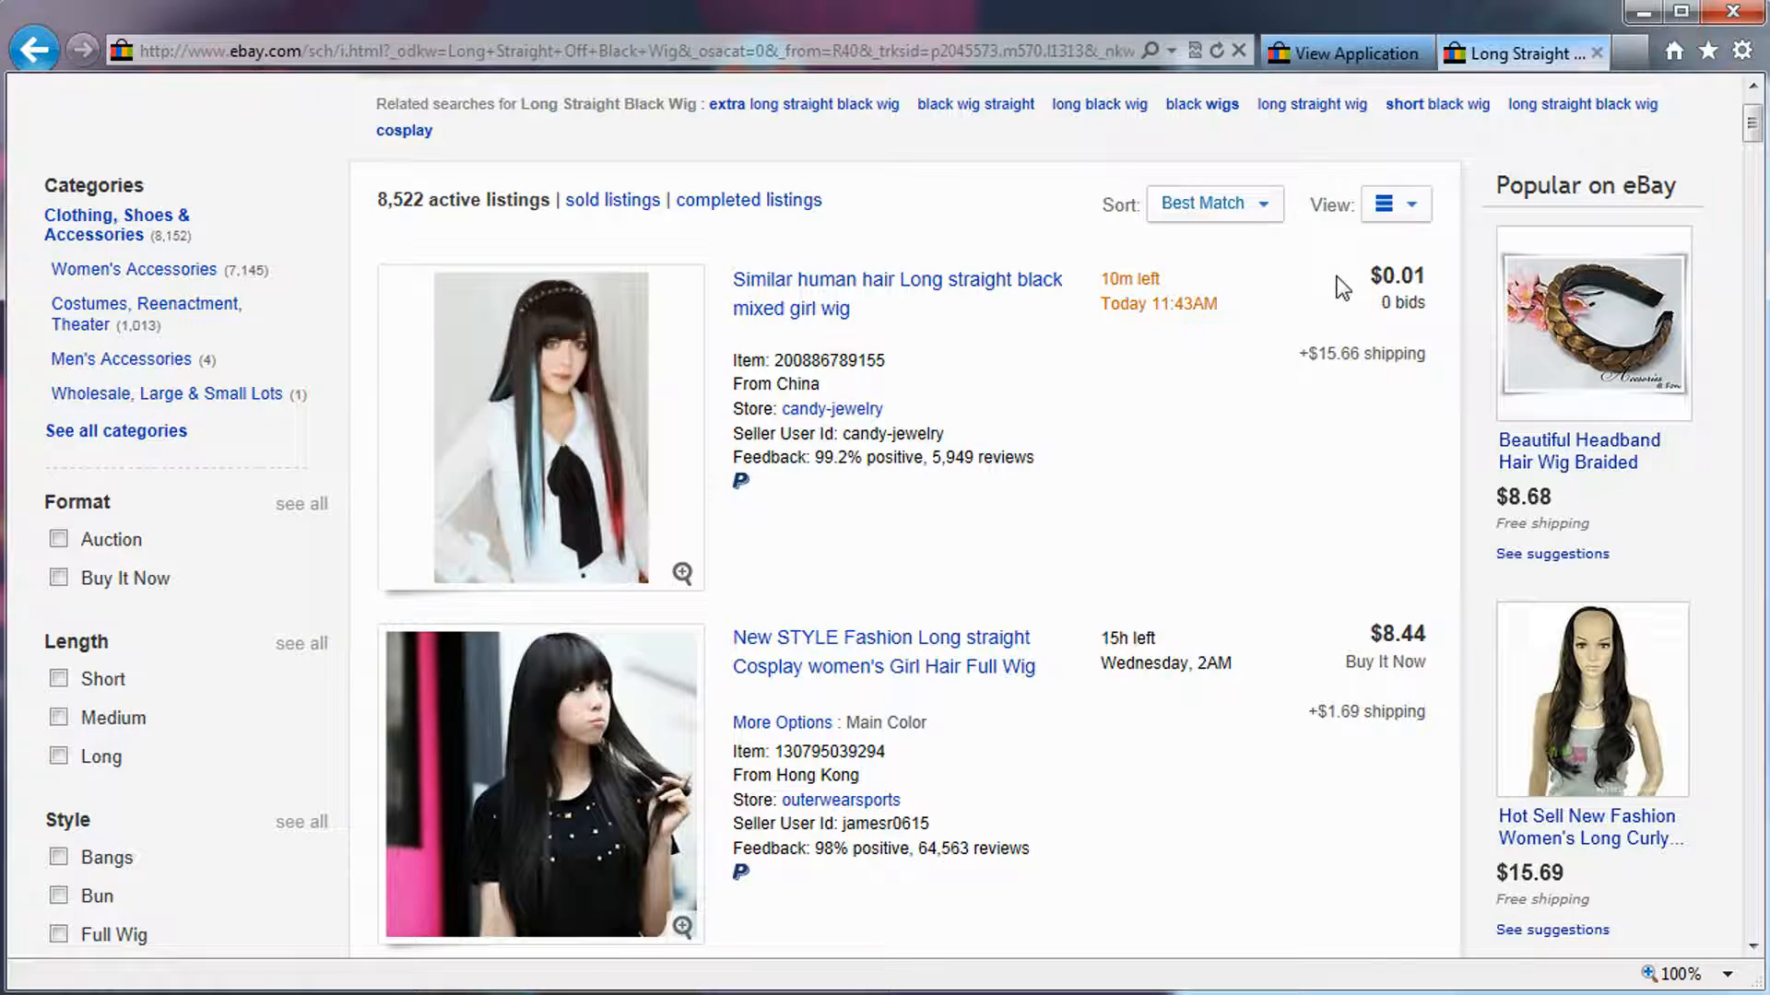
View the "Similar human hair" auction, return to the results and open the purchase history of the New STYLE Fashion Cosplay wig
click(811, 293)
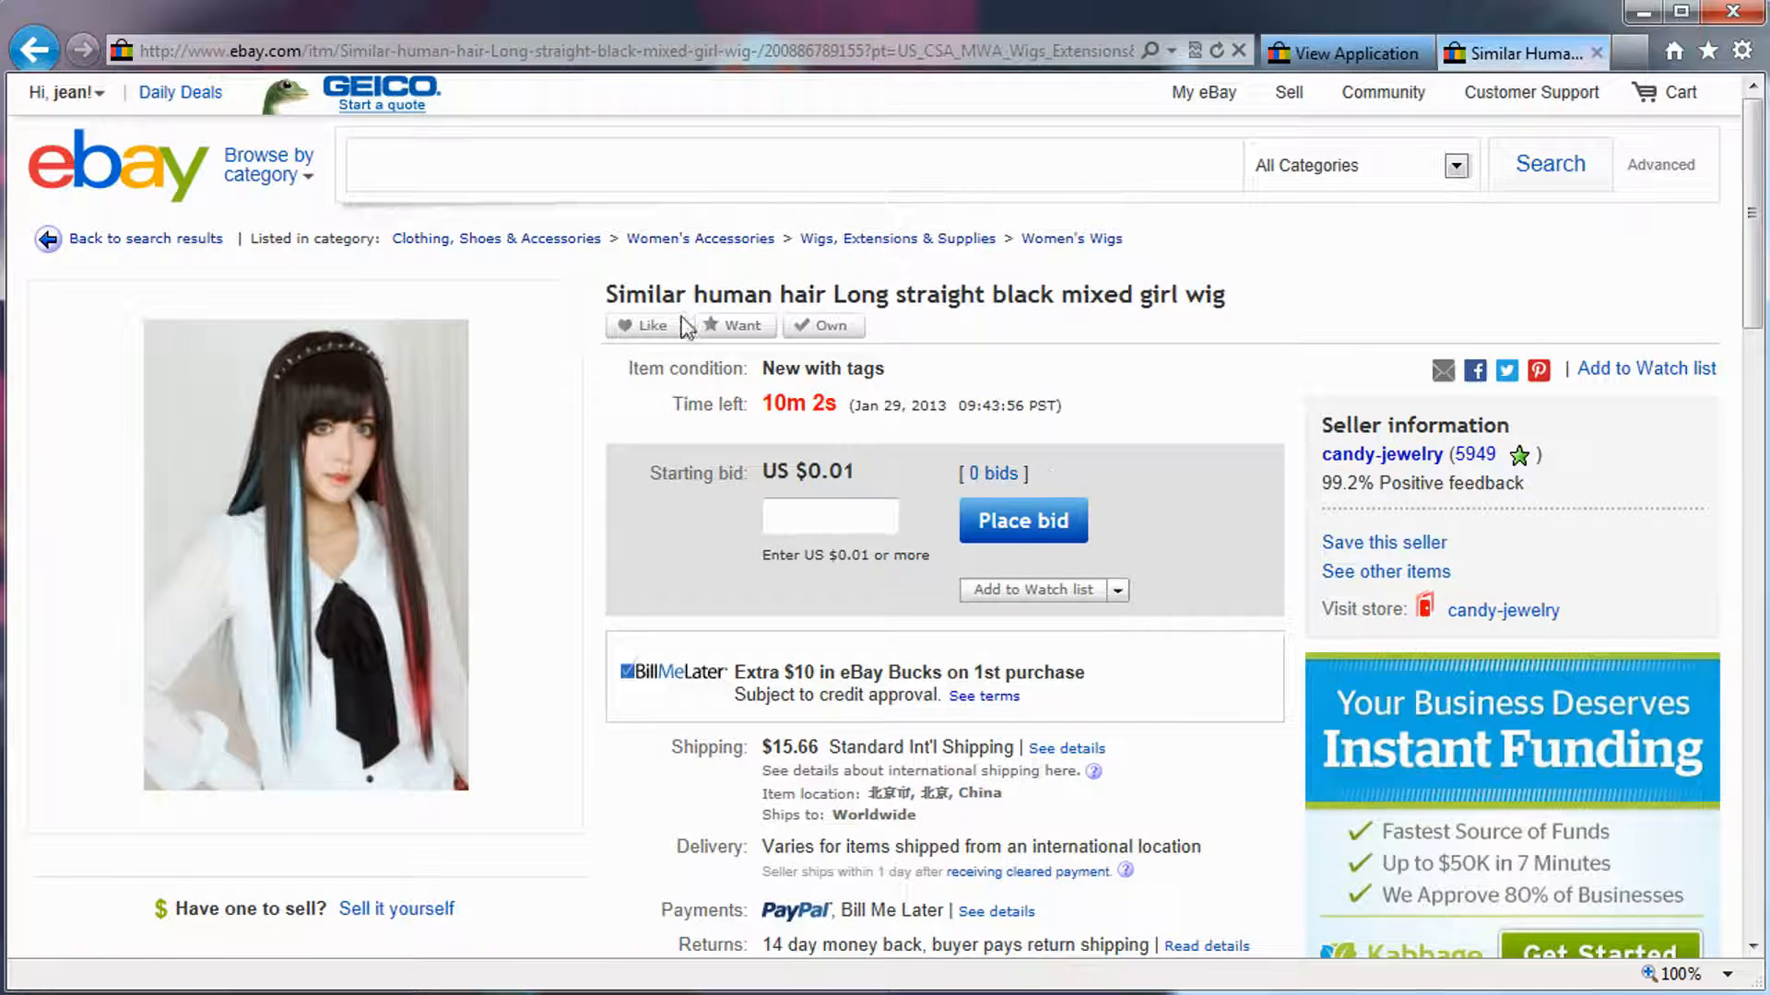
click(35, 66)
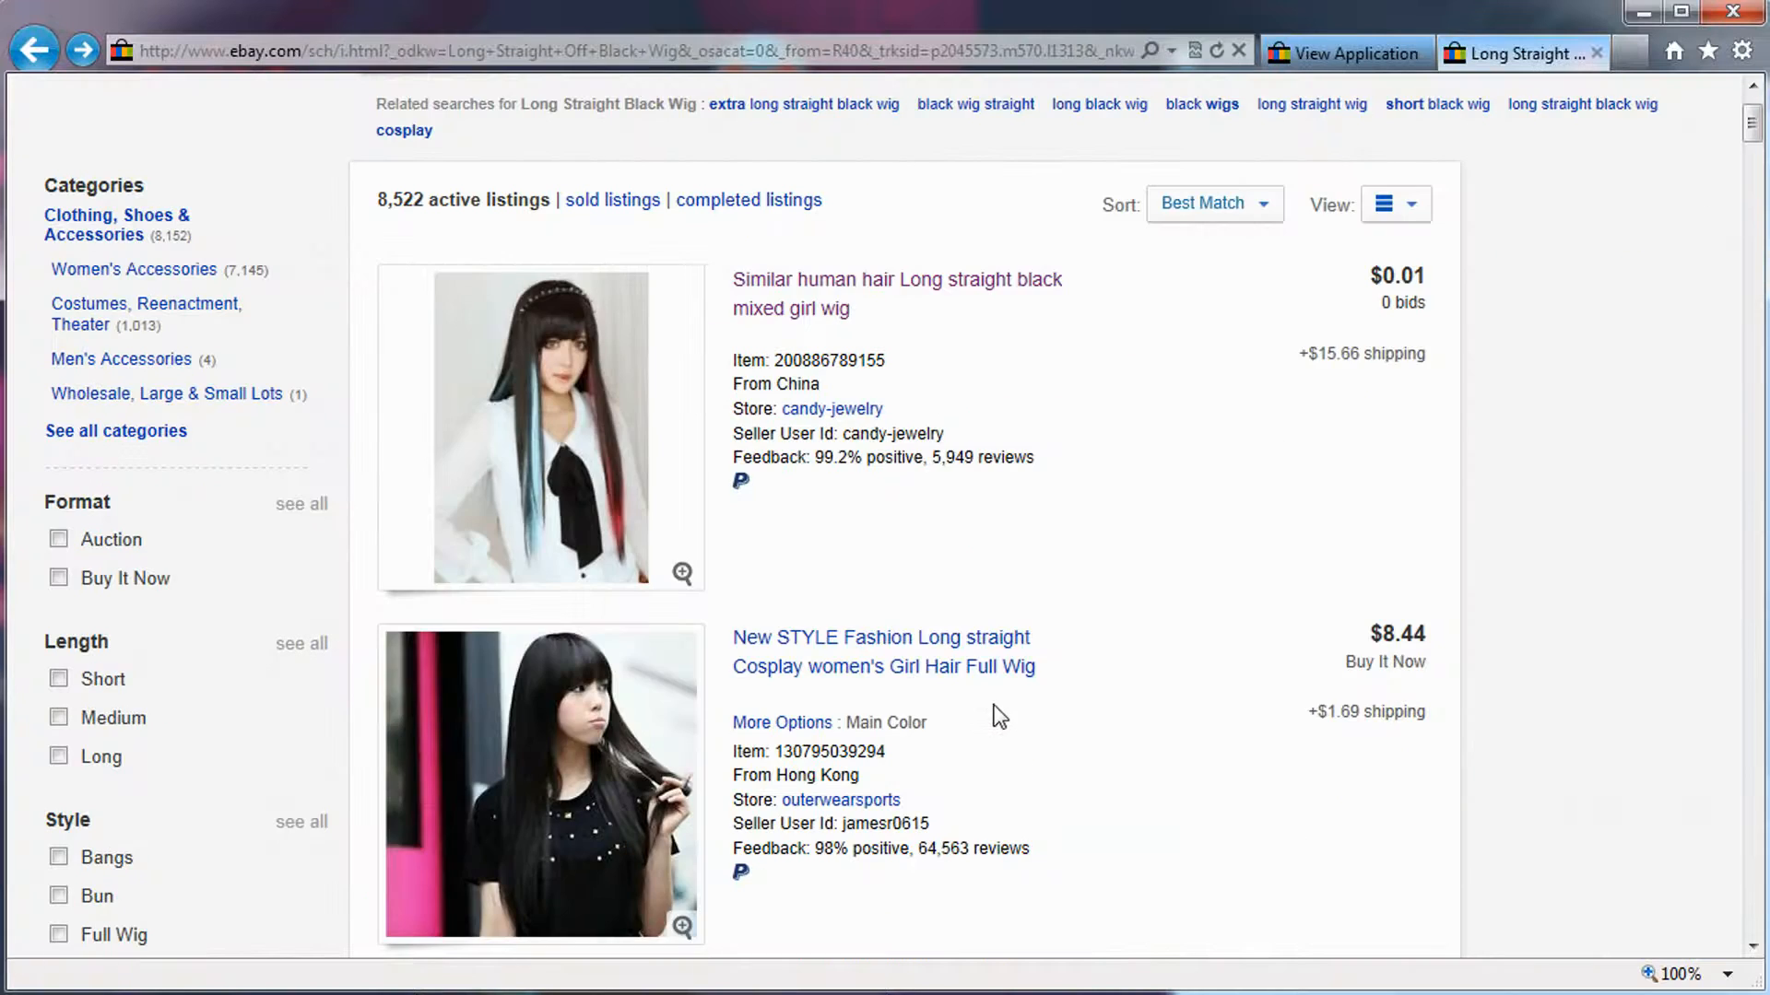
click(911, 673)
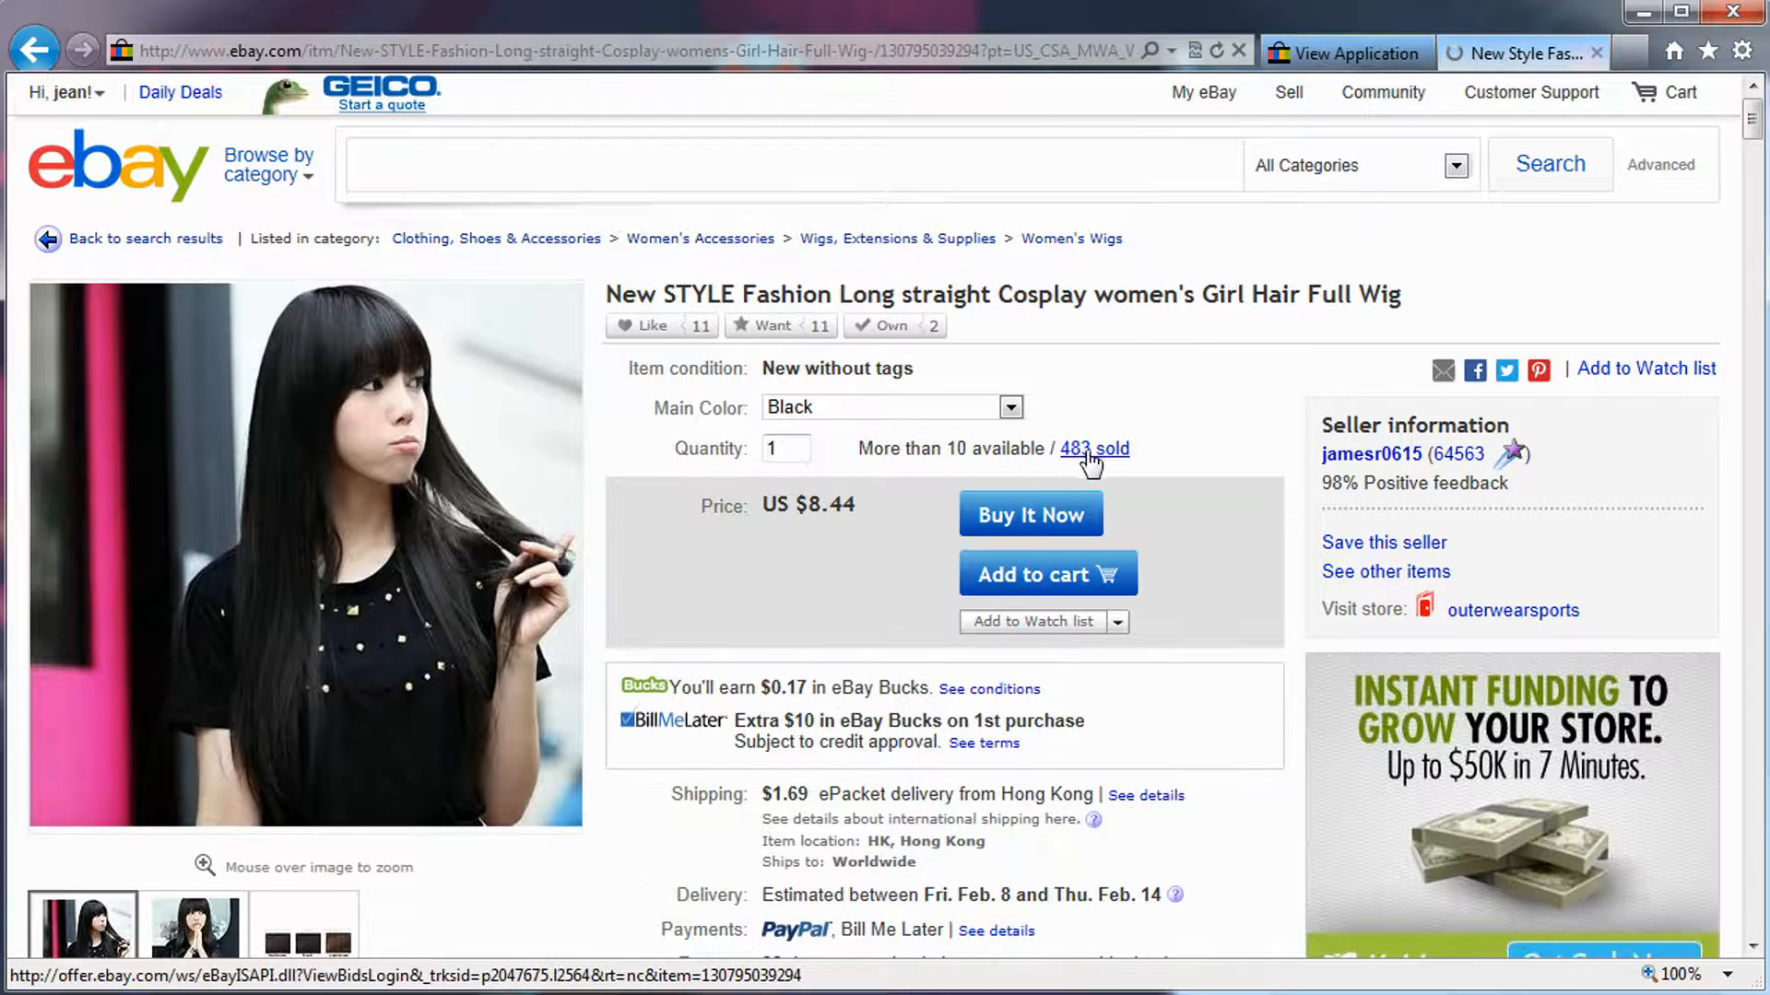
click(1089, 449)
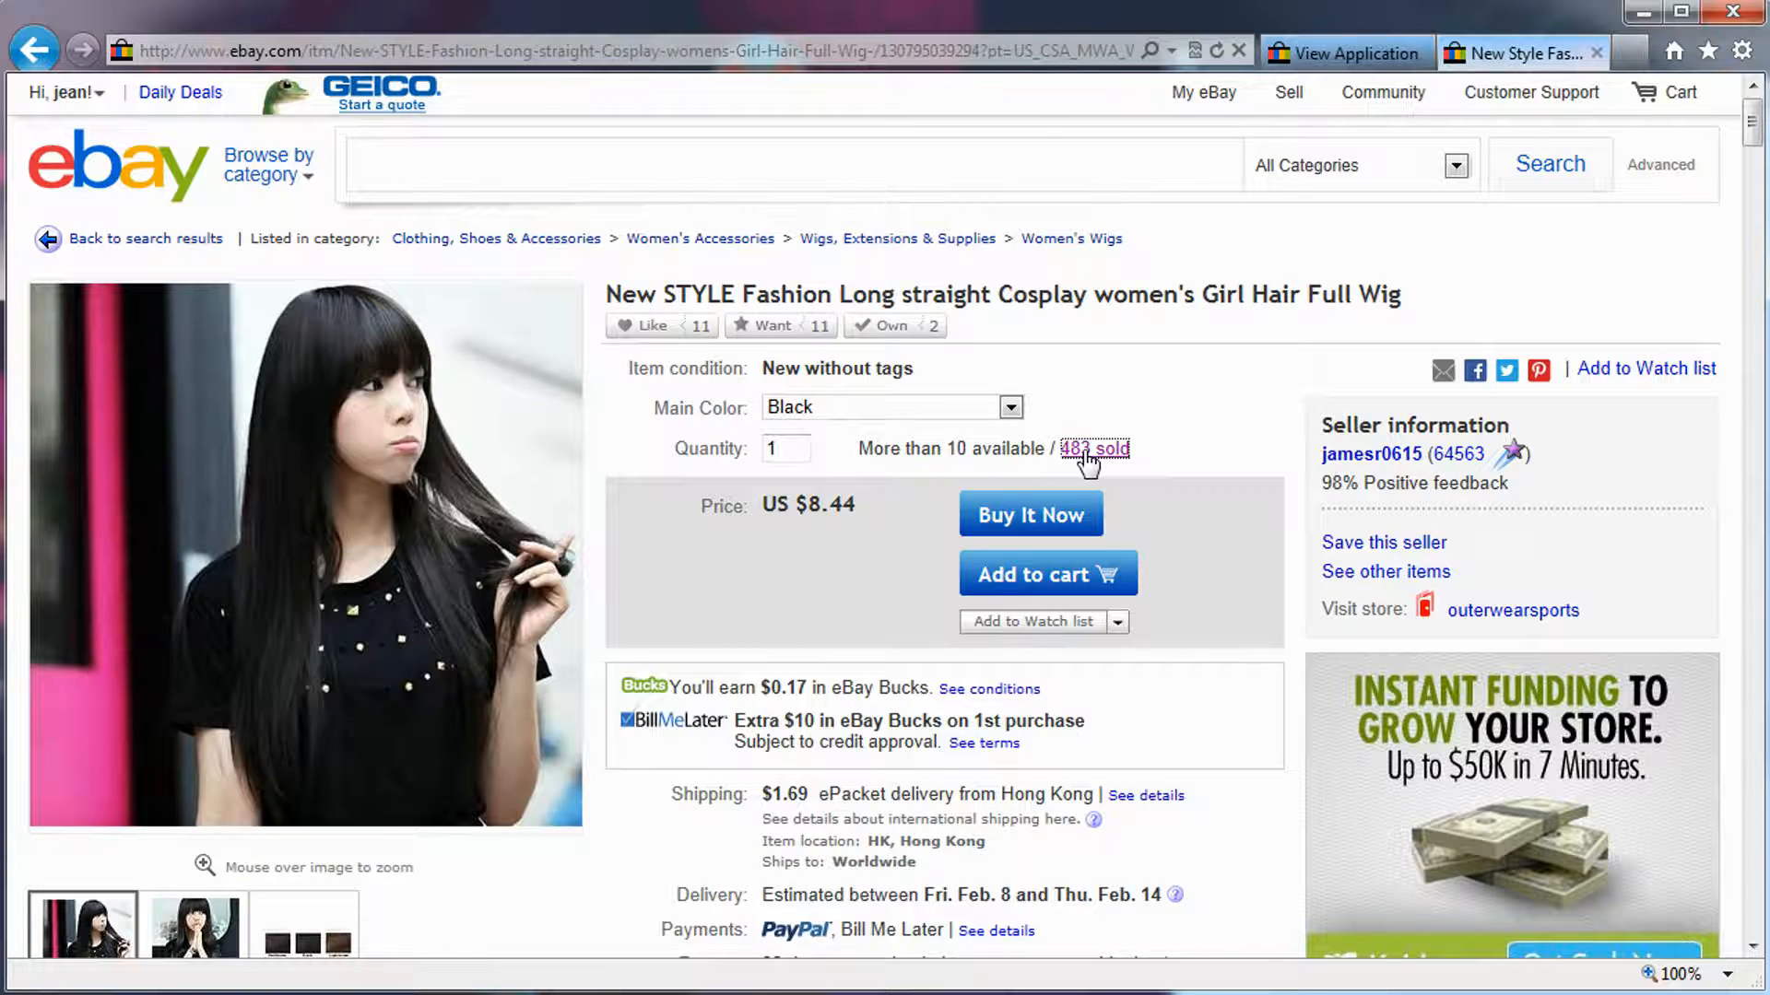
Examine the sale prices and purchase dates throughout the Cosplay wig's purchase history
scroll(1030, 559, down, 5)
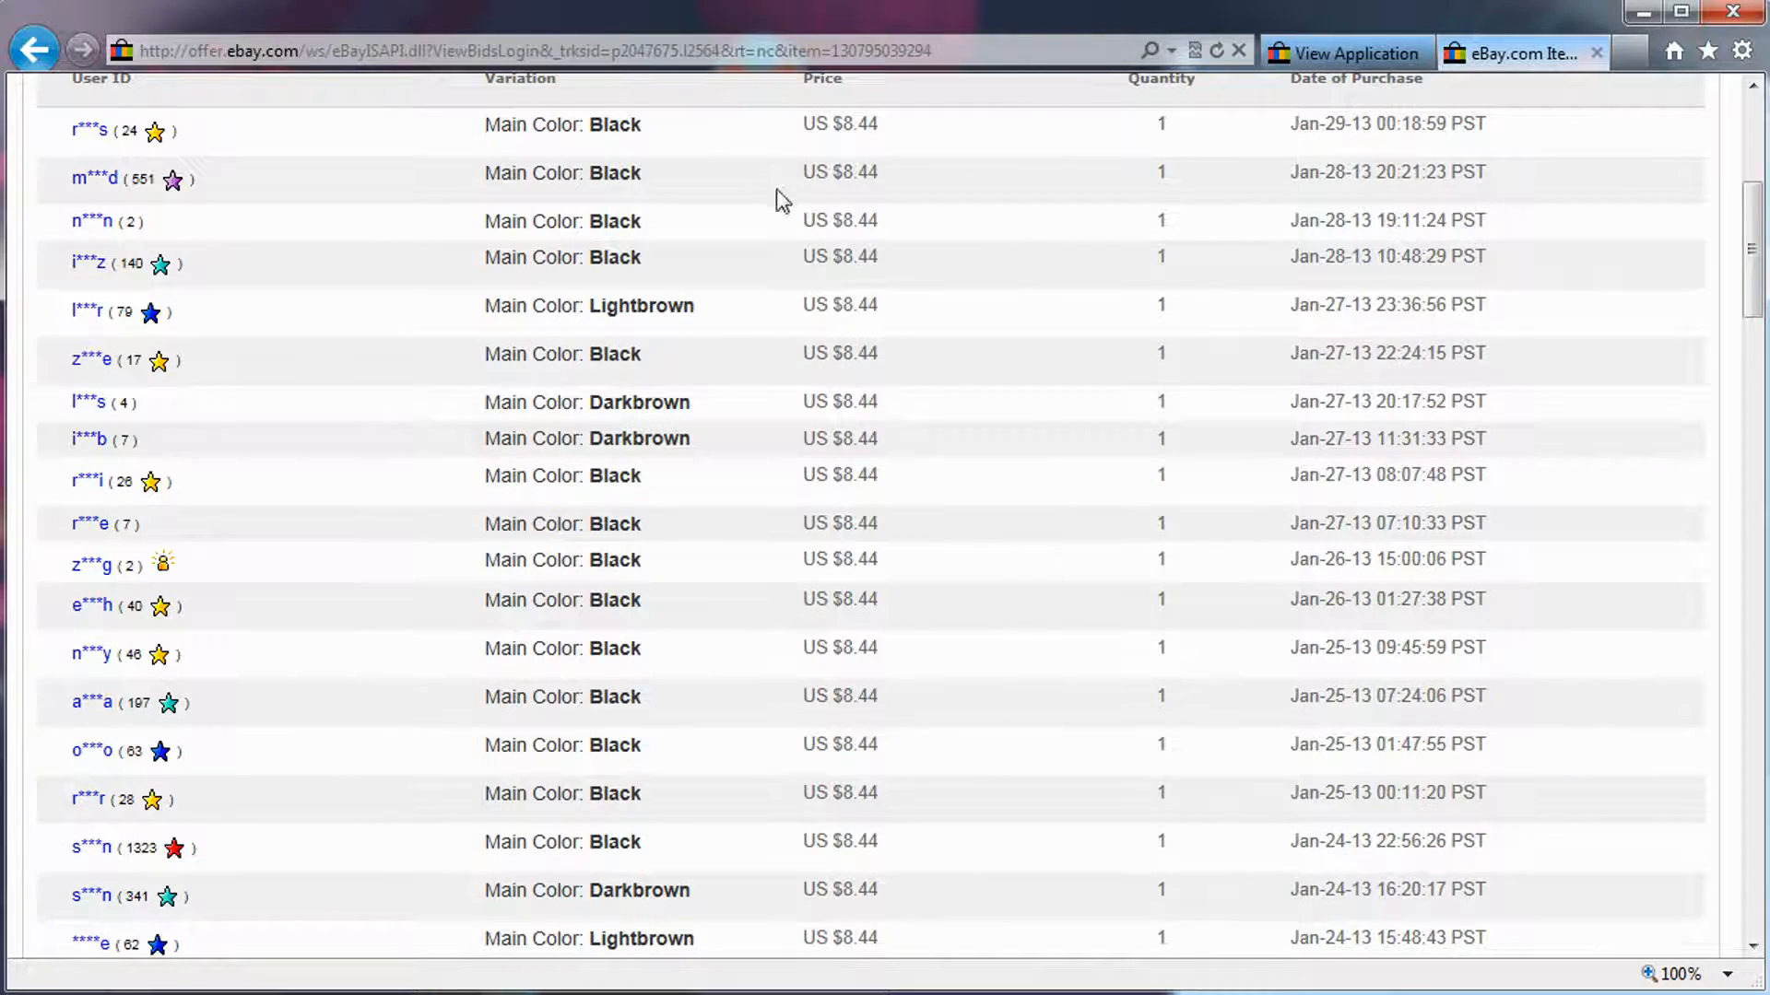
scroll(810, 278, down, 9)
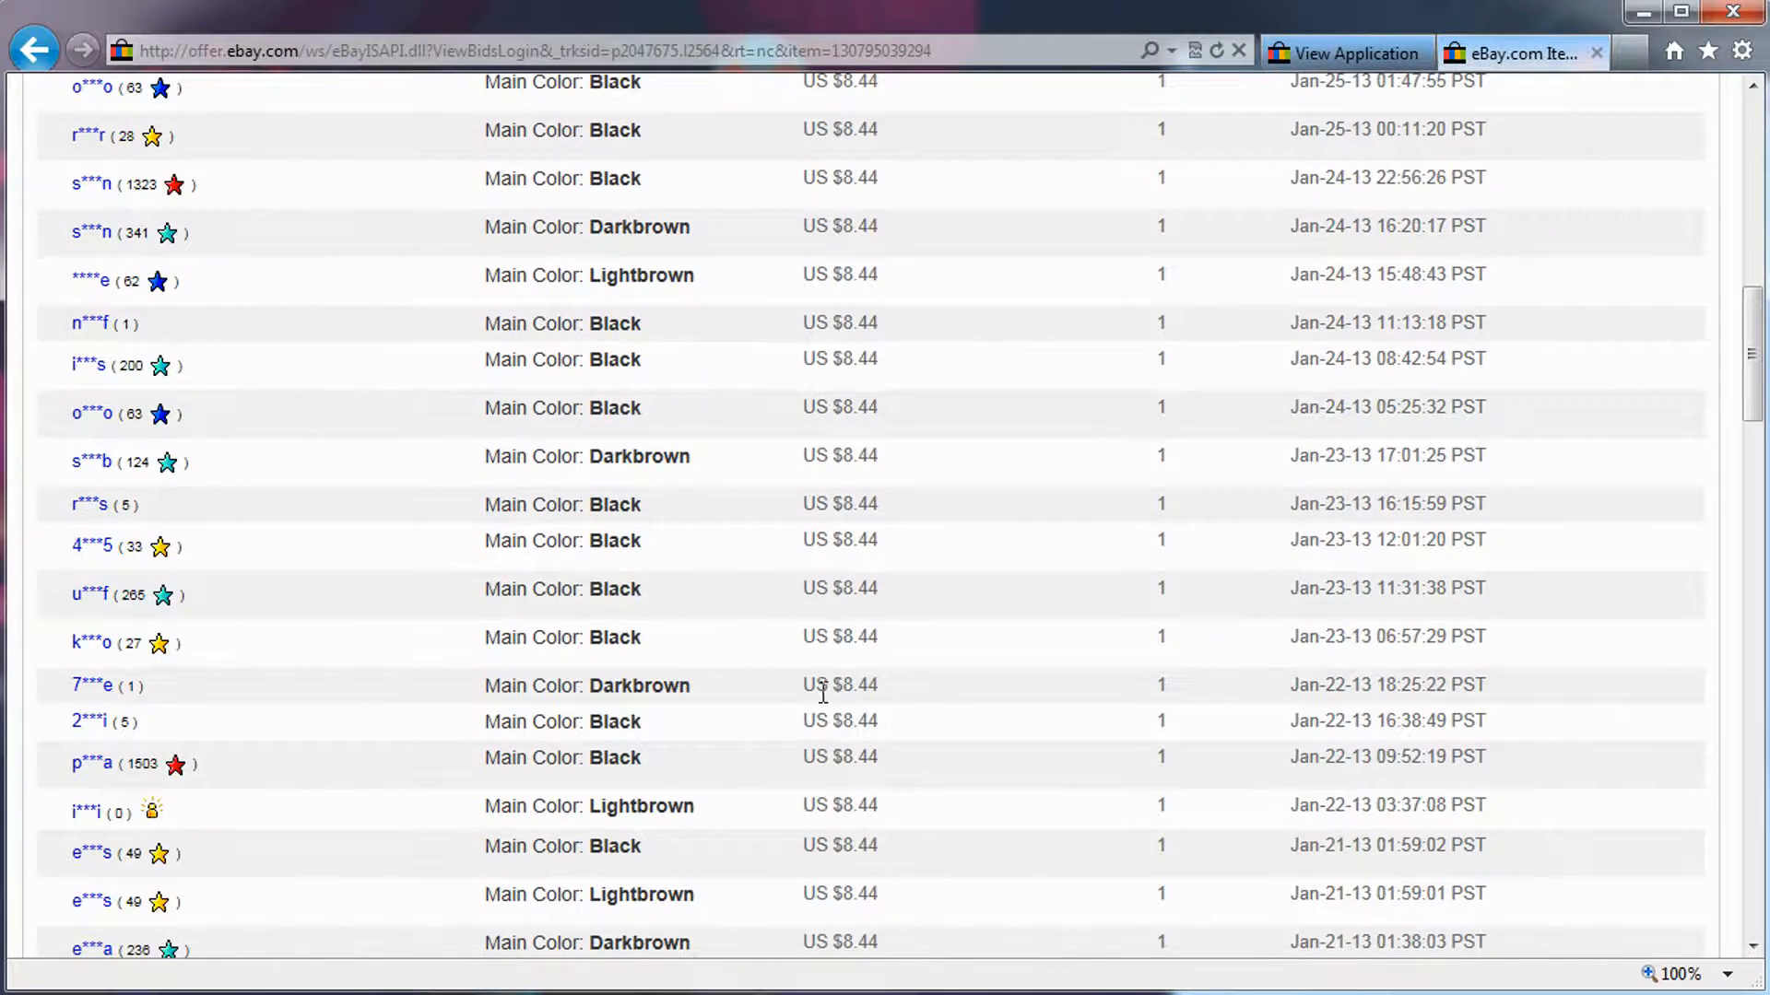
scroll(804, 789, down, 18)
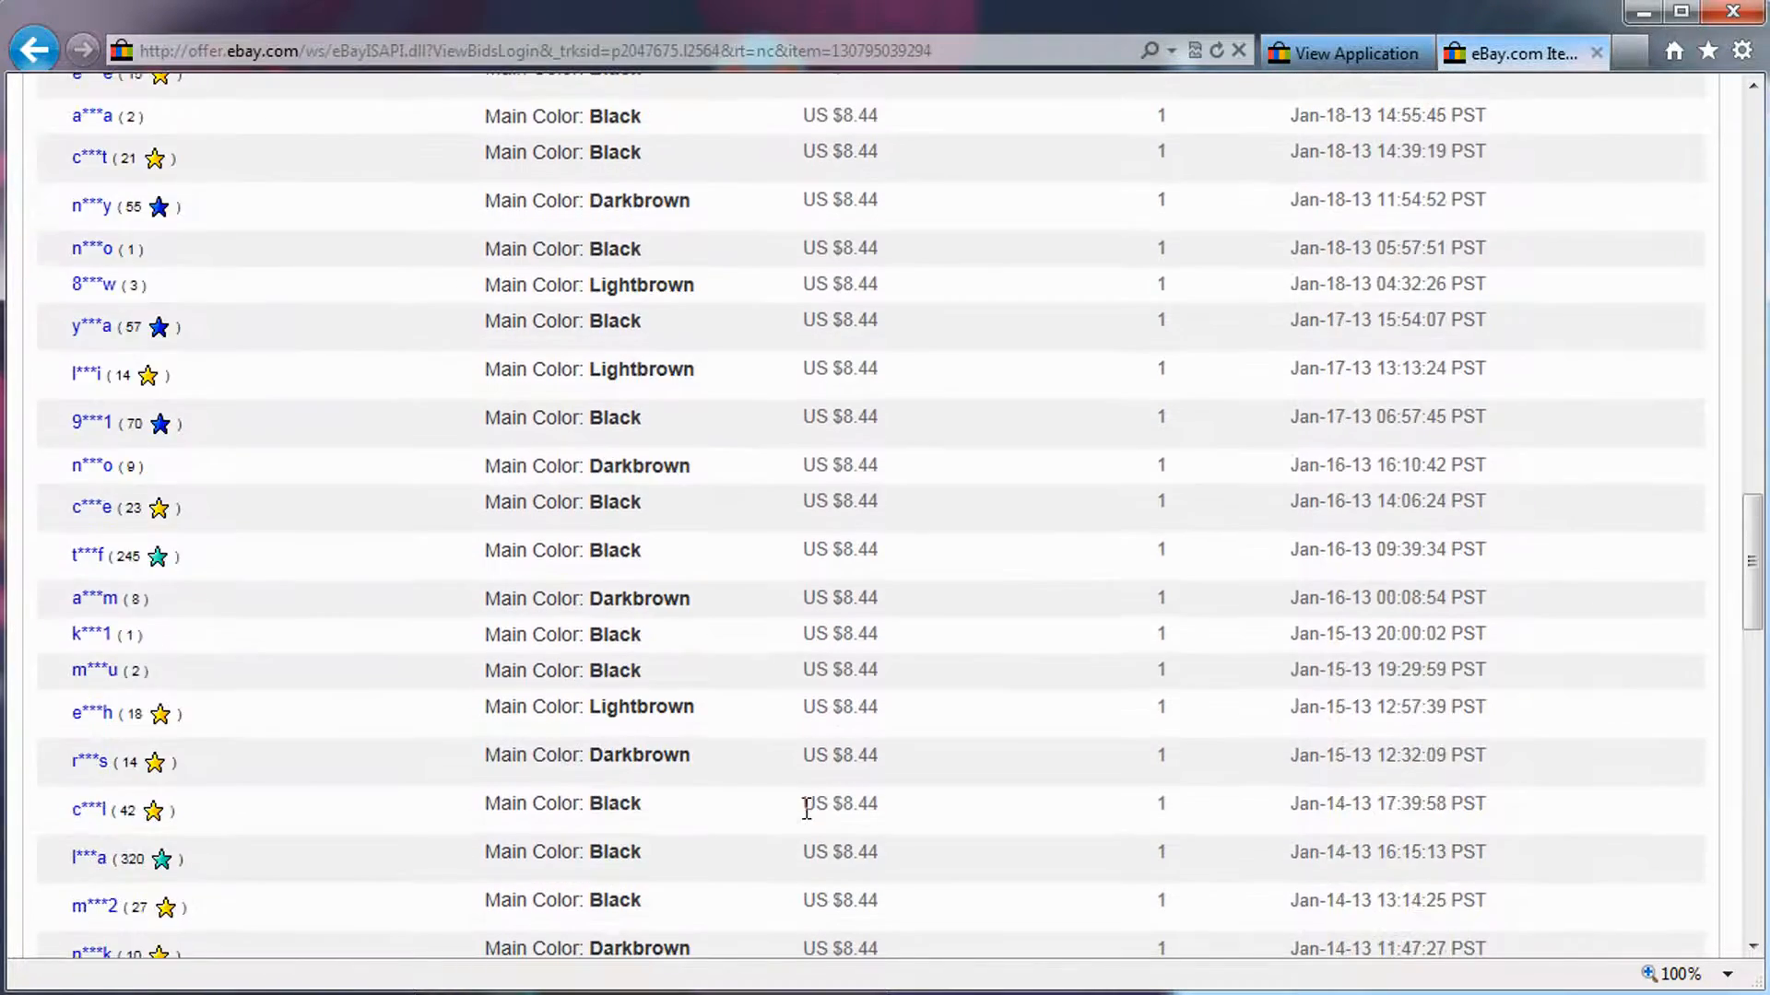
scroll(806, 809, down, 16)
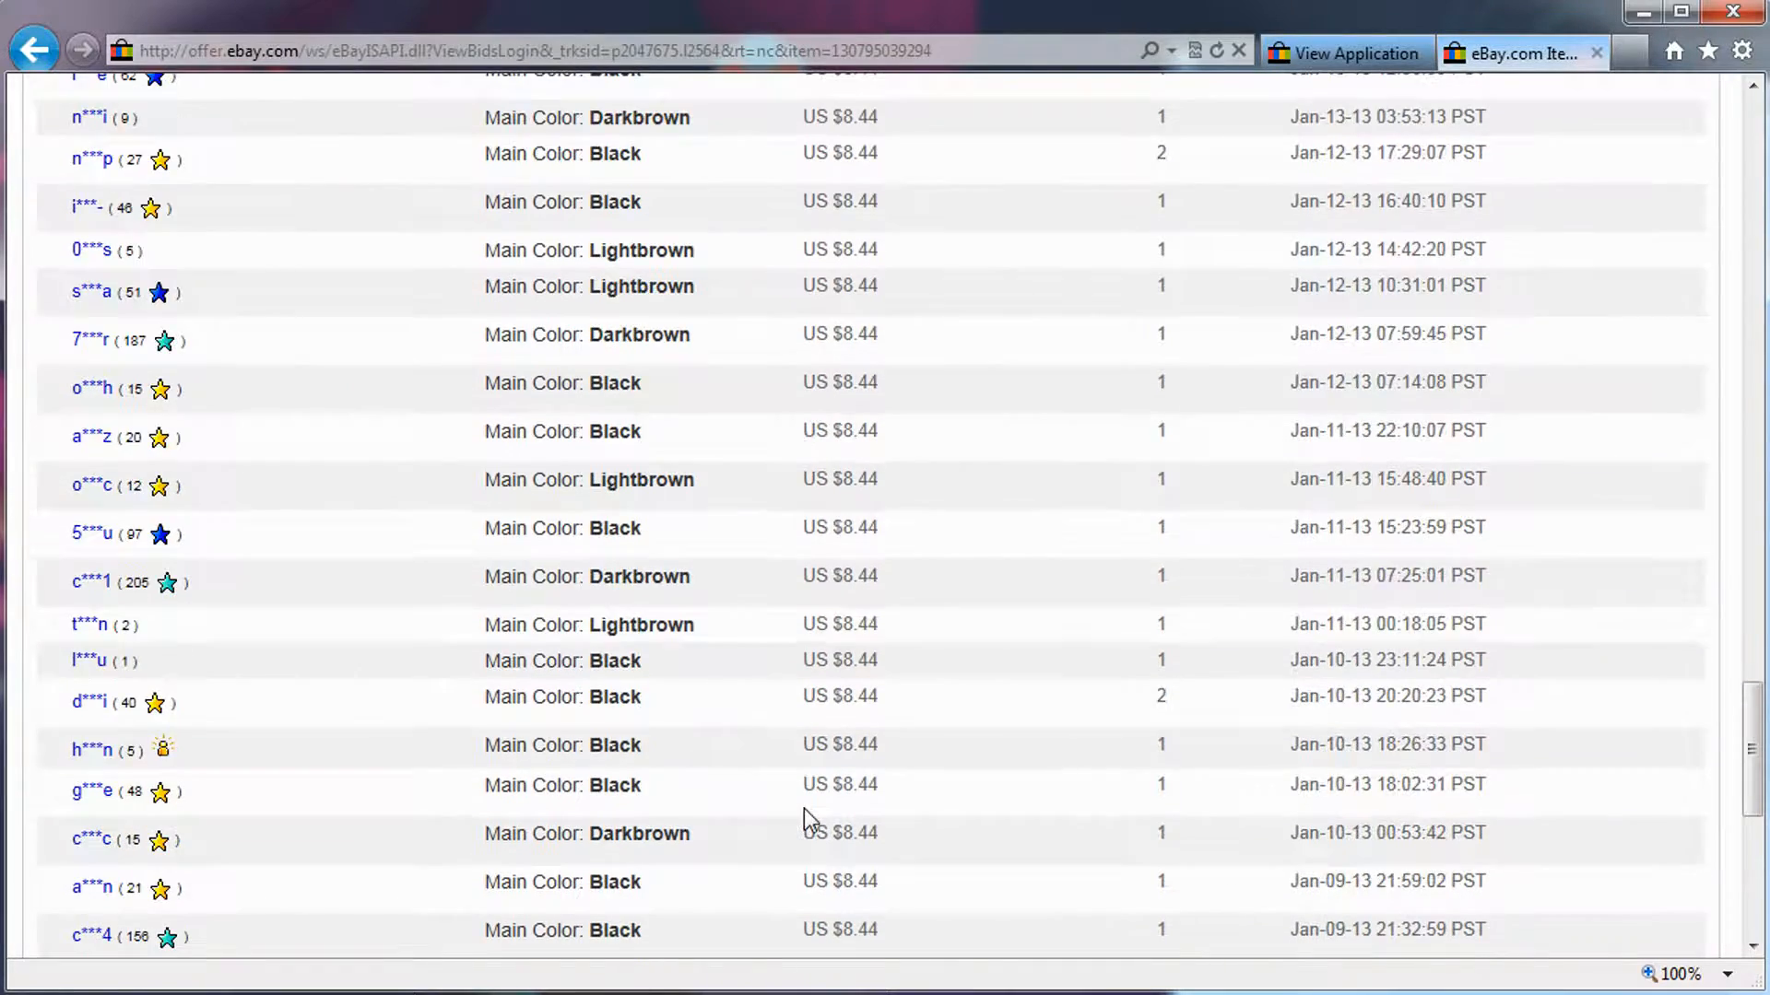
scroll(806, 816, down, 2)
scroll(829, 737, up, 4)
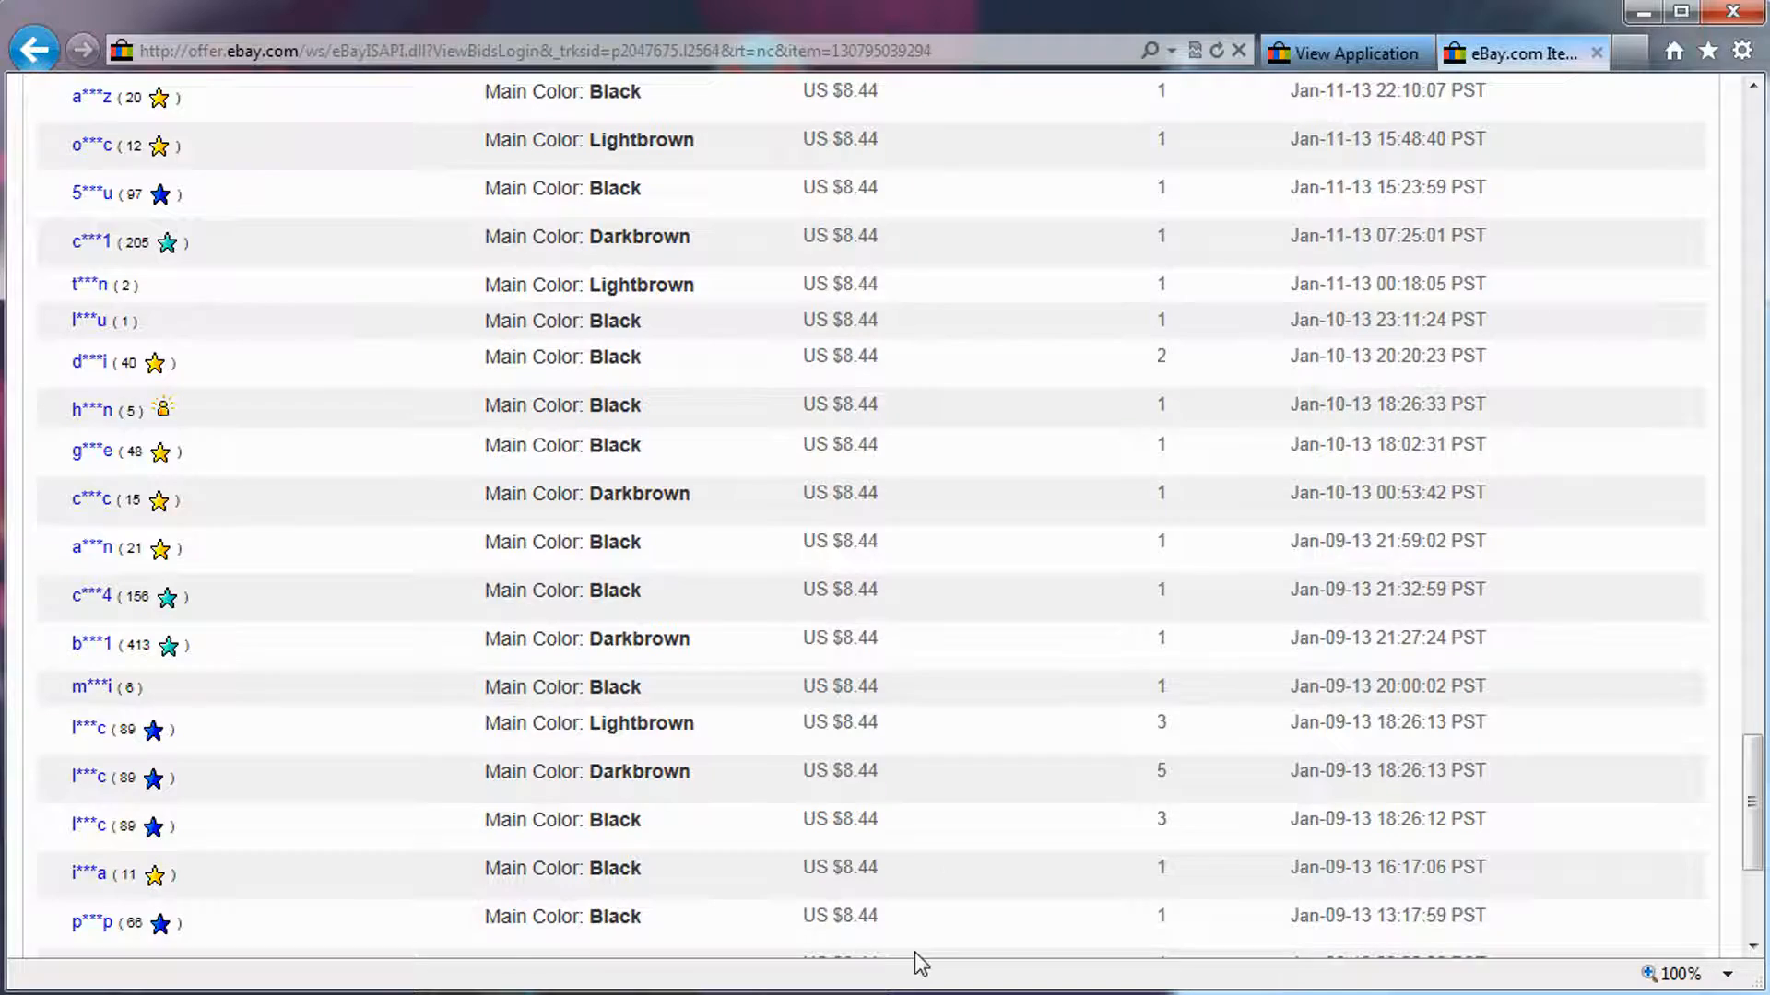
scroll(912, 825, up, 1)
scroll(906, 818, up, 8)
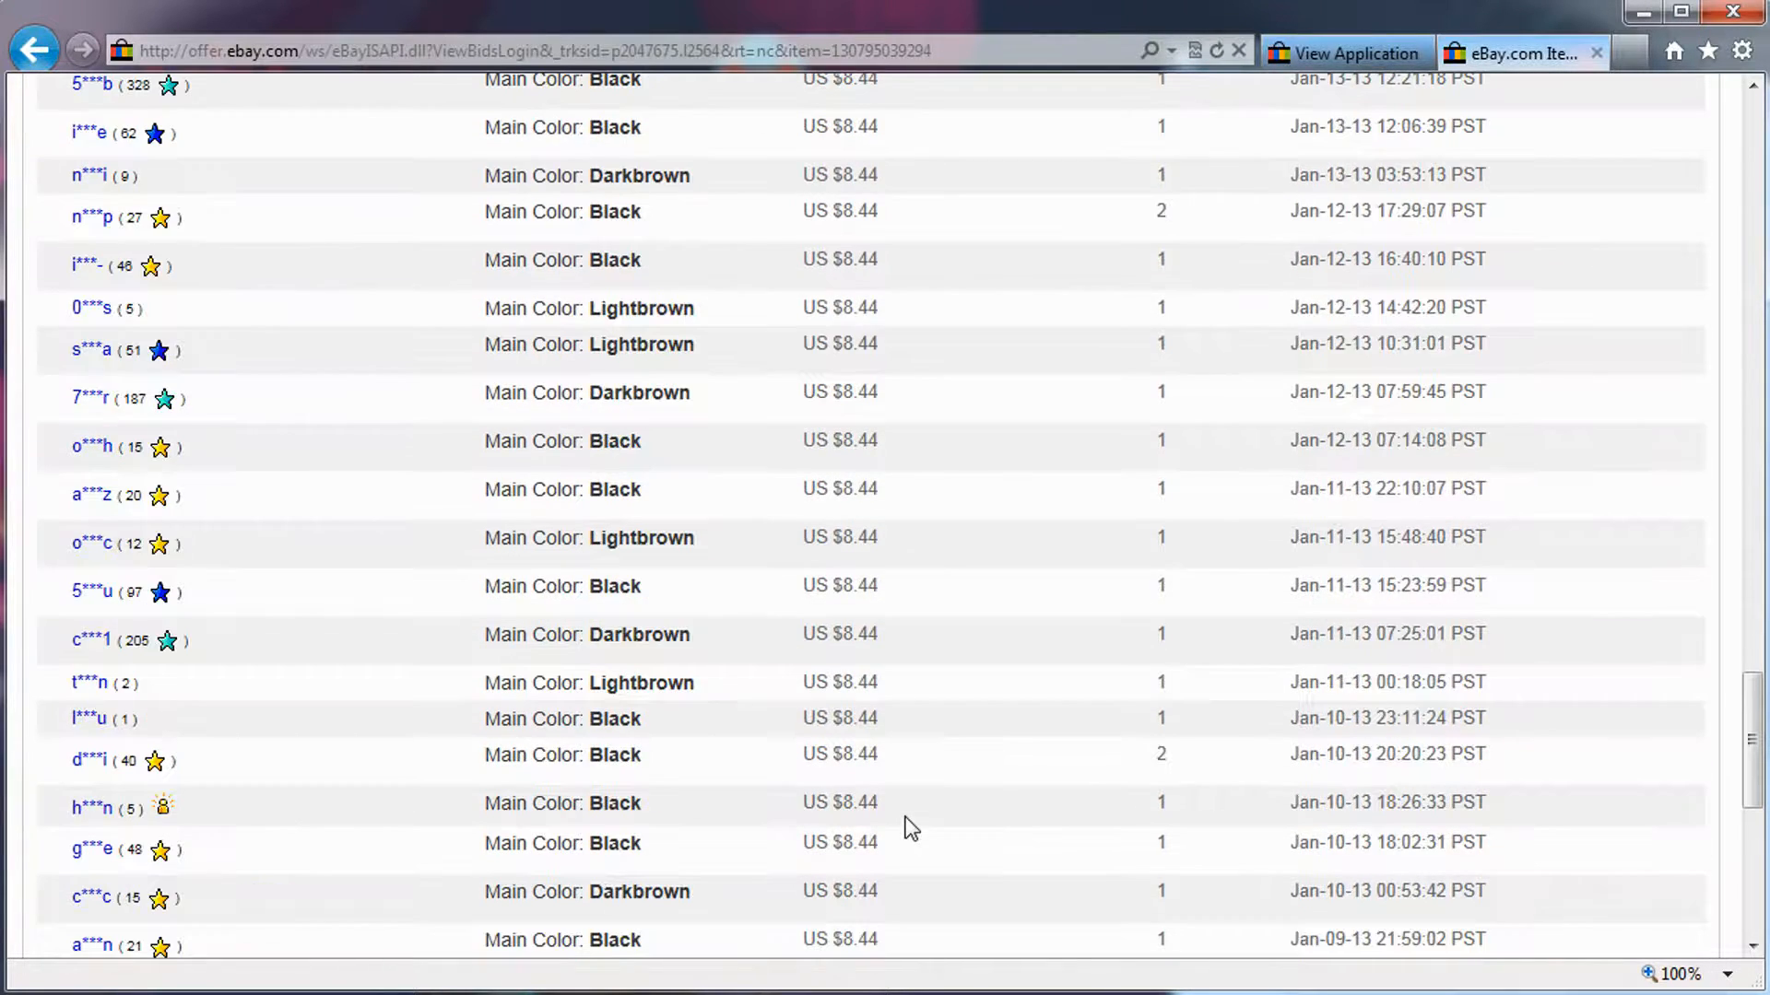
scroll(911, 827, up, 4)
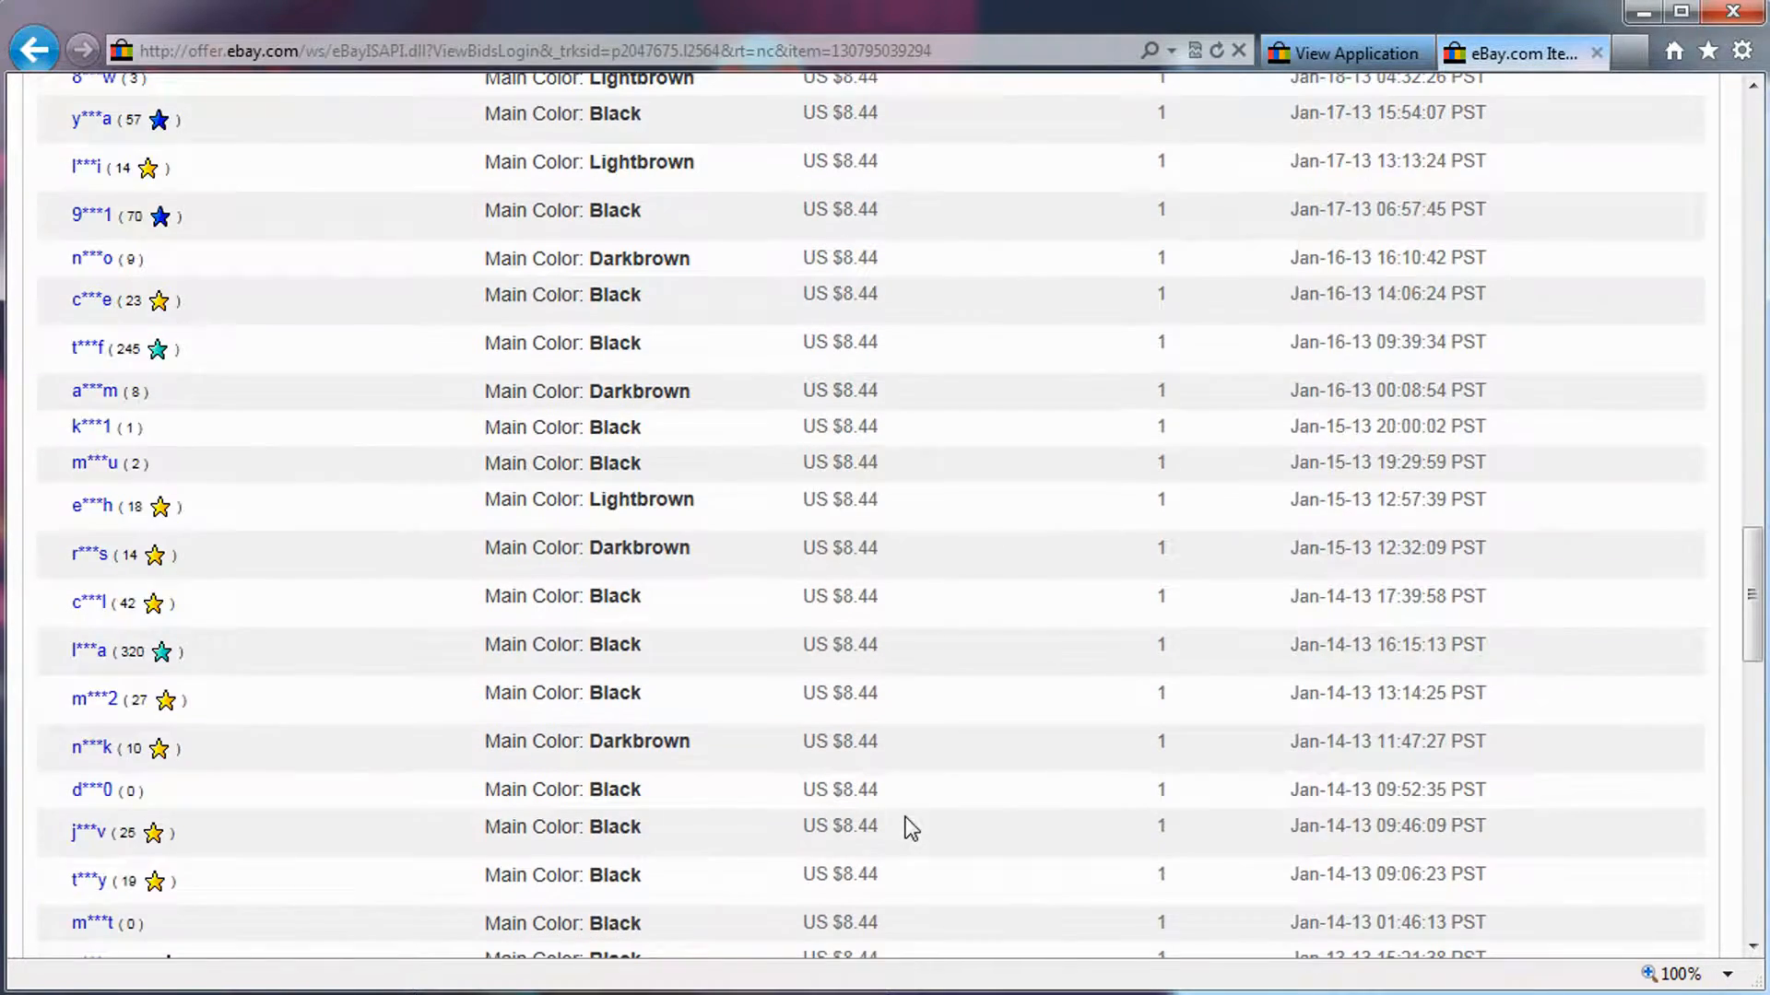
Review the remaining prices in the Cosplay wig's purchase history, return to its listing and check the number sold
scroll(911, 827, up, 4)
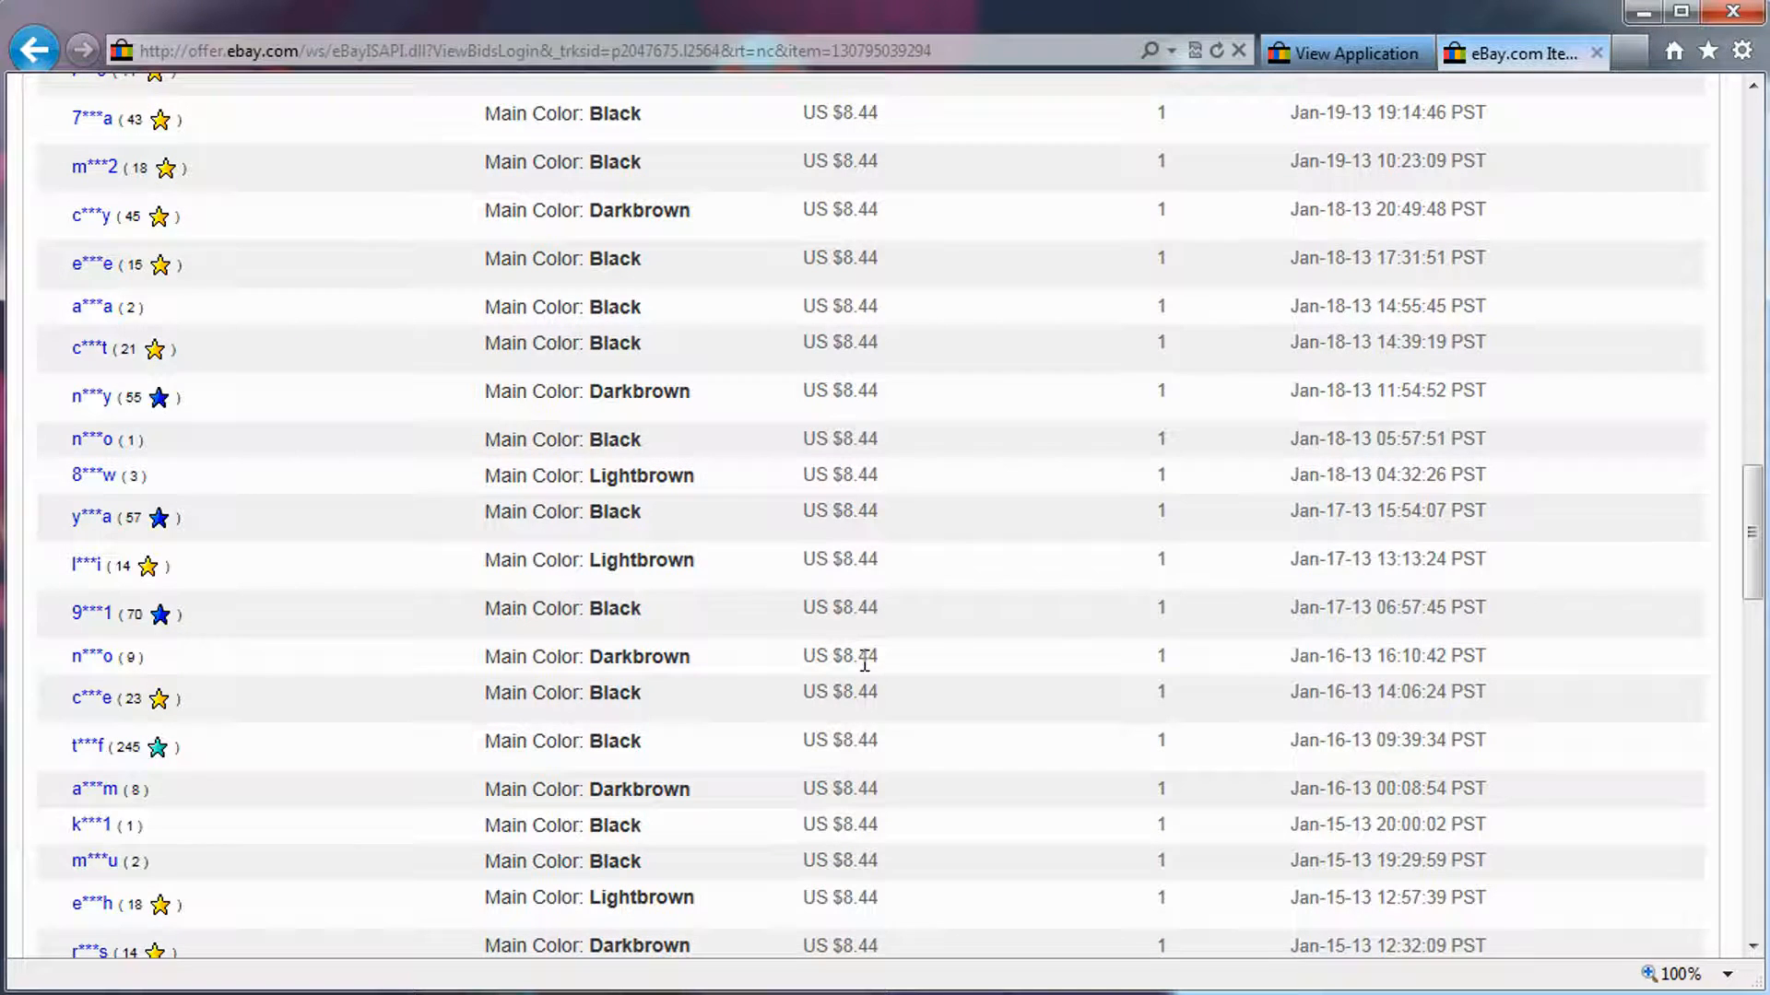
scroll(864, 660, up, 7)
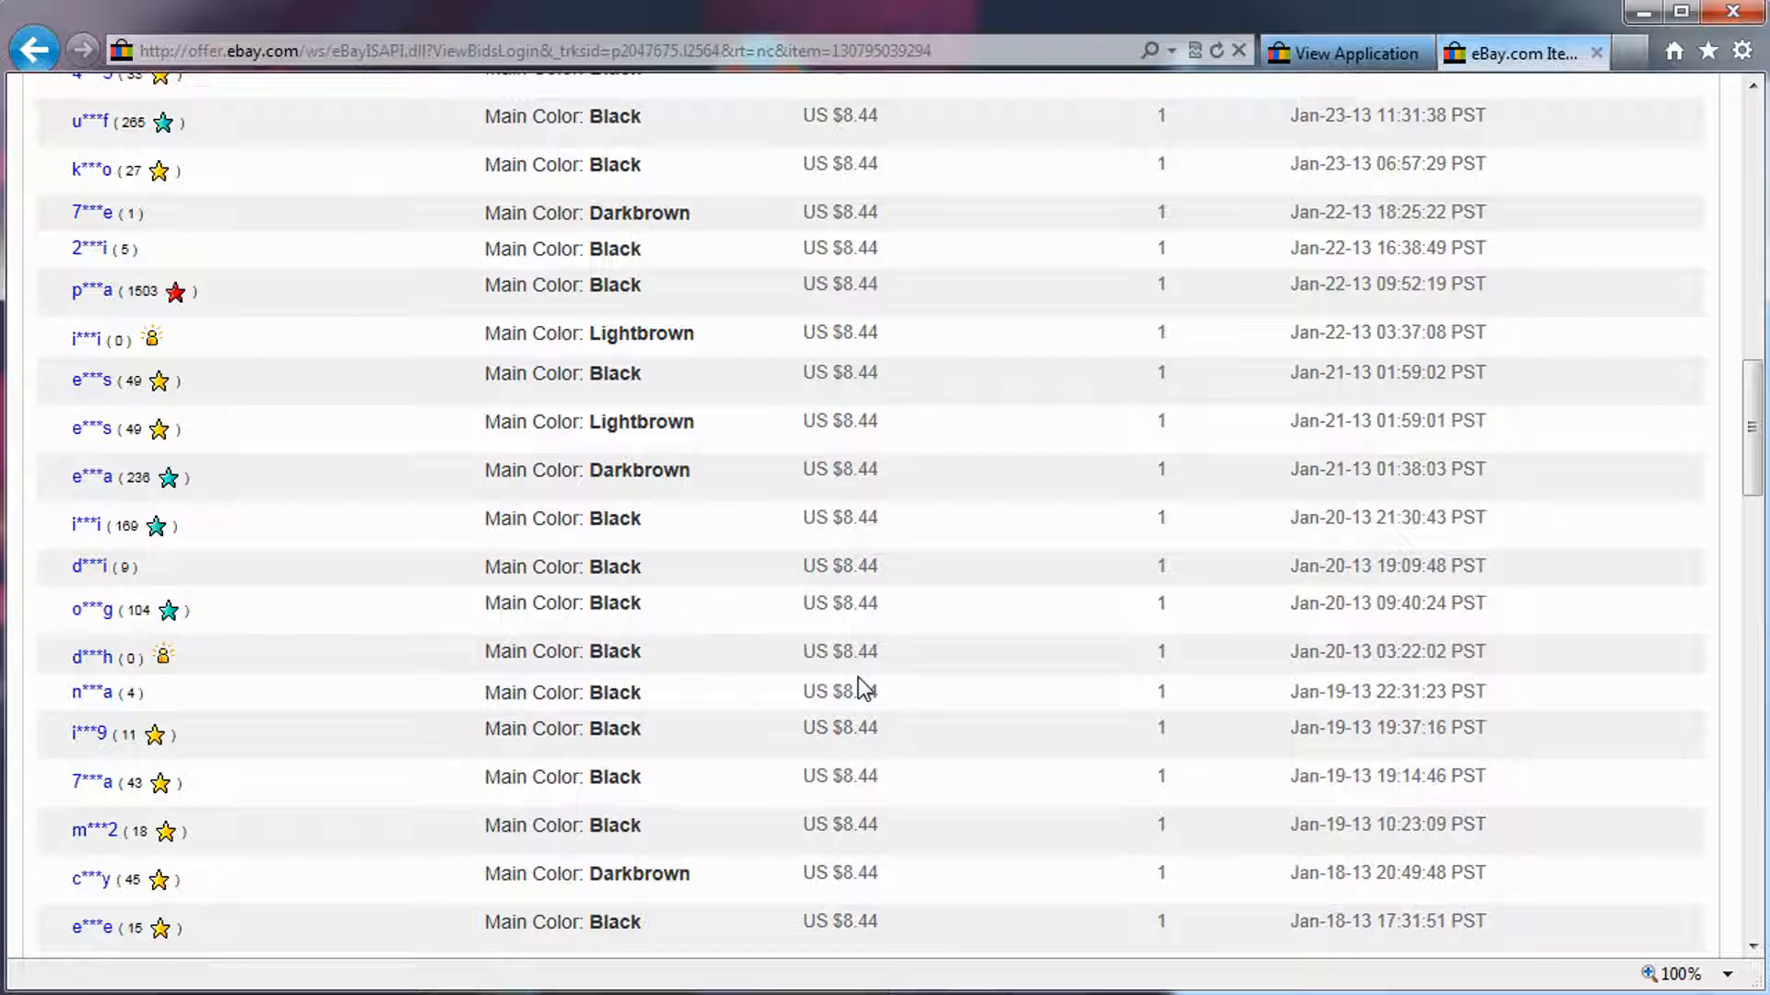
scroll(866, 682, up, 11)
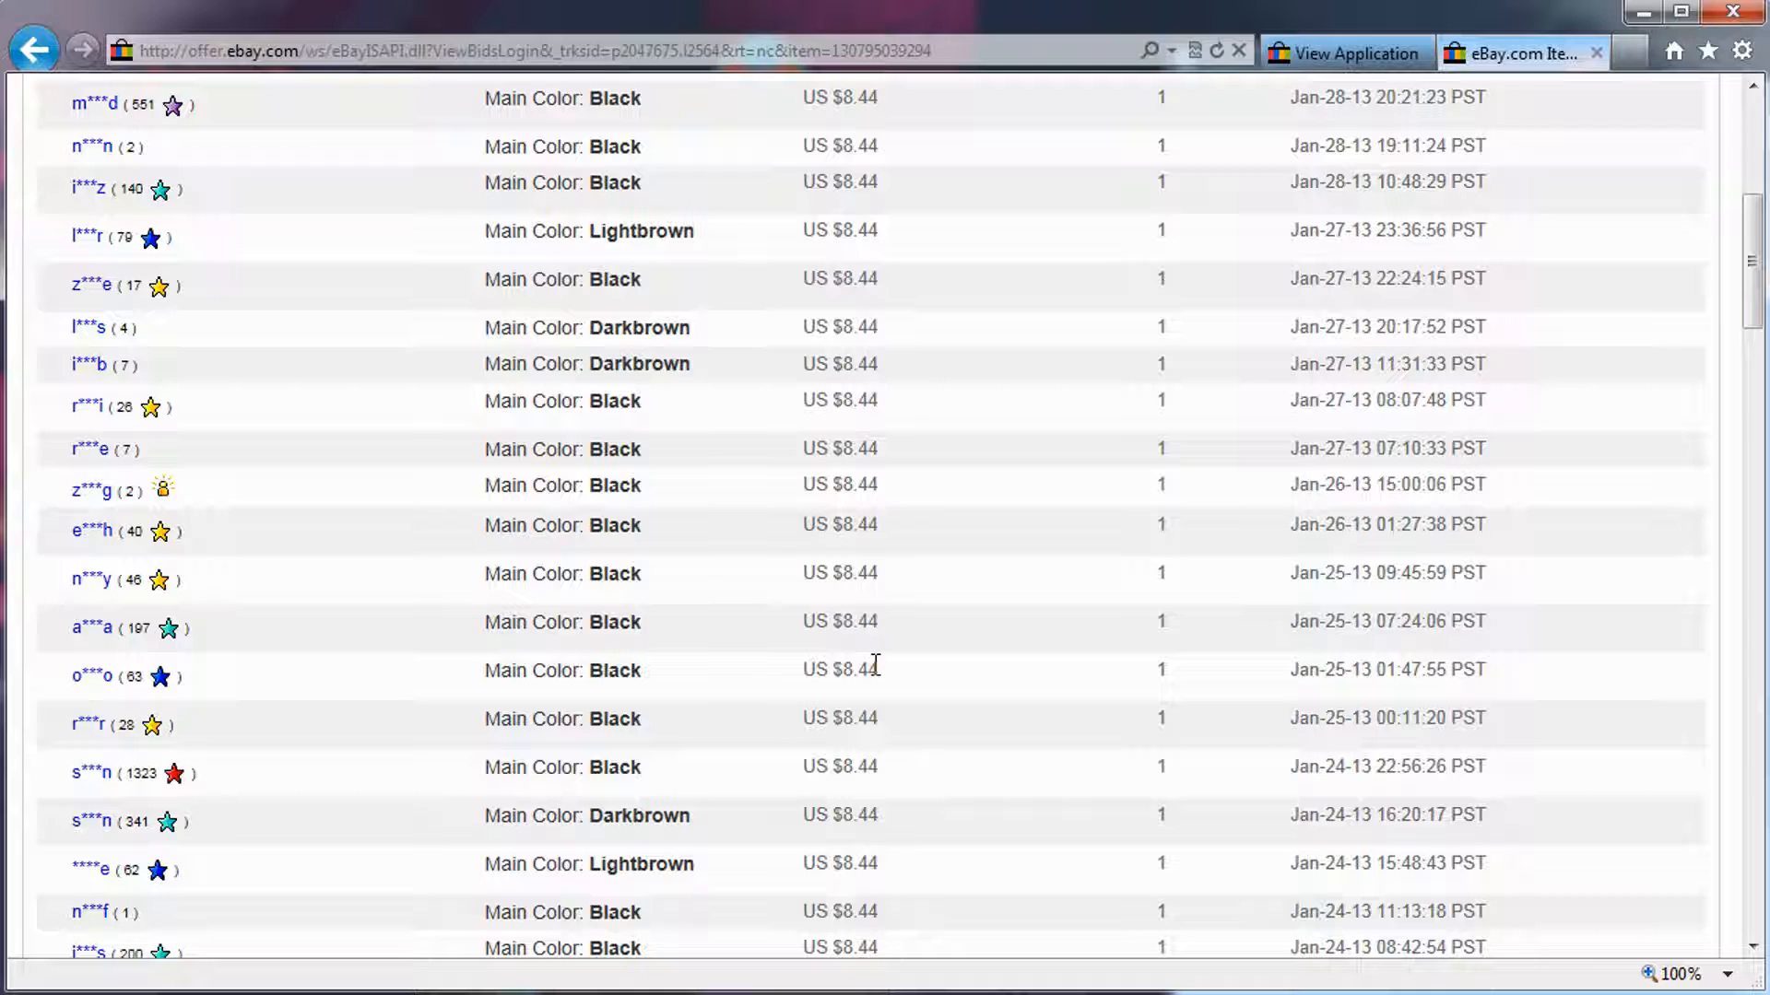
drag(844, 623, 885, 625)
click(34, 49)
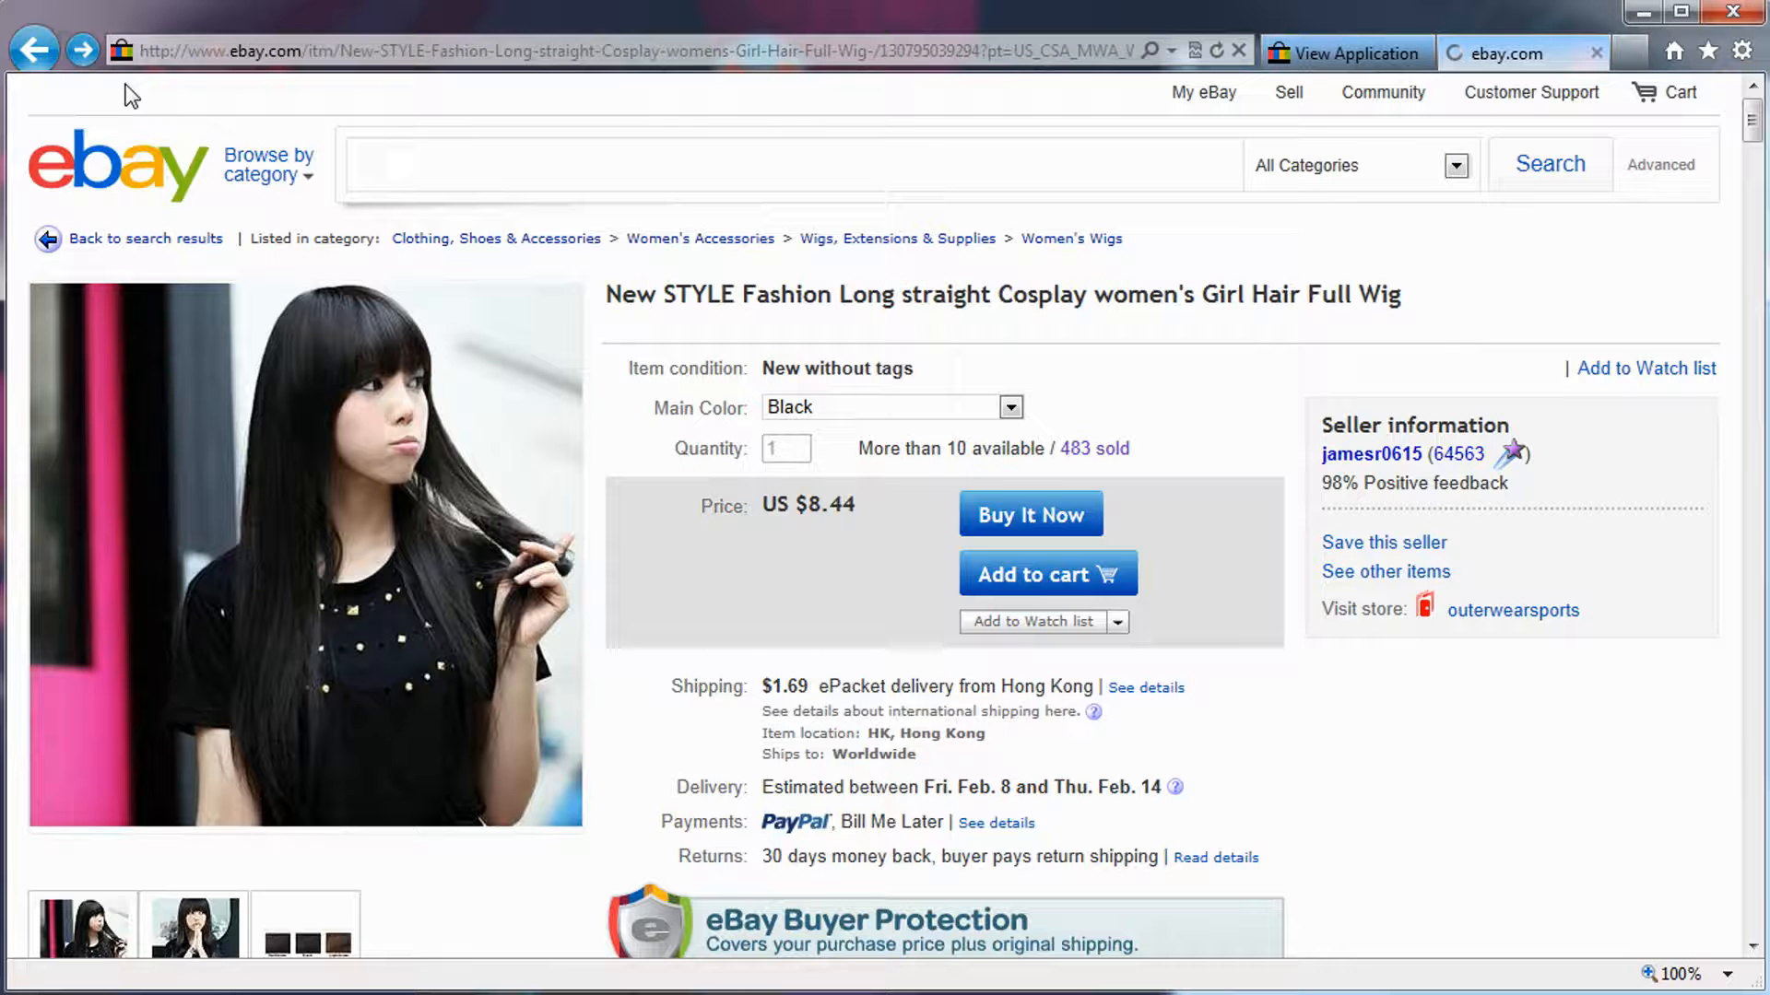
drag(1141, 446, 1075, 457)
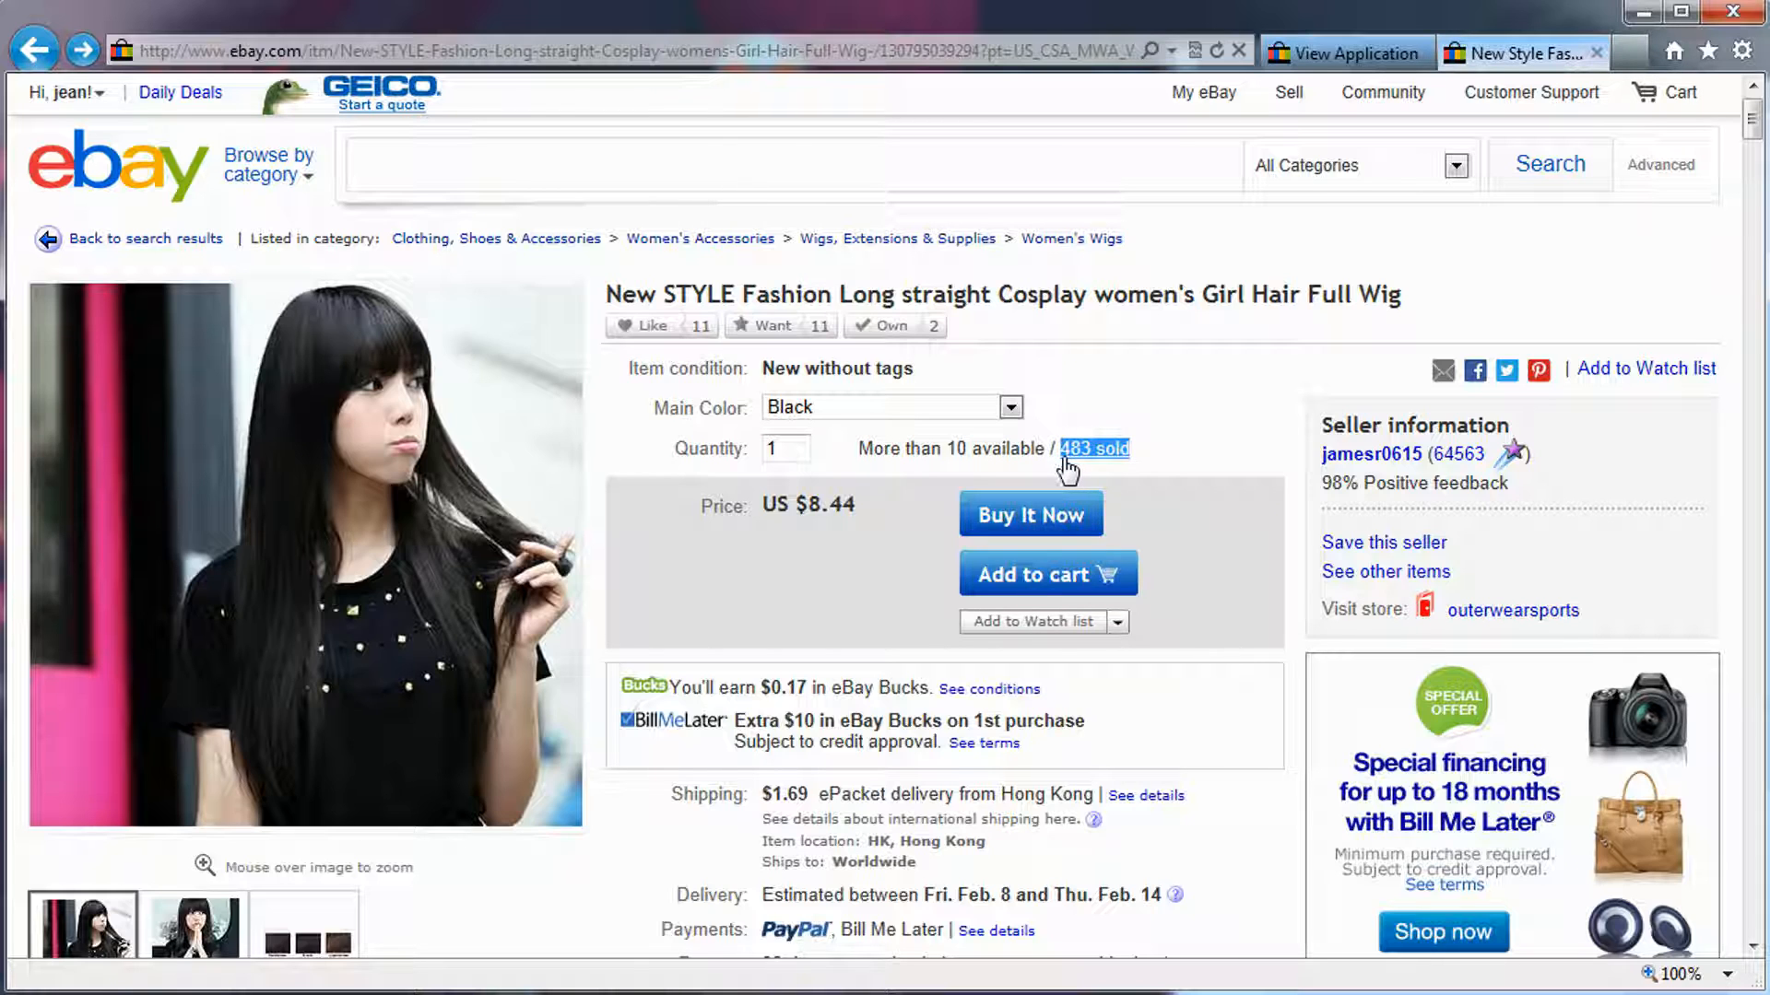
Switch back to Ki DynaPrice and open the Auto Create Rules page
click(1353, 53)
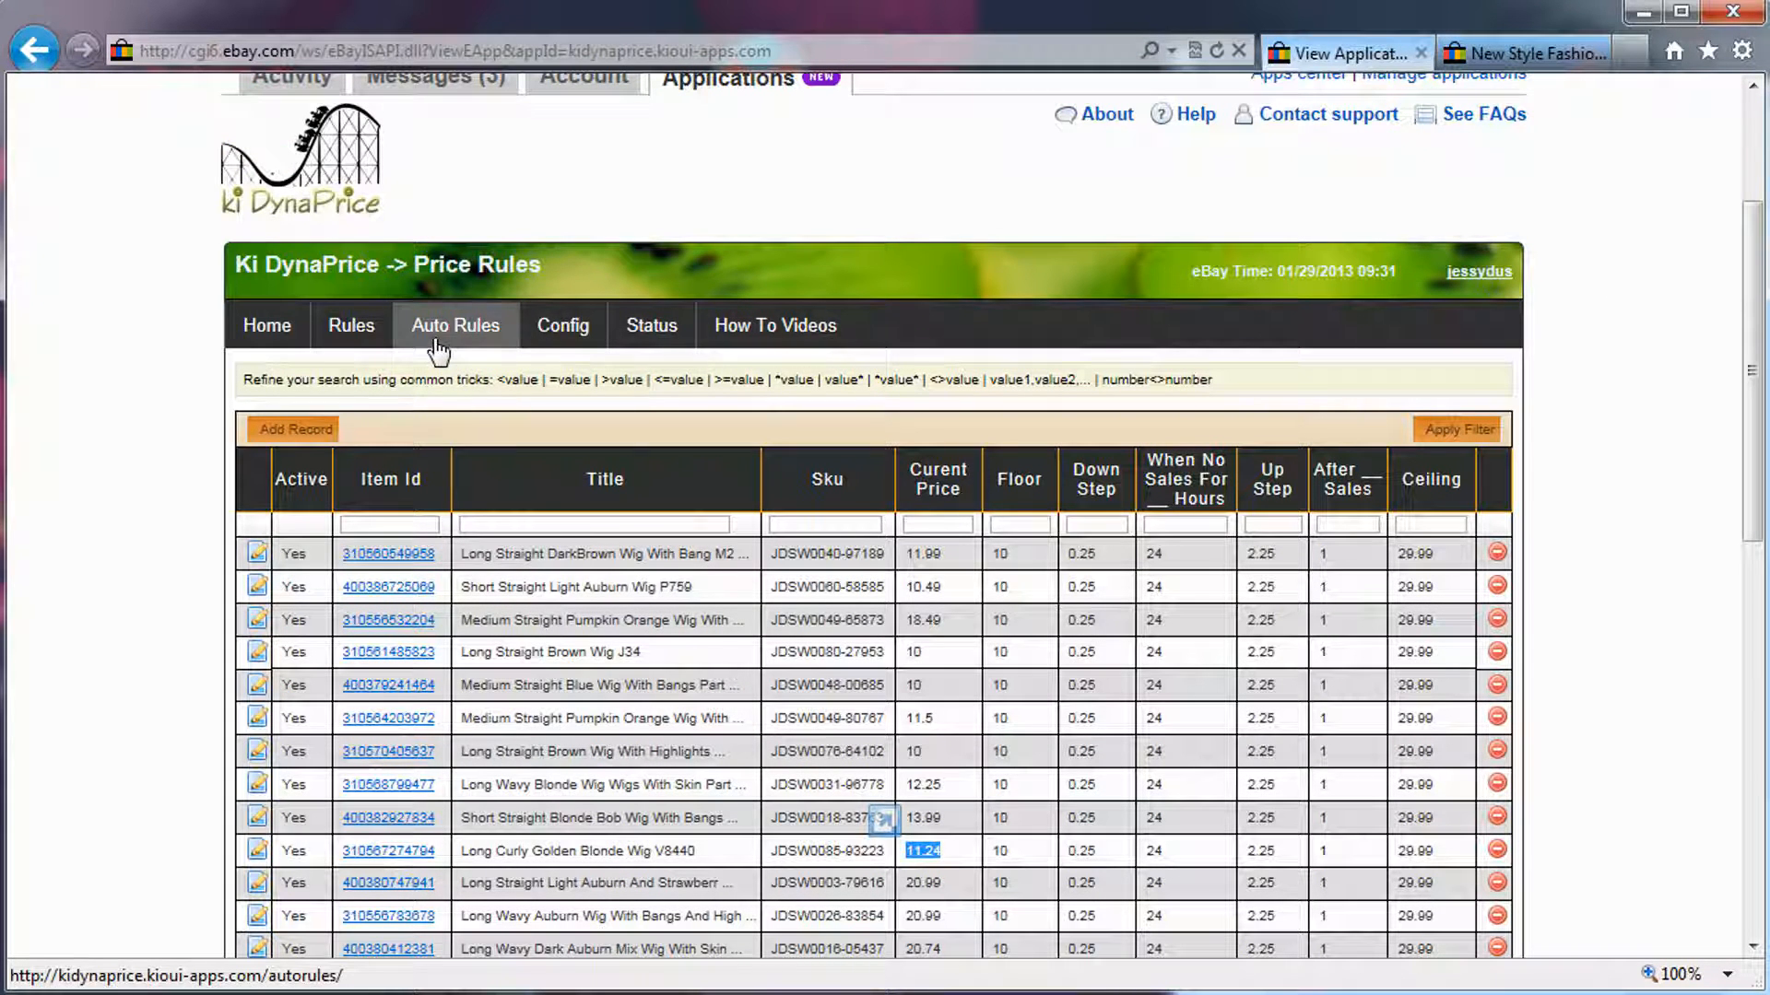
click(508, 569)
drag(508, 569, 590, 749)
click(616, 712)
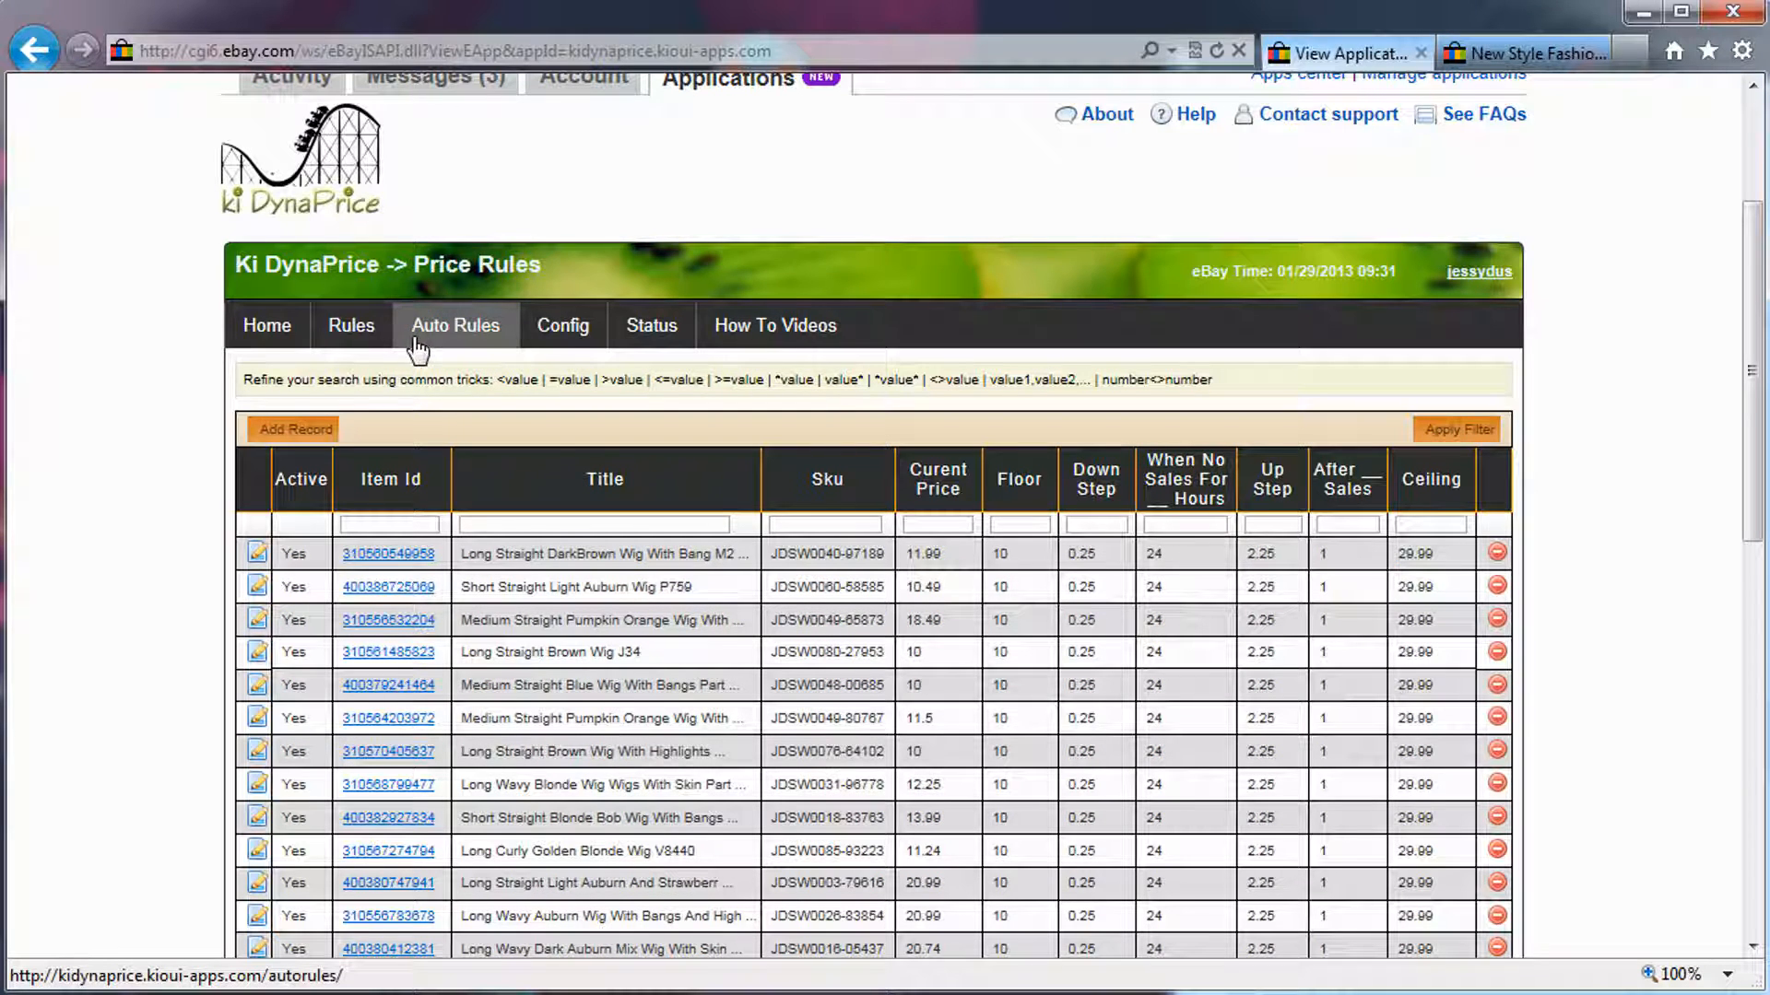
click(470, 343)
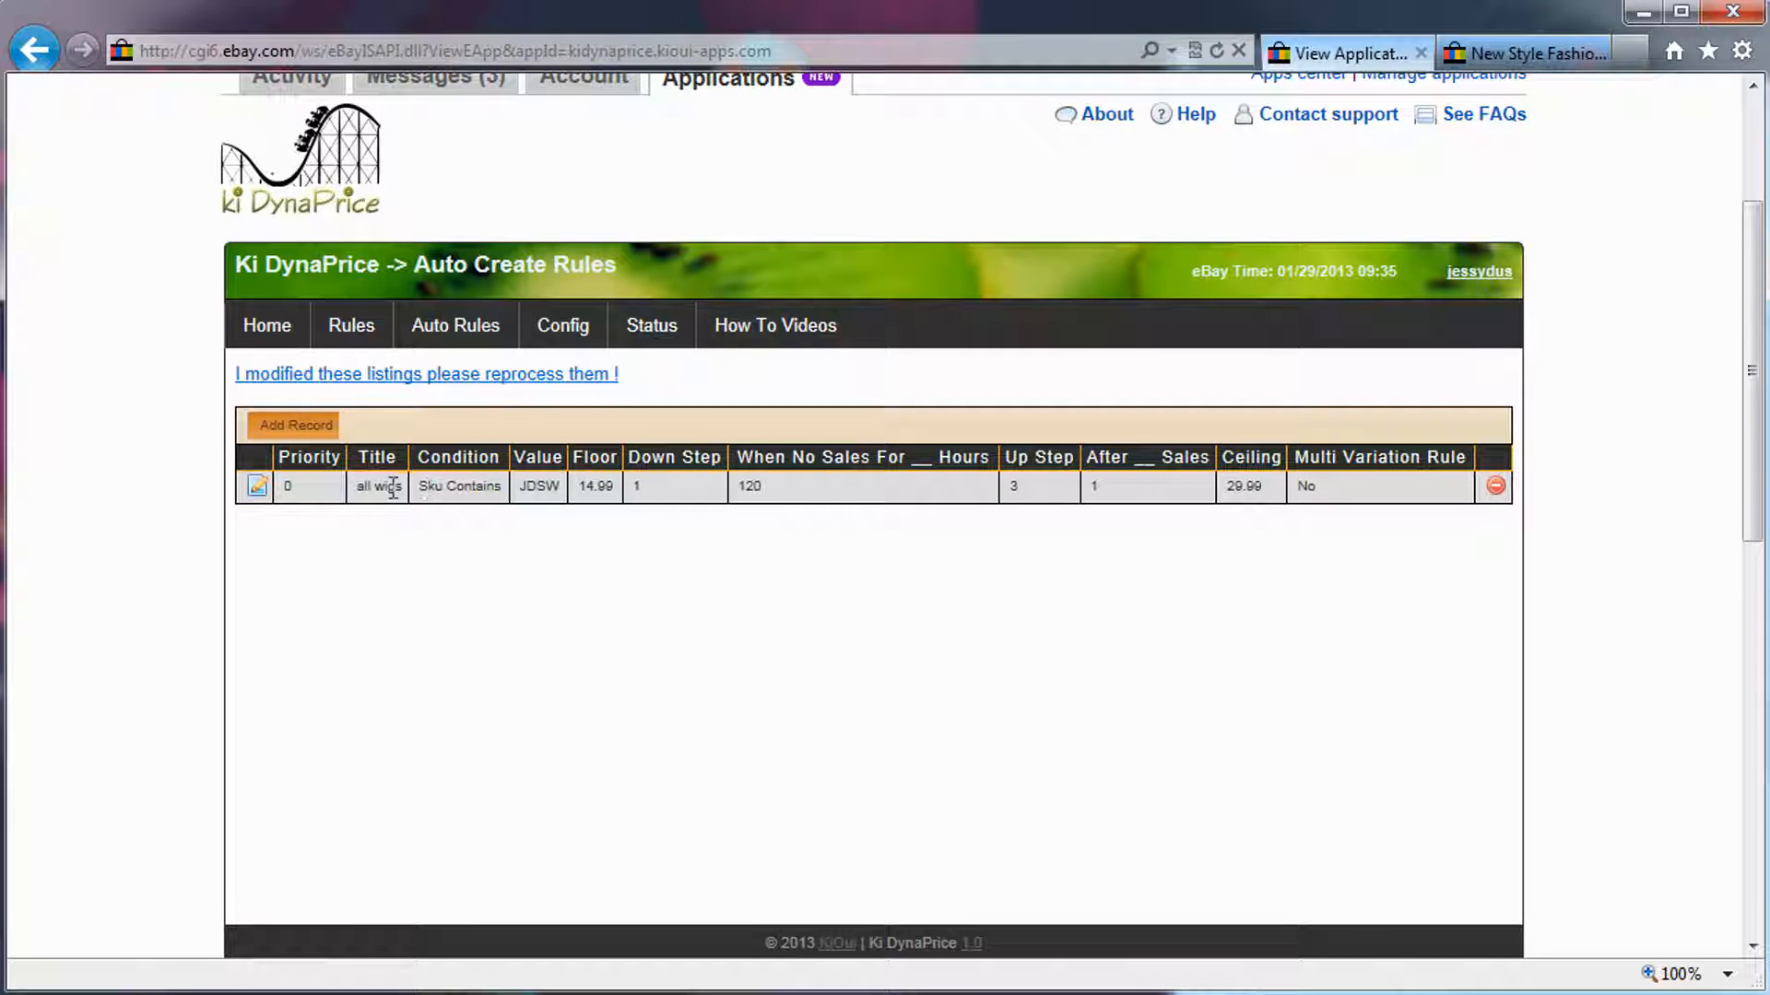
Examine the "all wigs" auto rule's condition, value, floor, down step, no-sales hours, up step and ceiling
triple_click(448, 492)
click(532, 486)
double_click(532, 486)
drag(559, 491, 643, 486)
double_click(584, 487)
double_click(635, 485)
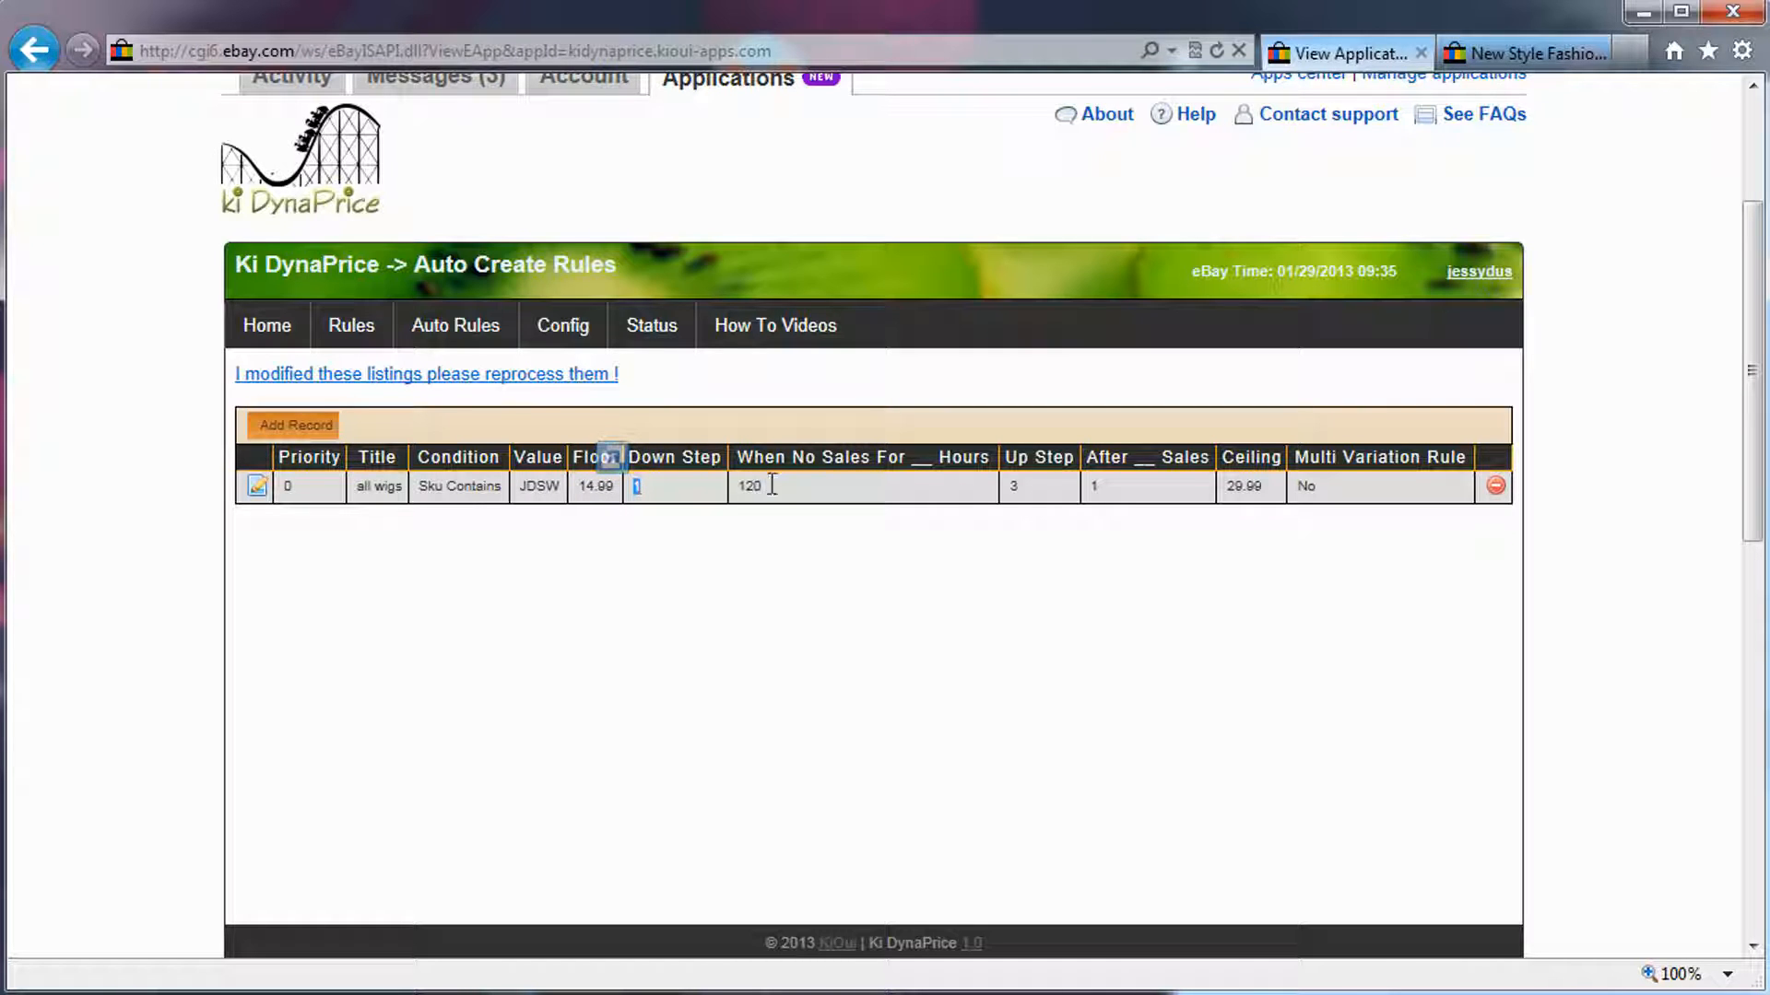
double_click(748, 487)
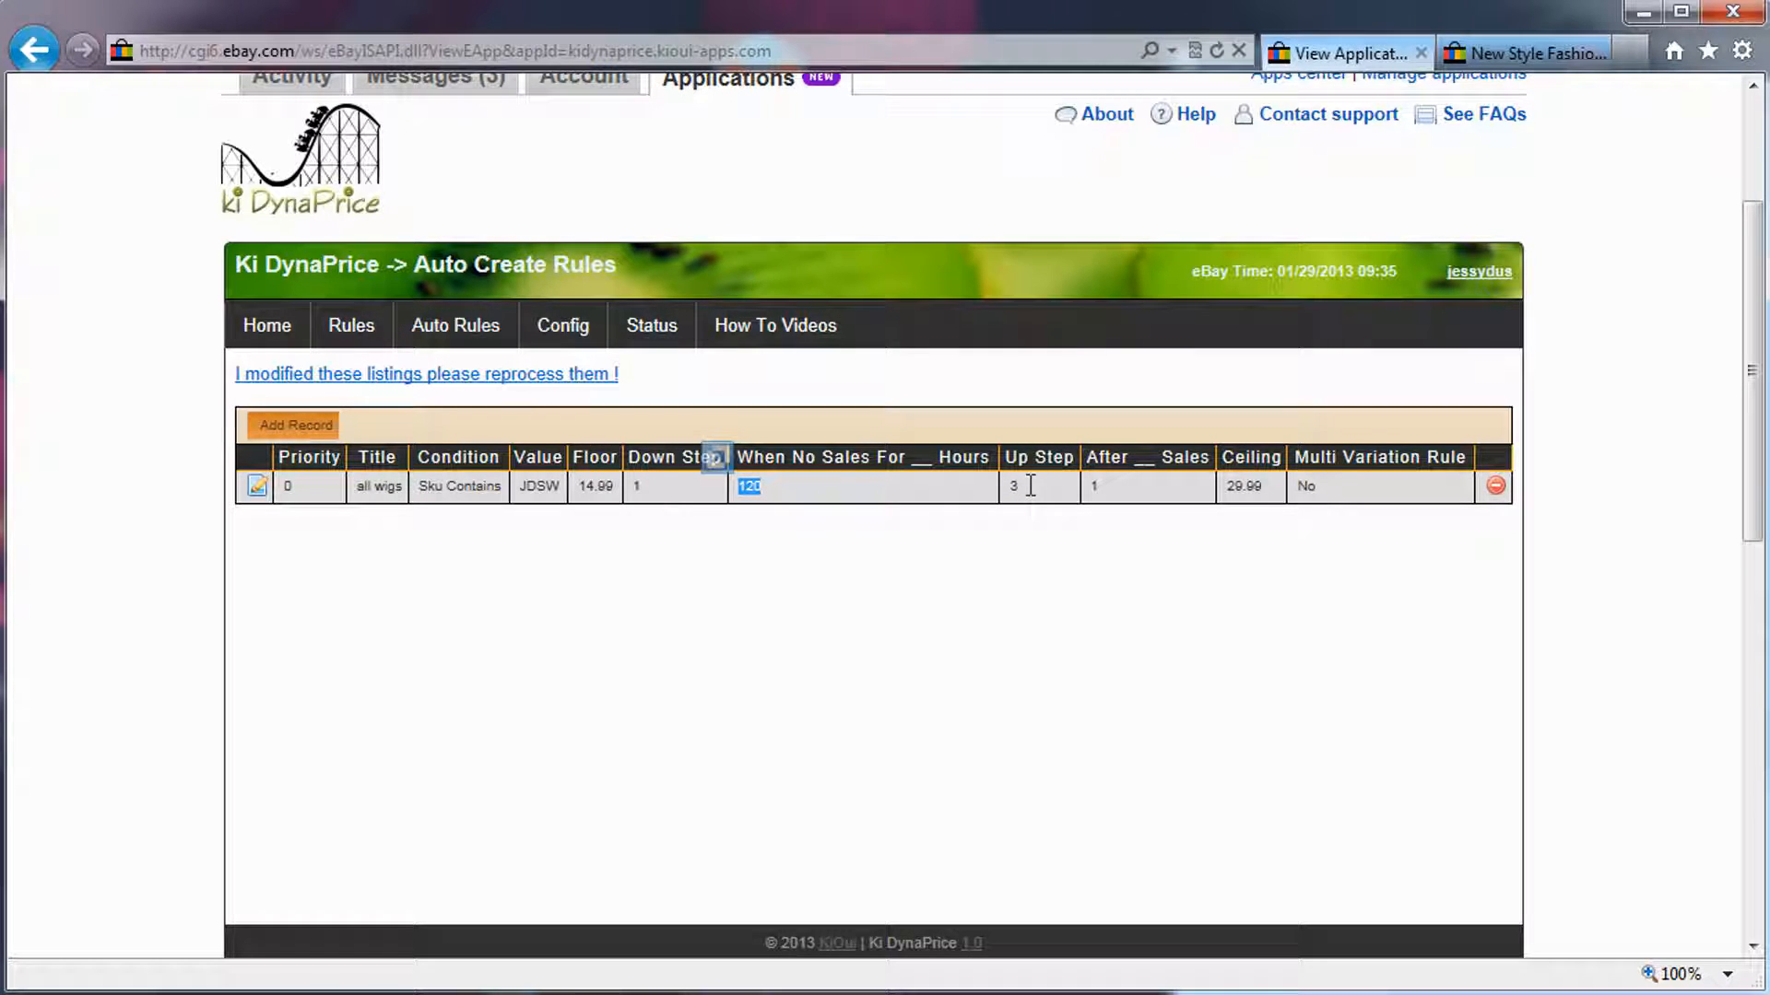
drag(1030, 488, 1093, 488)
drag(1267, 487, 1224, 487)
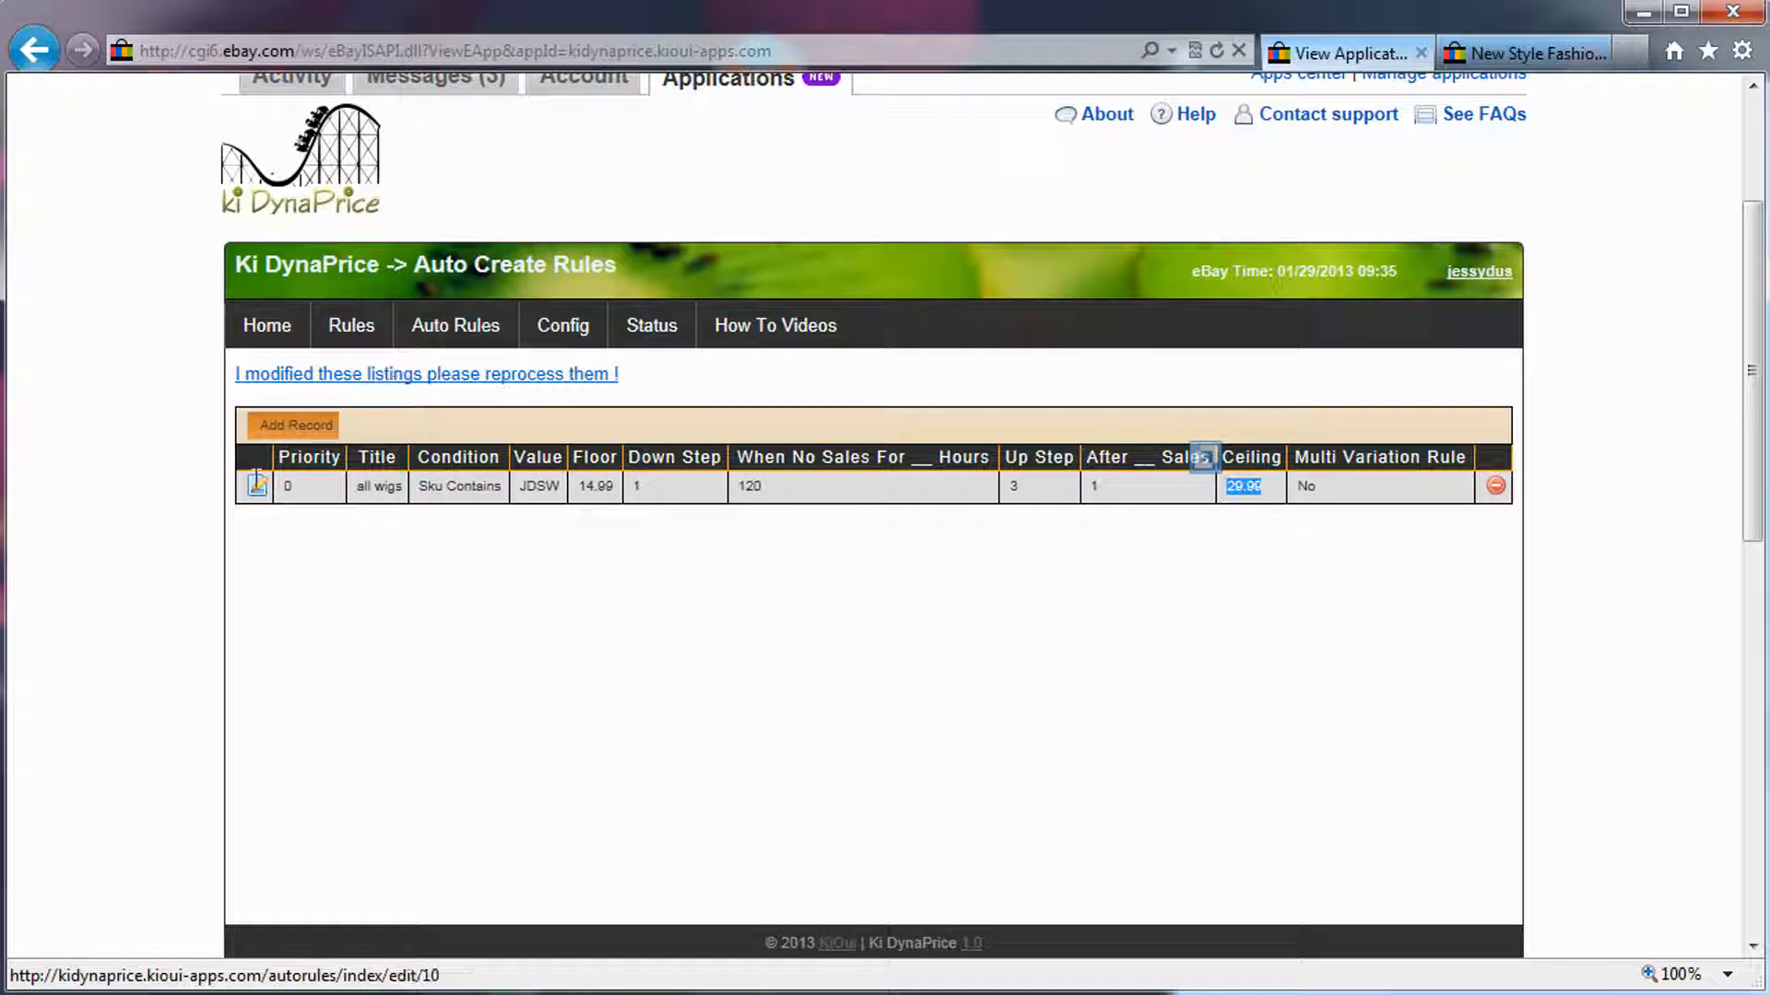
Start a new auto rule record, try the Title Contains and Sku Contains conditions, and turn off Activate Created Rule
click(282, 429)
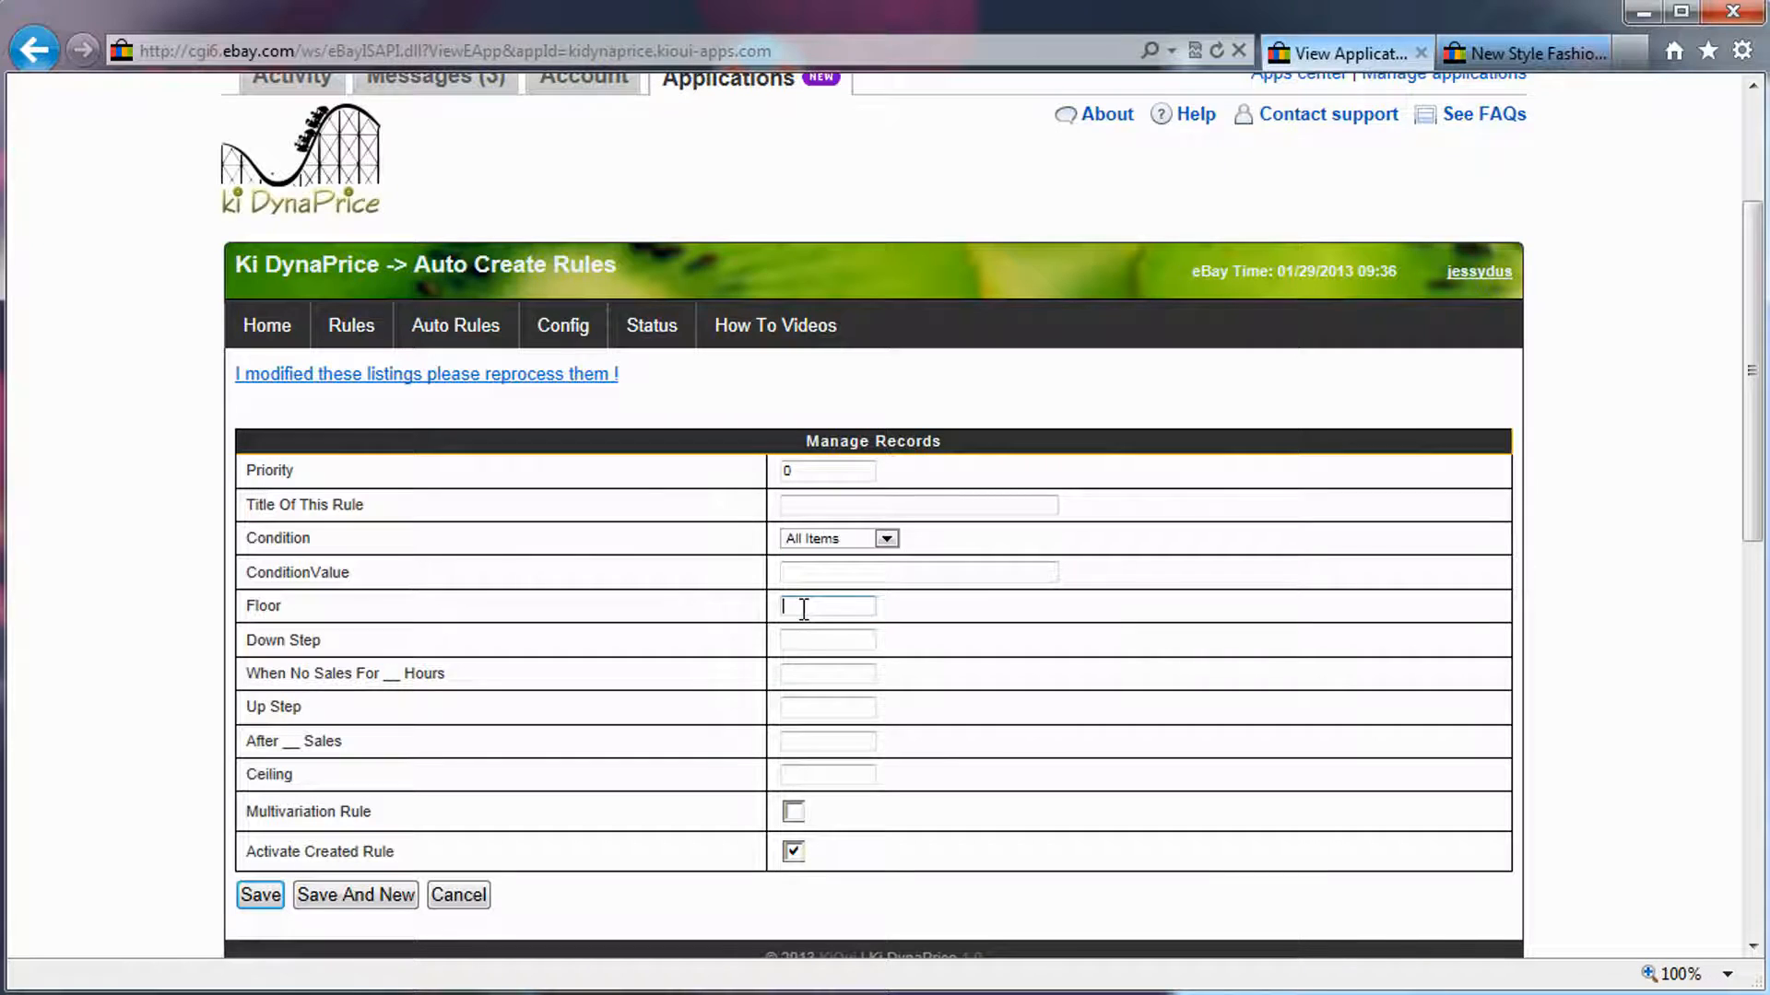
click(814, 641)
click(864, 538)
click(796, 573)
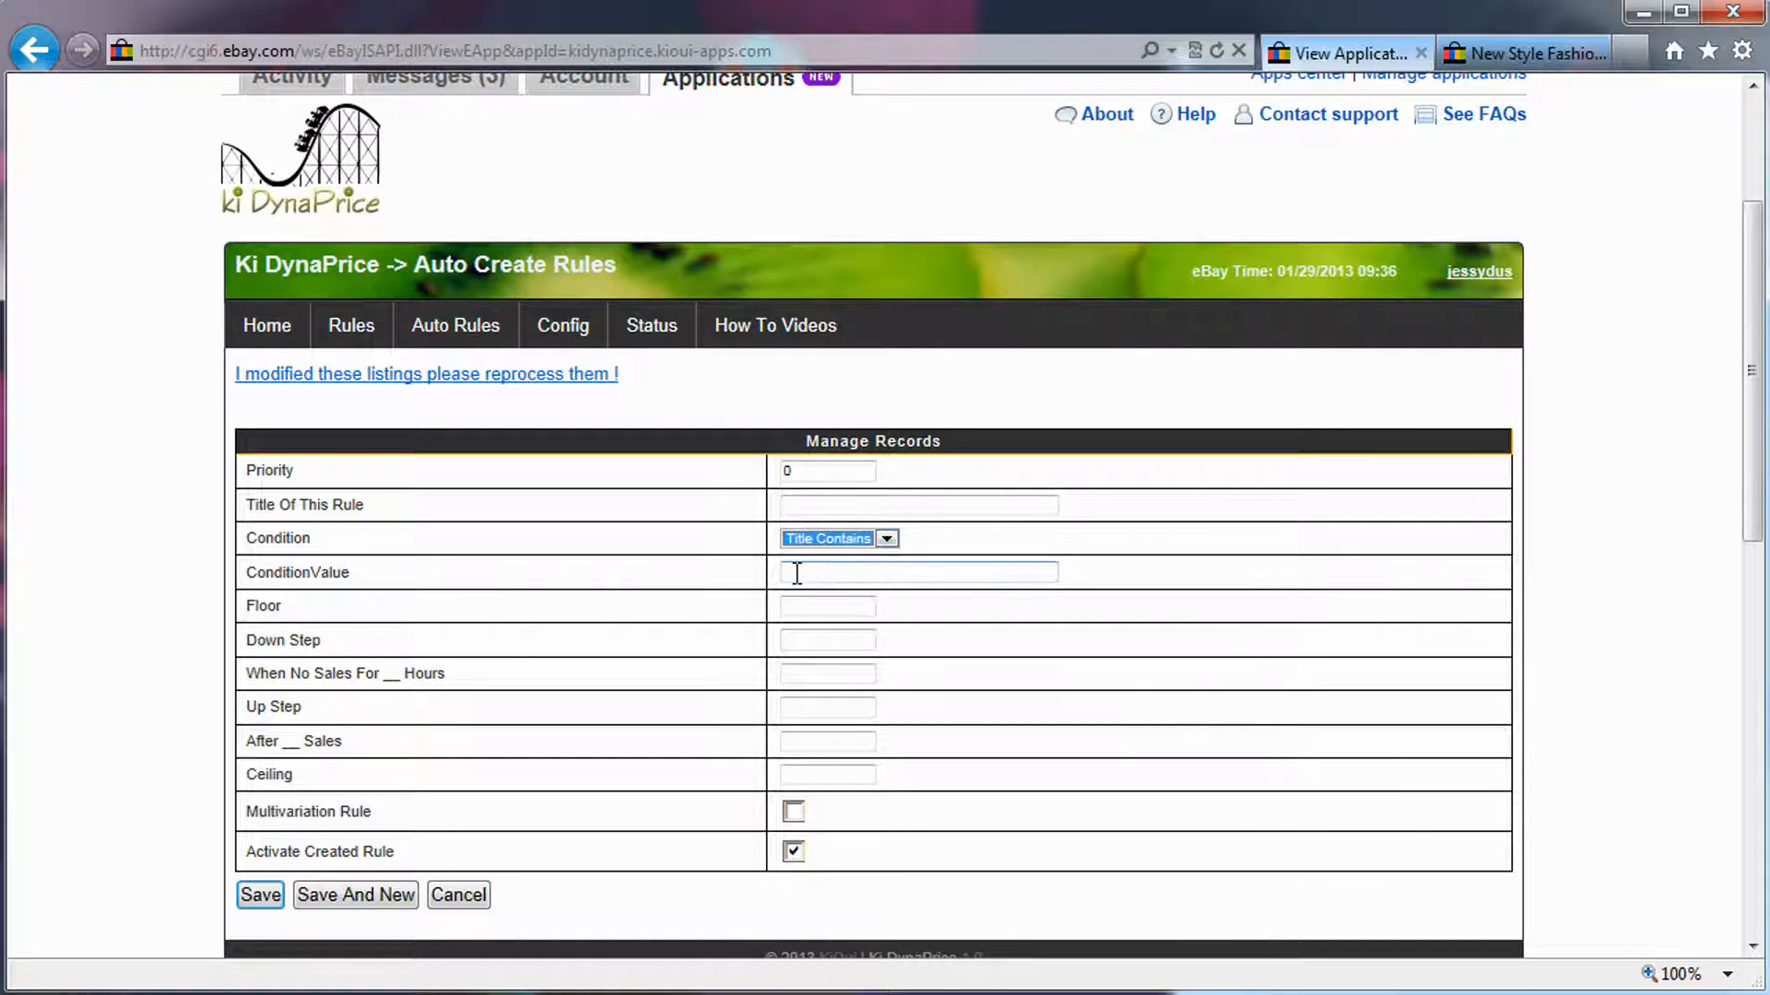
click(886, 538)
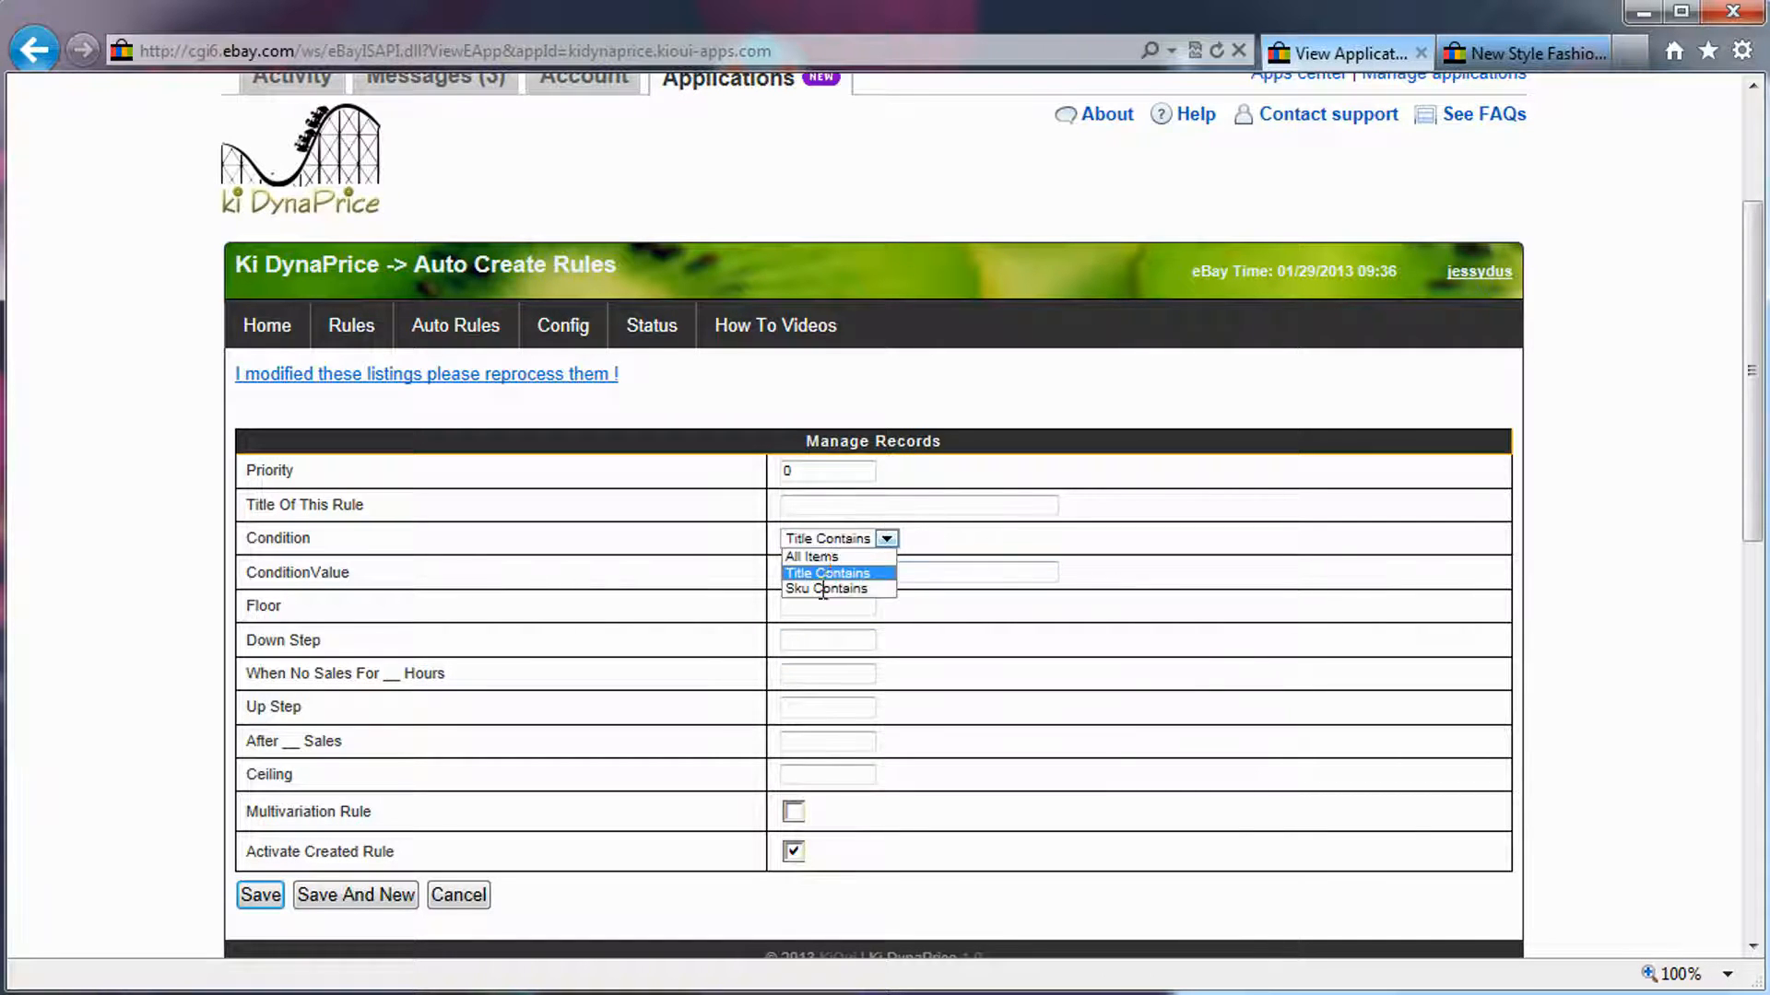
click(823, 589)
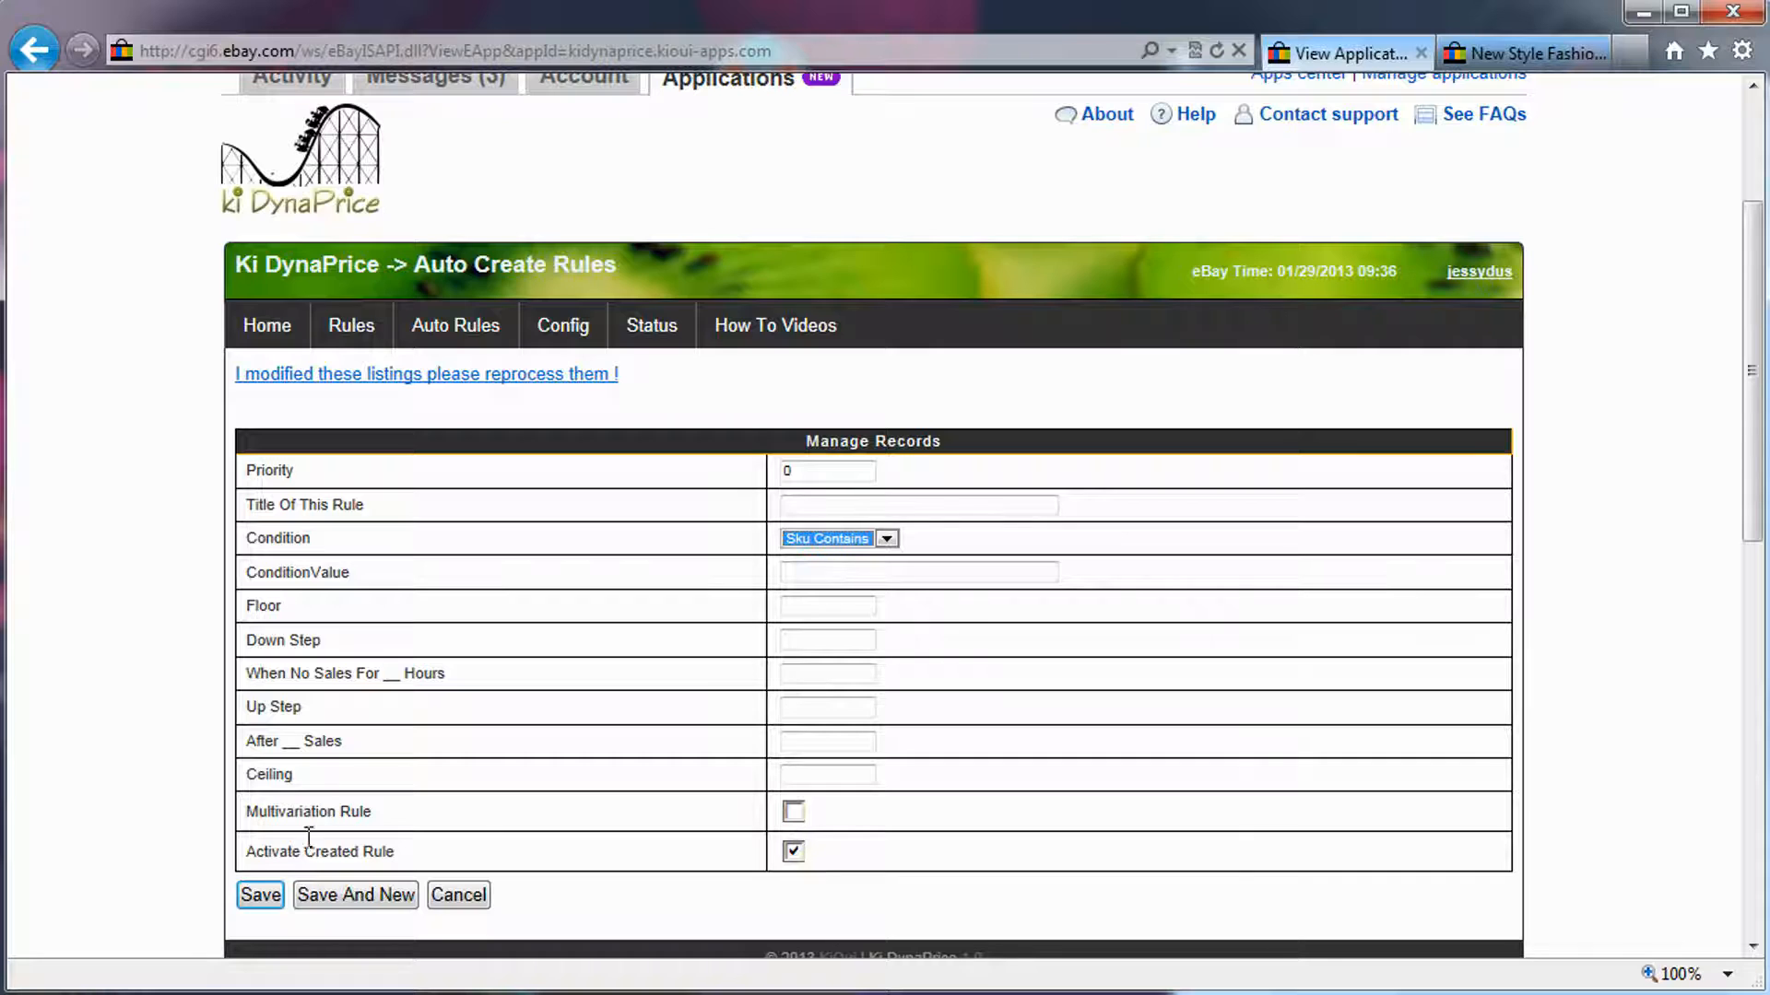
click(794, 853)
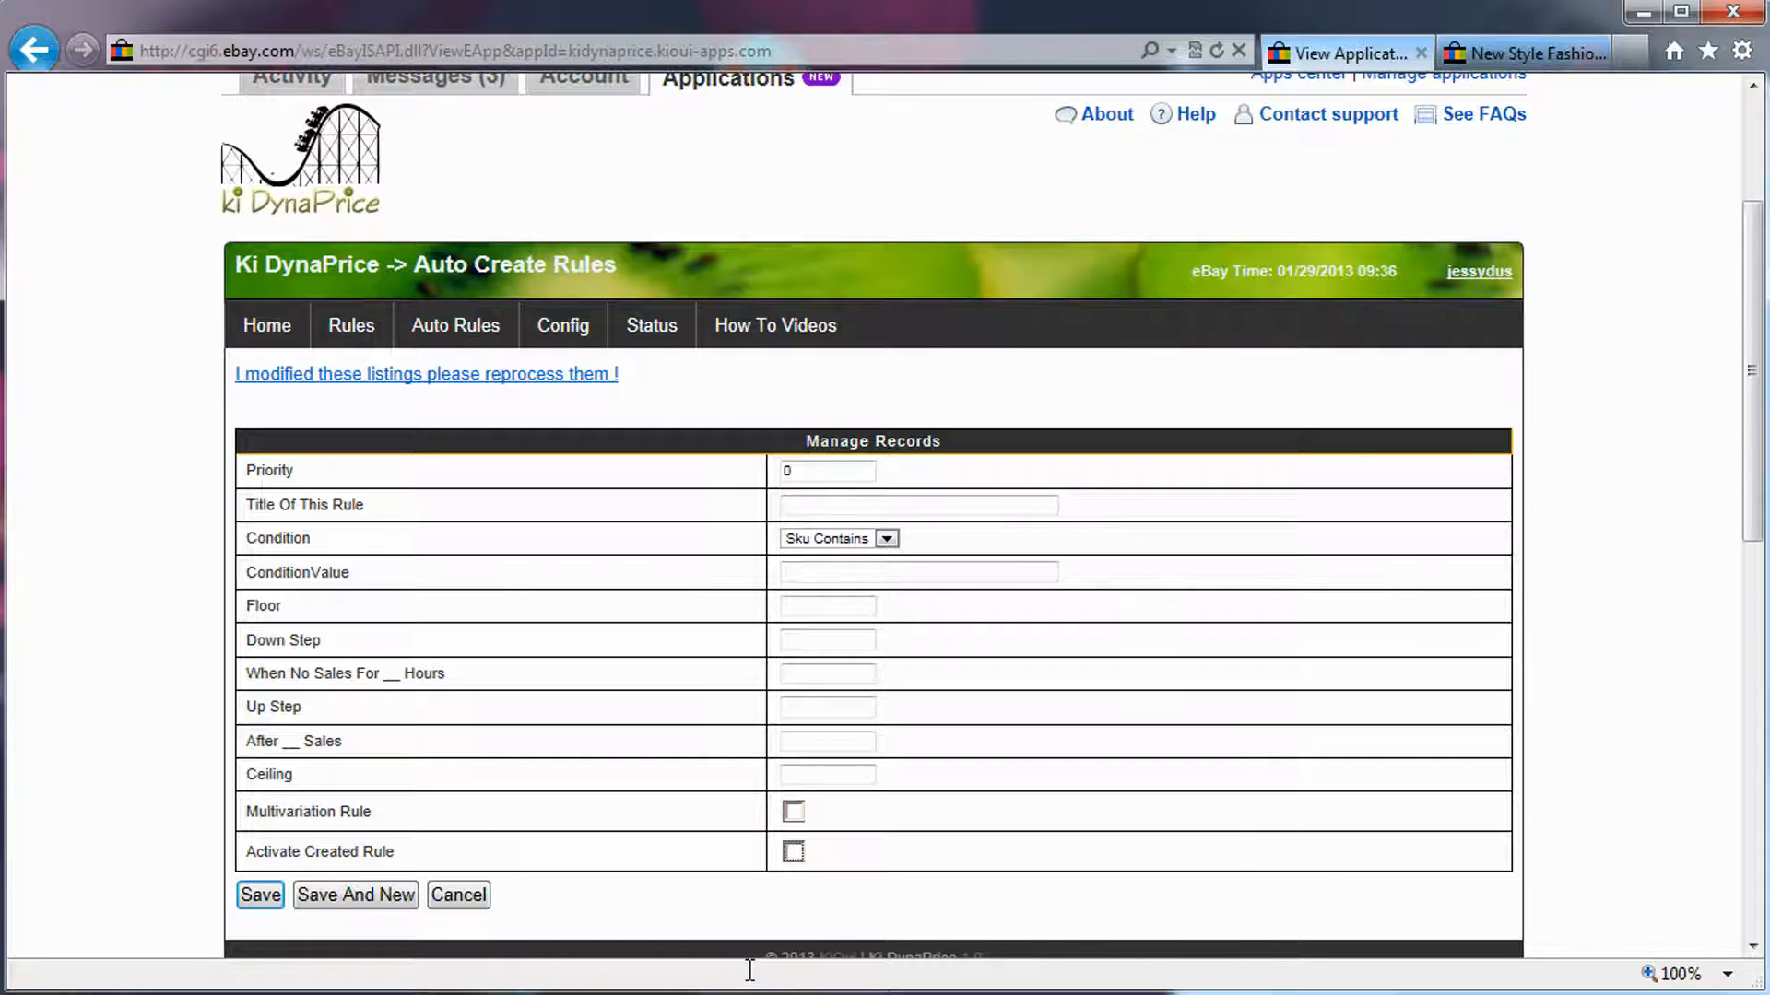
Title the new rule "test" and set its condition to Title Contains "Long Straight Off Black Wig"
click(837, 508)
text(test)
click(872, 538)
click(857, 572)
click(867, 573)
text(Long Straight Off Black Wig)
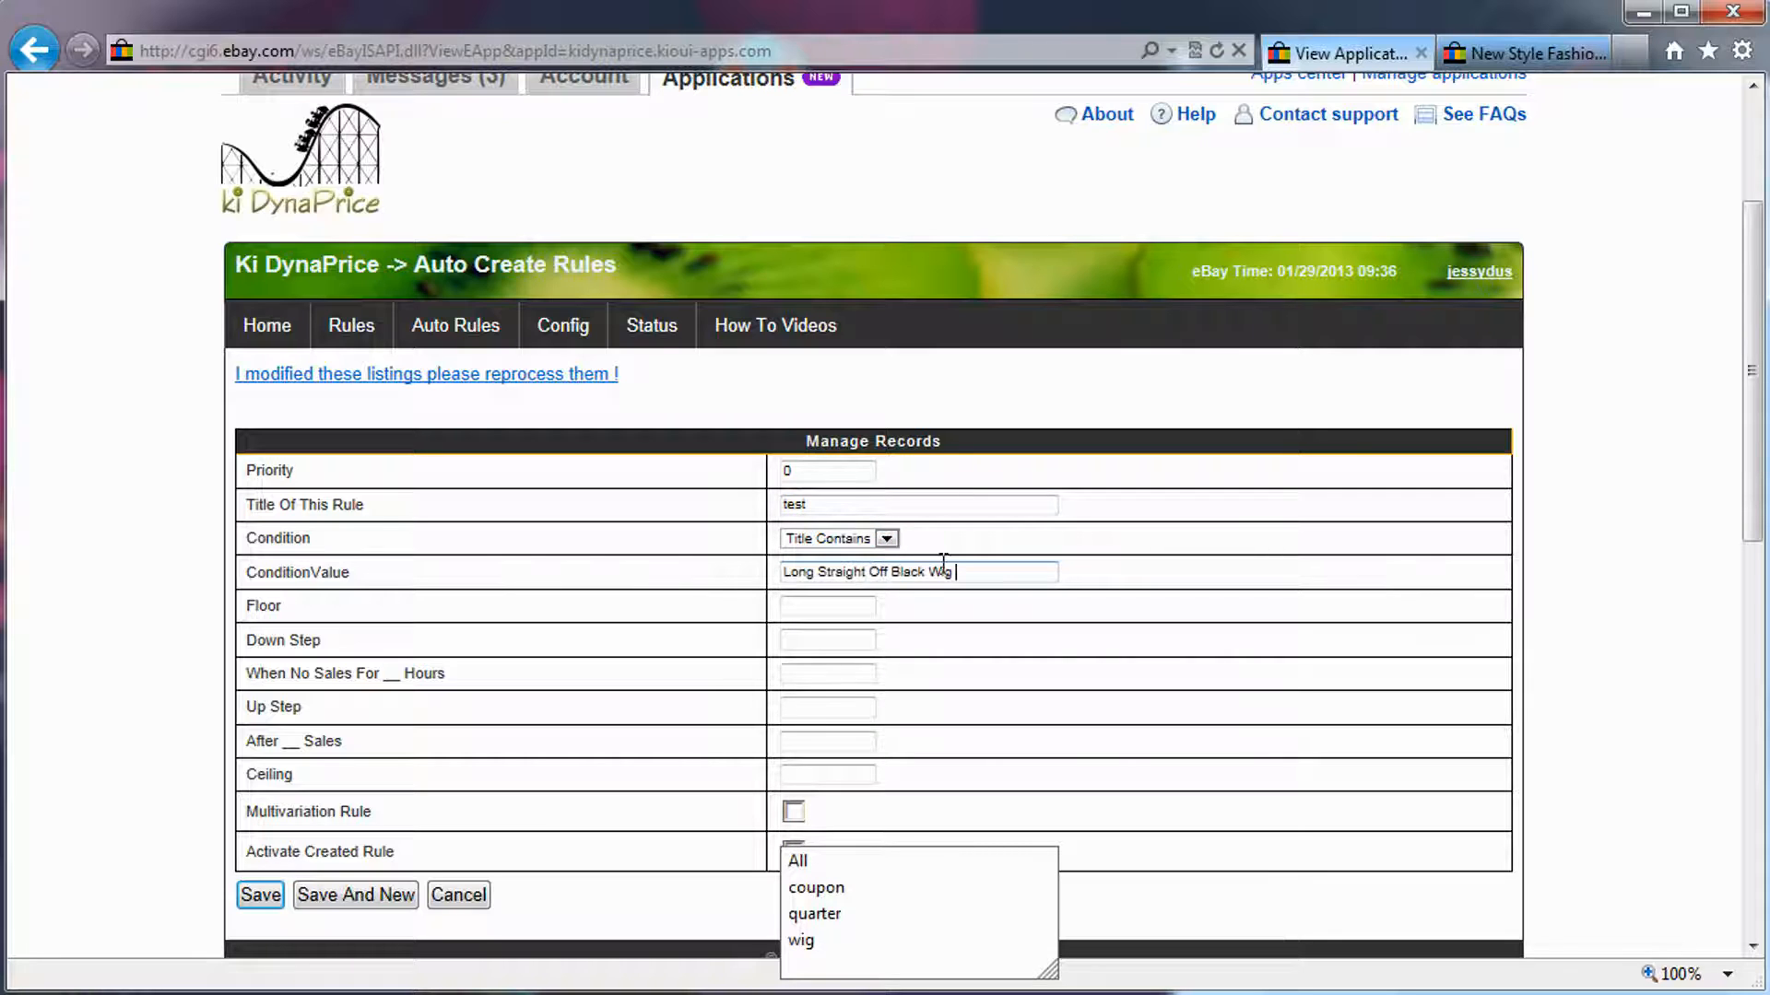
click(987, 570)
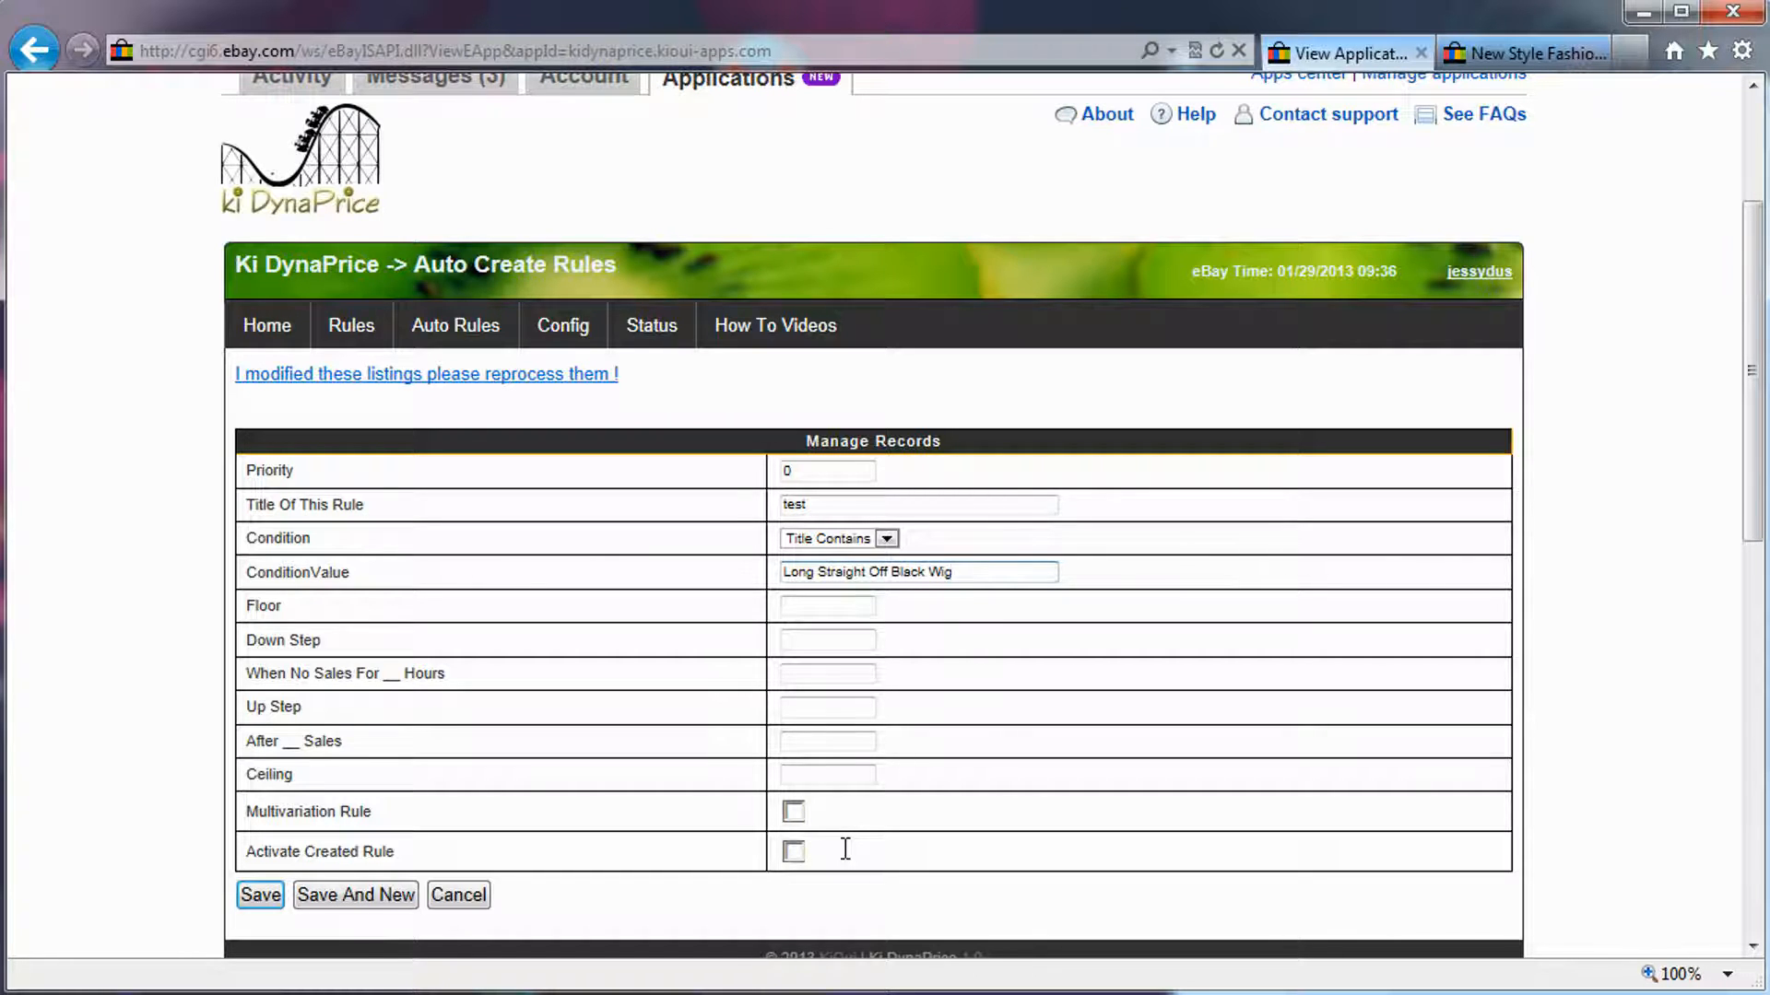
Turn on Activate Created Rule and shorten the condition value to "Wig"
click(793, 850)
drag(928, 573, 660, 597)
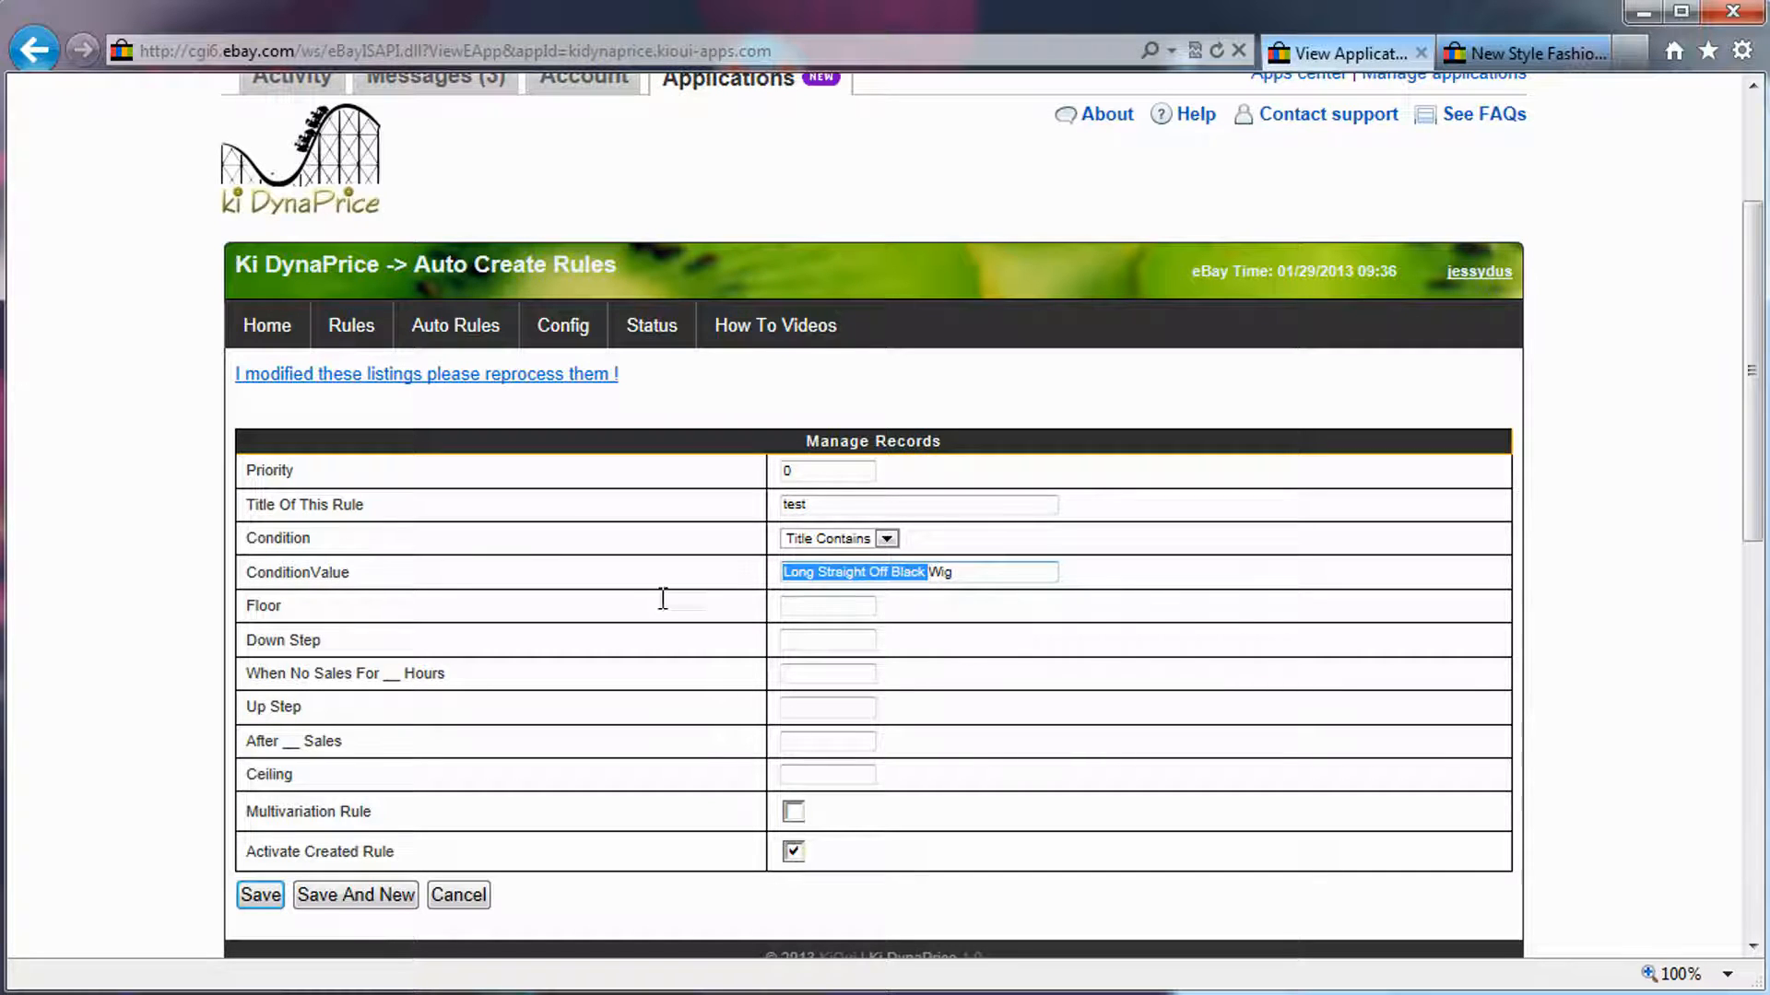
key(BackSpace)
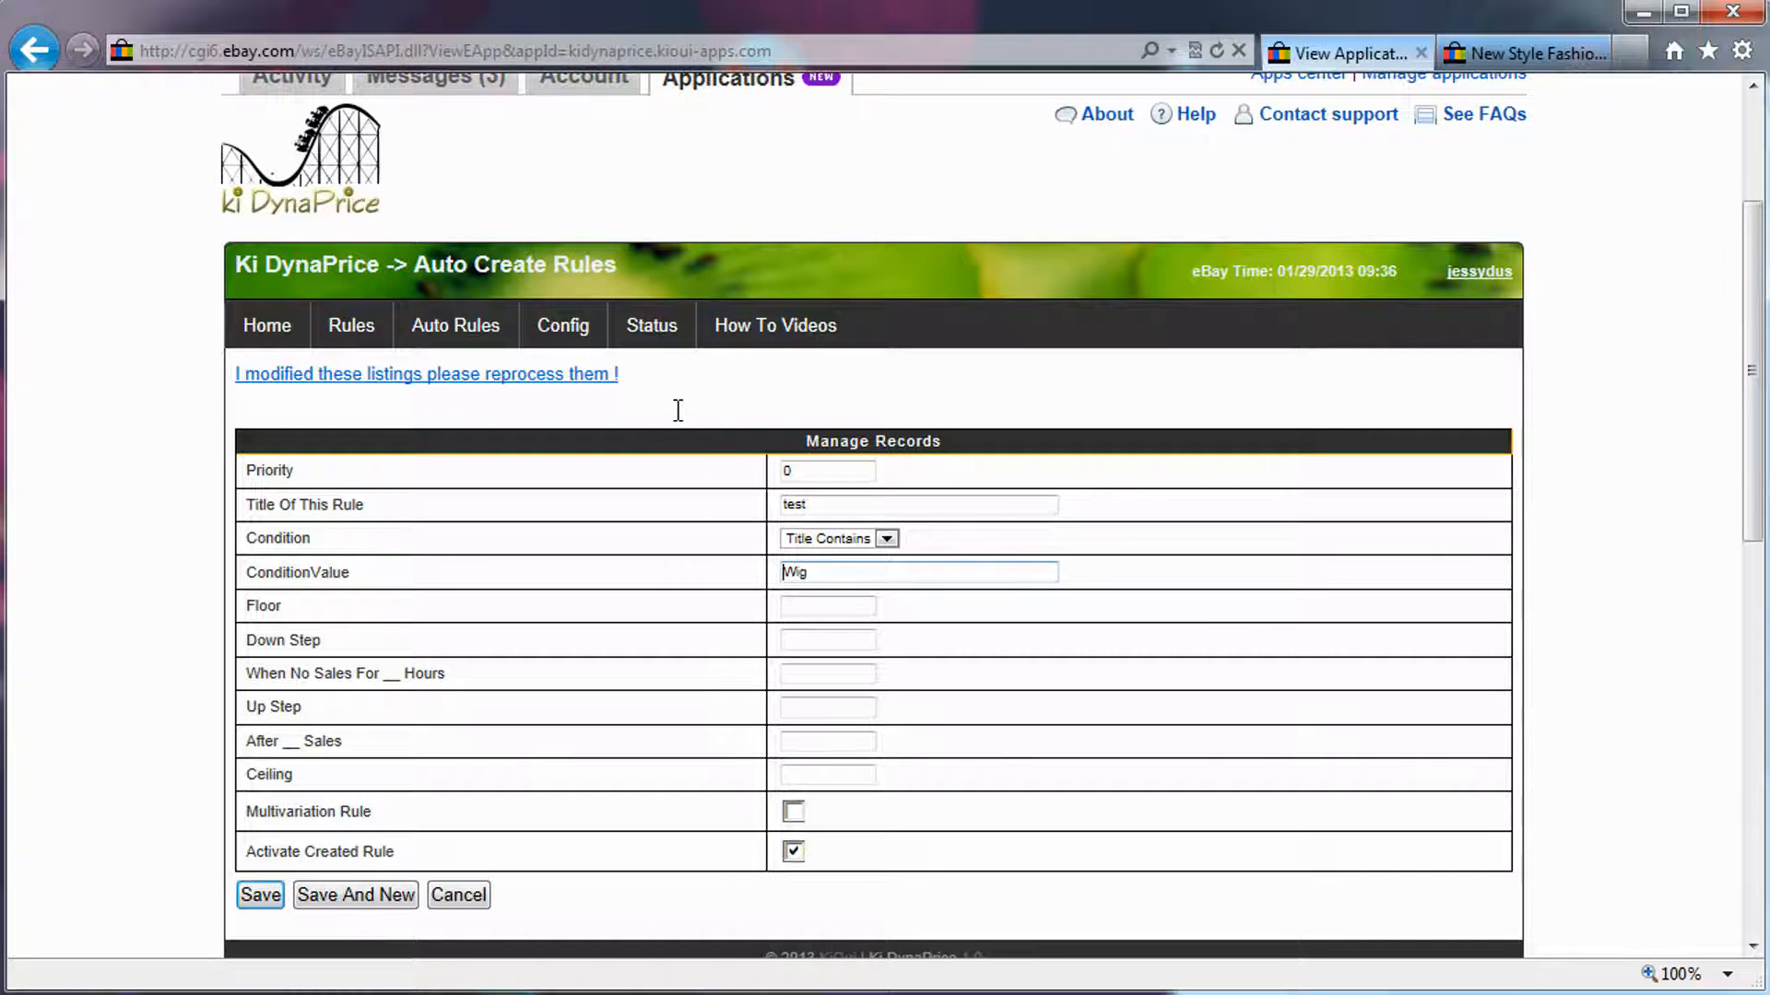
Open the revised items log and examine the latest entry's title, old price, new price and reason
mouse_move(652, 338)
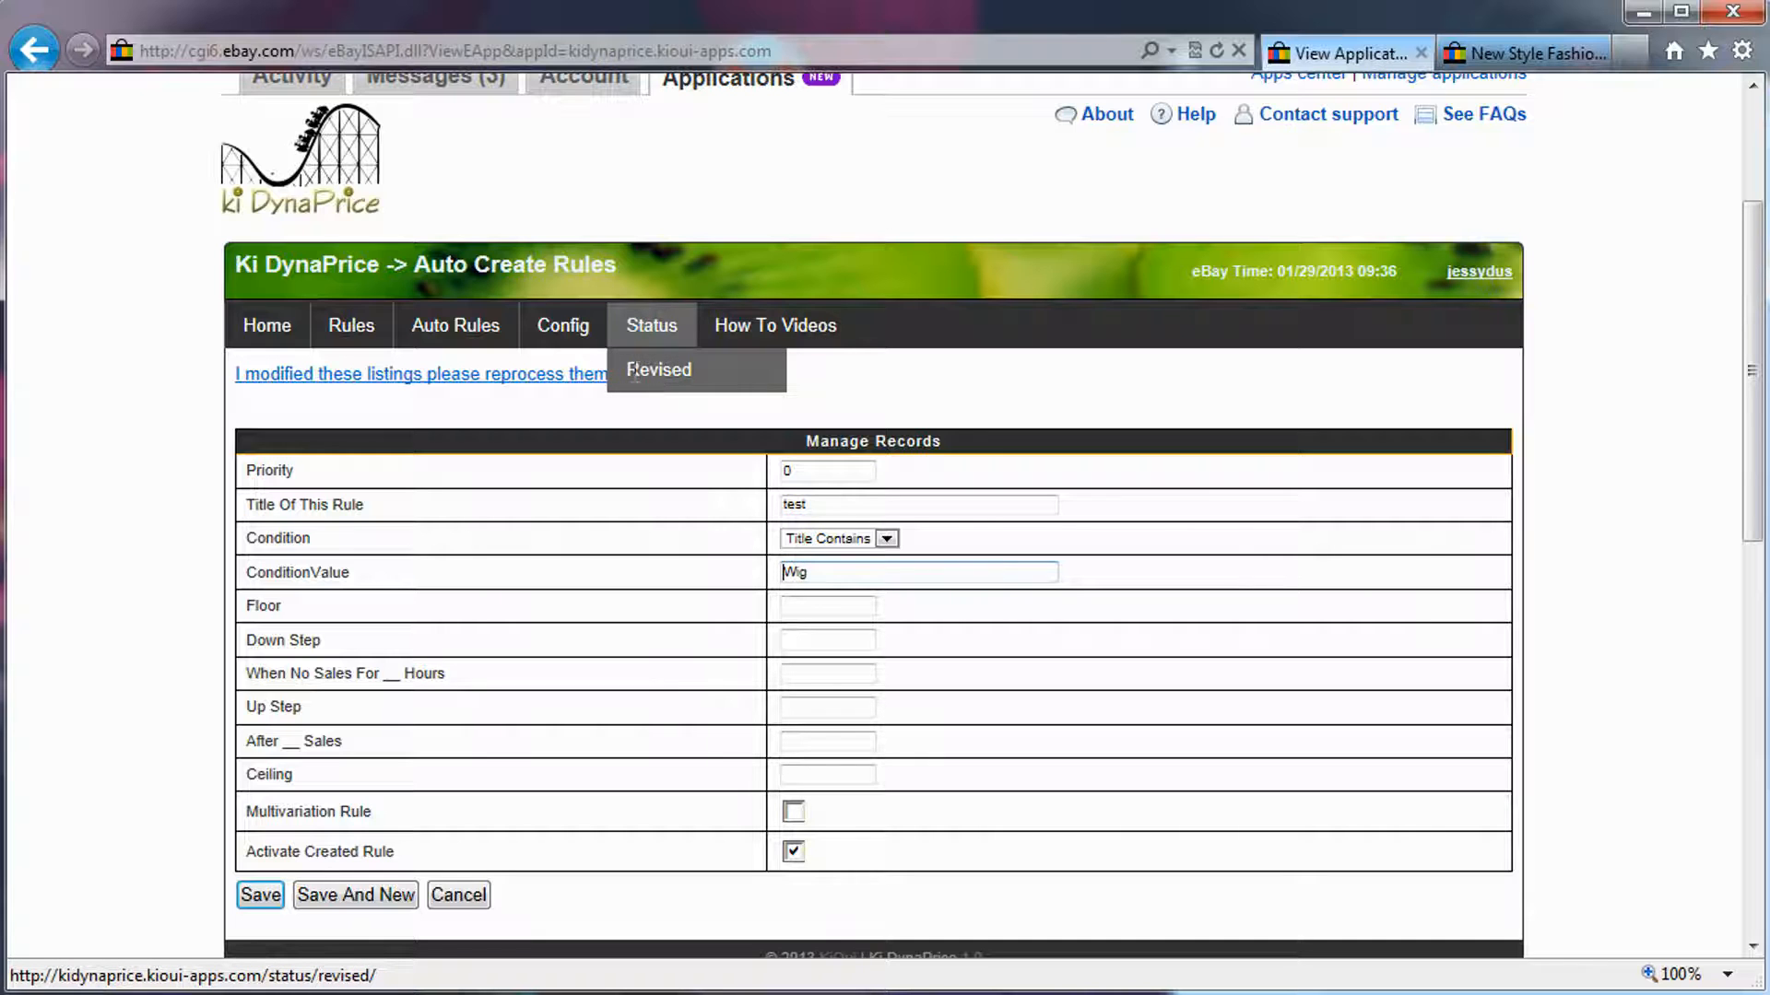
click(665, 370)
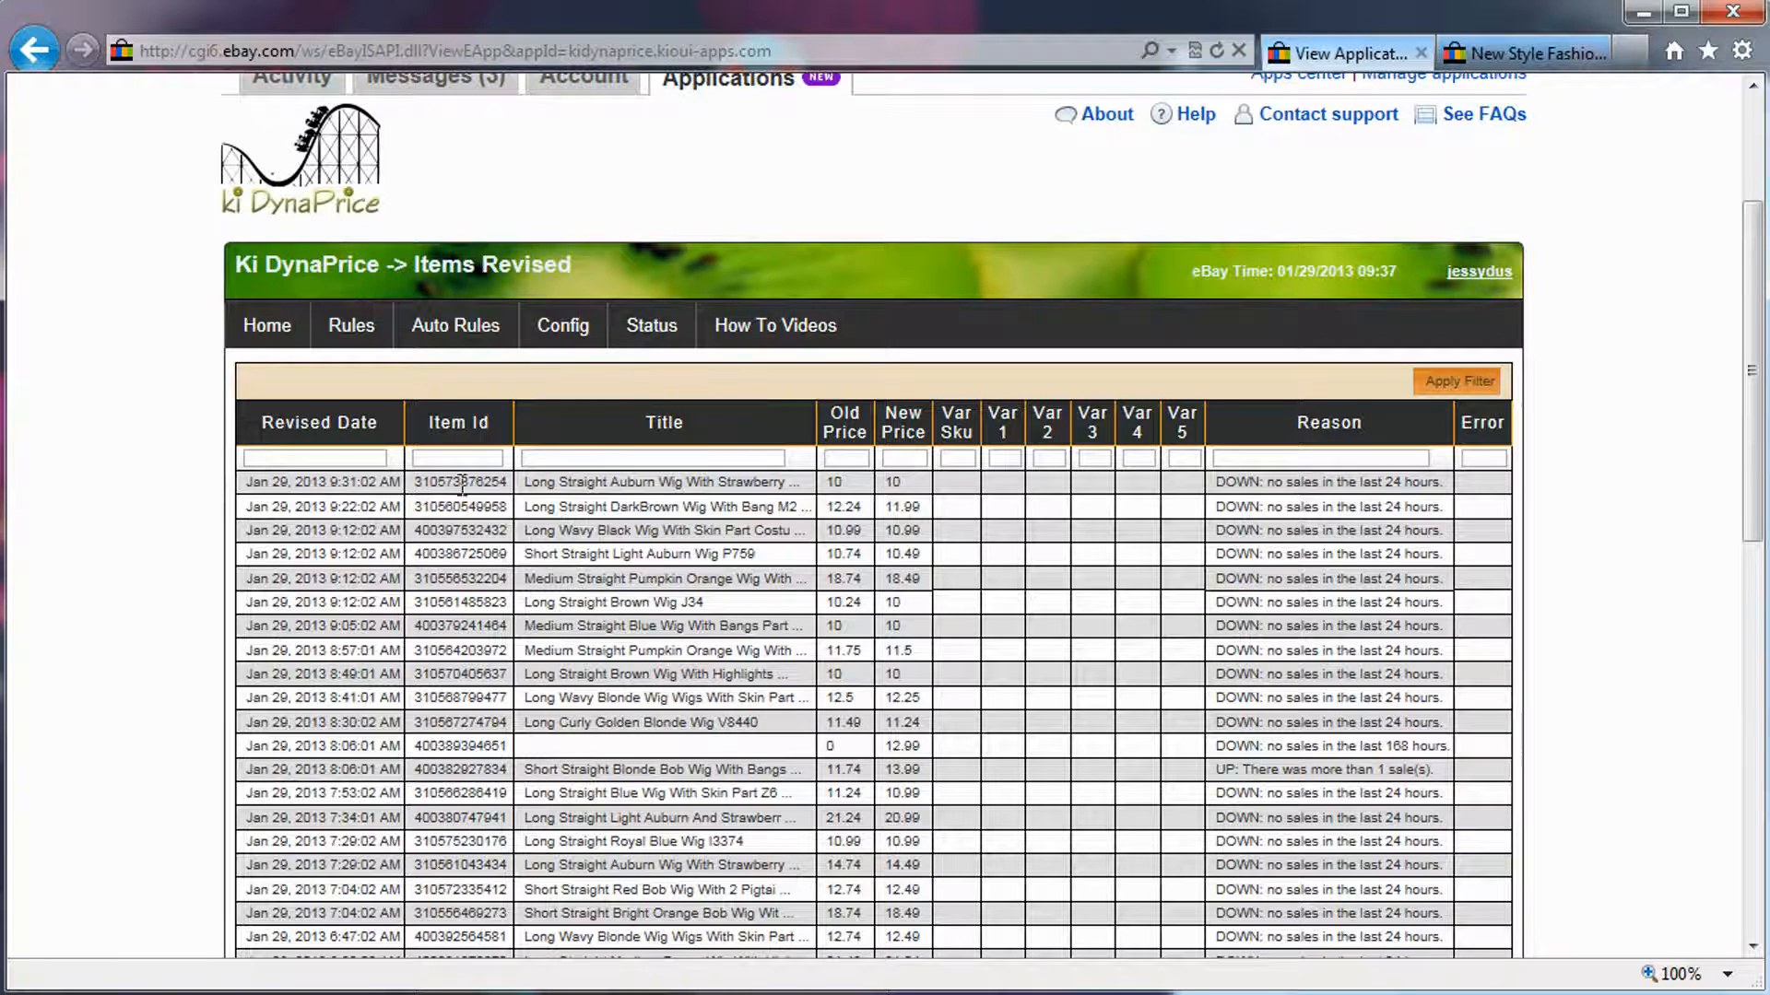
drag(526, 482, 765, 496)
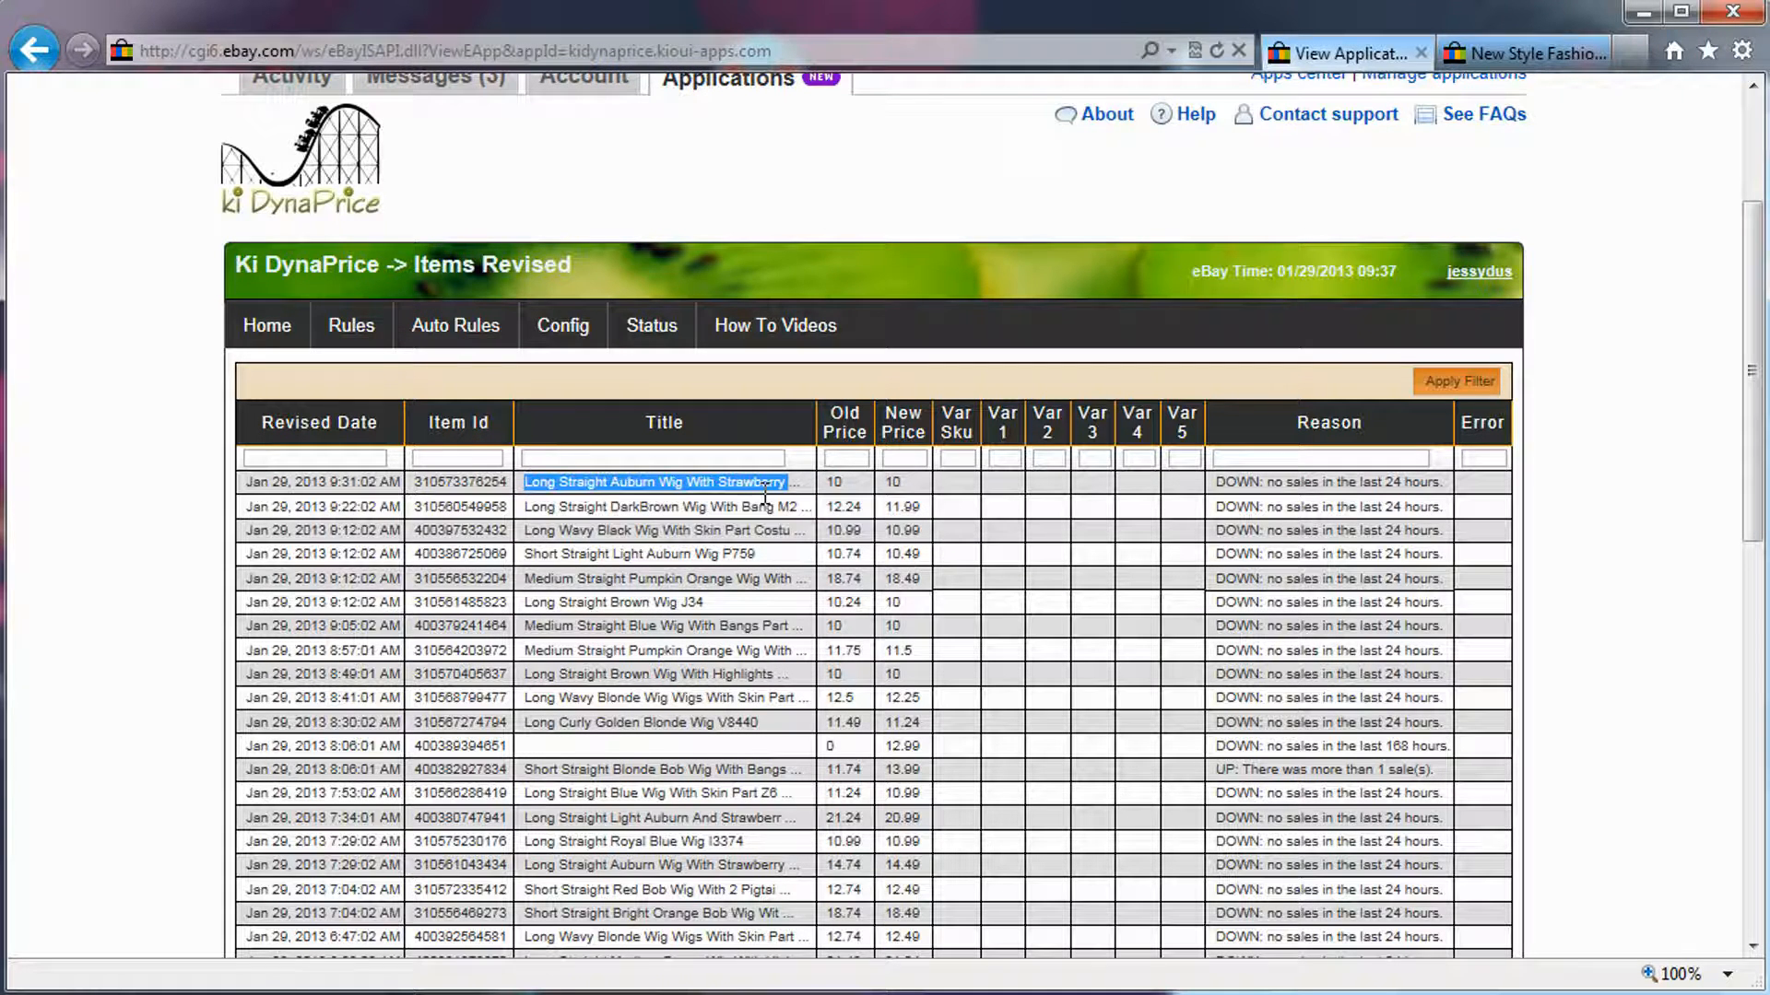
double_click(832, 483)
double_click(892, 482)
double_click(893, 482)
drag(1443, 482, 1287, 482)
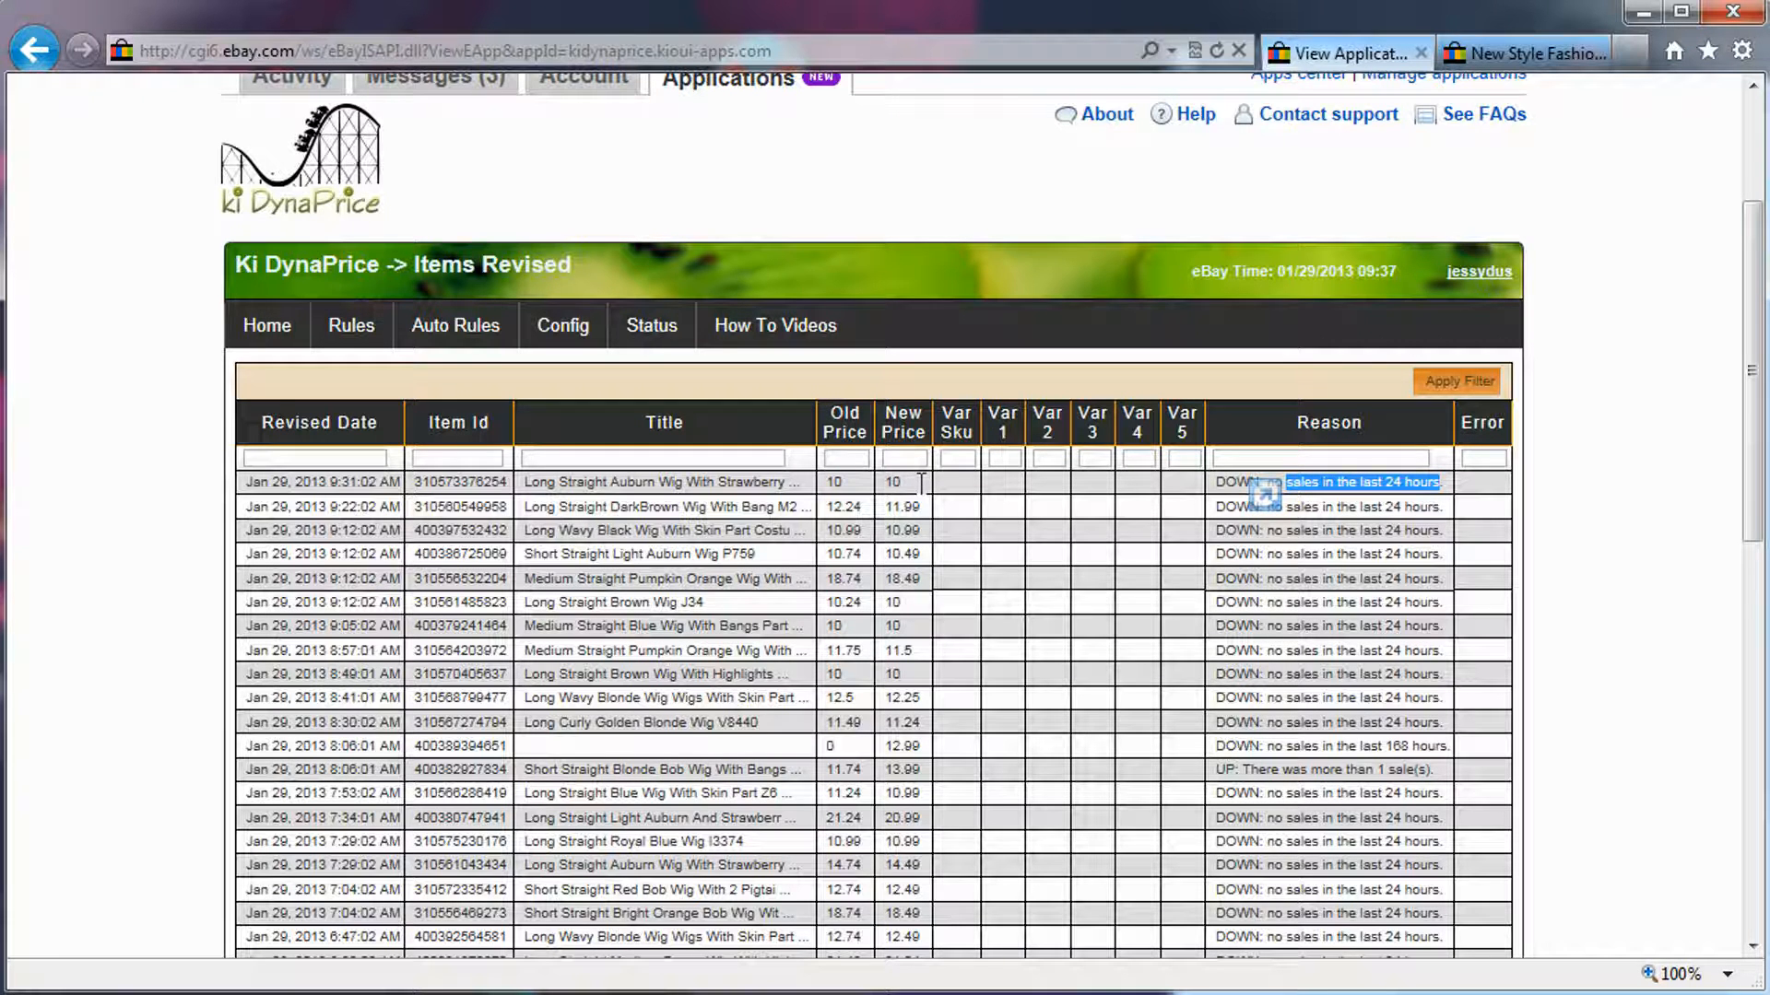
Compare the price changes and reasons logged for the Long Straight Brown Wig J34 and the Short Straight Blonde Bob Wig
drag(572, 604, 714, 609)
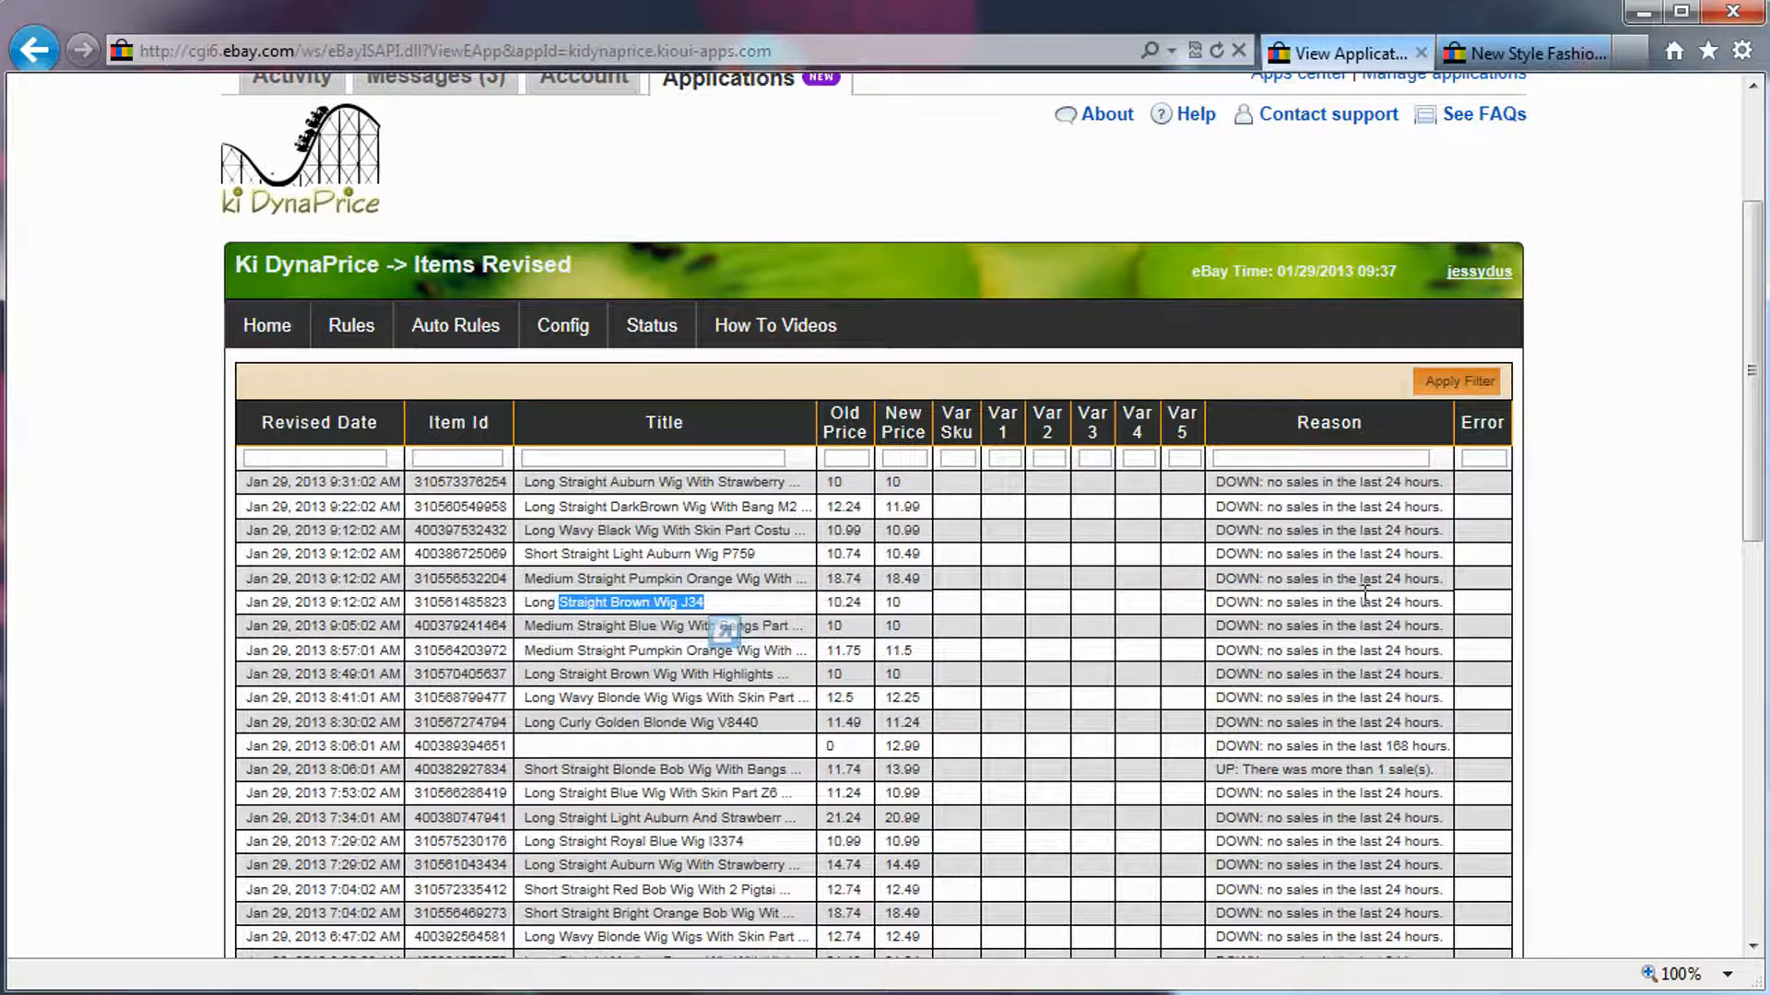
drag(827, 604, 894, 604)
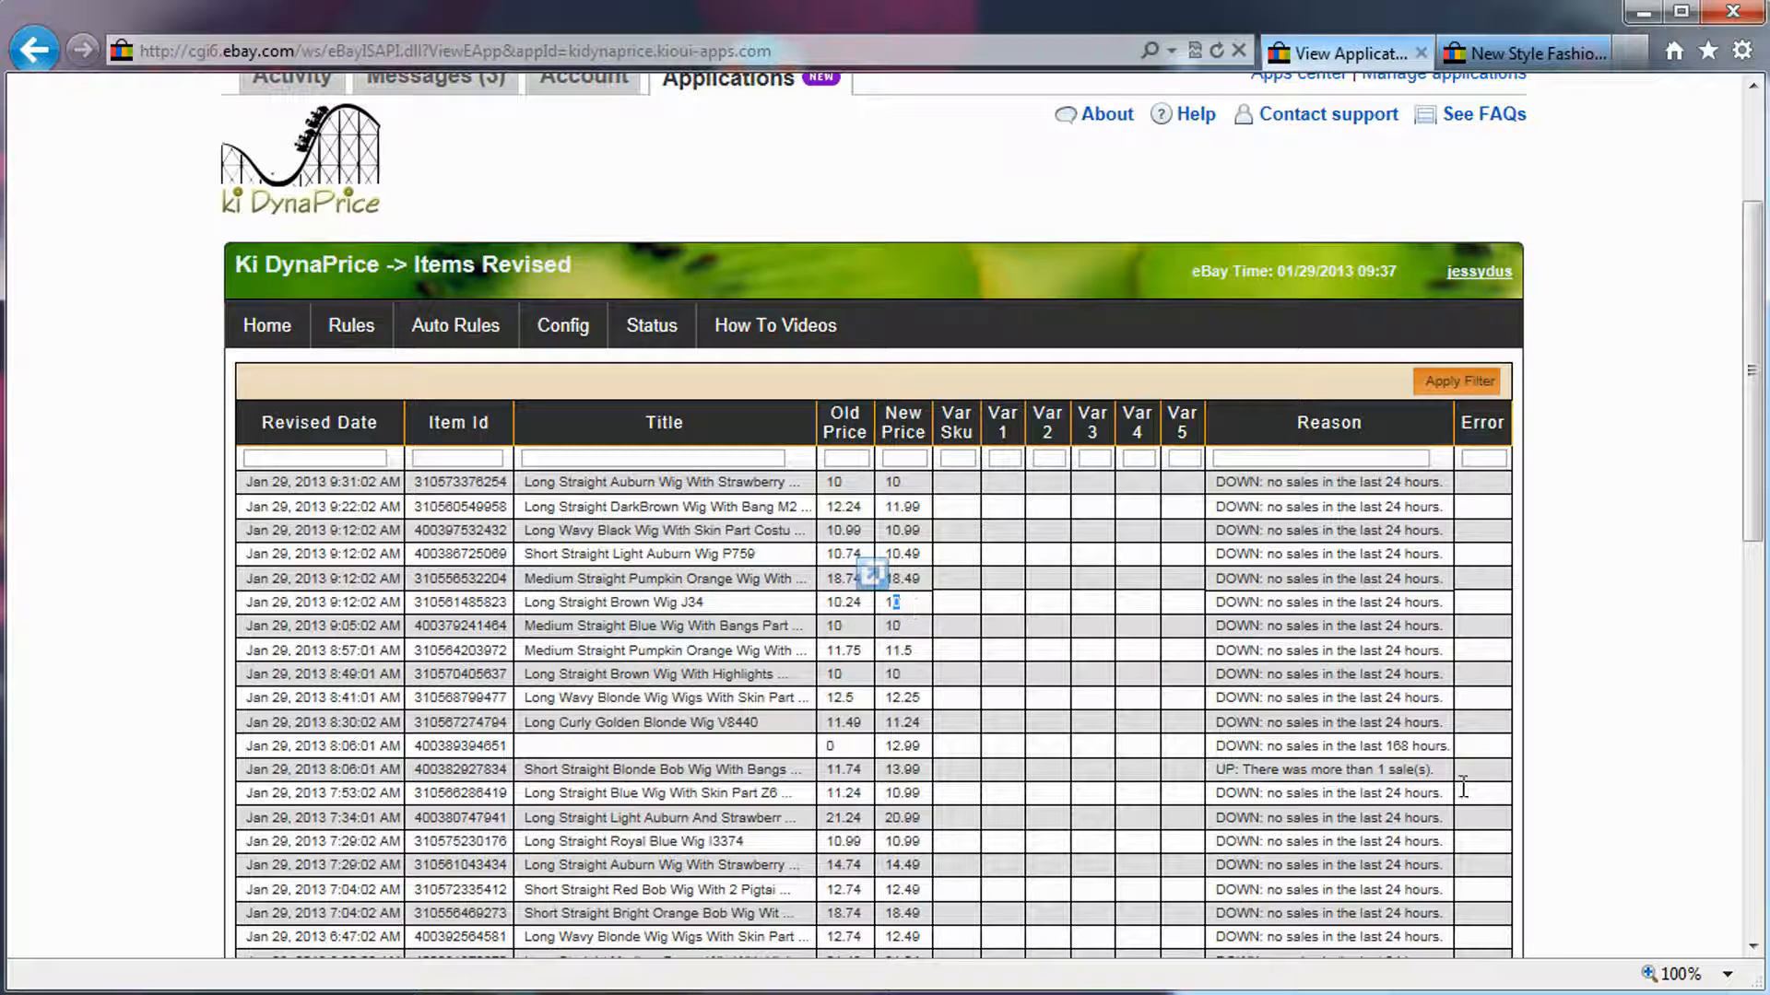
drag(1436, 771, 922, 776)
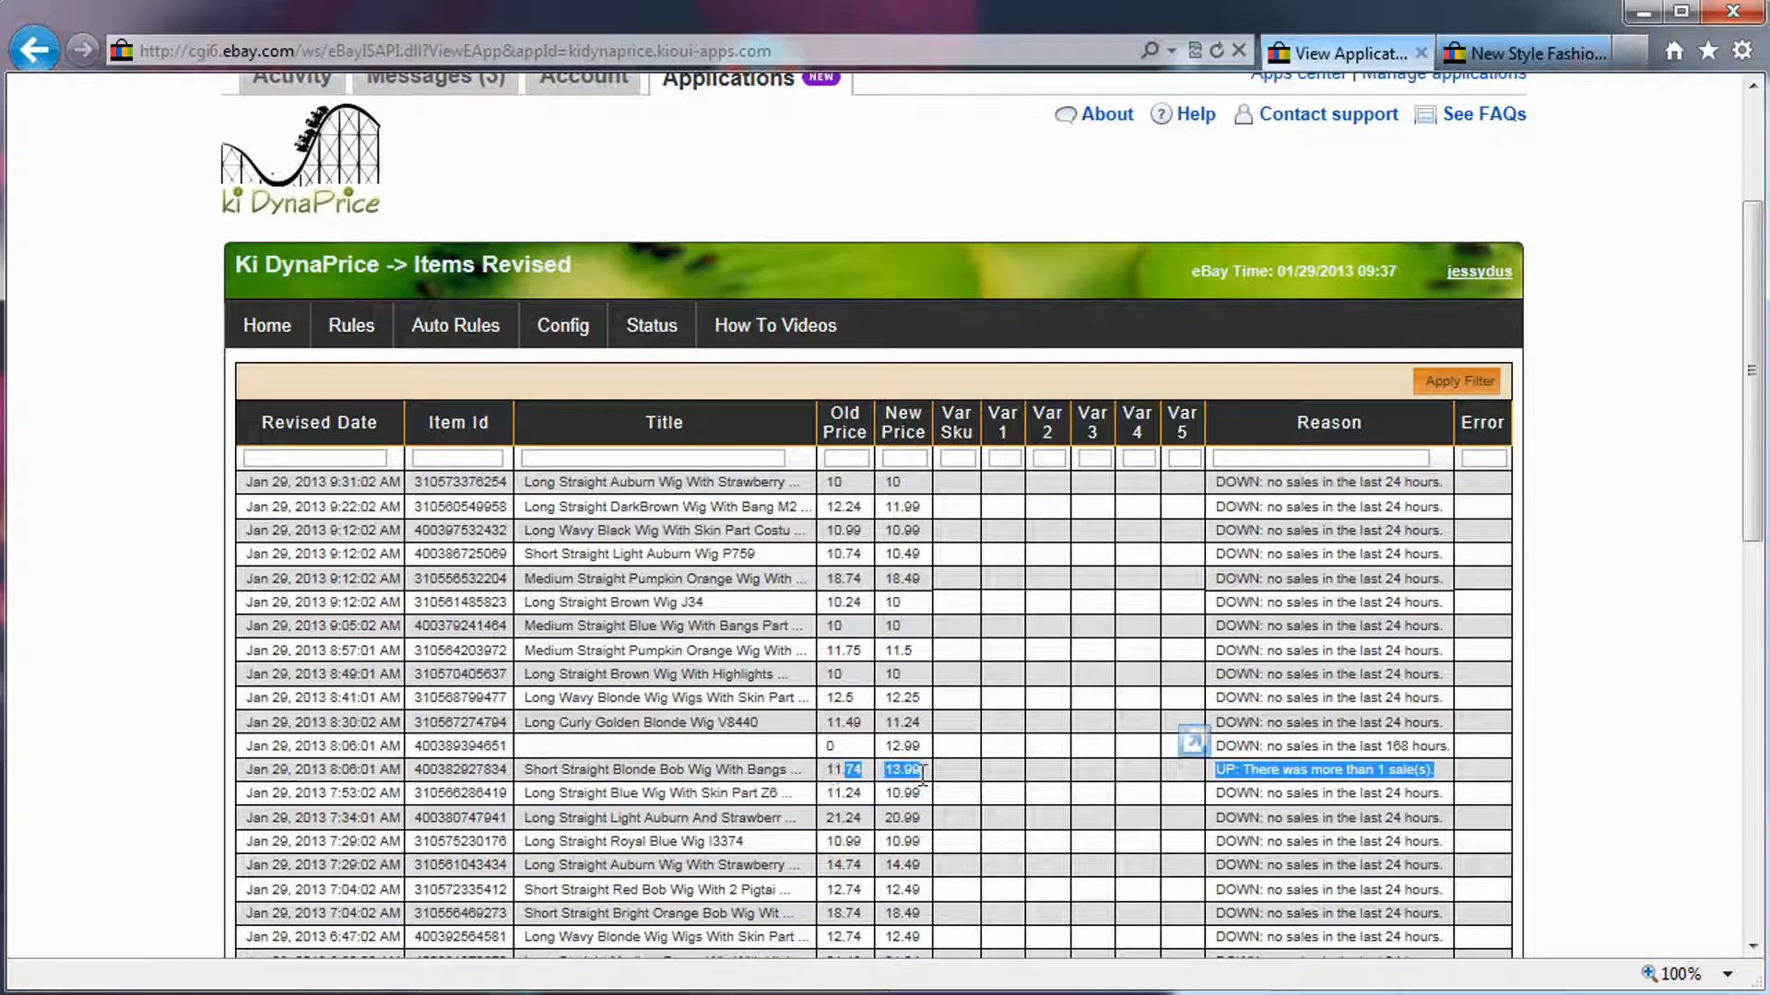
click(923, 777)
double_click(902, 776)
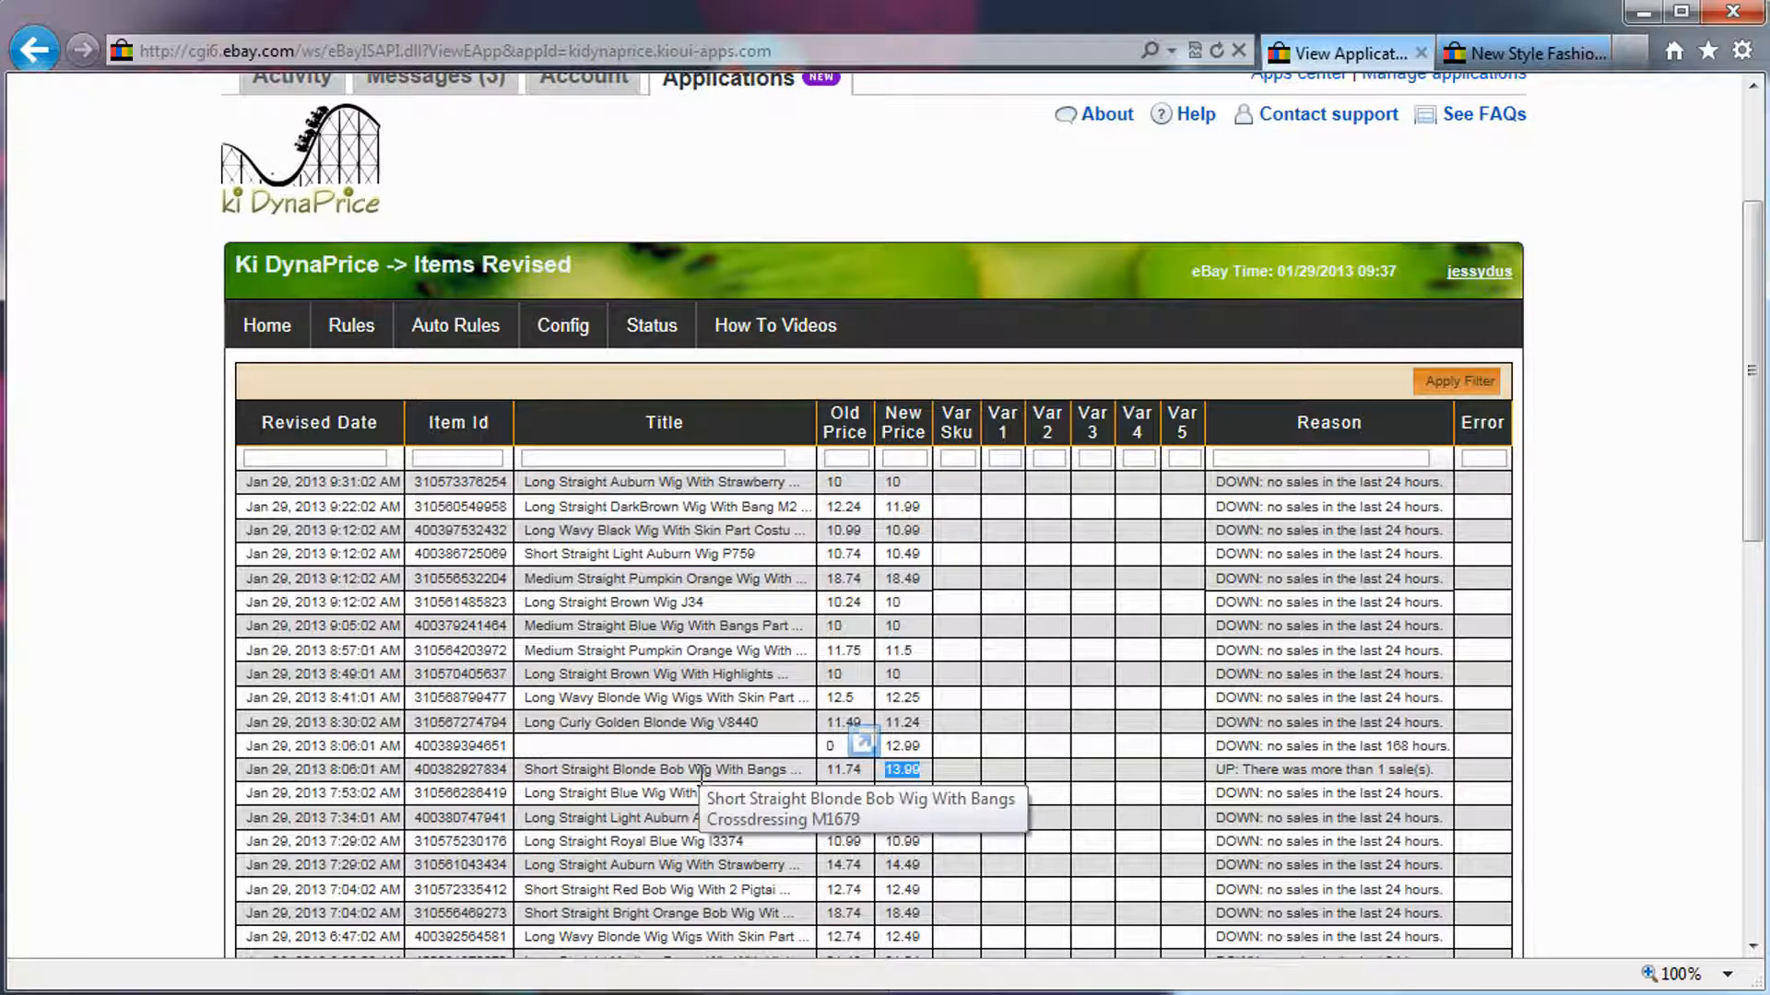
click(702, 773)
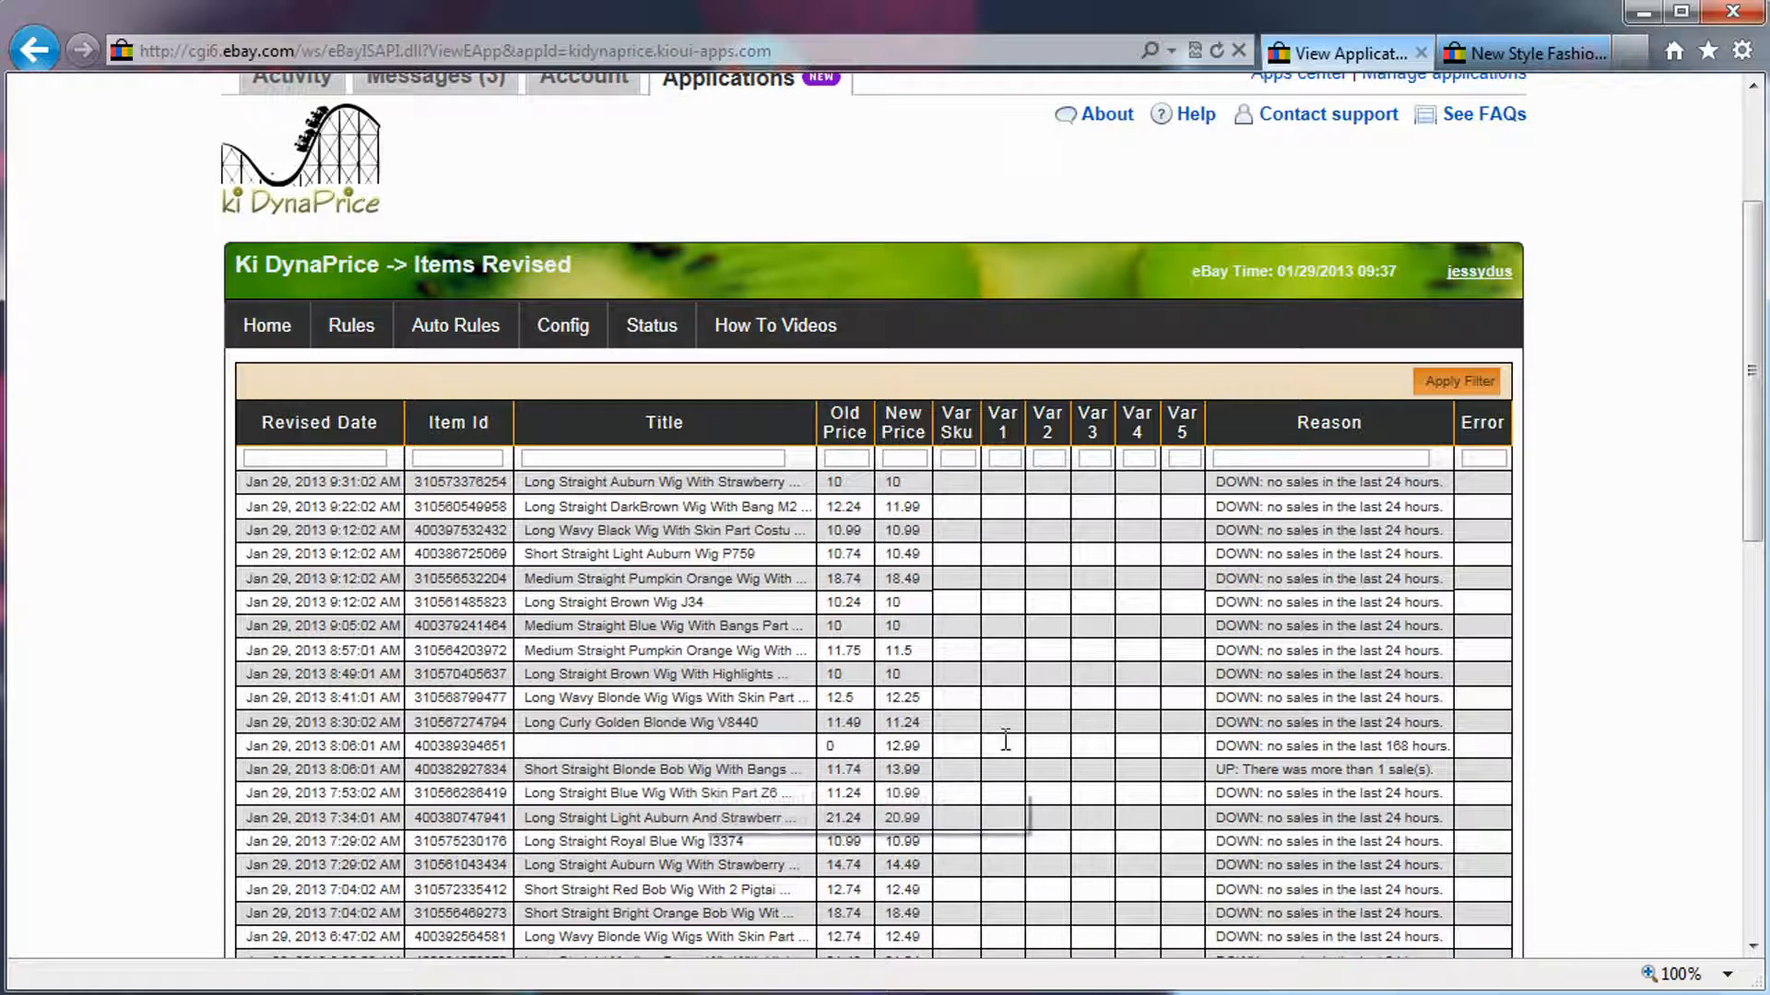
Examine the untitled item's price revision and reason, and look through the rest of the revisions list
drag(415, 744, 852, 745)
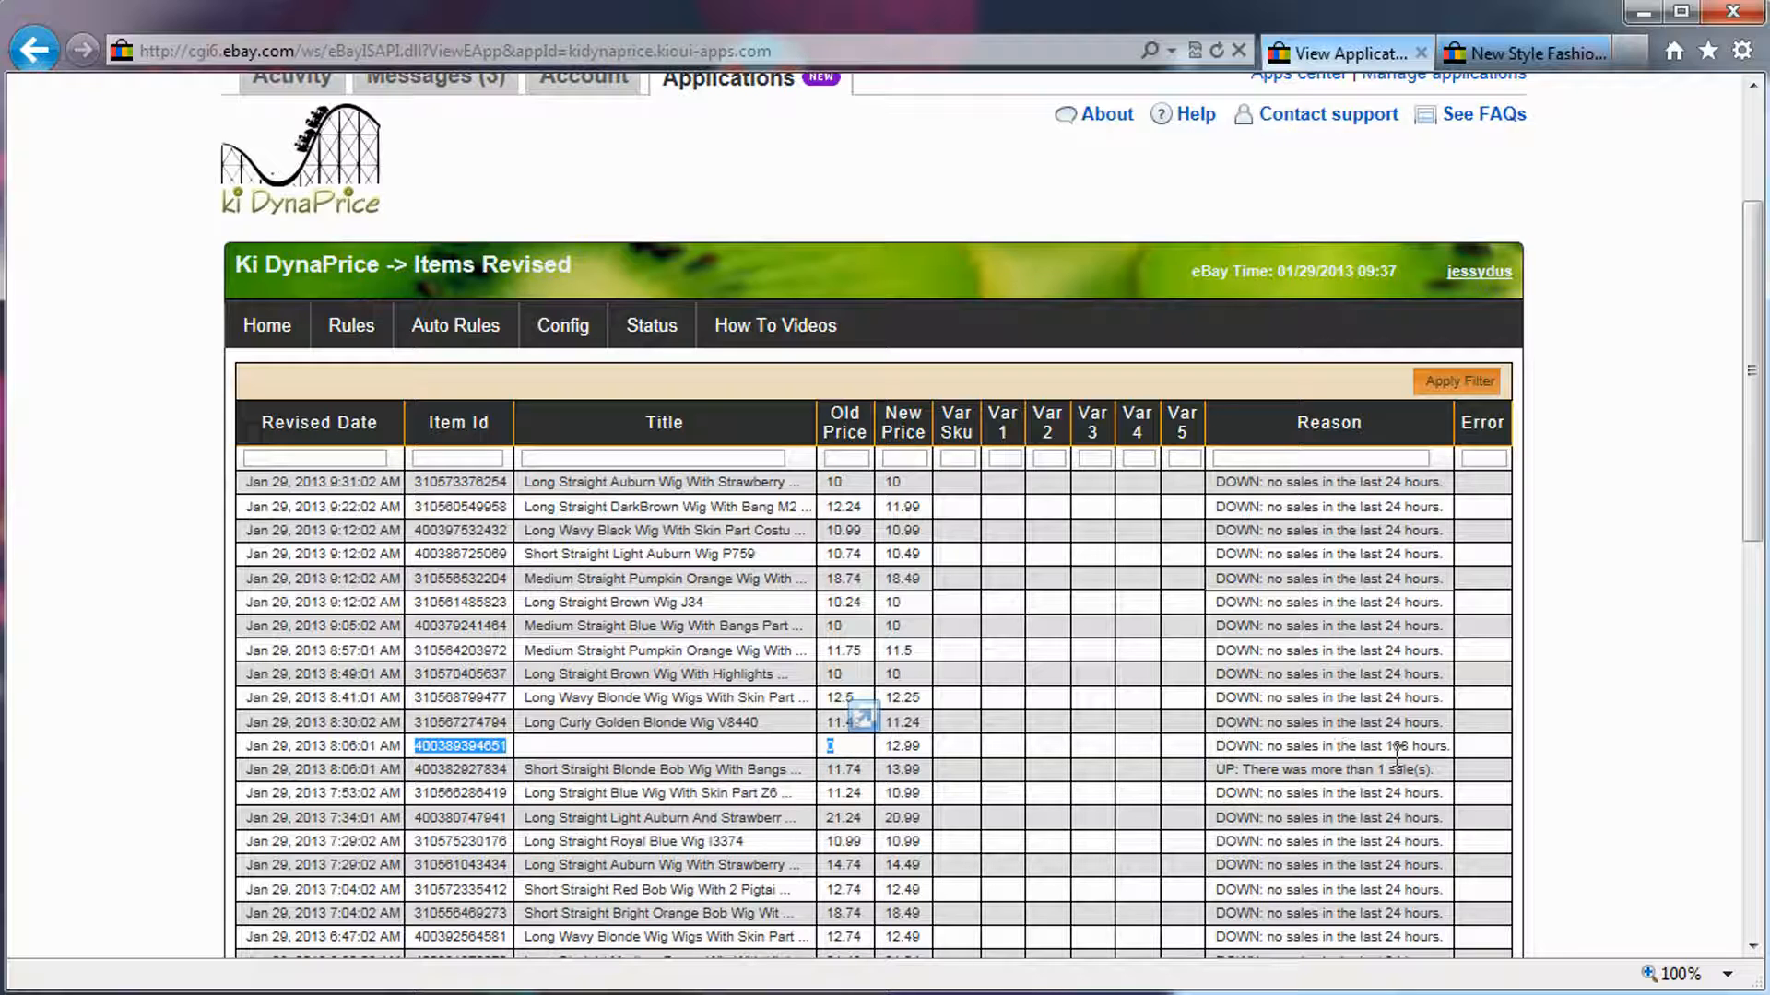
drag(1385, 747, 1444, 747)
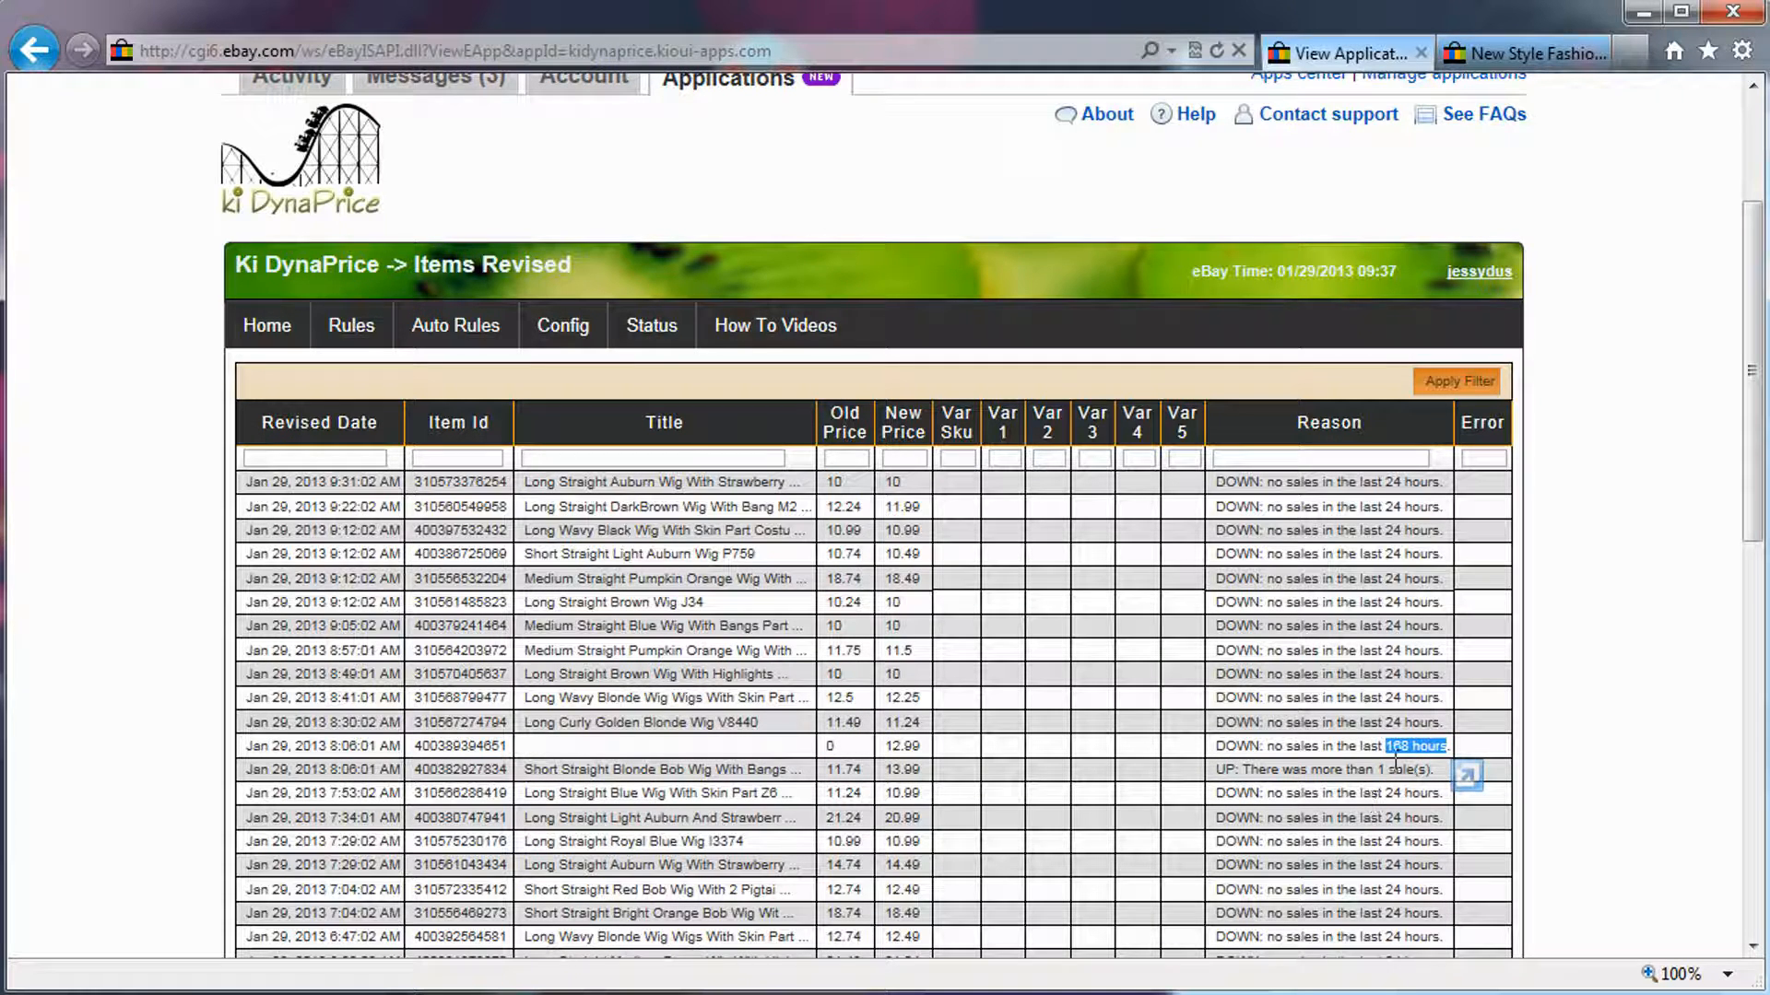
scroll(1524, 777, down, 5)
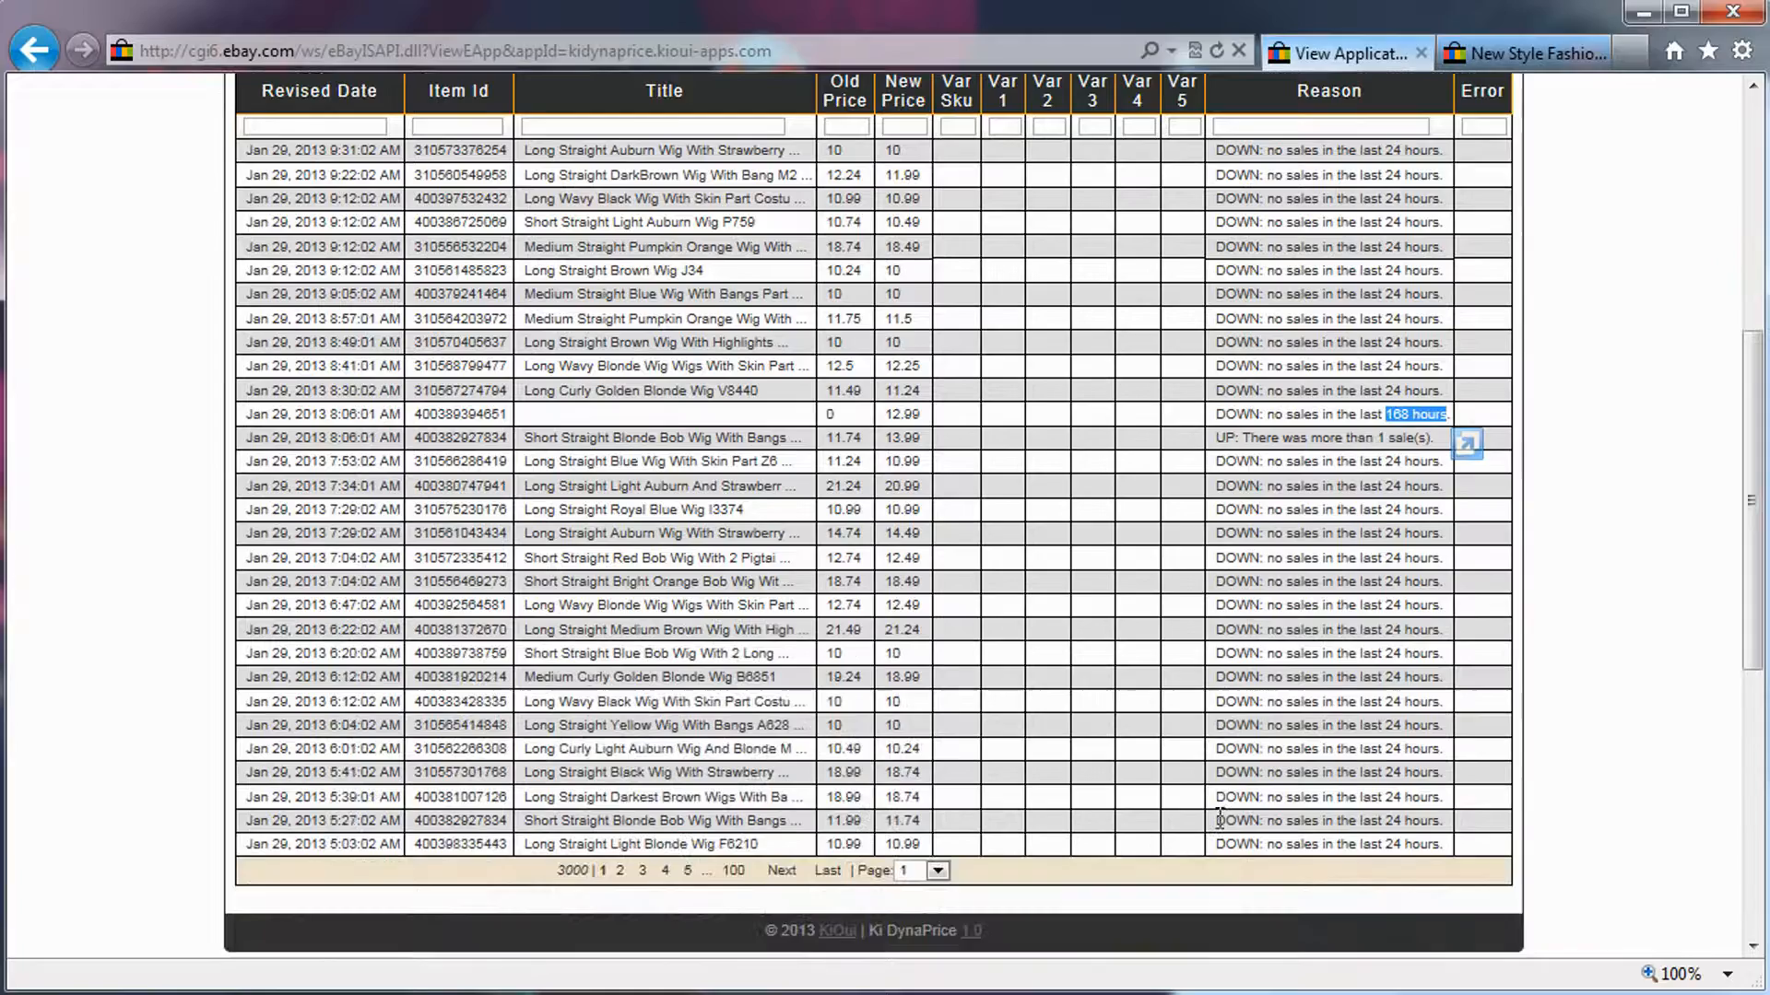
scroll(1262, 562, up, 3)
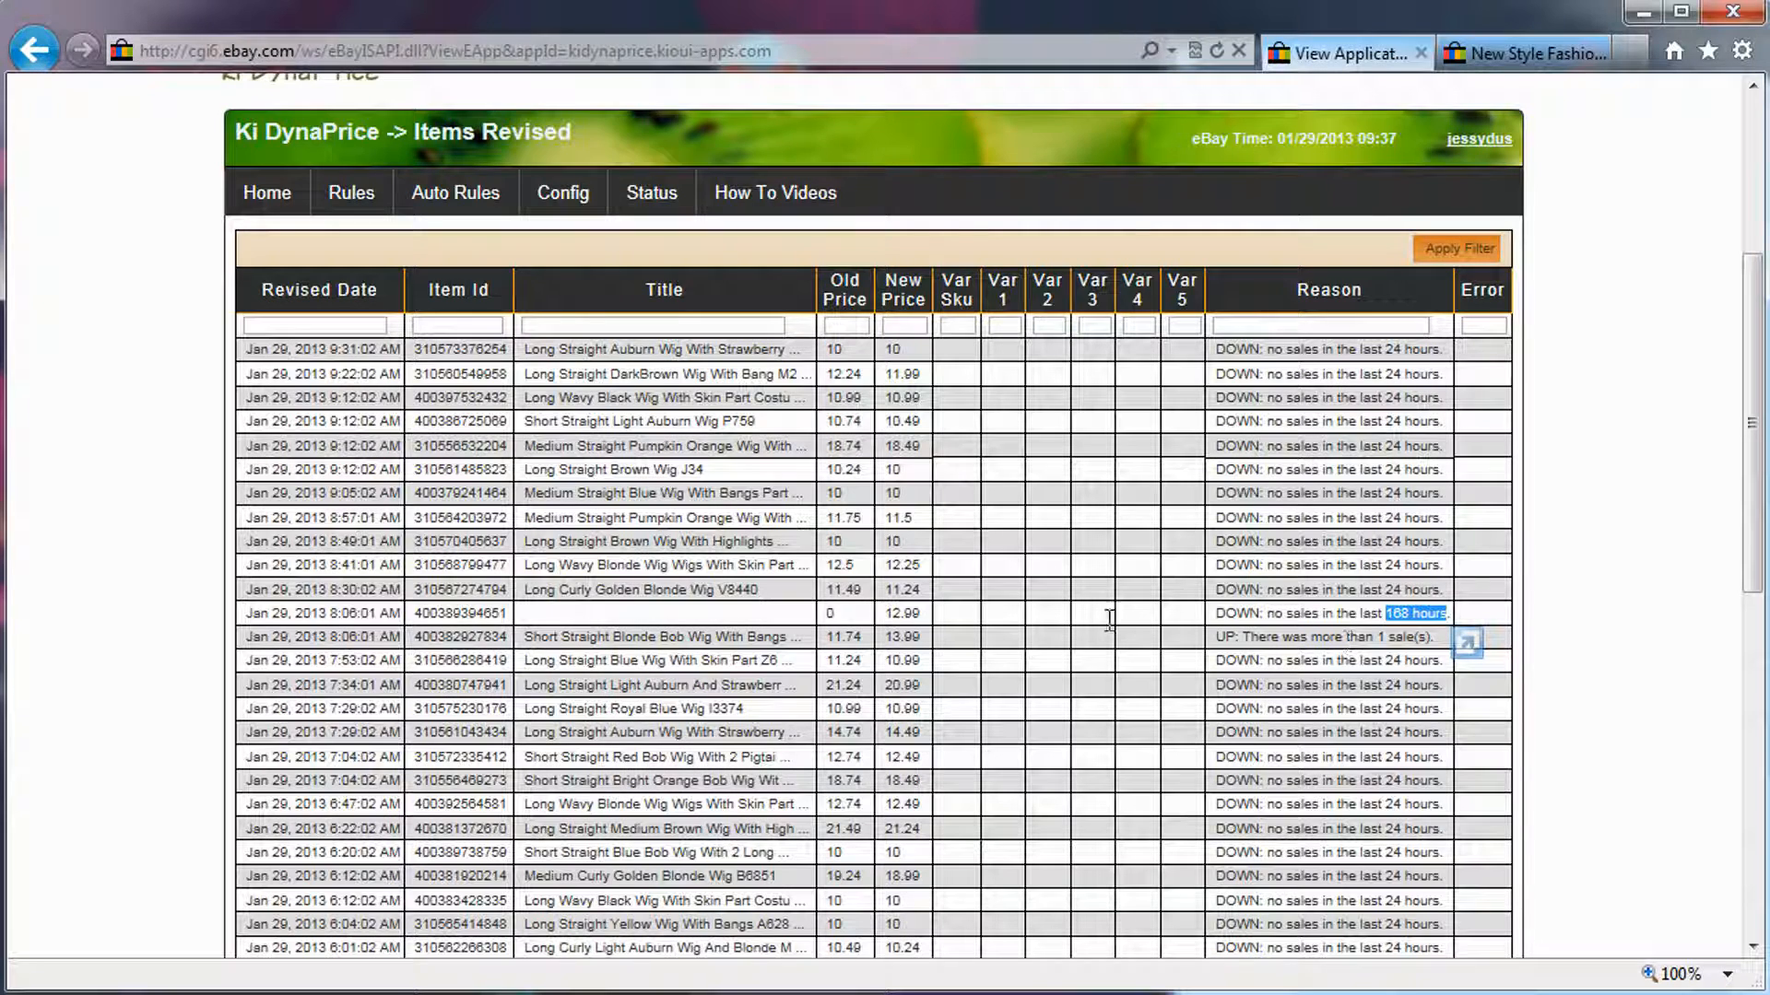
double_click(457, 638)
key(ctrl+c)
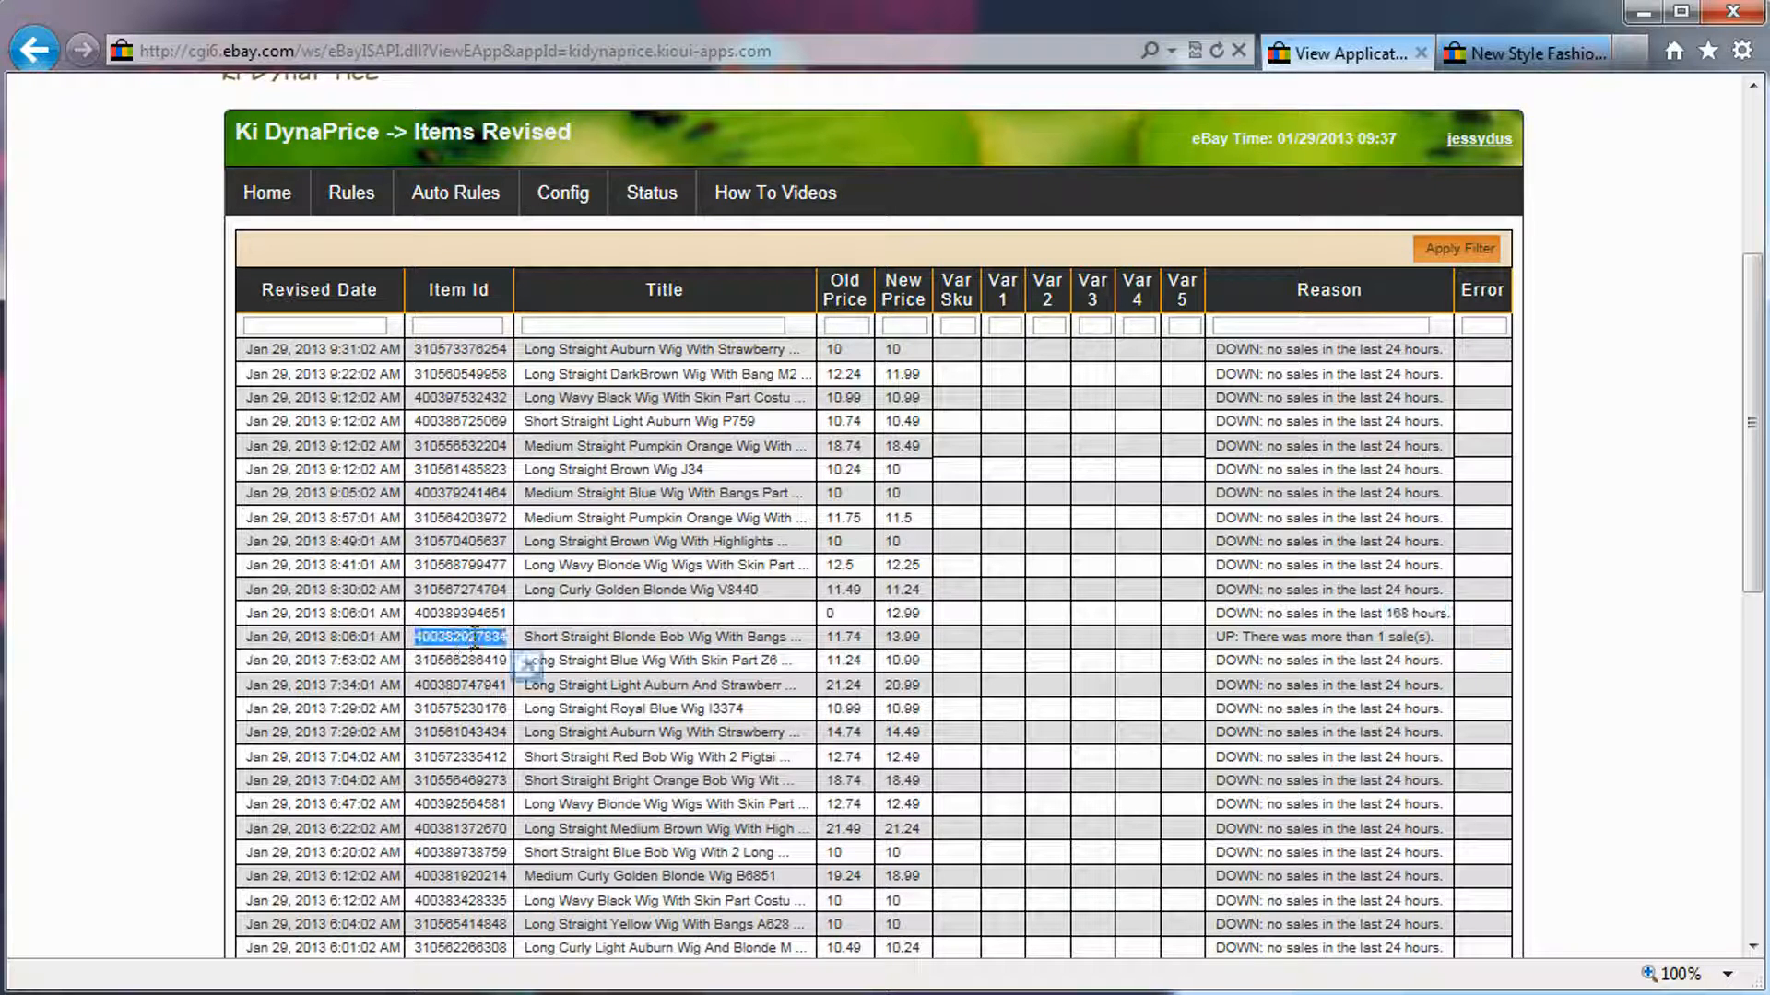
click(439, 326)
key(ctrl+v)
key(Return)
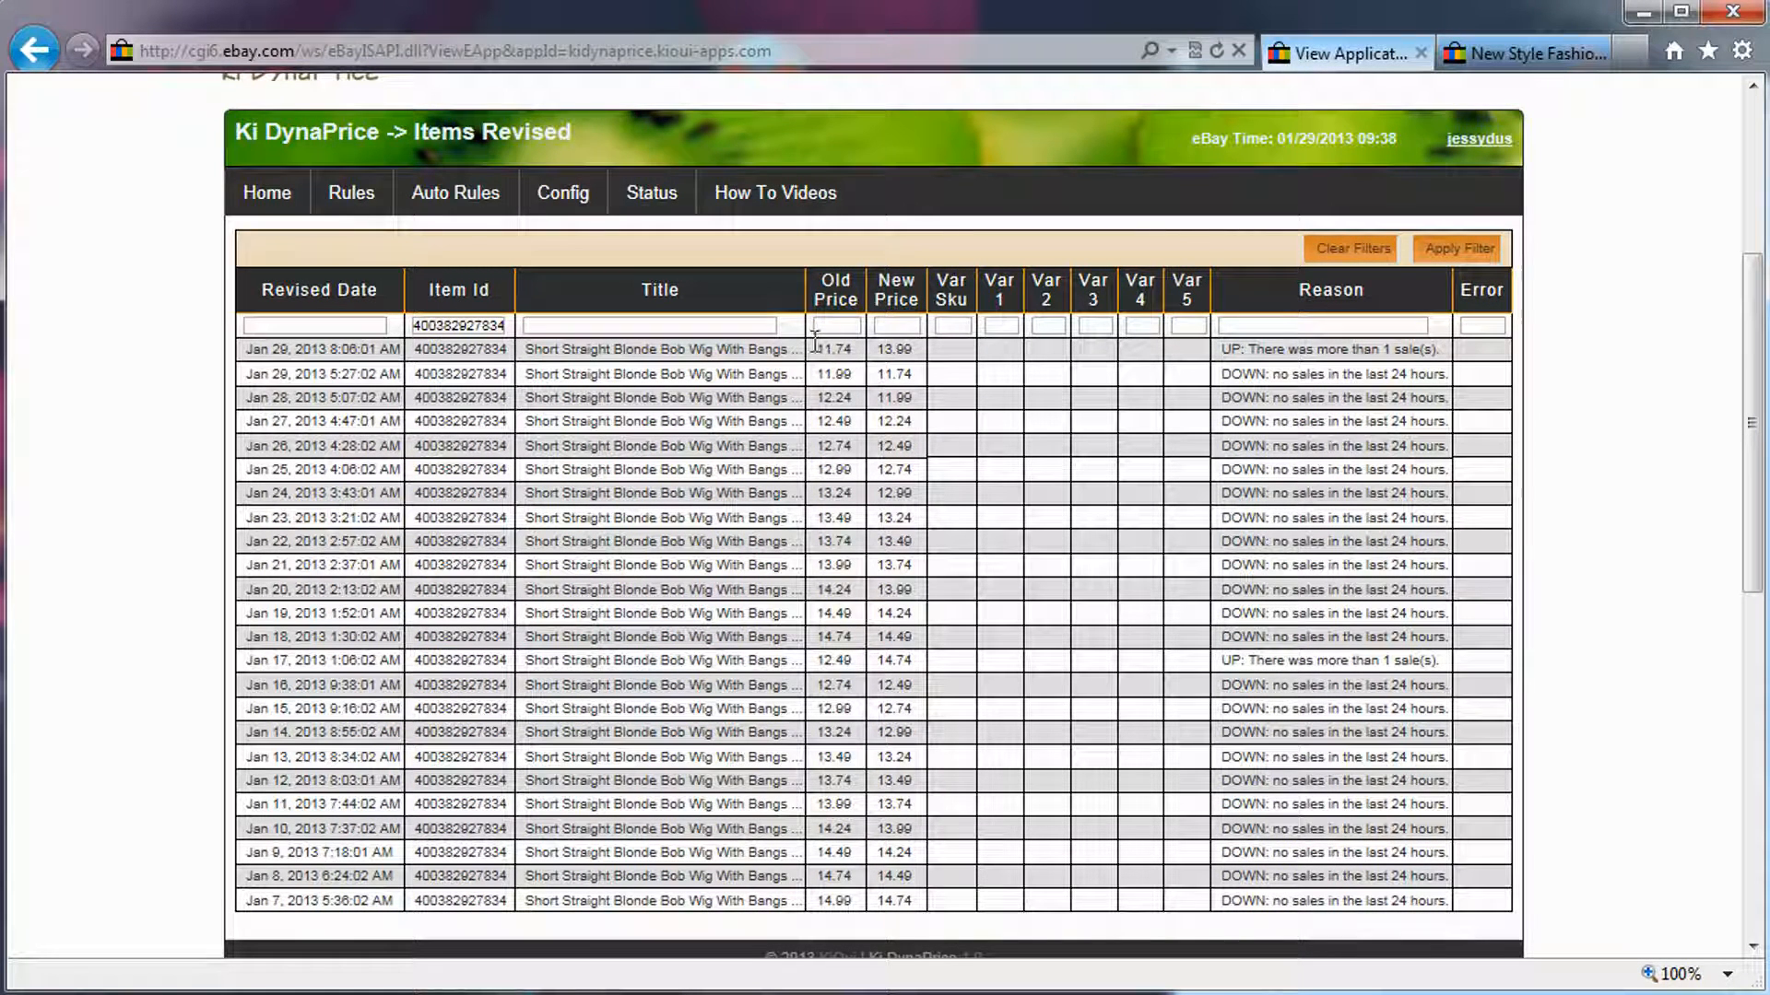
Trace the filtered wig's price revisions from the early January decreases through the January 17 and January 29 increases
drag(818, 902, 851, 833)
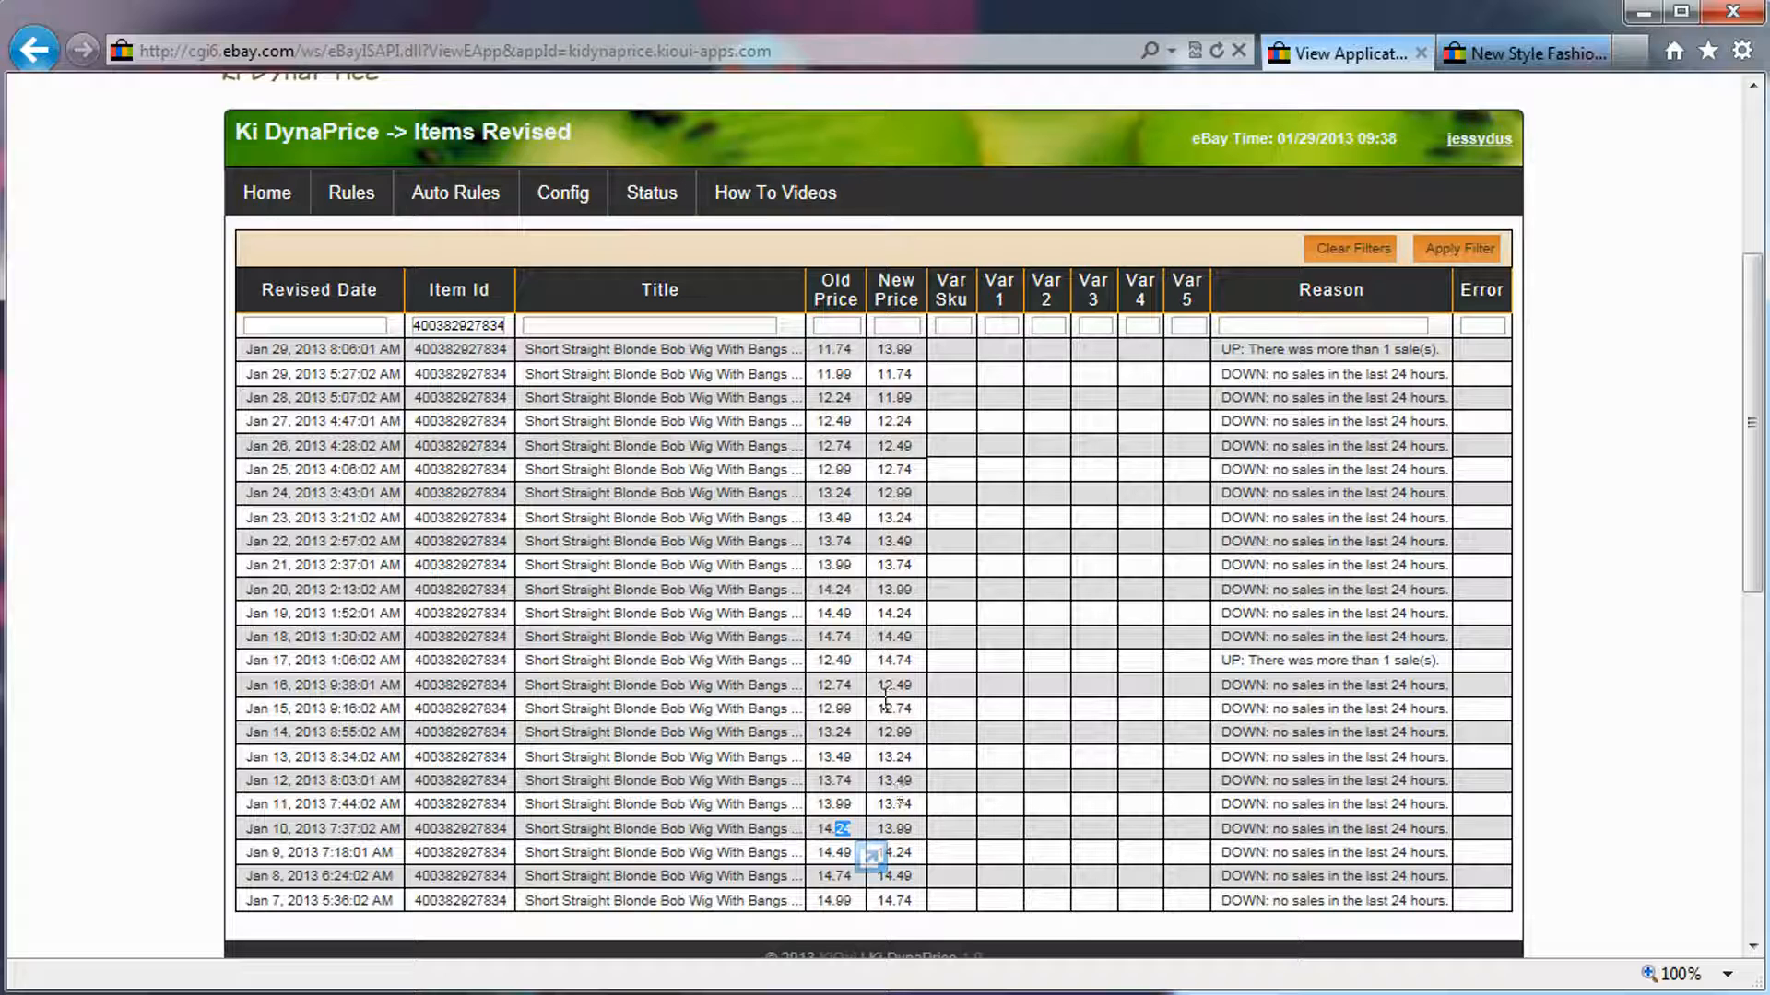
mouse_move(878, 683)
mouse_down()
mouse_move(914, 685)
mouse_move(906, 697)
mouse_up()
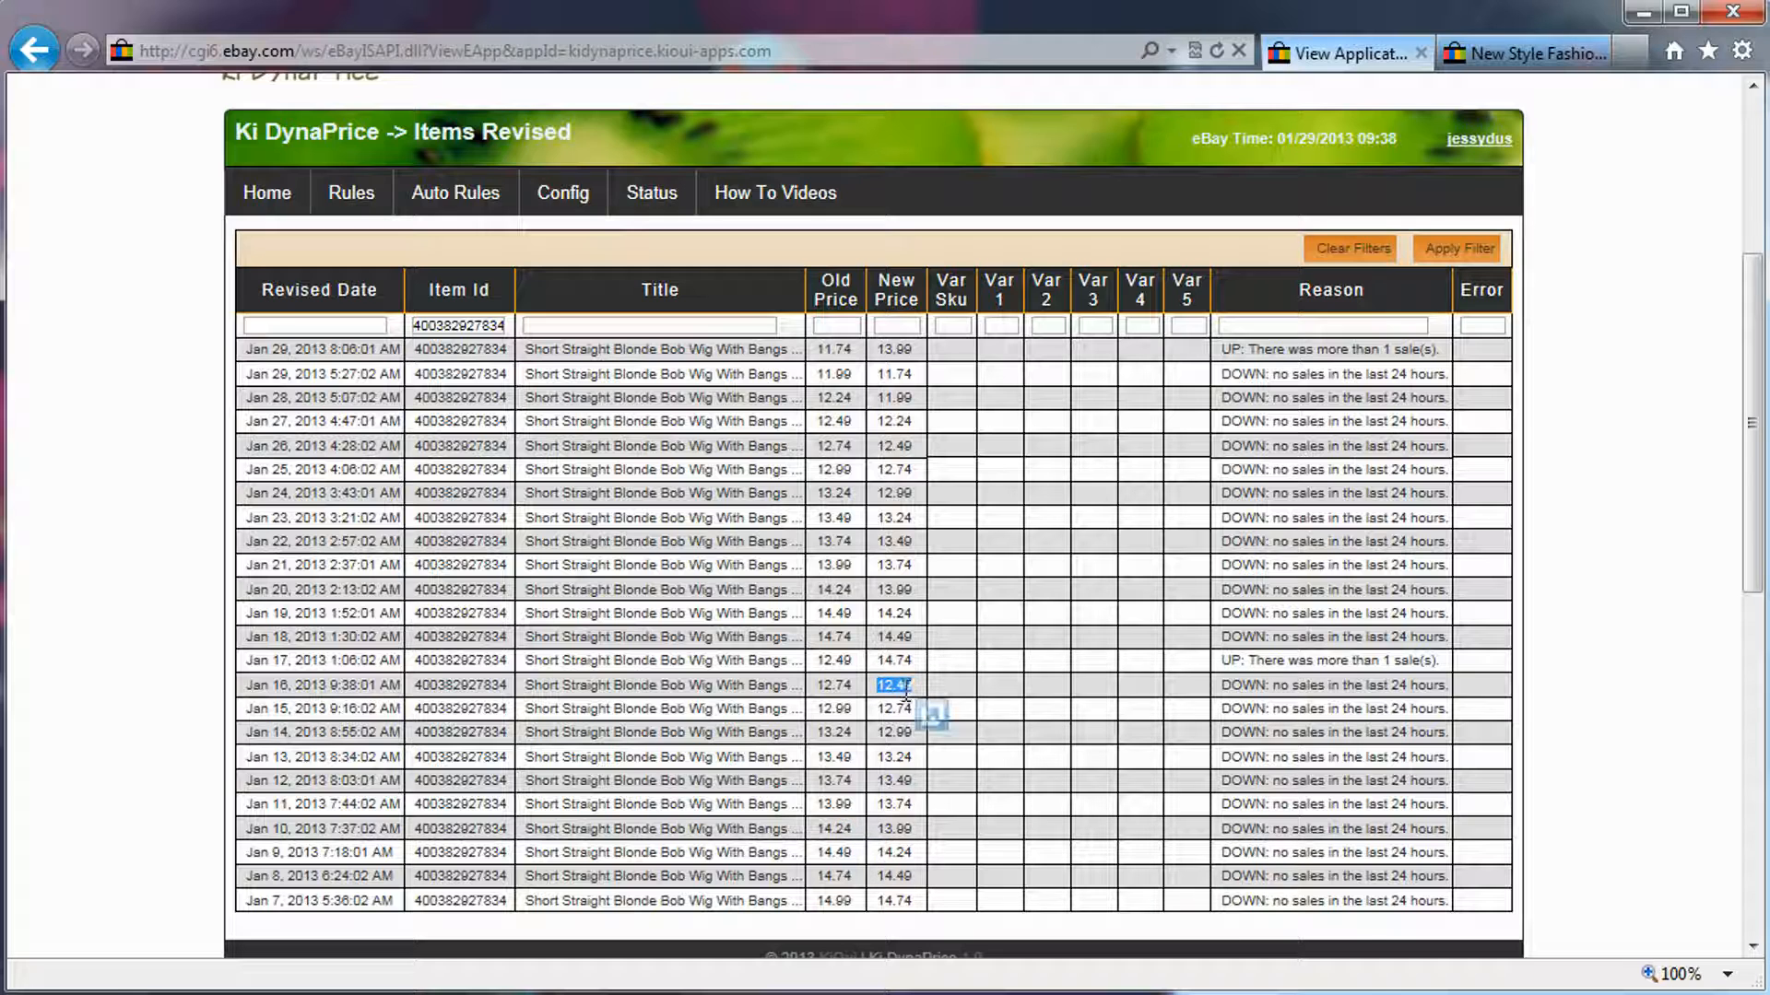
drag(817, 660, 909, 660)
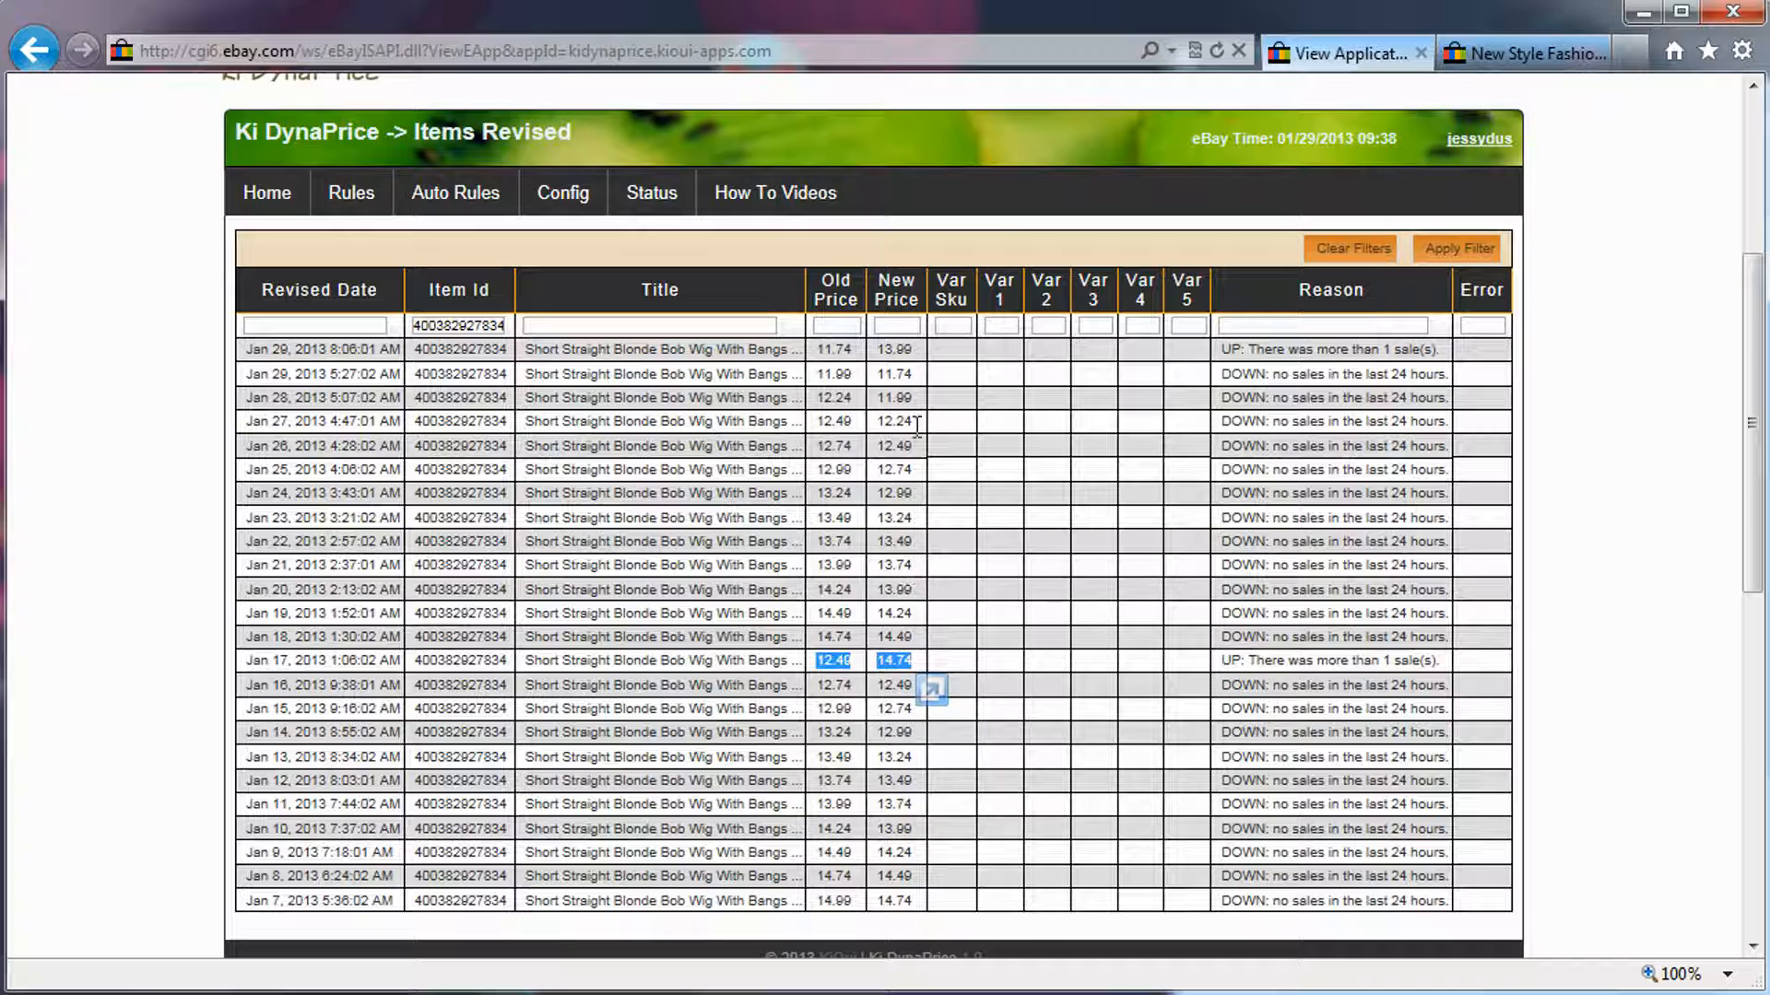
drag(817, 349, 848, 349)
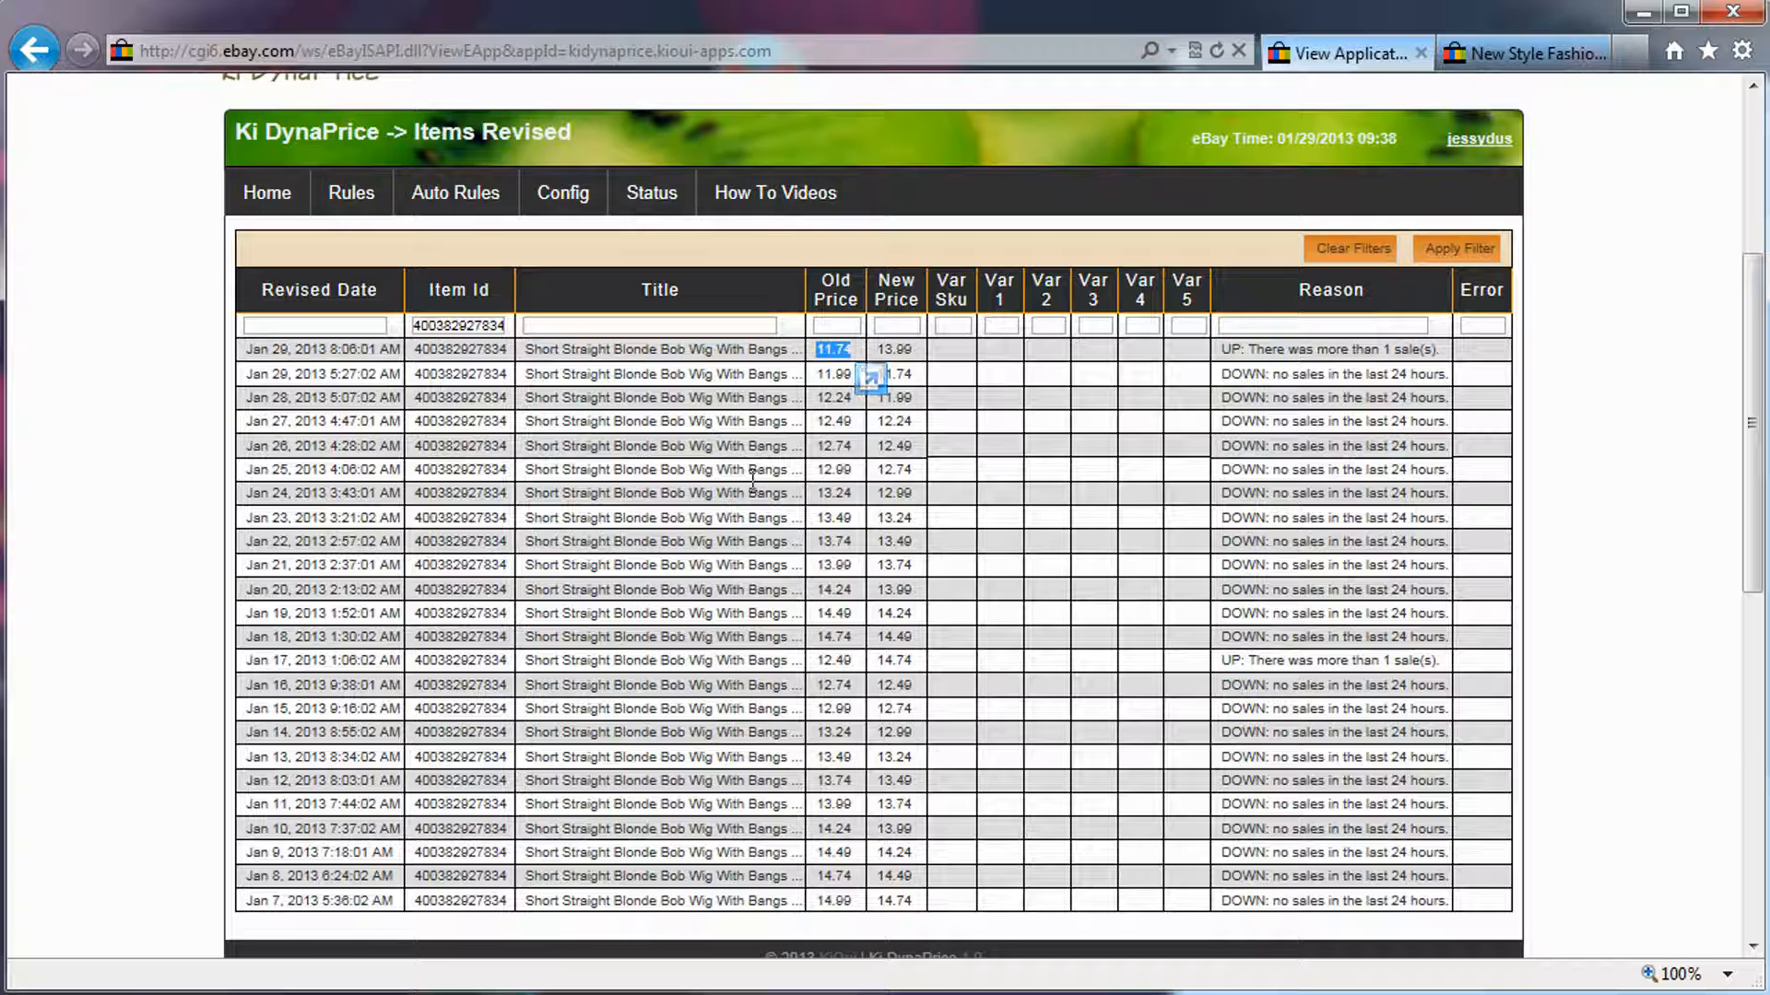
drag(562, 349, 610, 373)
Open the seller's eBay store and compare the prices of the Long Curly Medium Auburn Wig T1907 and the neighbouring Long Straight Black Wig
scroll(645, 387, up, 4)
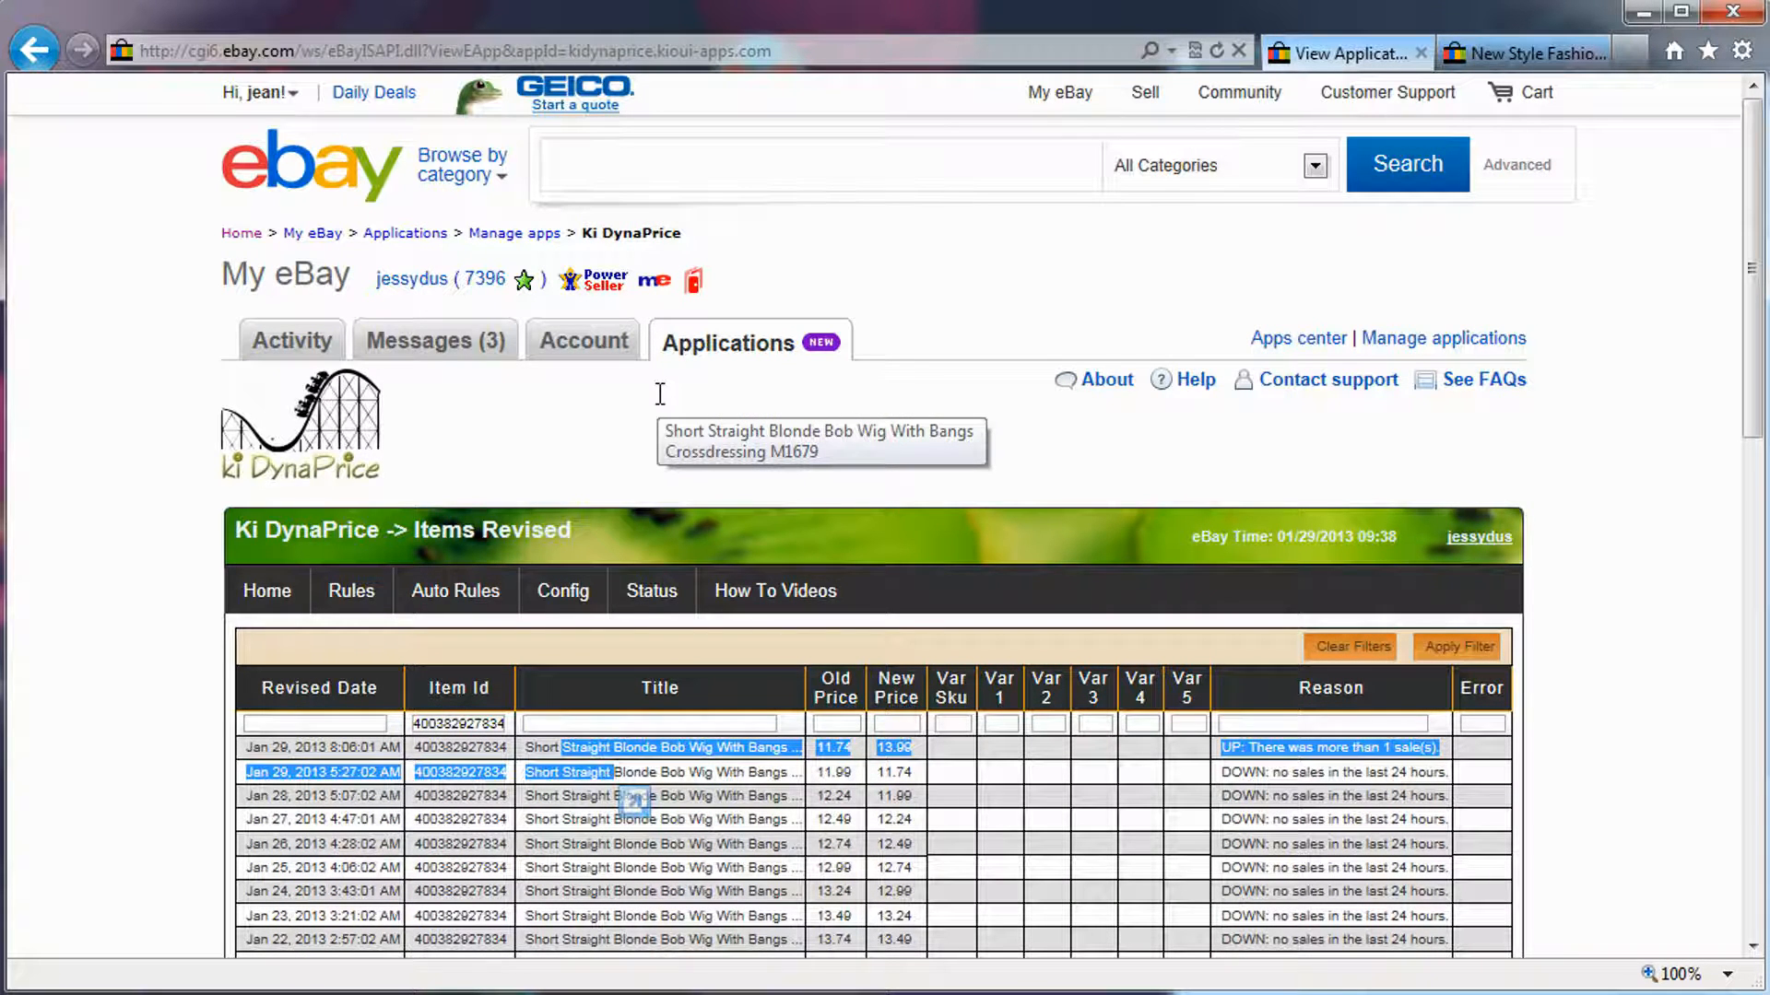
click(696, 281)
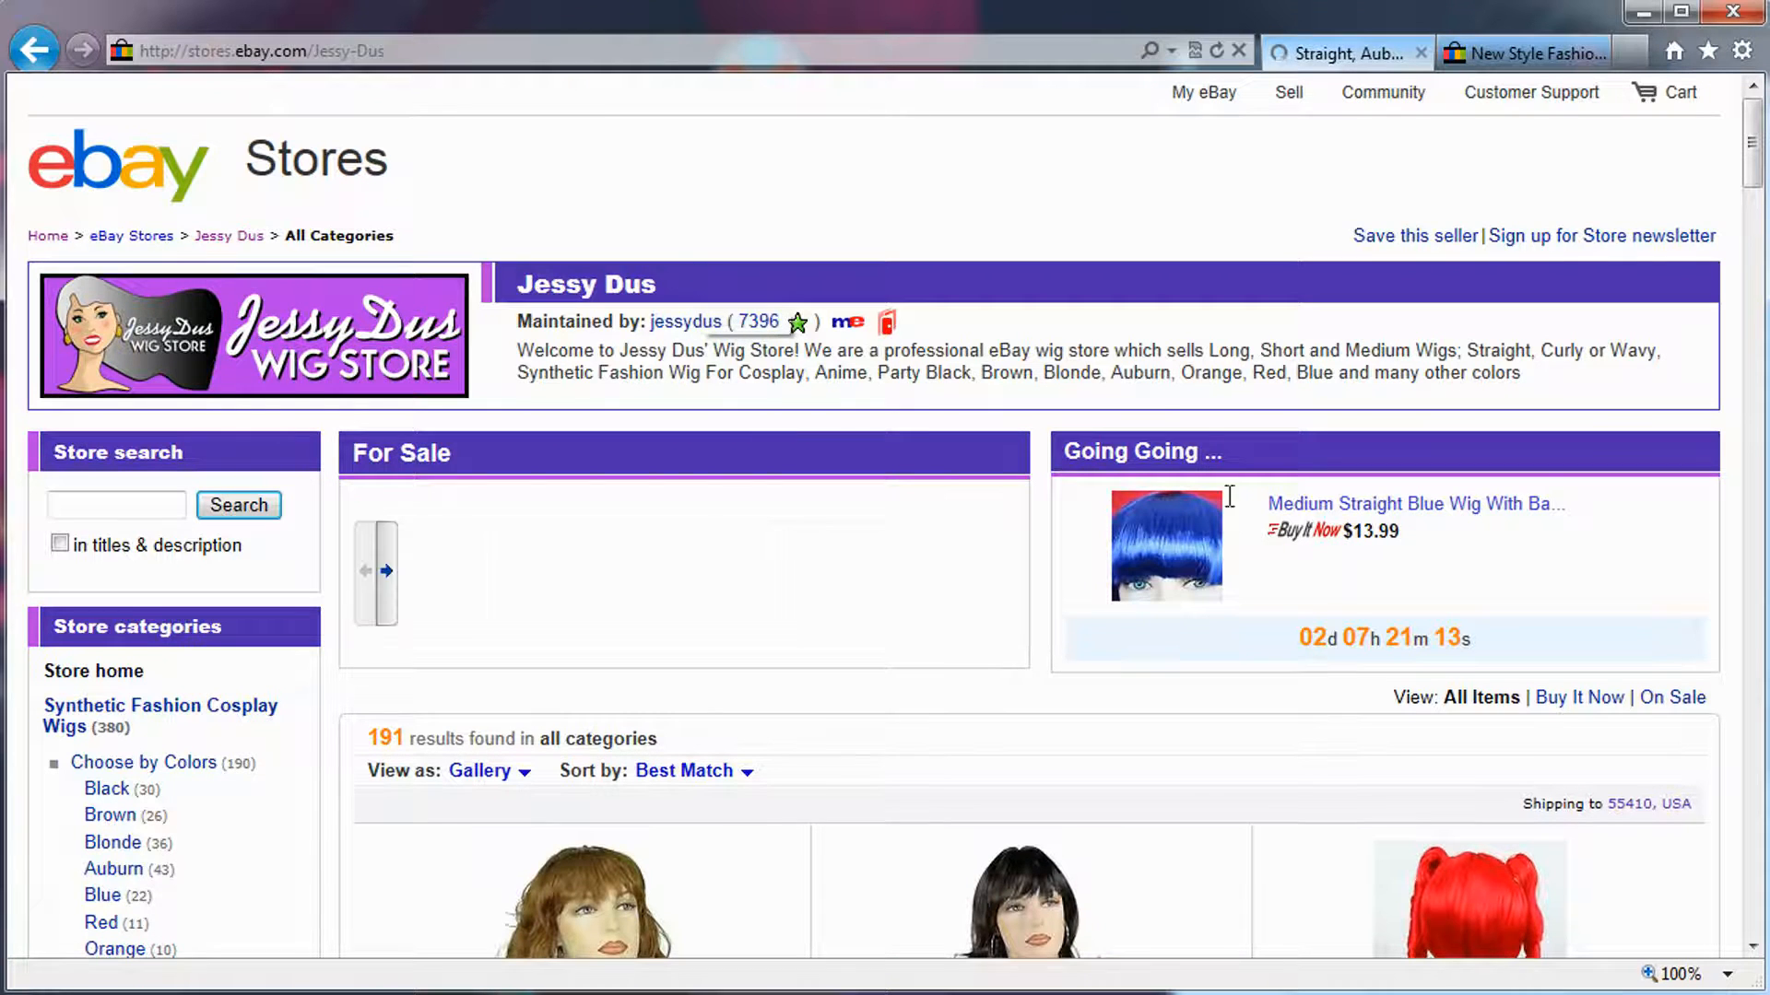
scroll(917, 723, down, 3)
scroll(918, 727, down, 3)
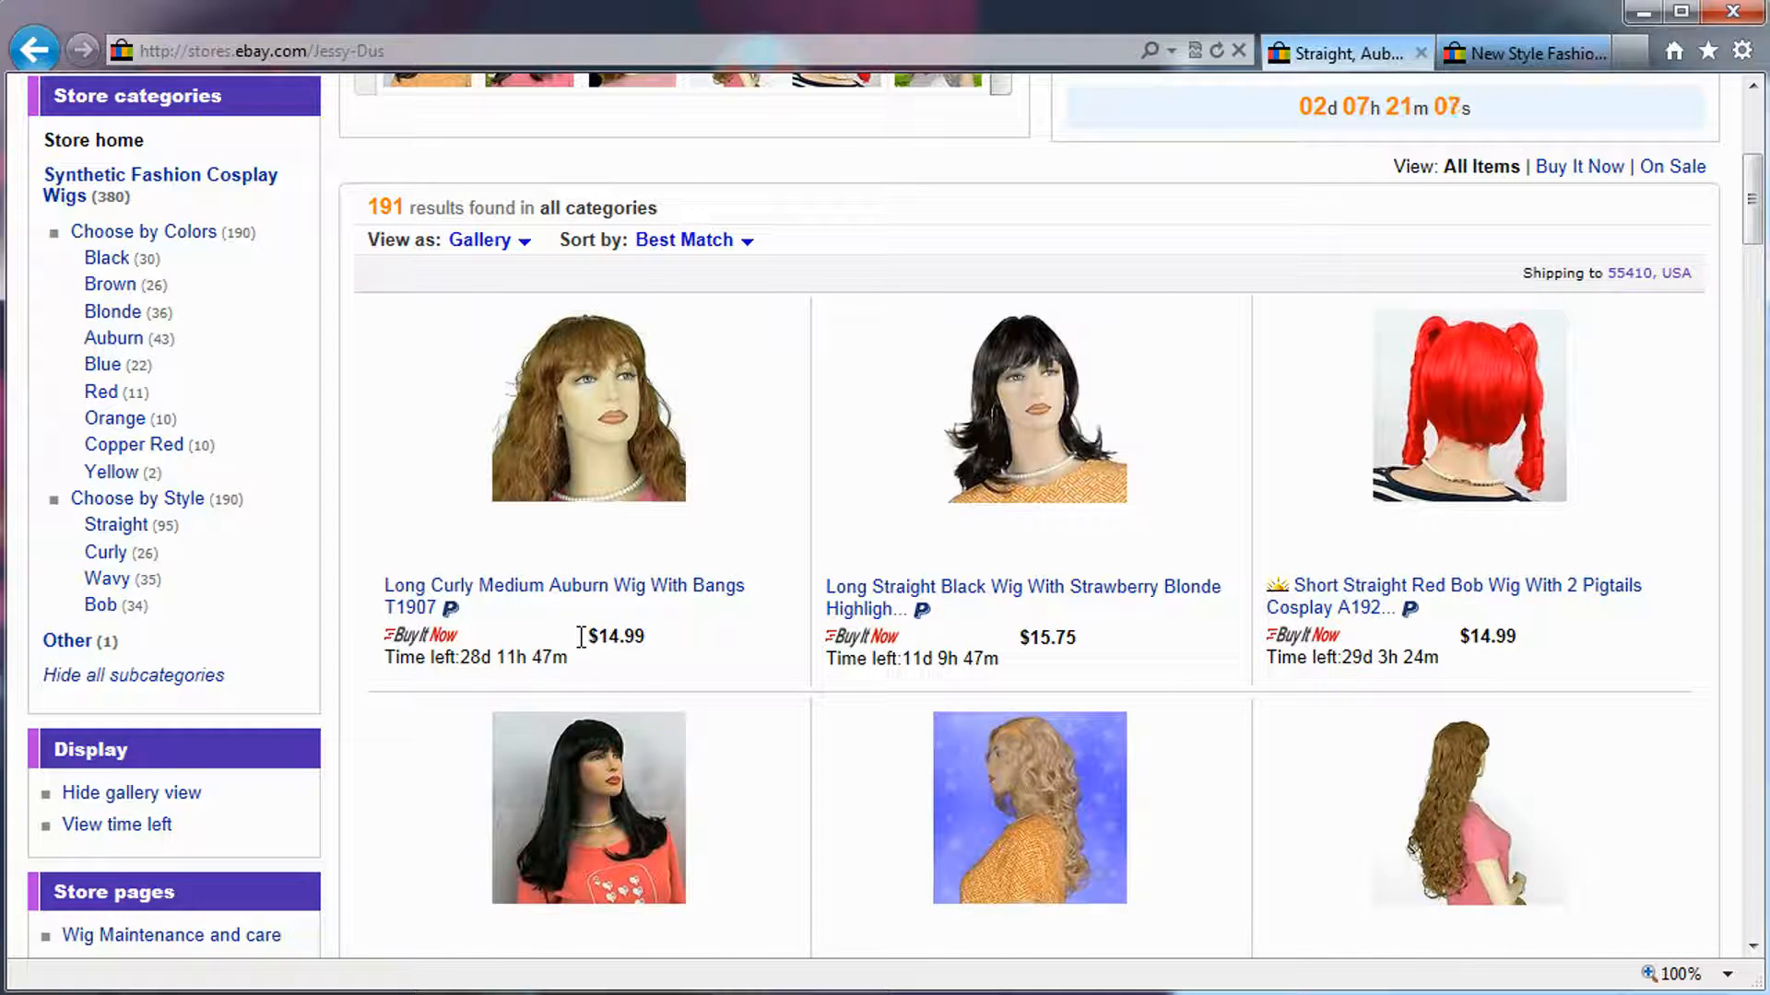
drag(581, 637, 647, 638)
click(1046, 643)
double_click(1046, 642)
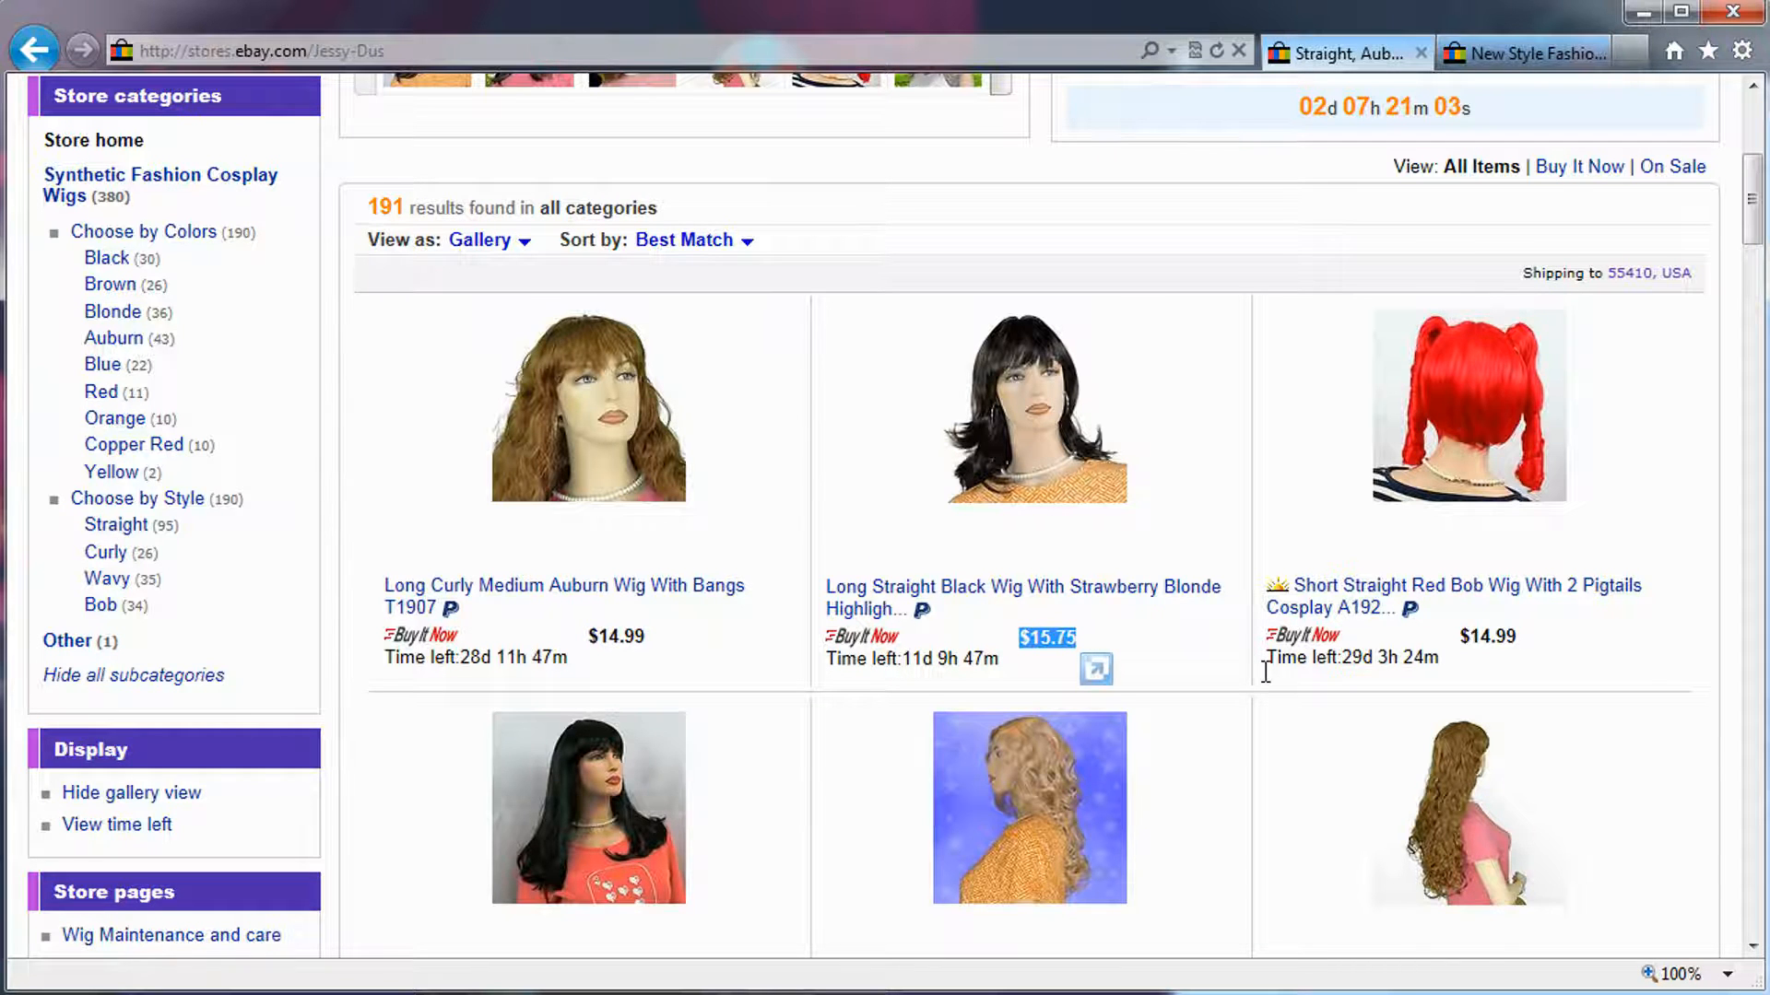
Compare the store prices of the Long Straight Black Wig With Bangs And Cap and the Long Wavy Blonde Wig B2685
scroll(1265, 671, down, 4)
drag(1083, 641, 1010, 640)
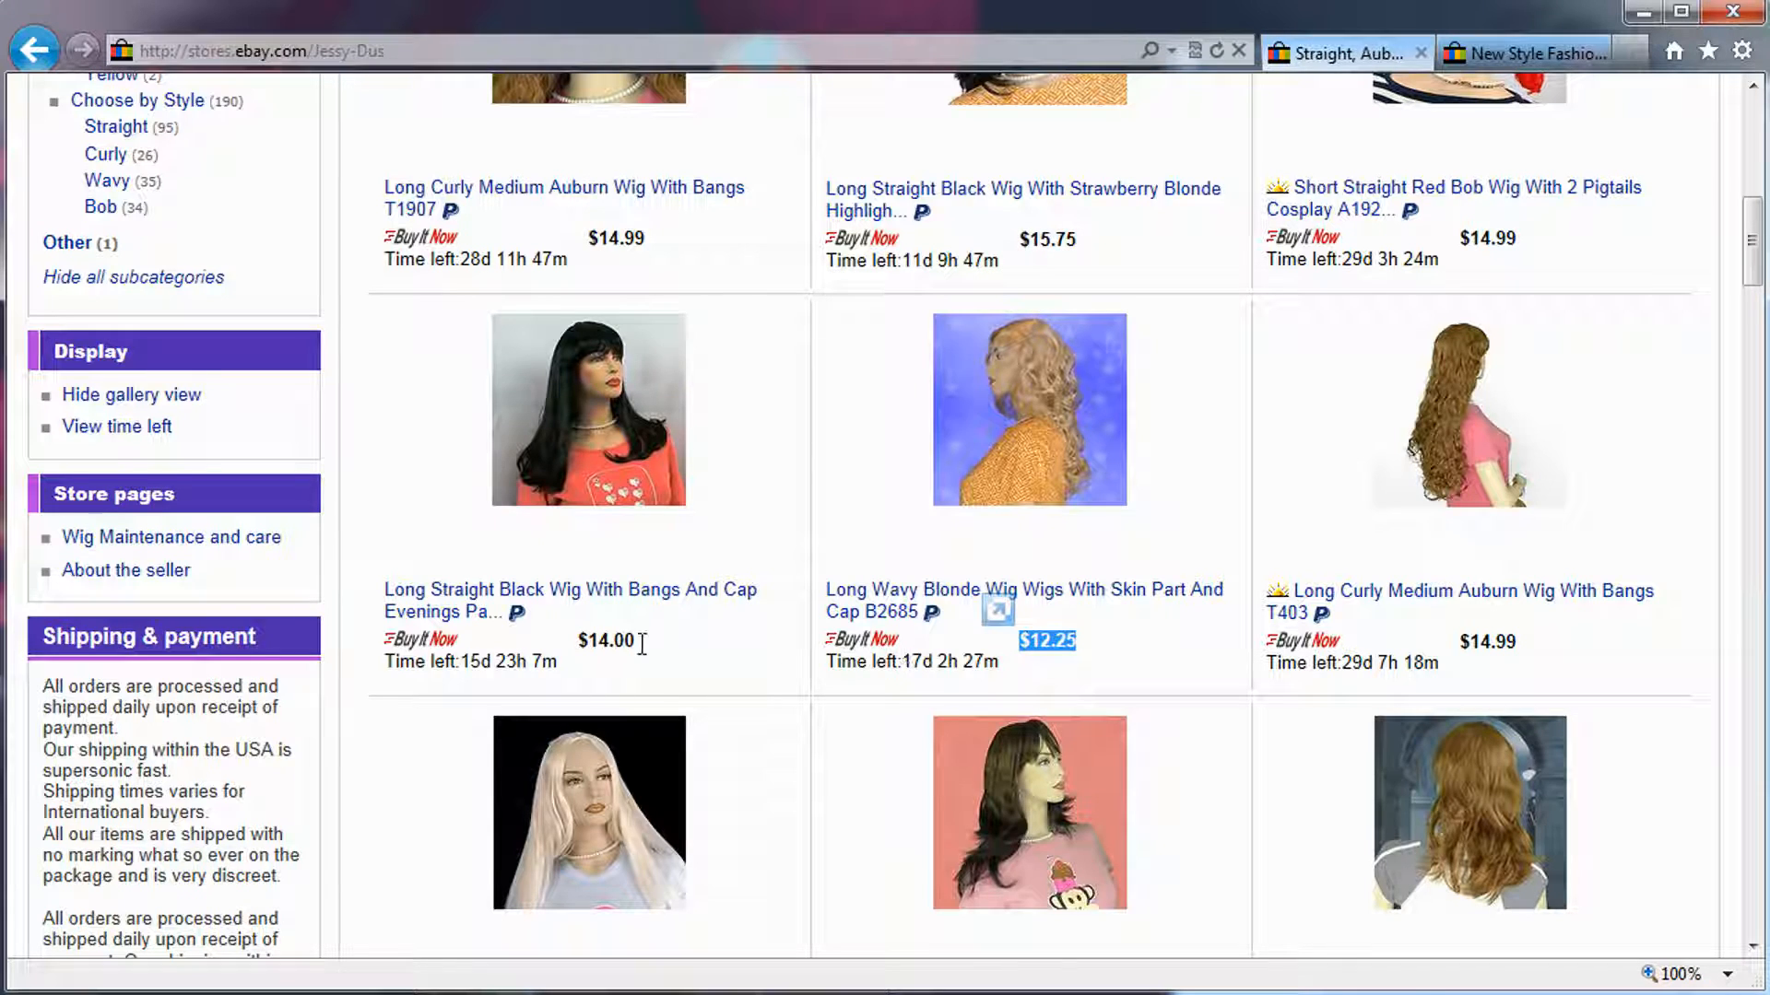
drag(643, 643, 575, 641)
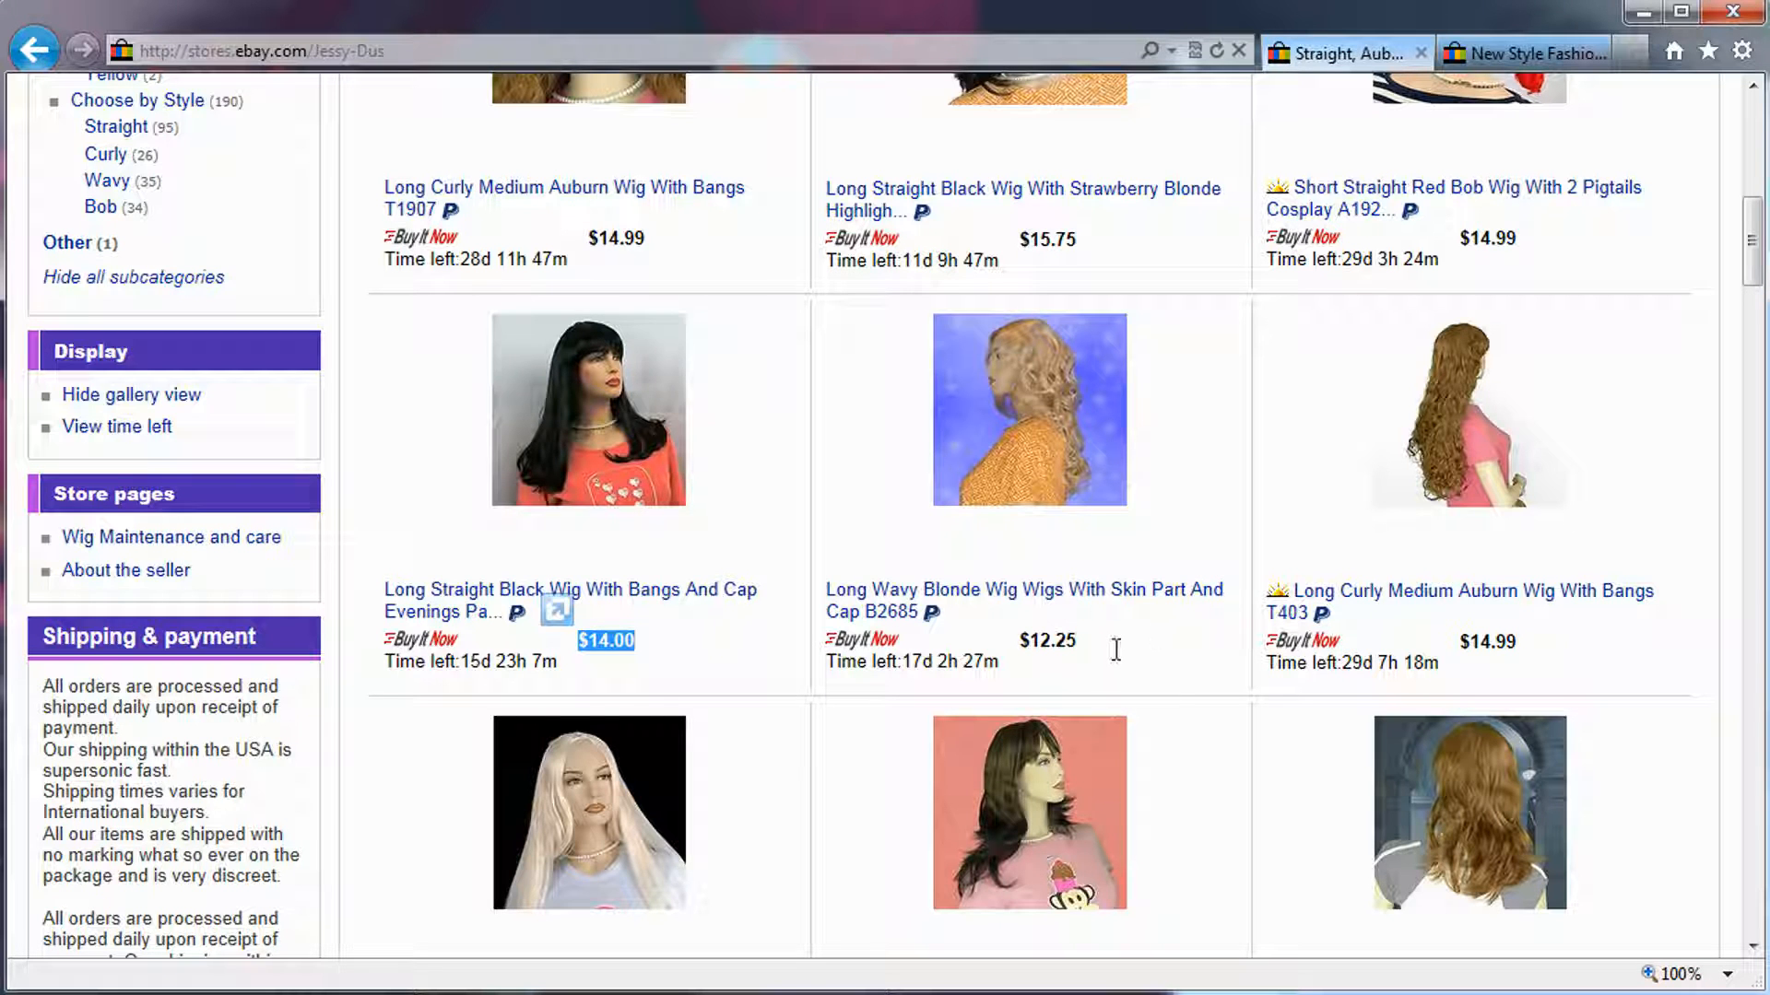
drag(1078, 643, 1029, 643)
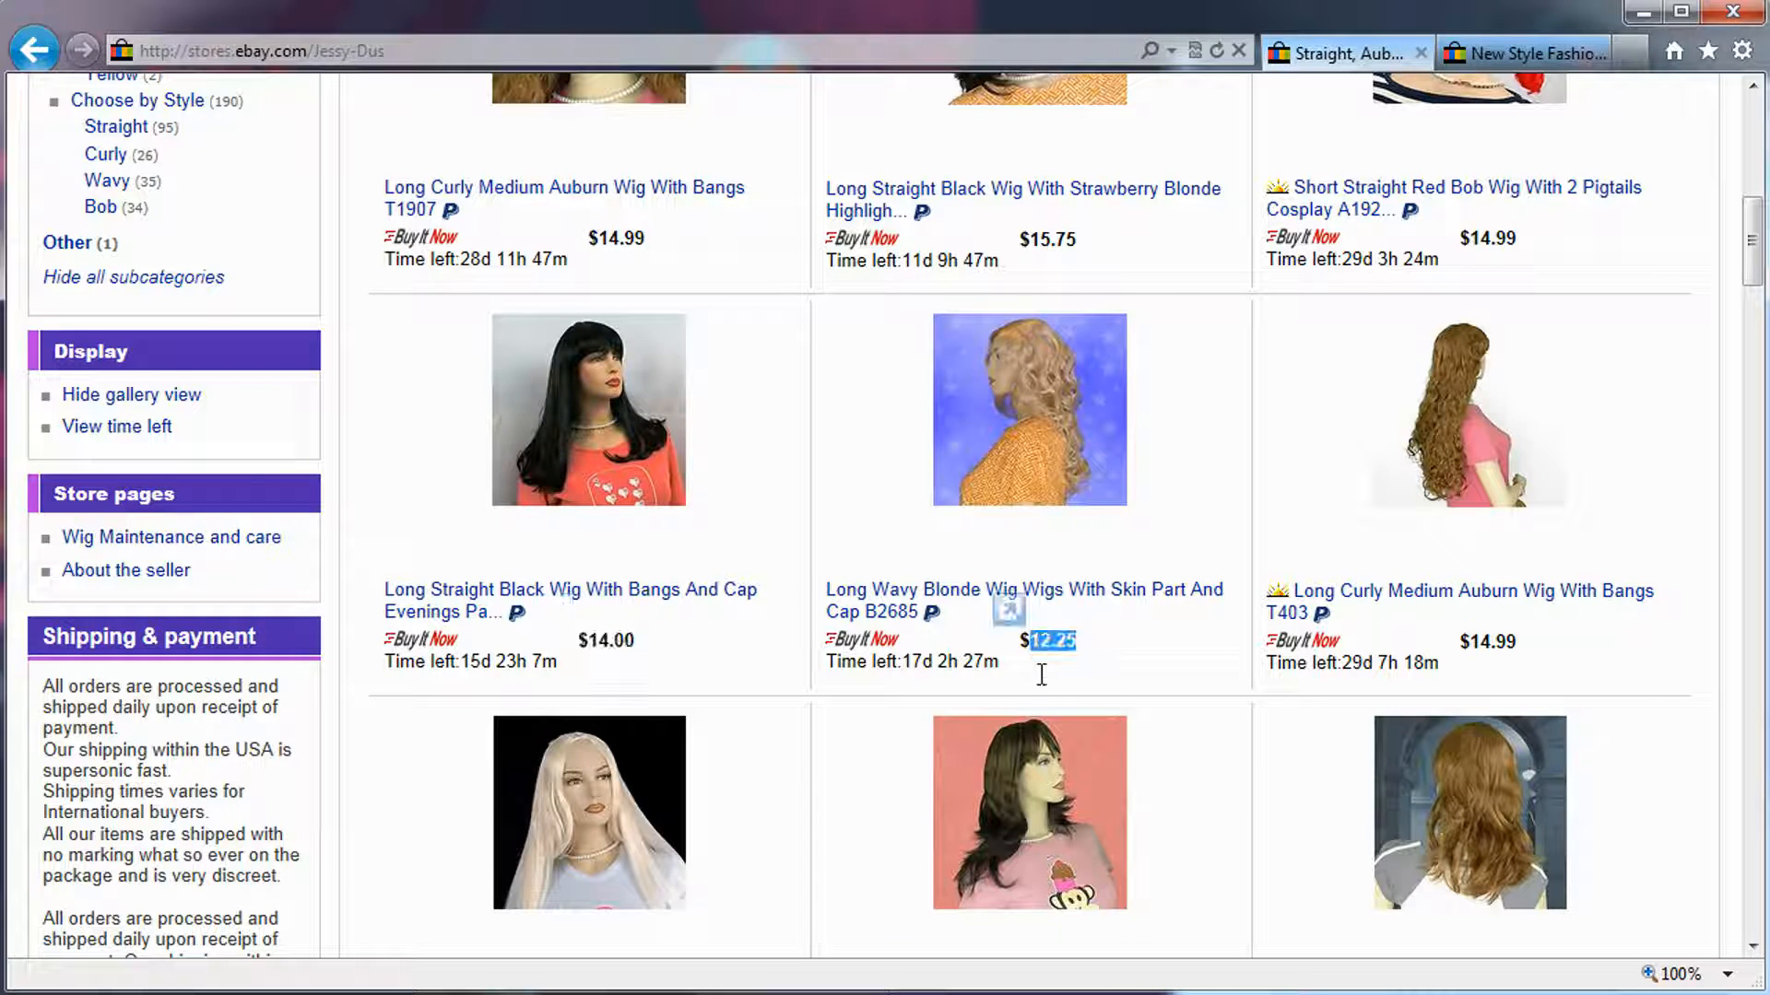
Examine the discounted Long Straight Light Platinum Blonde Wig's original and sale prices, and compare the Auburn and Brown O6336 wigs in the same row
scroll(1043, 673, down, 3)
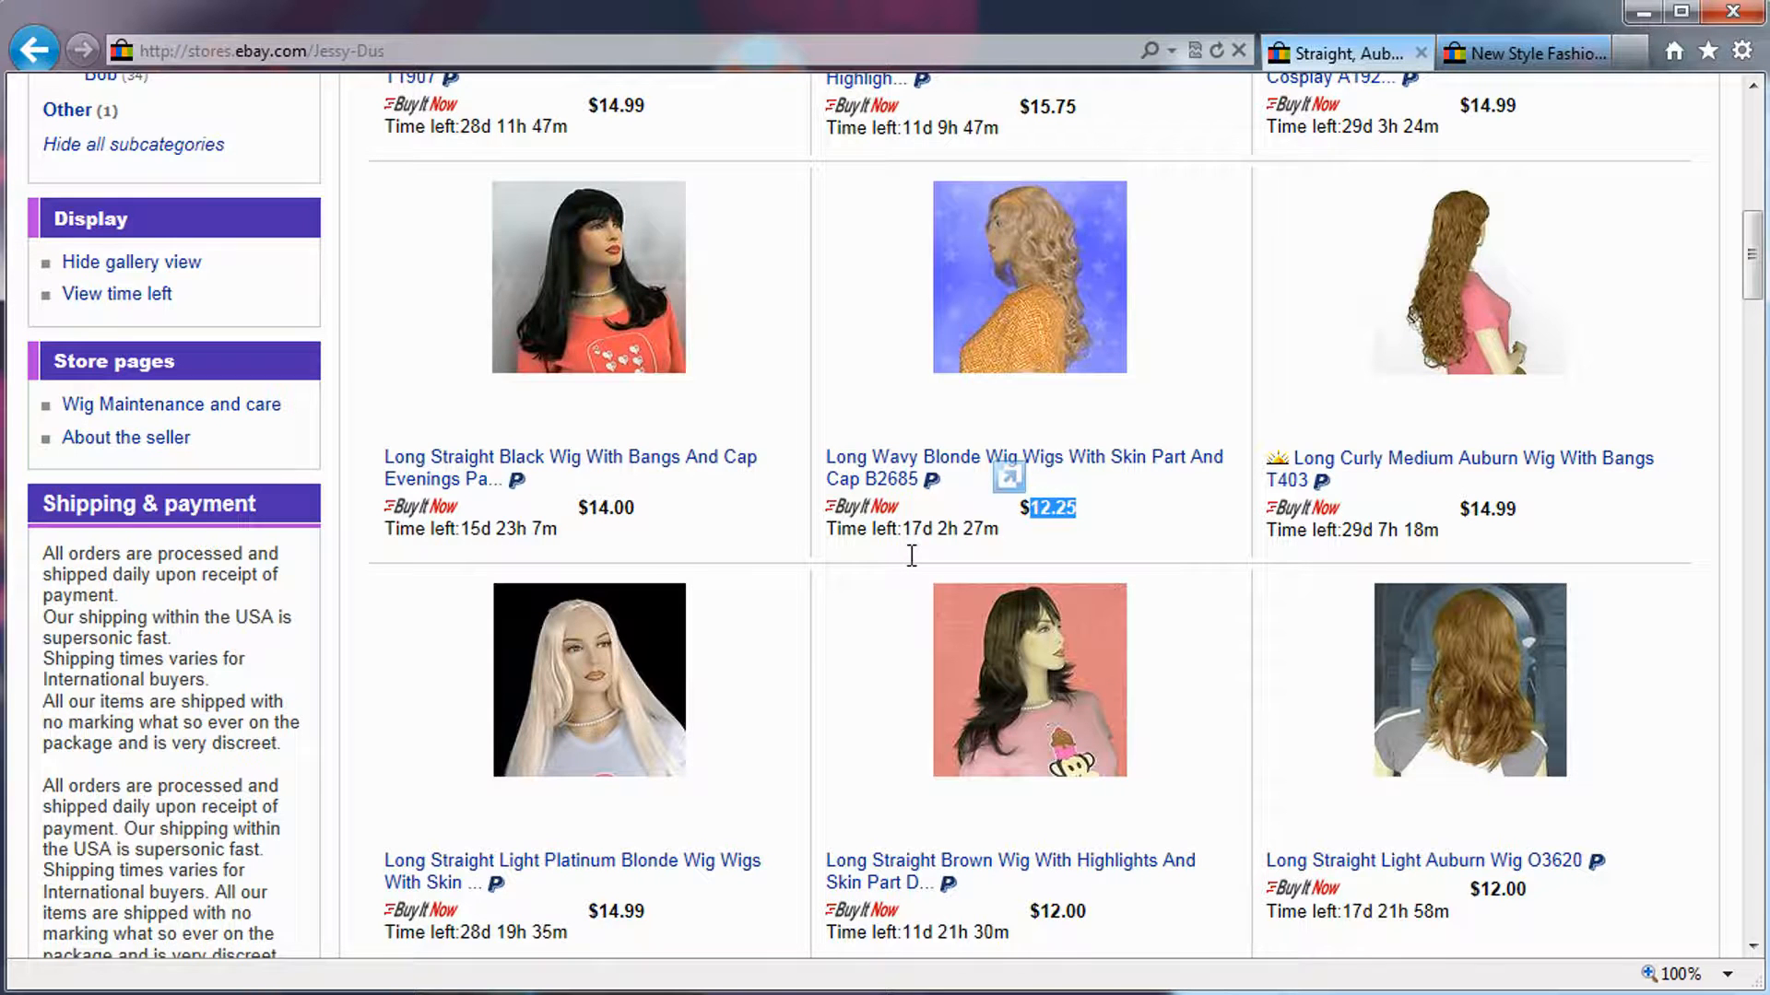
scroll(913, 555, down, 3)
scroll(912, 559, down, 3)
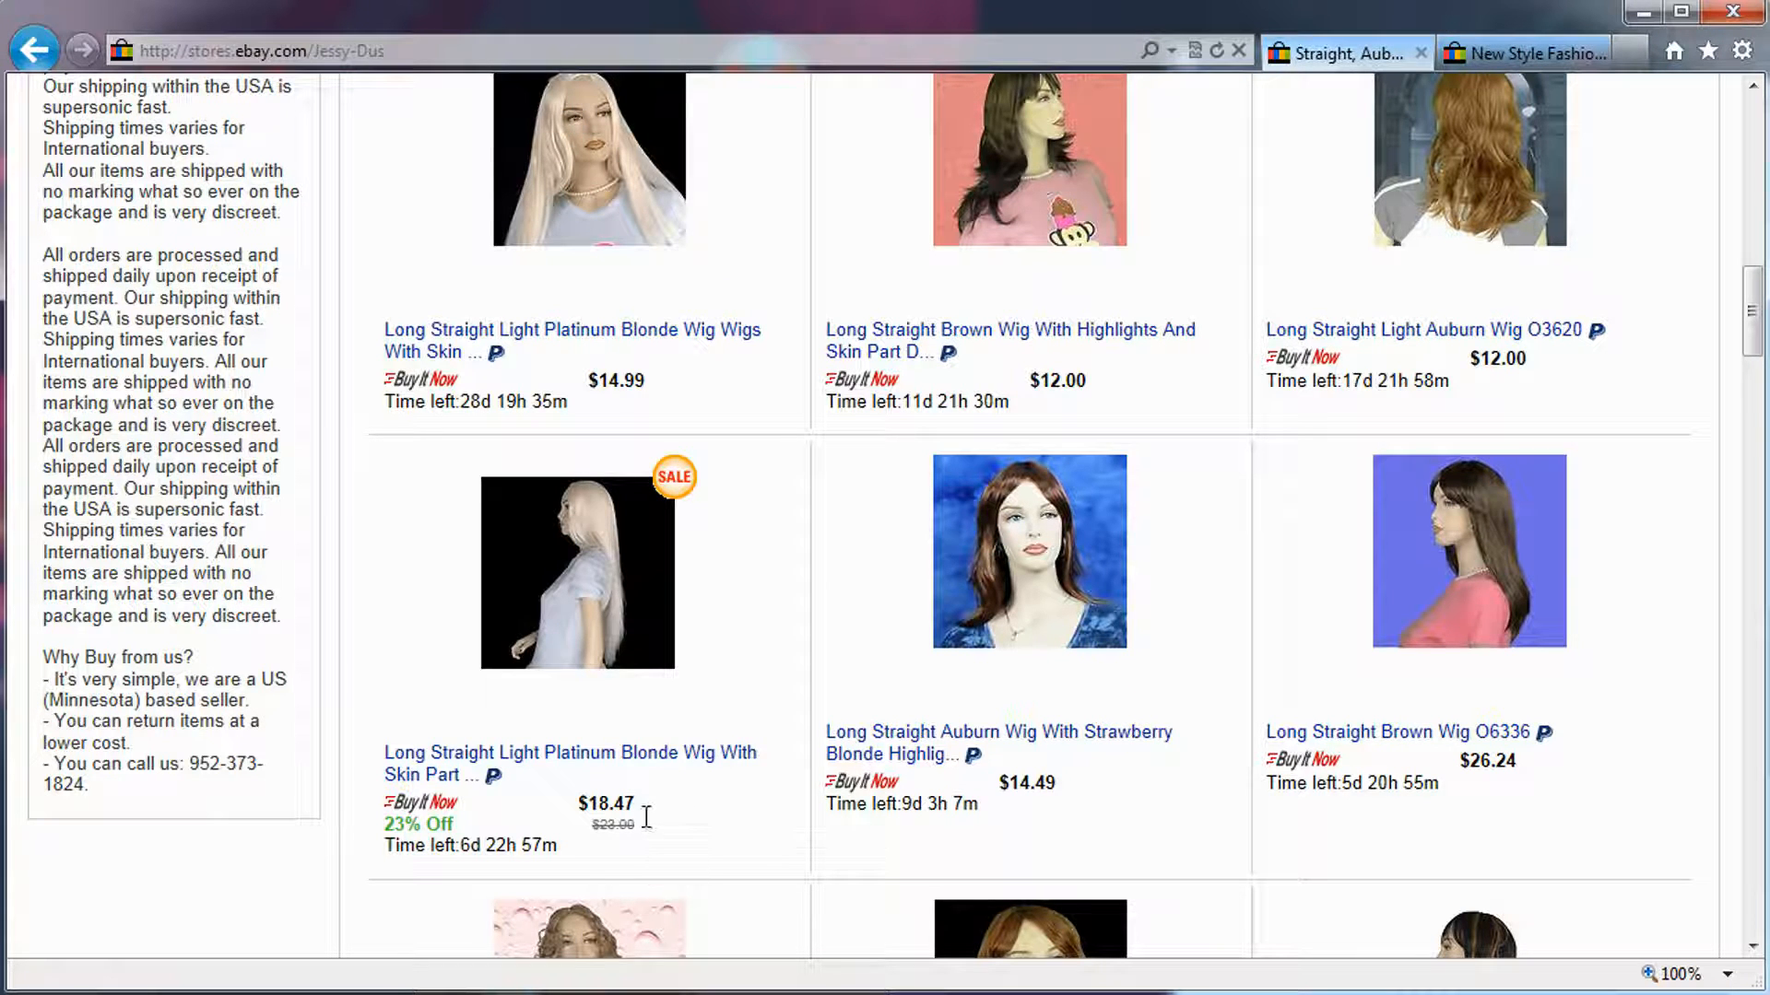
drag(636, 824, 599, 834)
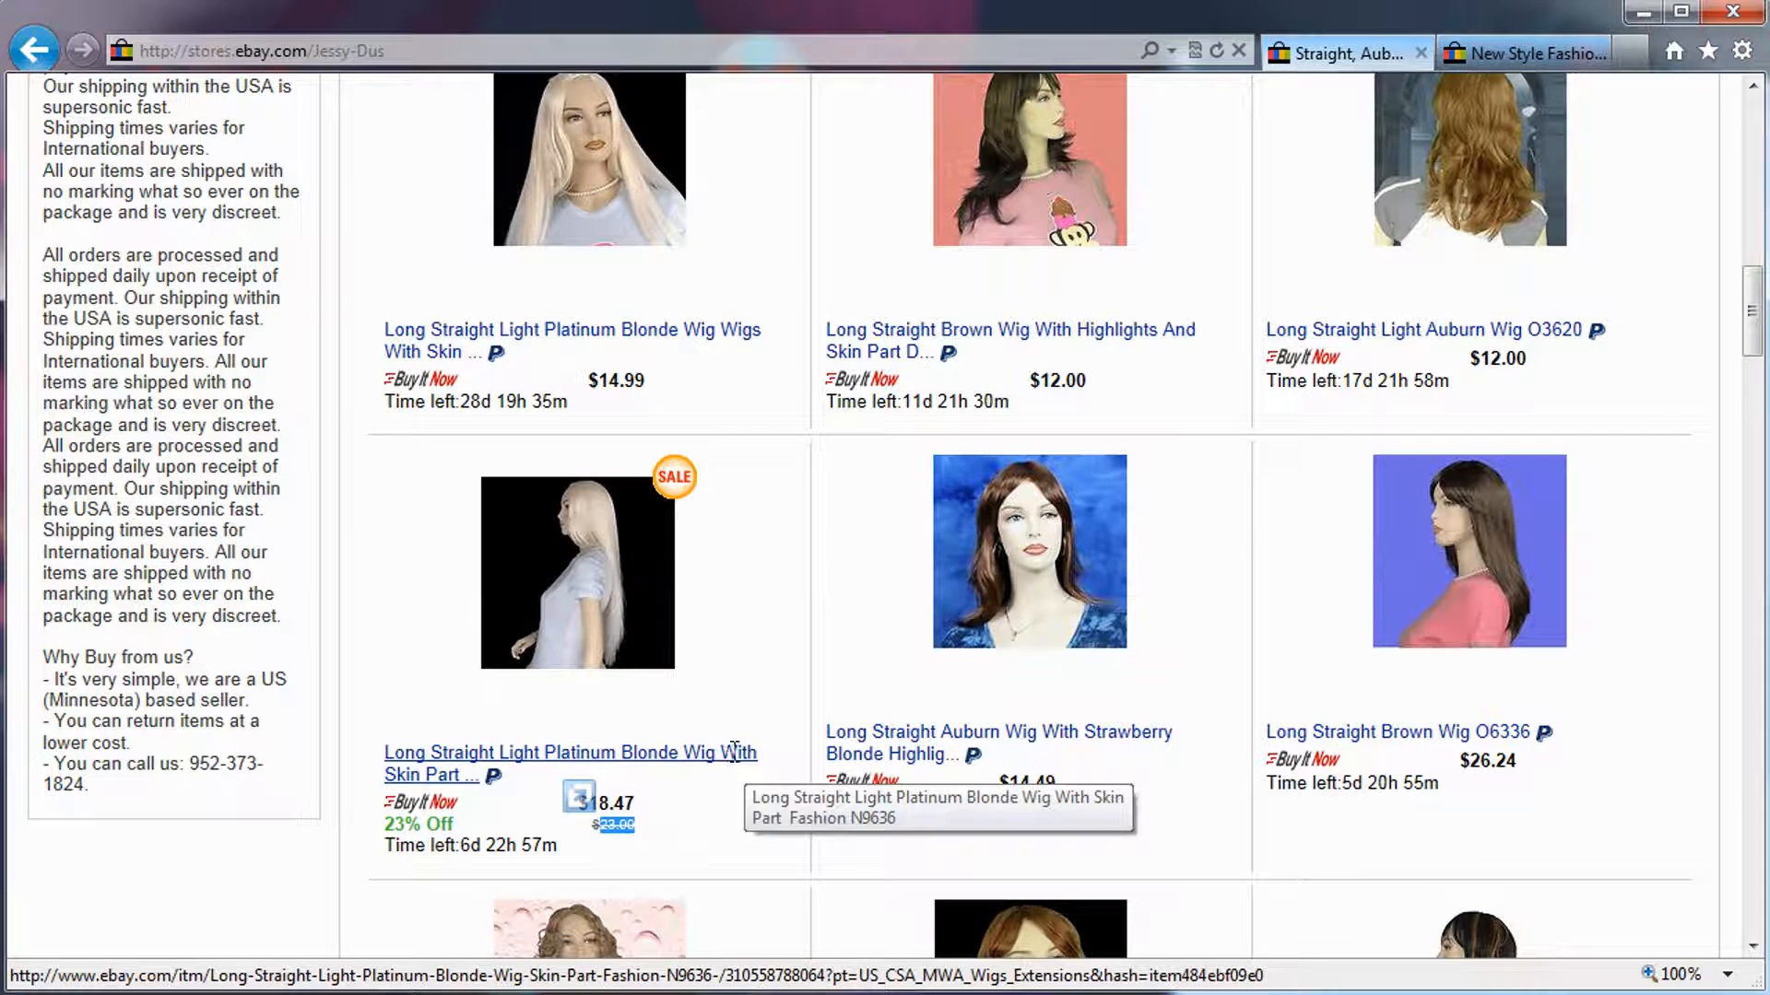
click(622, 812)
double_click(622, 811)
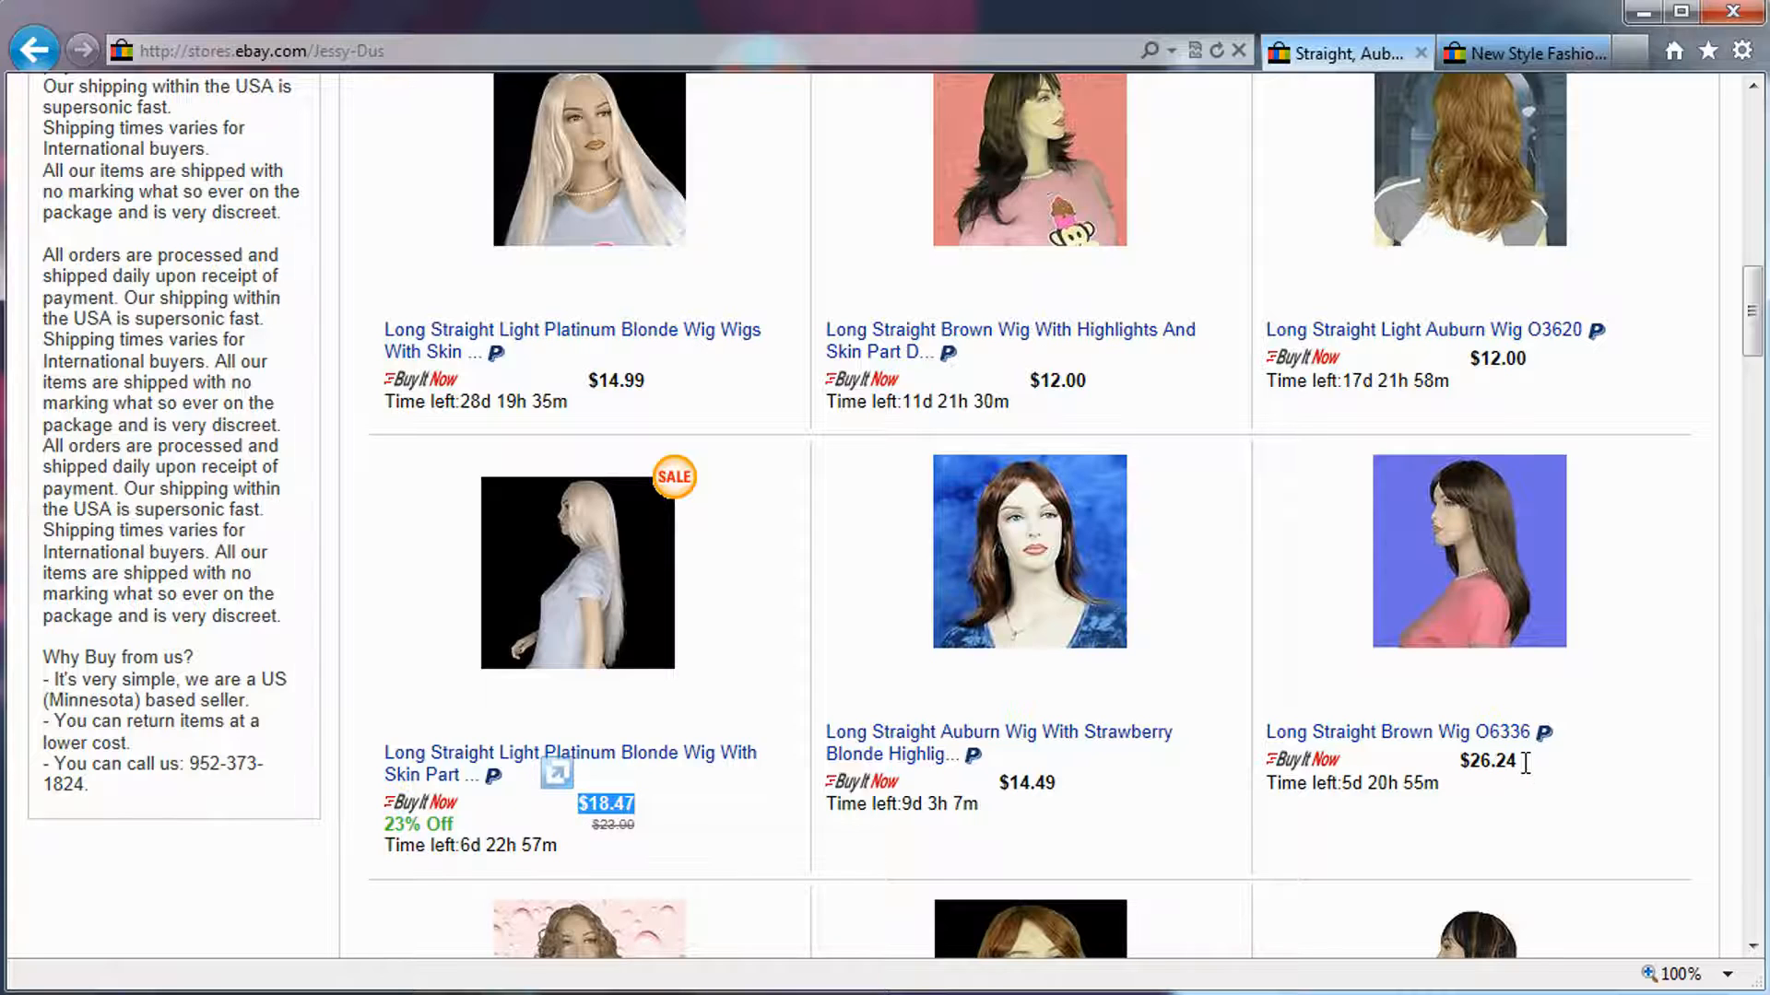
double_click(1037, 783)
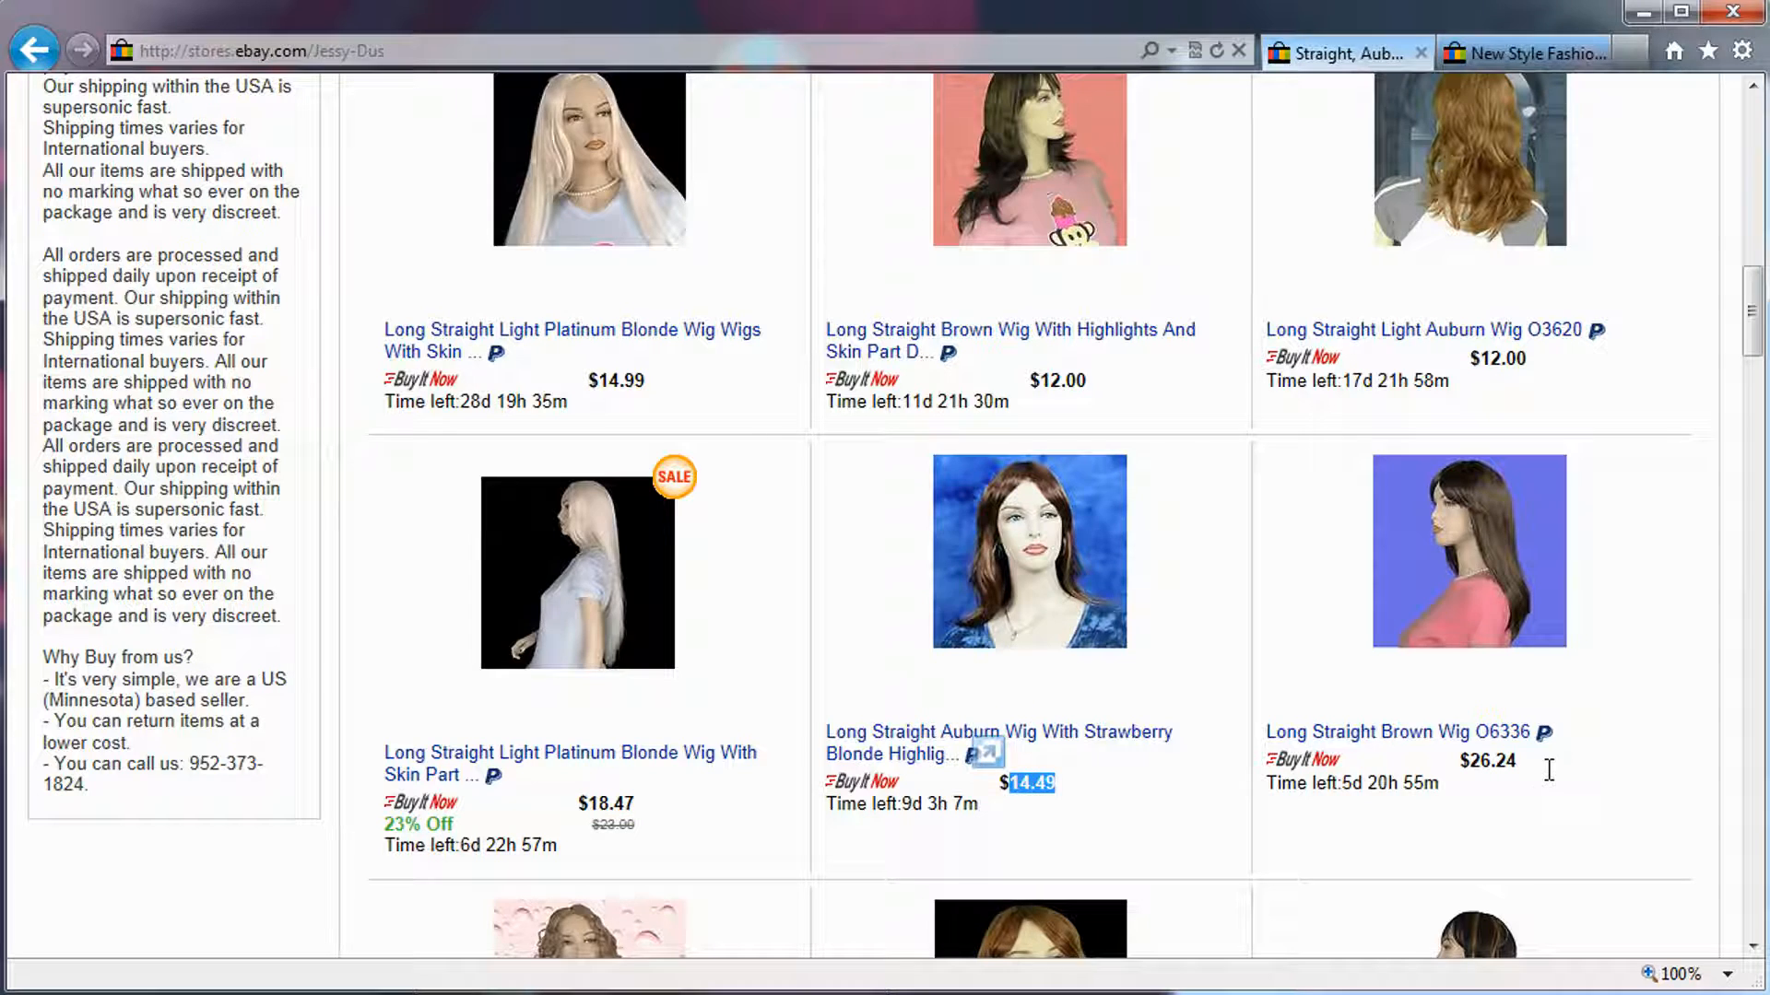
triple_click(1466, 782)
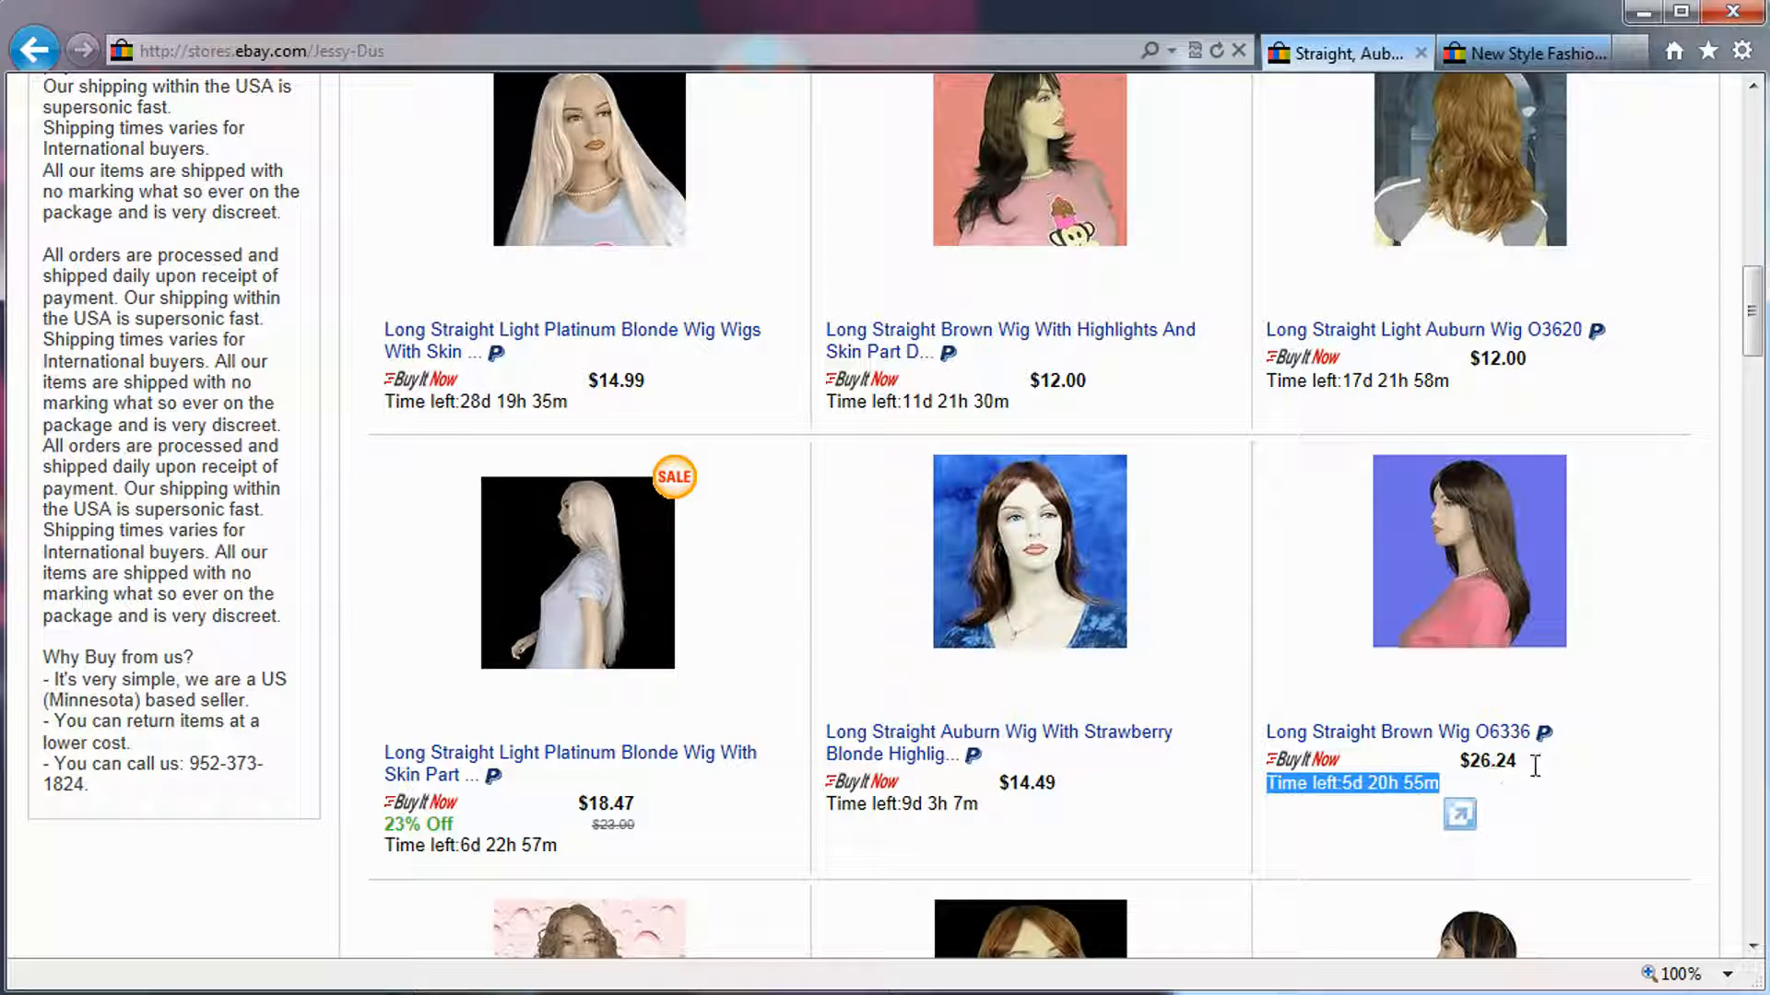
Open the Long Straight Brown Wig O6336 listing and its purchase history
scroll(1535, 766, down, 3)
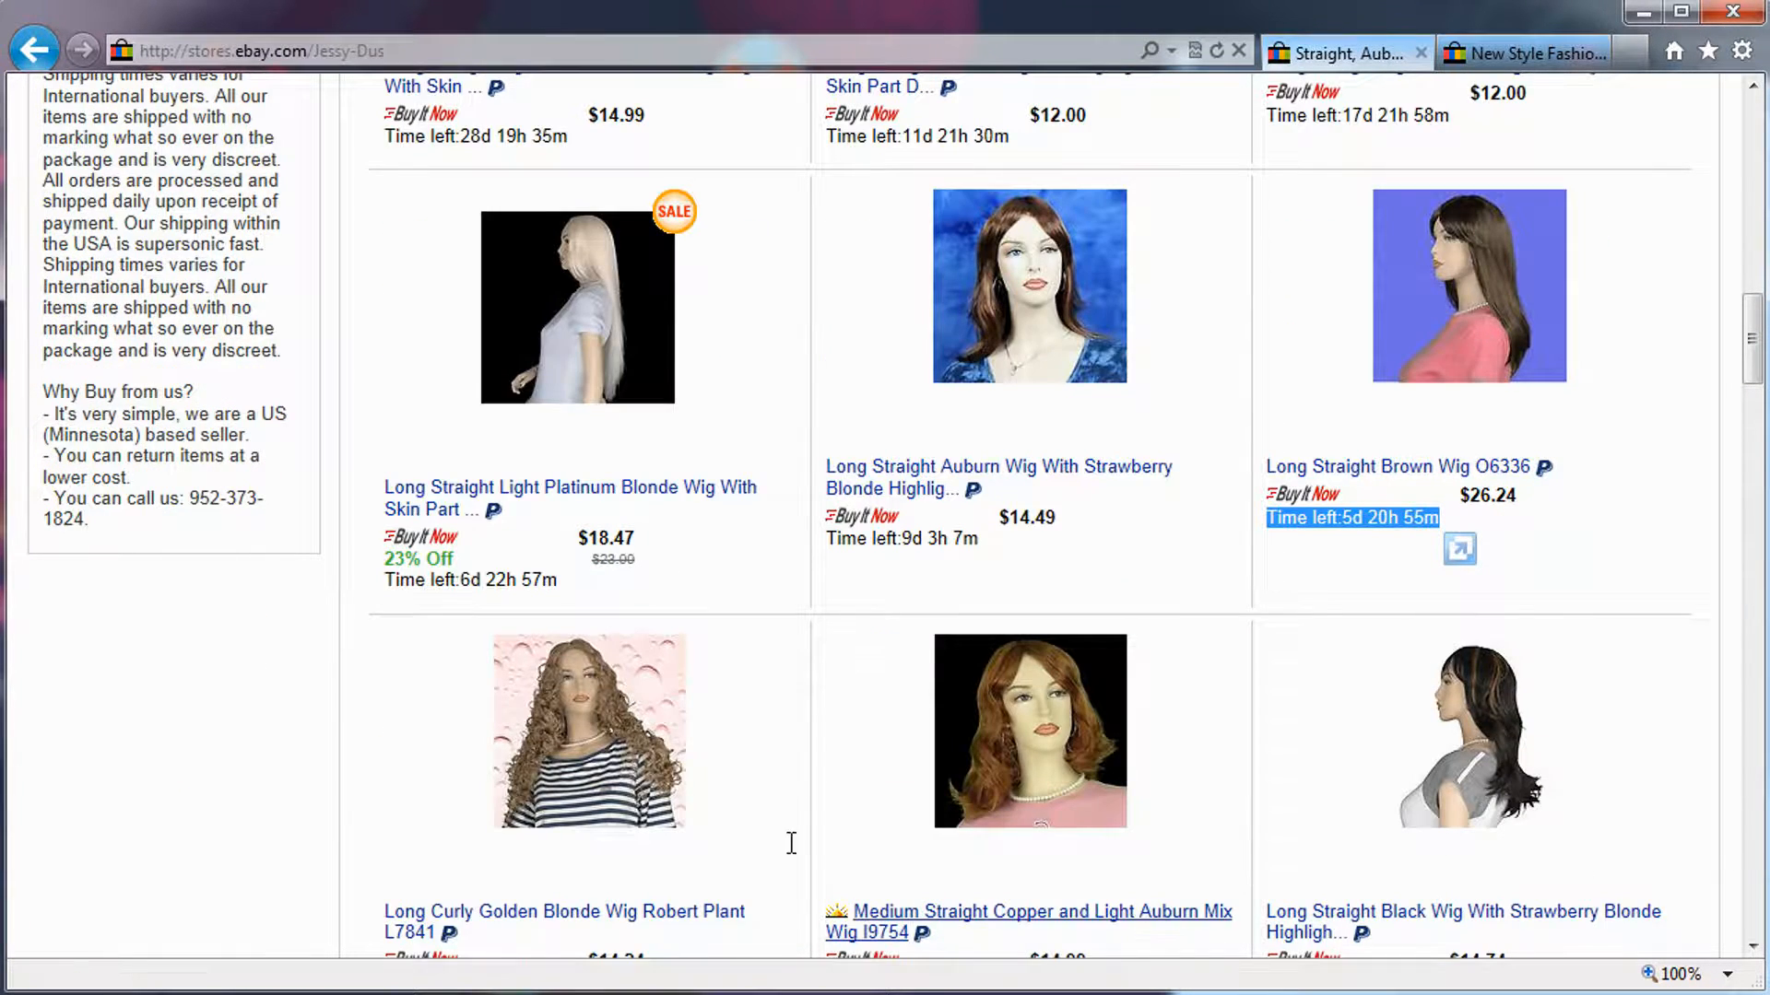
click(1451, 463)
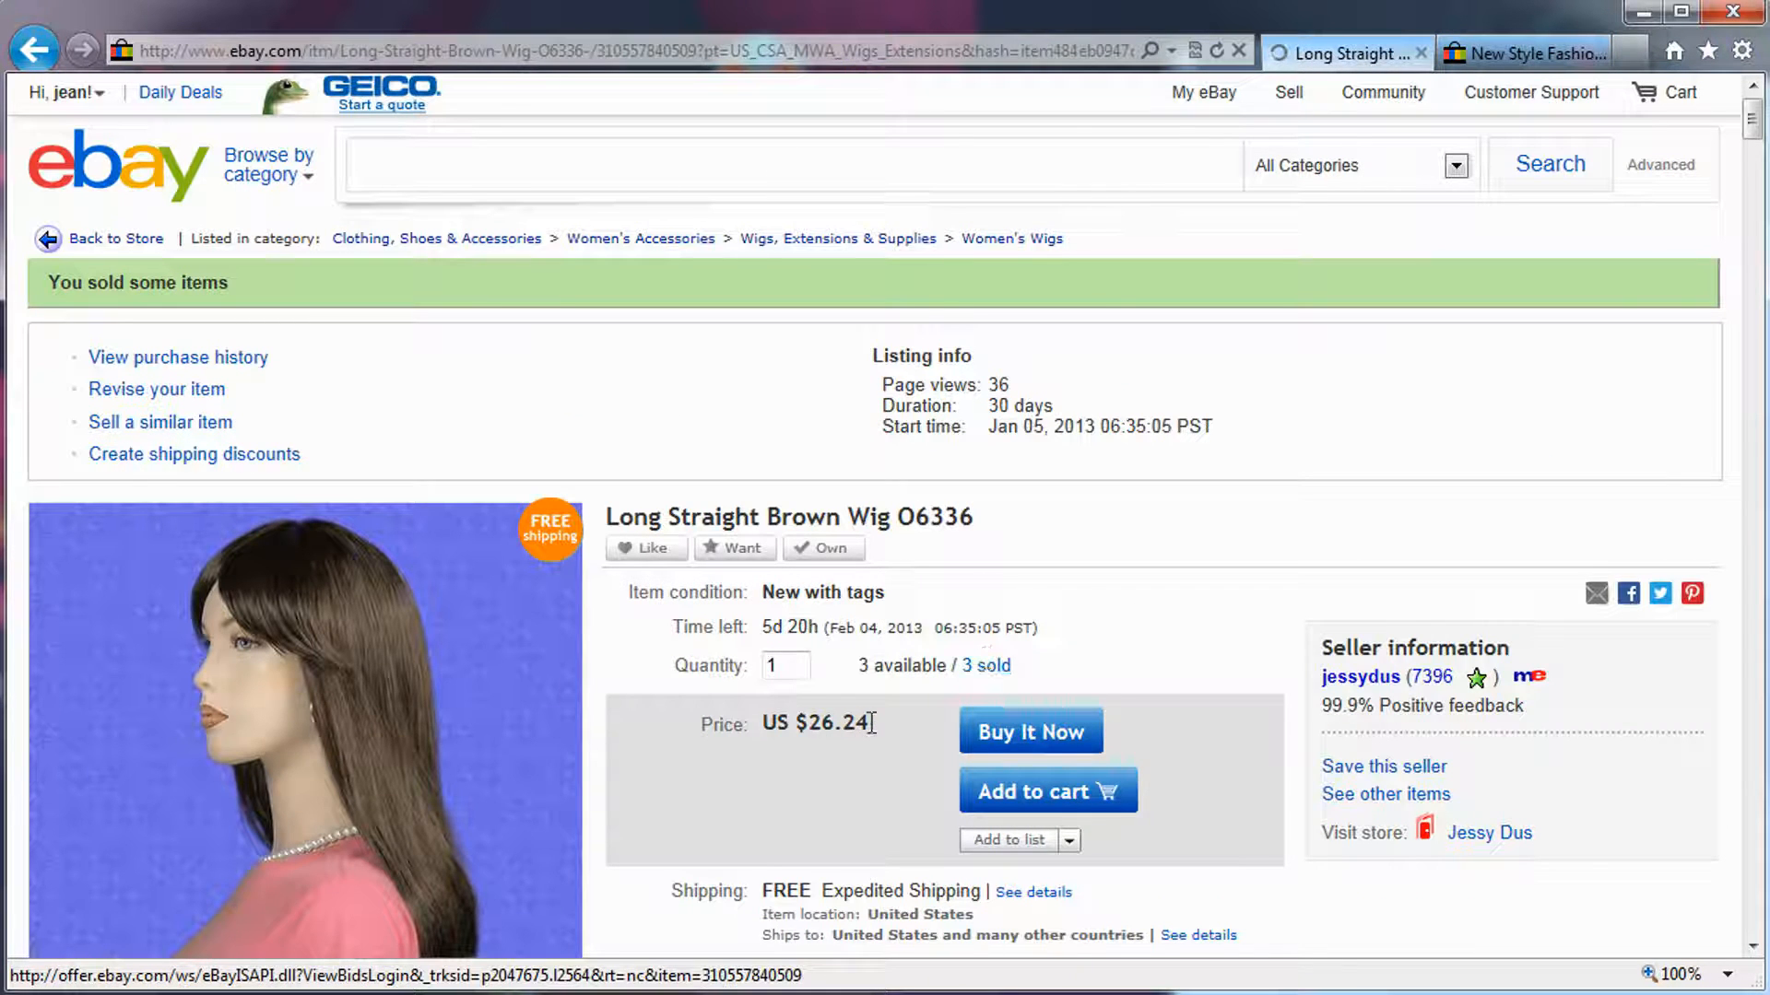
click(997, 662)
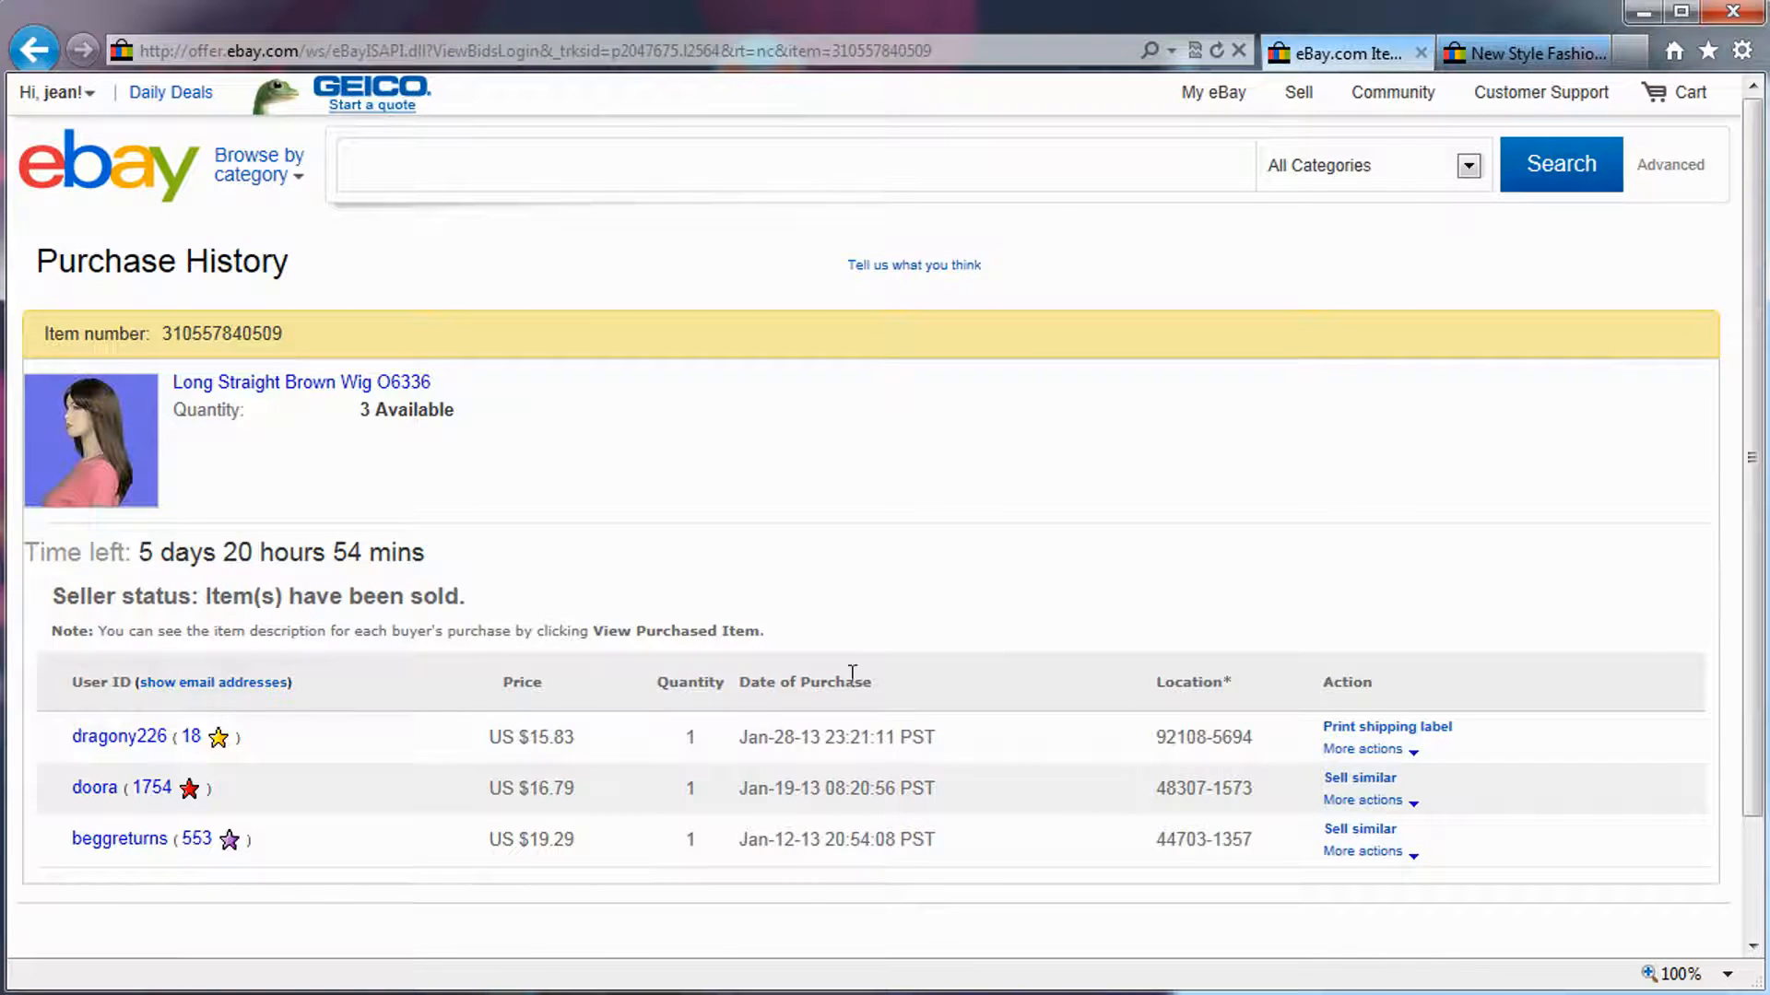
Compare the prices paid in the three logged purchases with the current price on the wig's listing
double_click(530, 839)
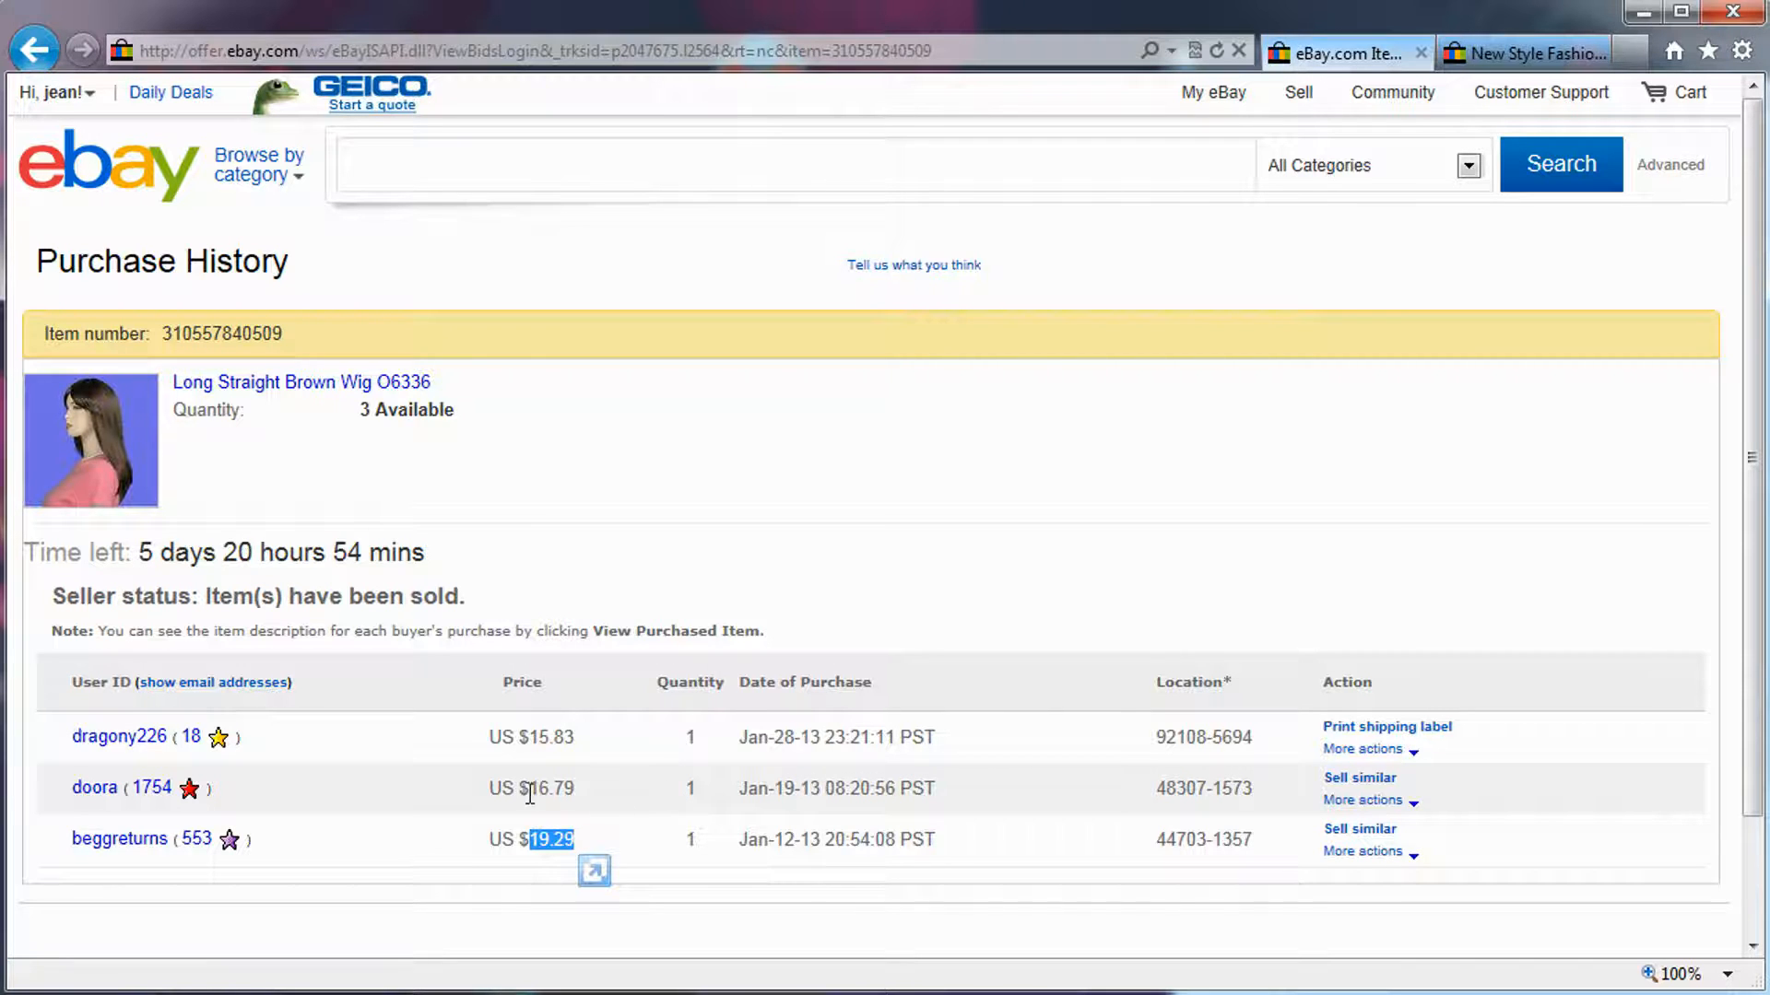
drag(575, 786, 509, 786)
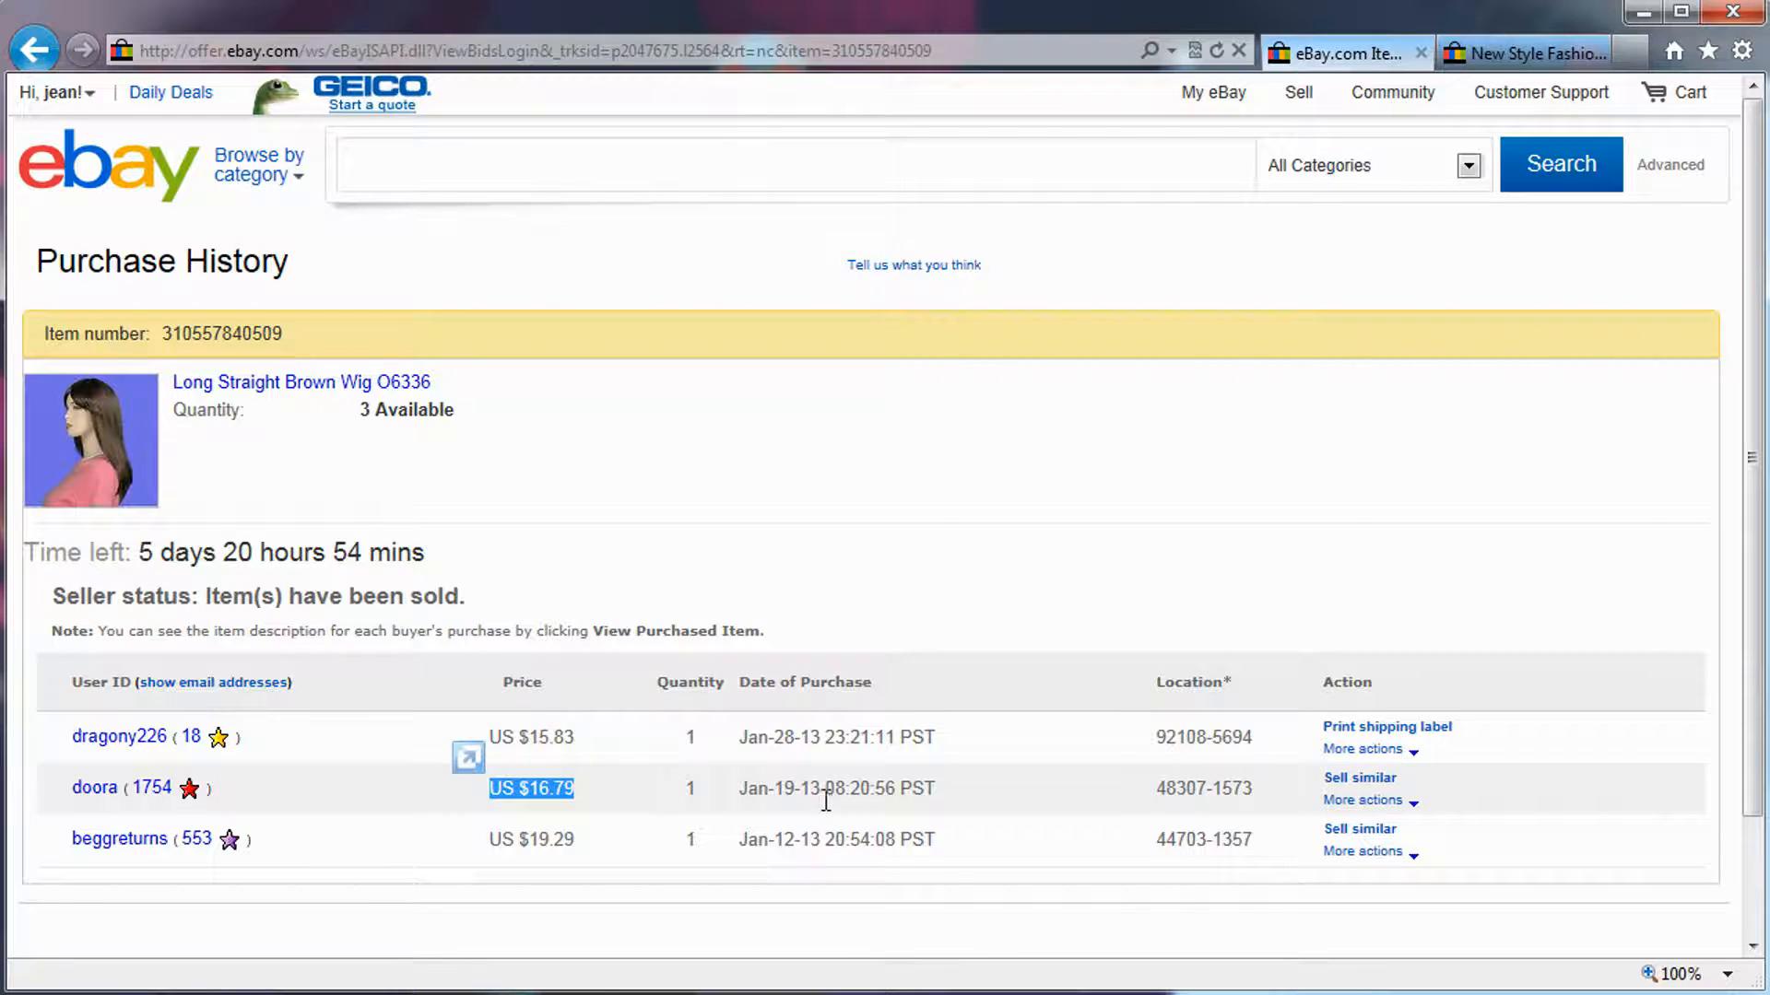
drag(579, 732, 519, 745)
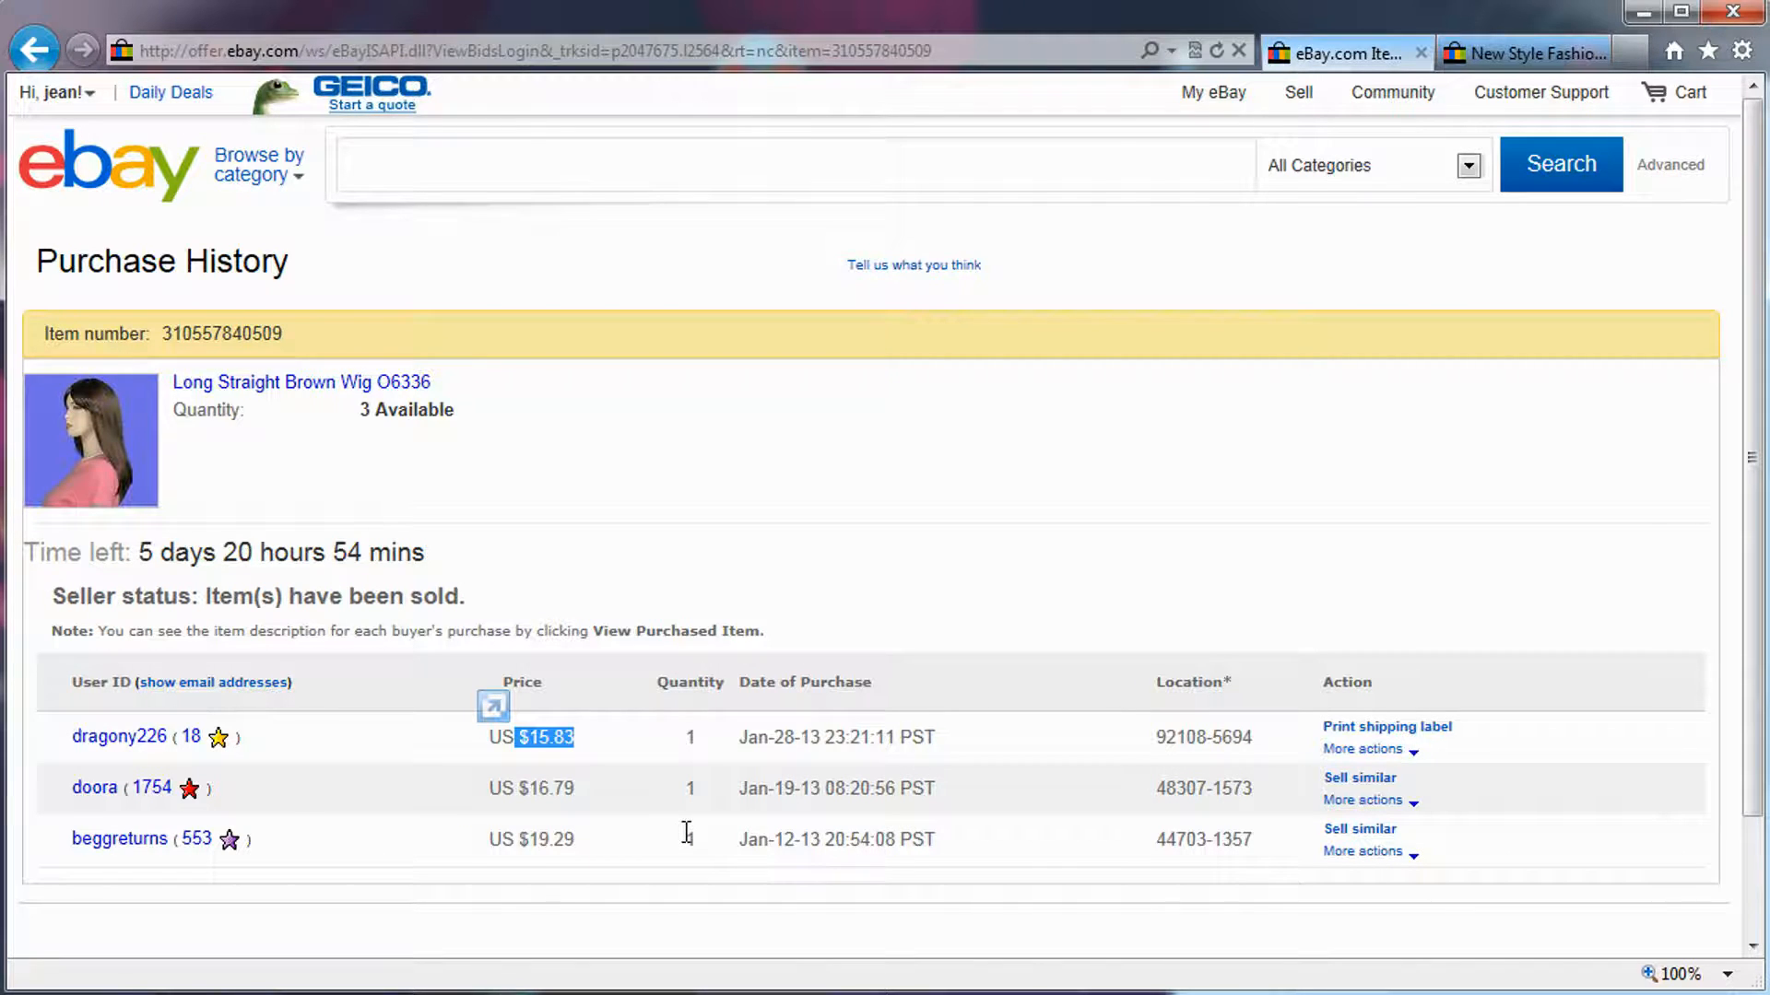
drag(517, 734, 568, 833)
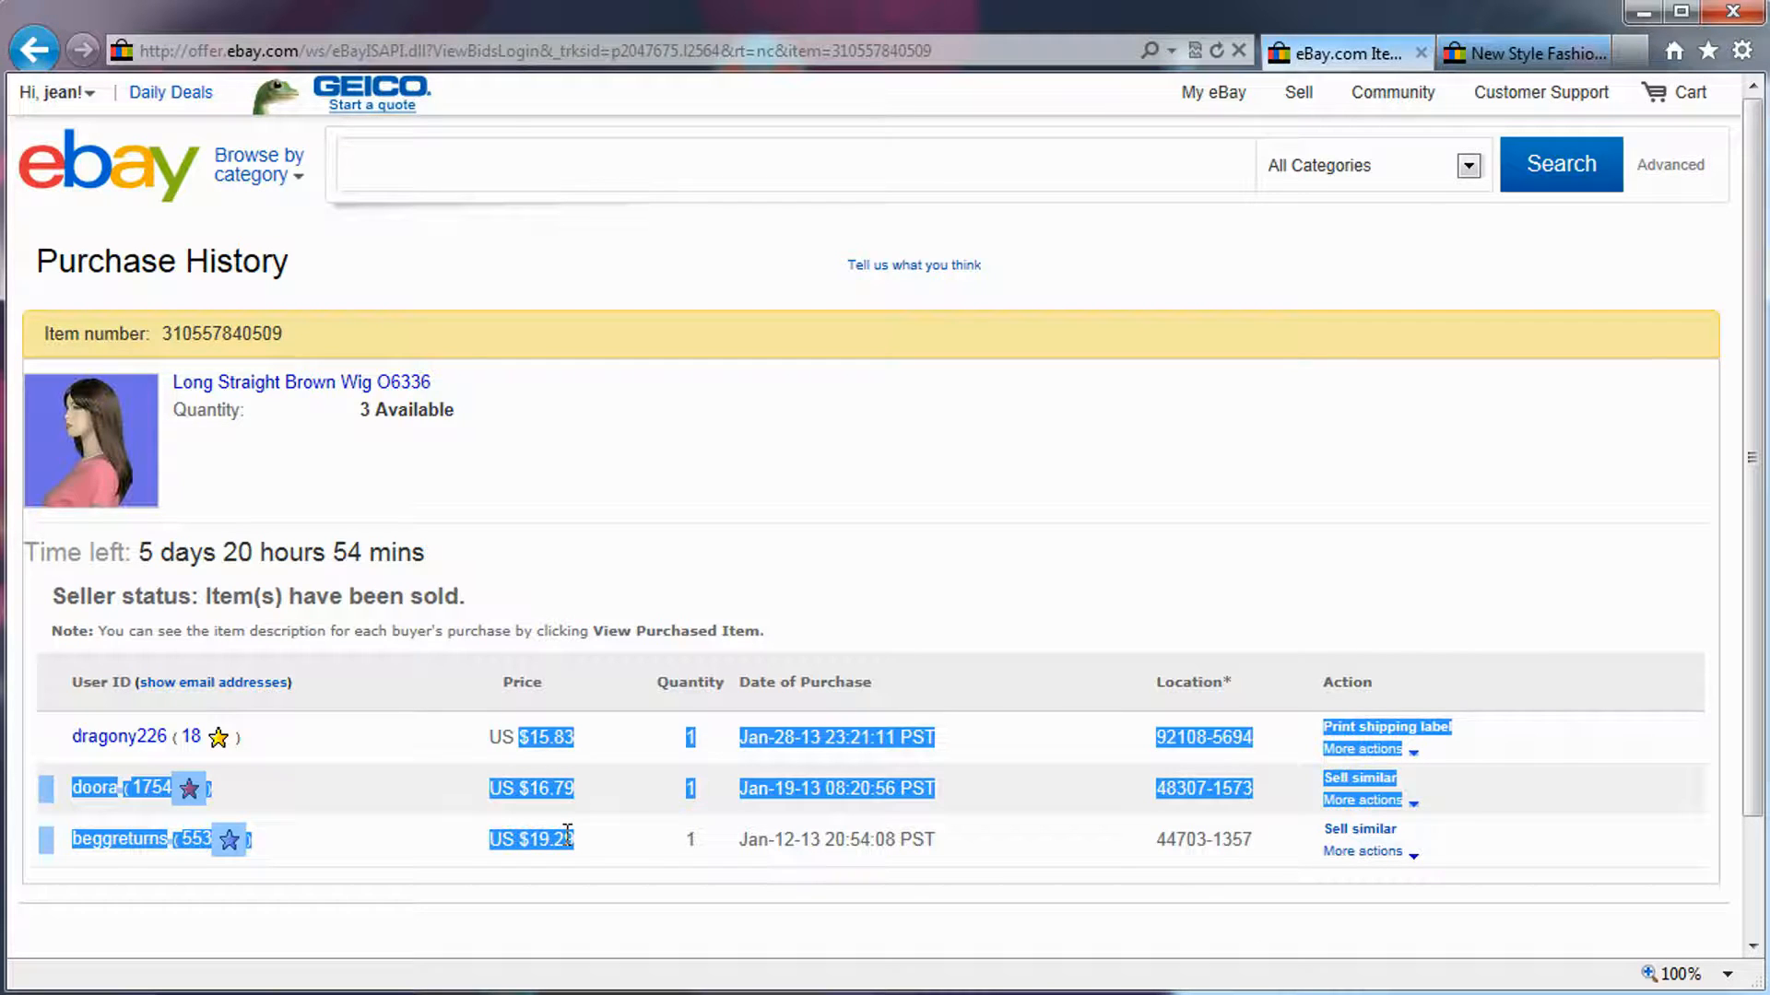
drag(568, 833, 559, 757)
drag(524, 838, 564, 833)
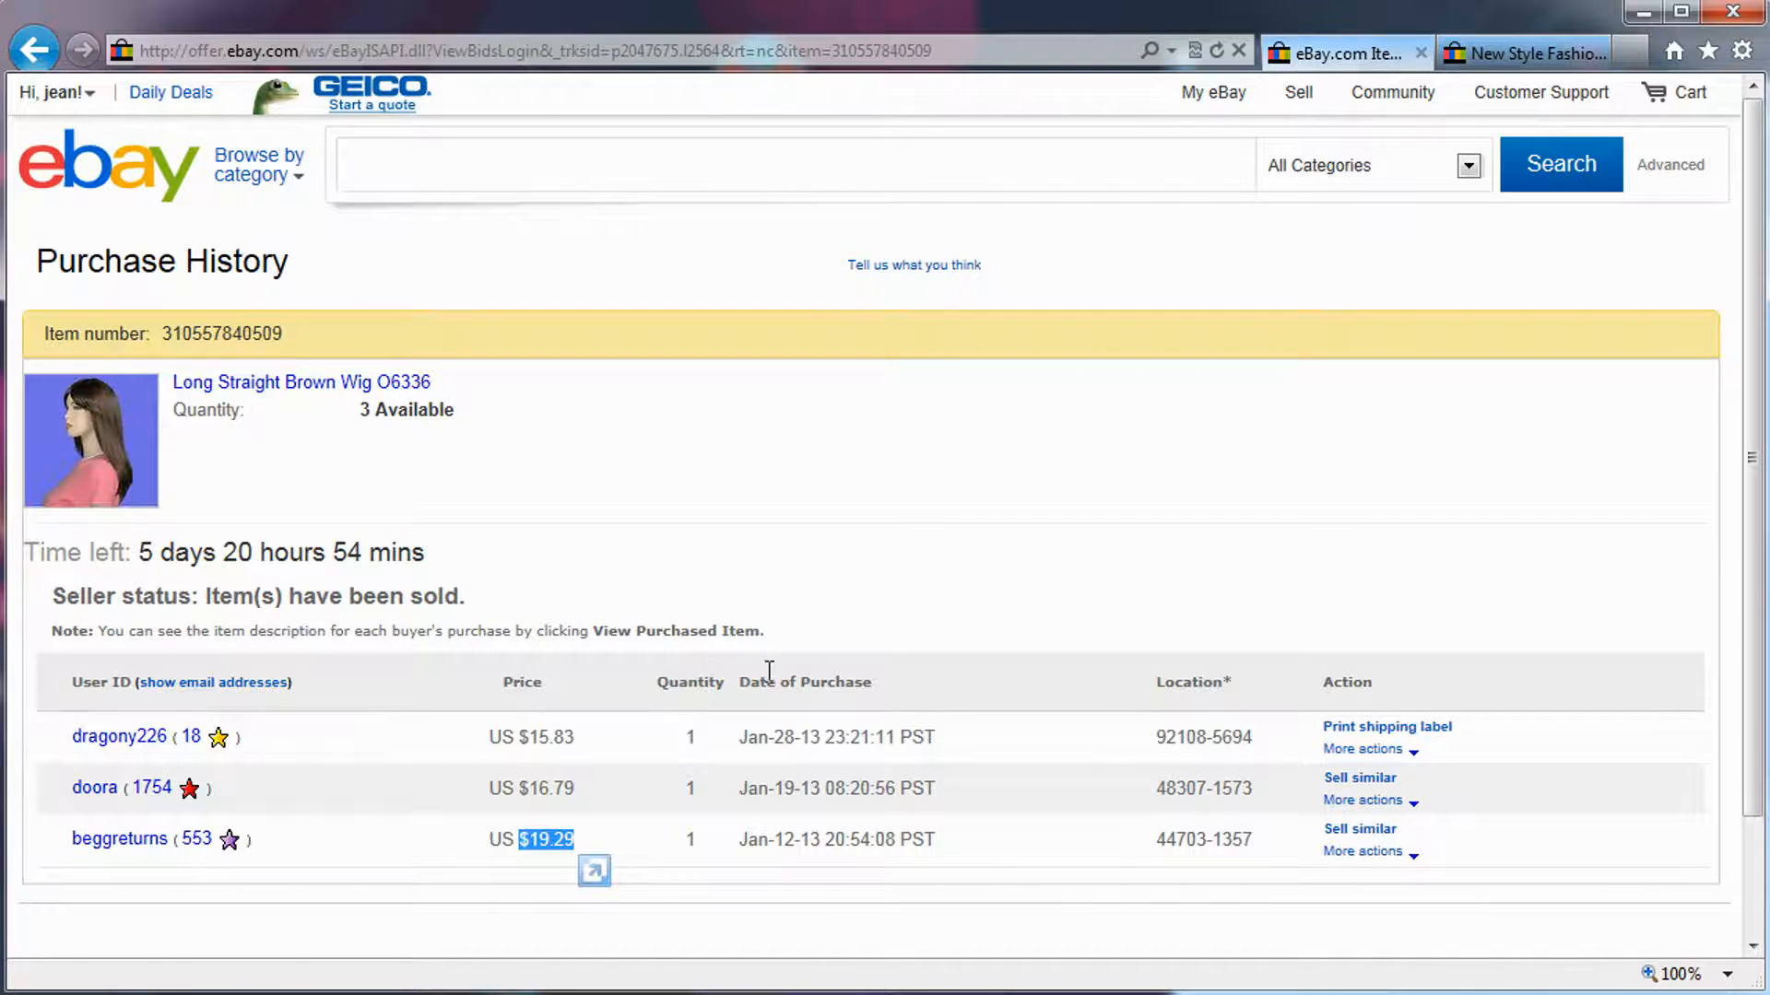
click(34, 50)
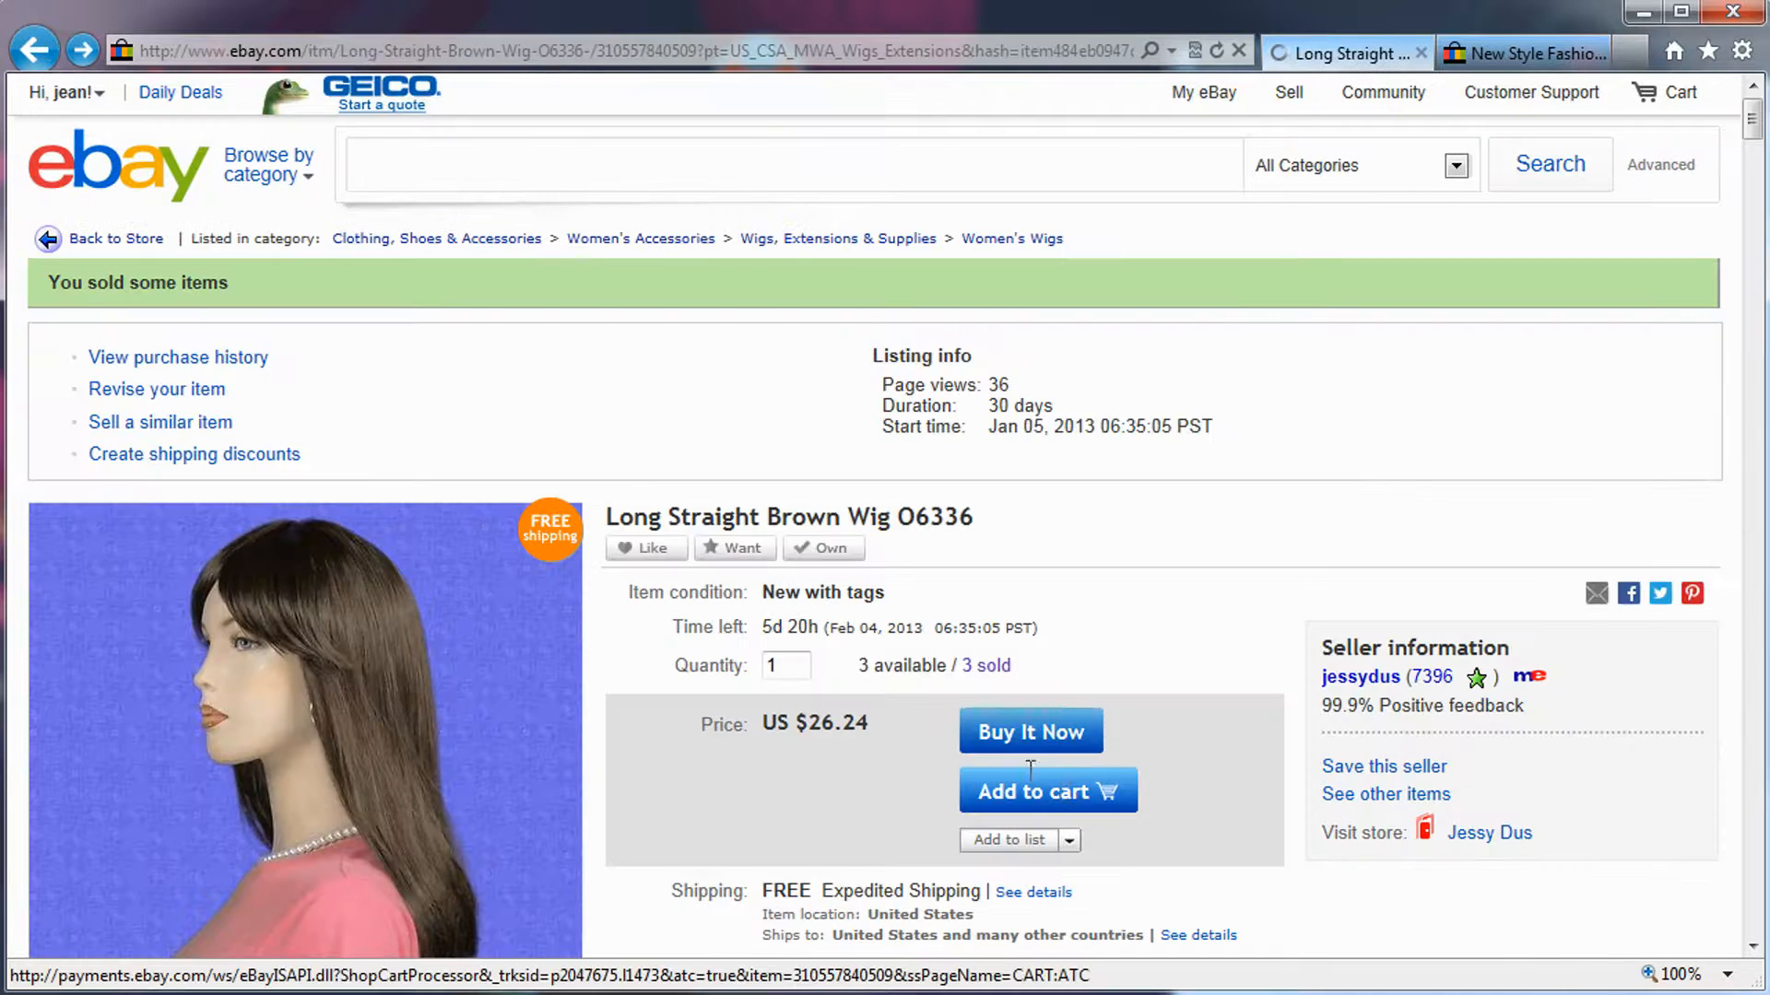
drag(874, 726, 817, 729)
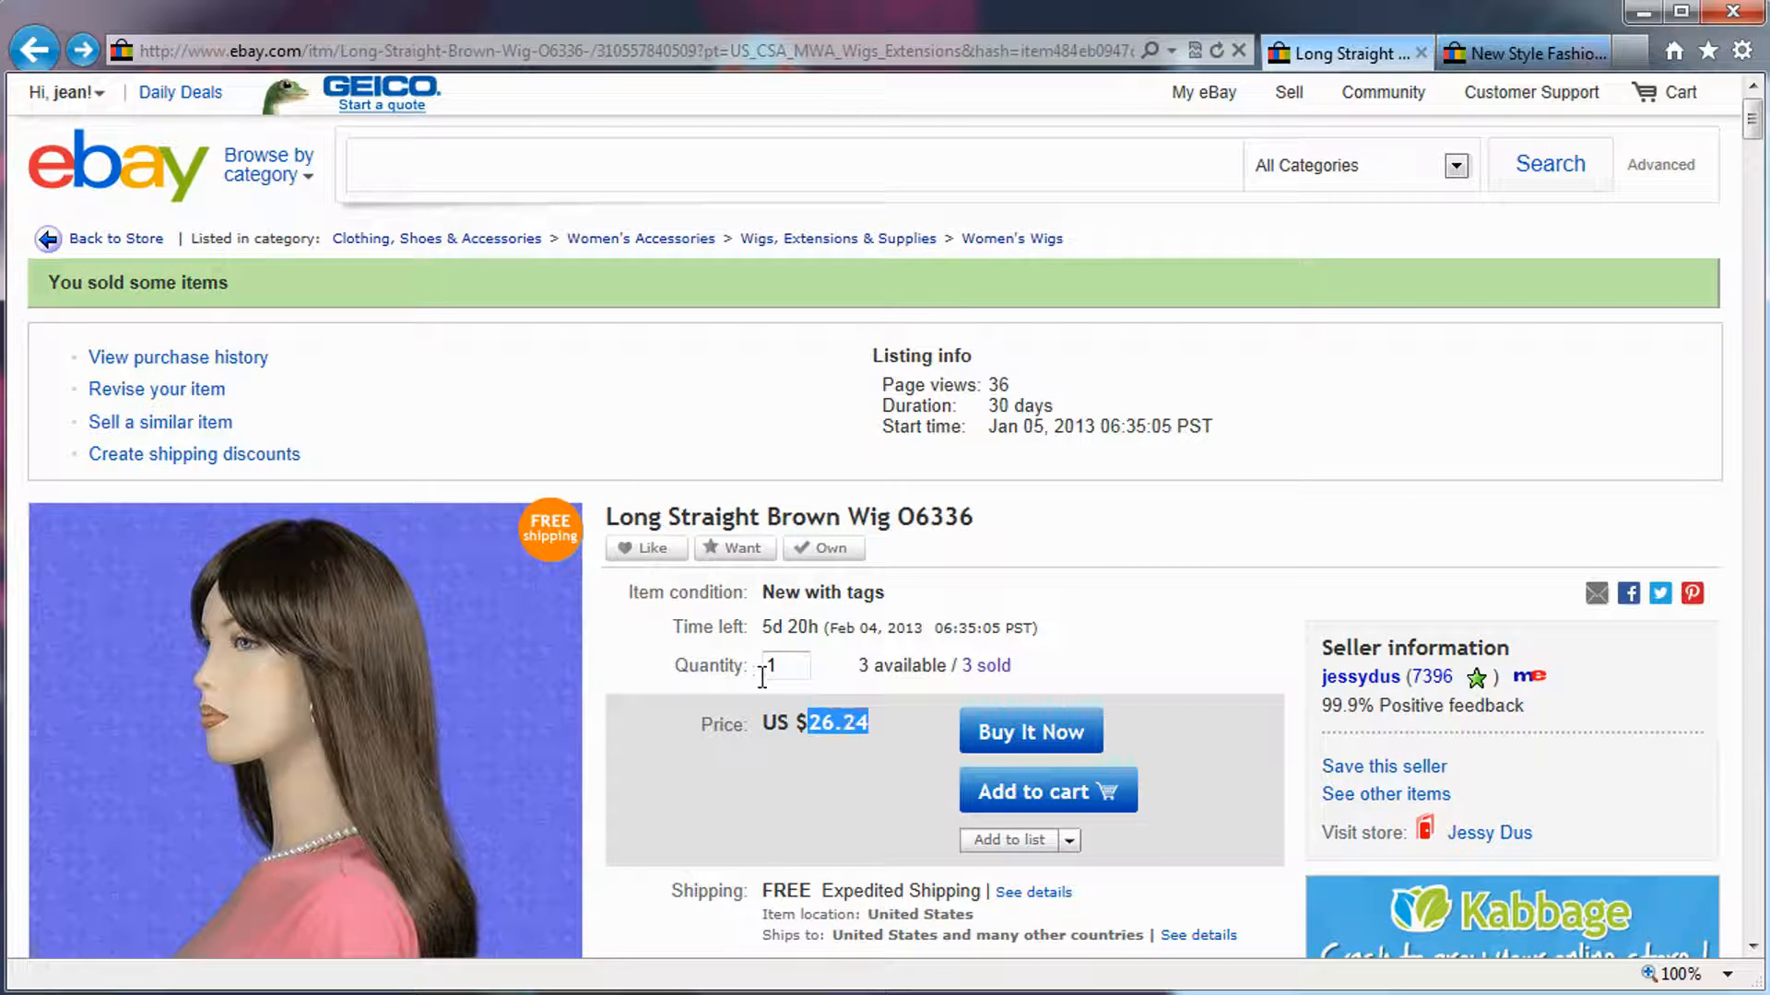
Return to the store, find the discounted Long Straight Light Blonde Wig With Bangs O1602, and open its purchase history
click(34, 48)
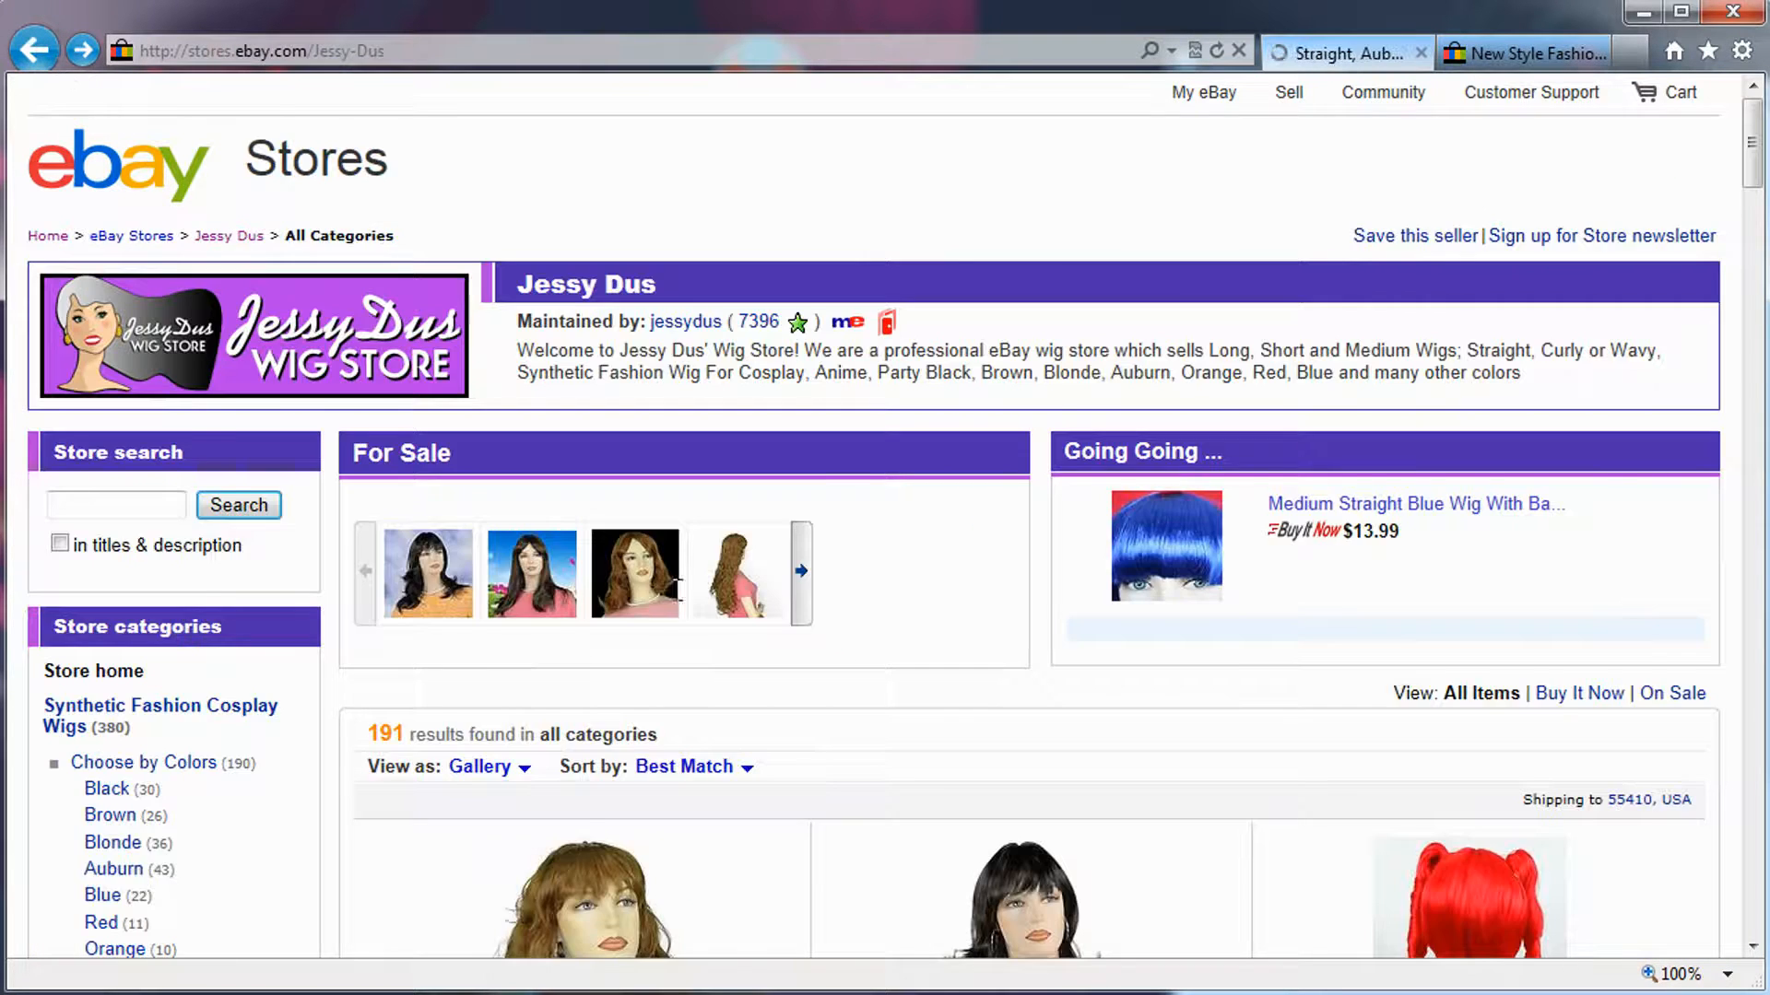
scroll(1272, 786, down, 6)
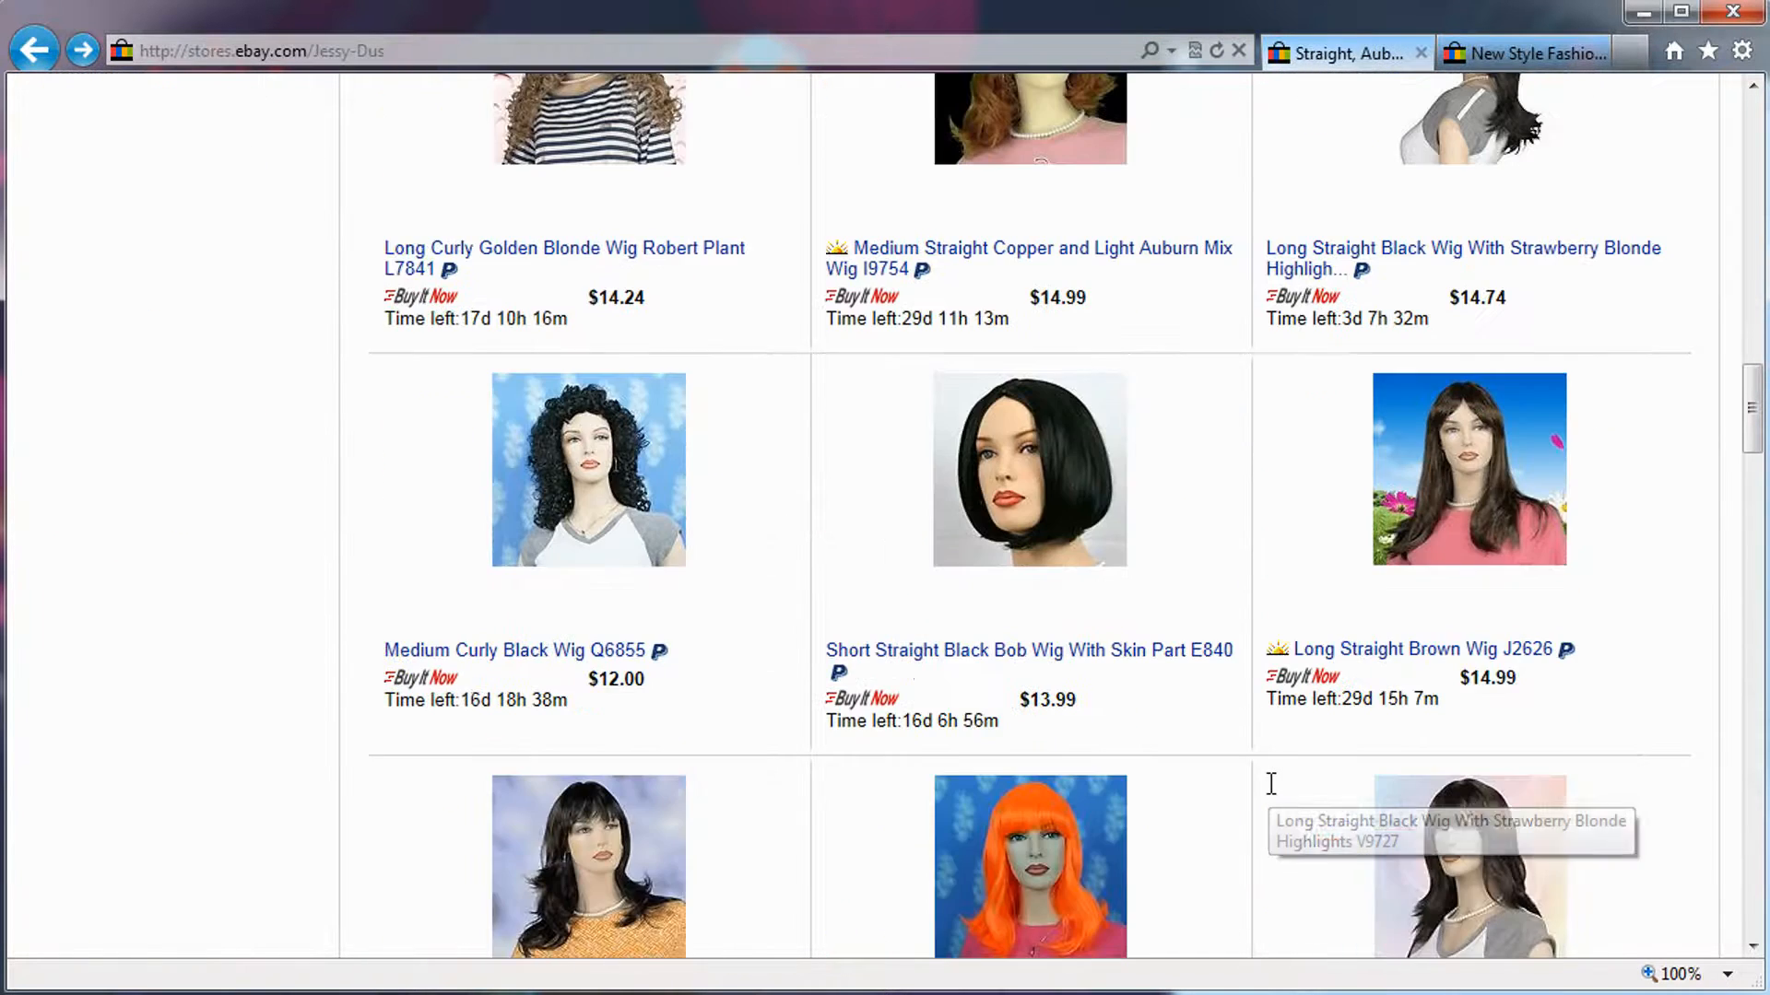
scroll(1270, 784, down, 6)
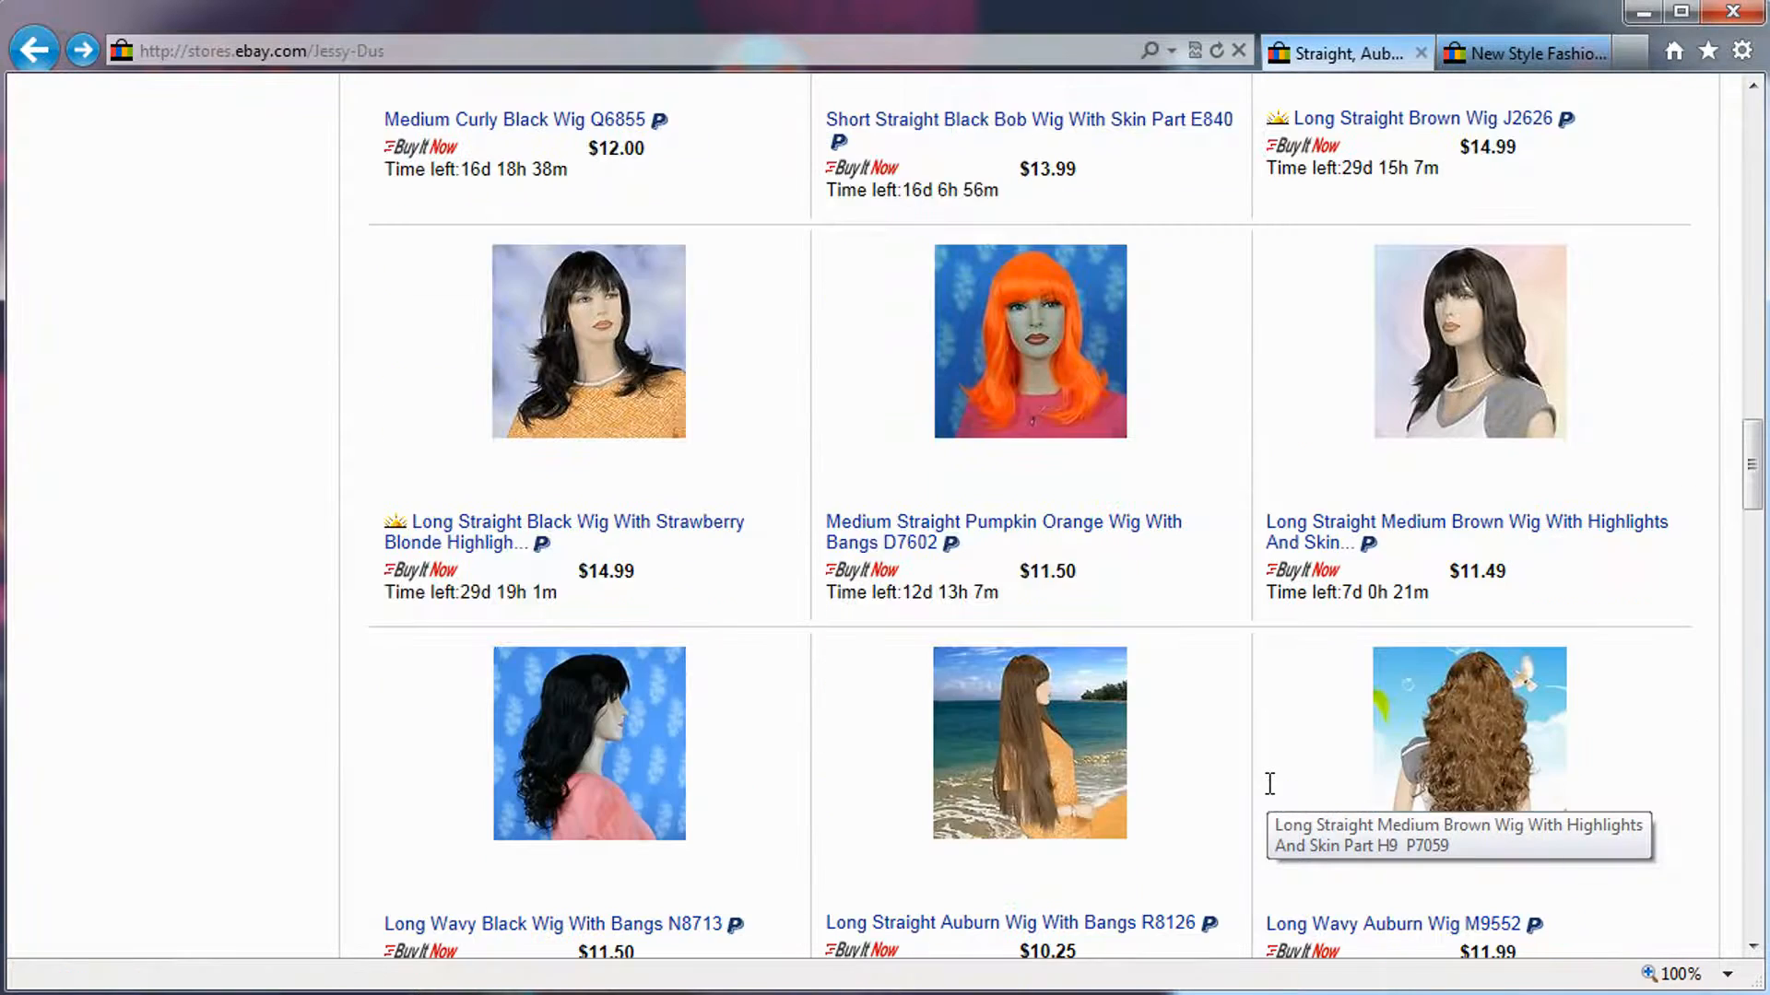
scroll(1268, 783, down, 5)
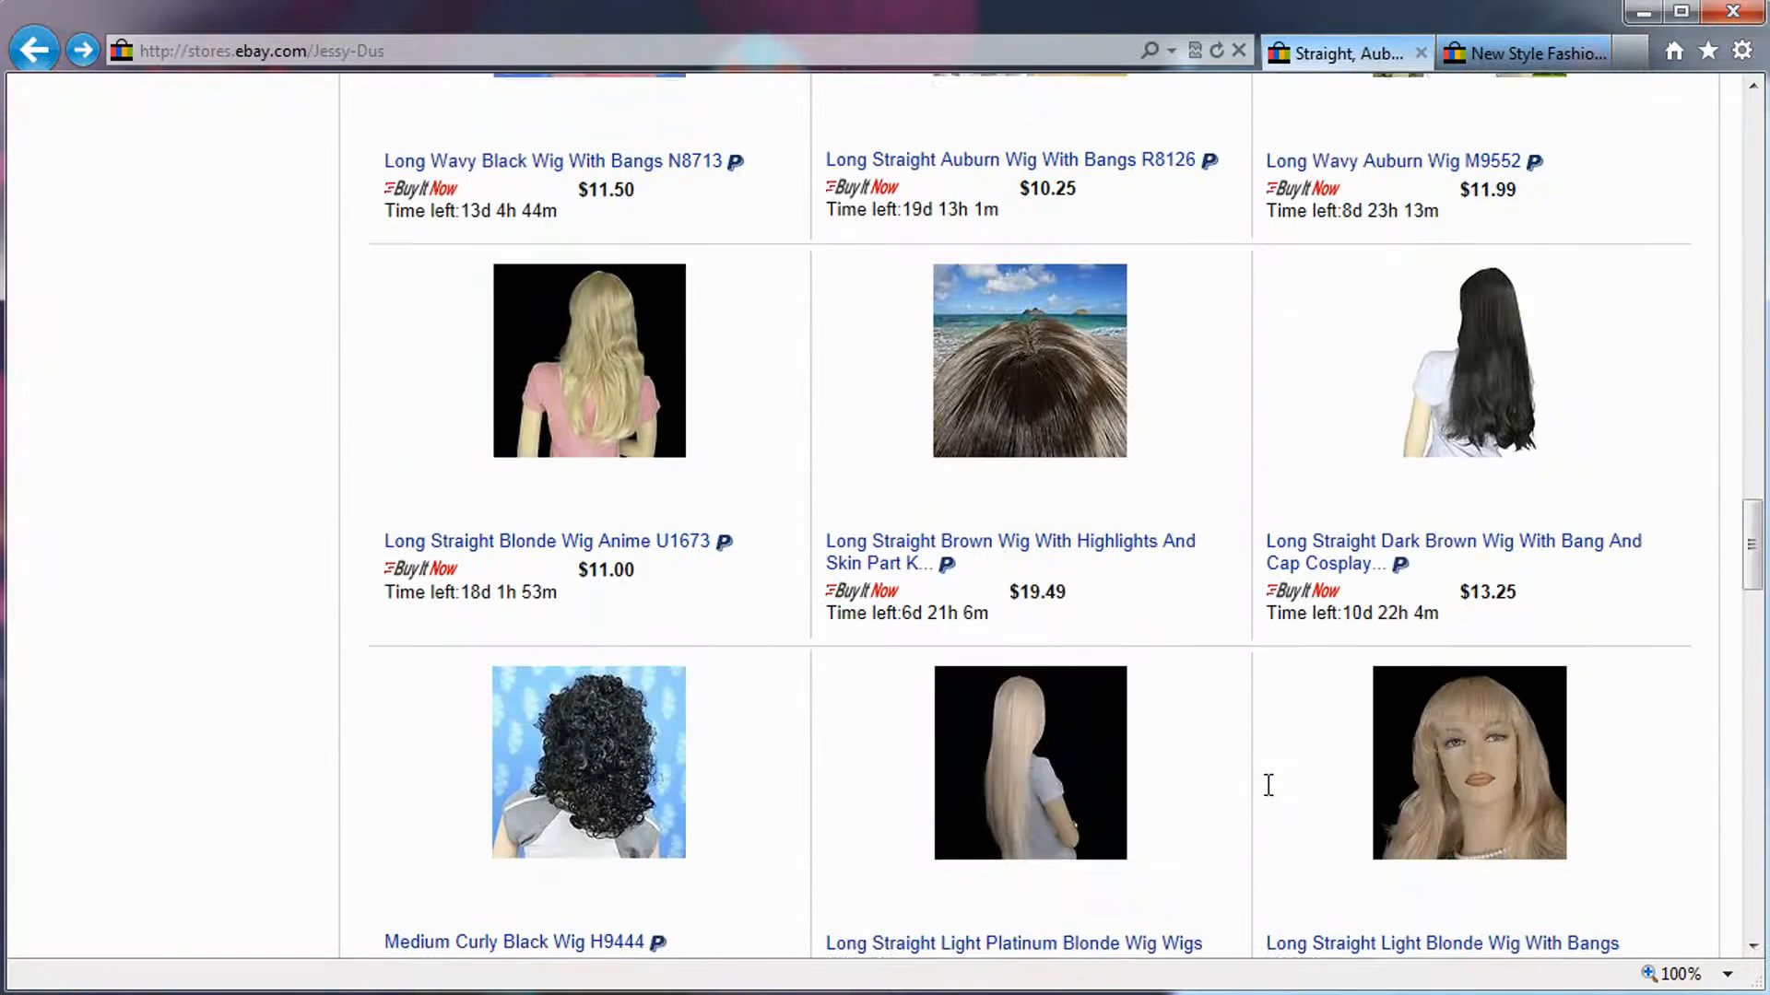
scroll(1268, 785, down, 1)
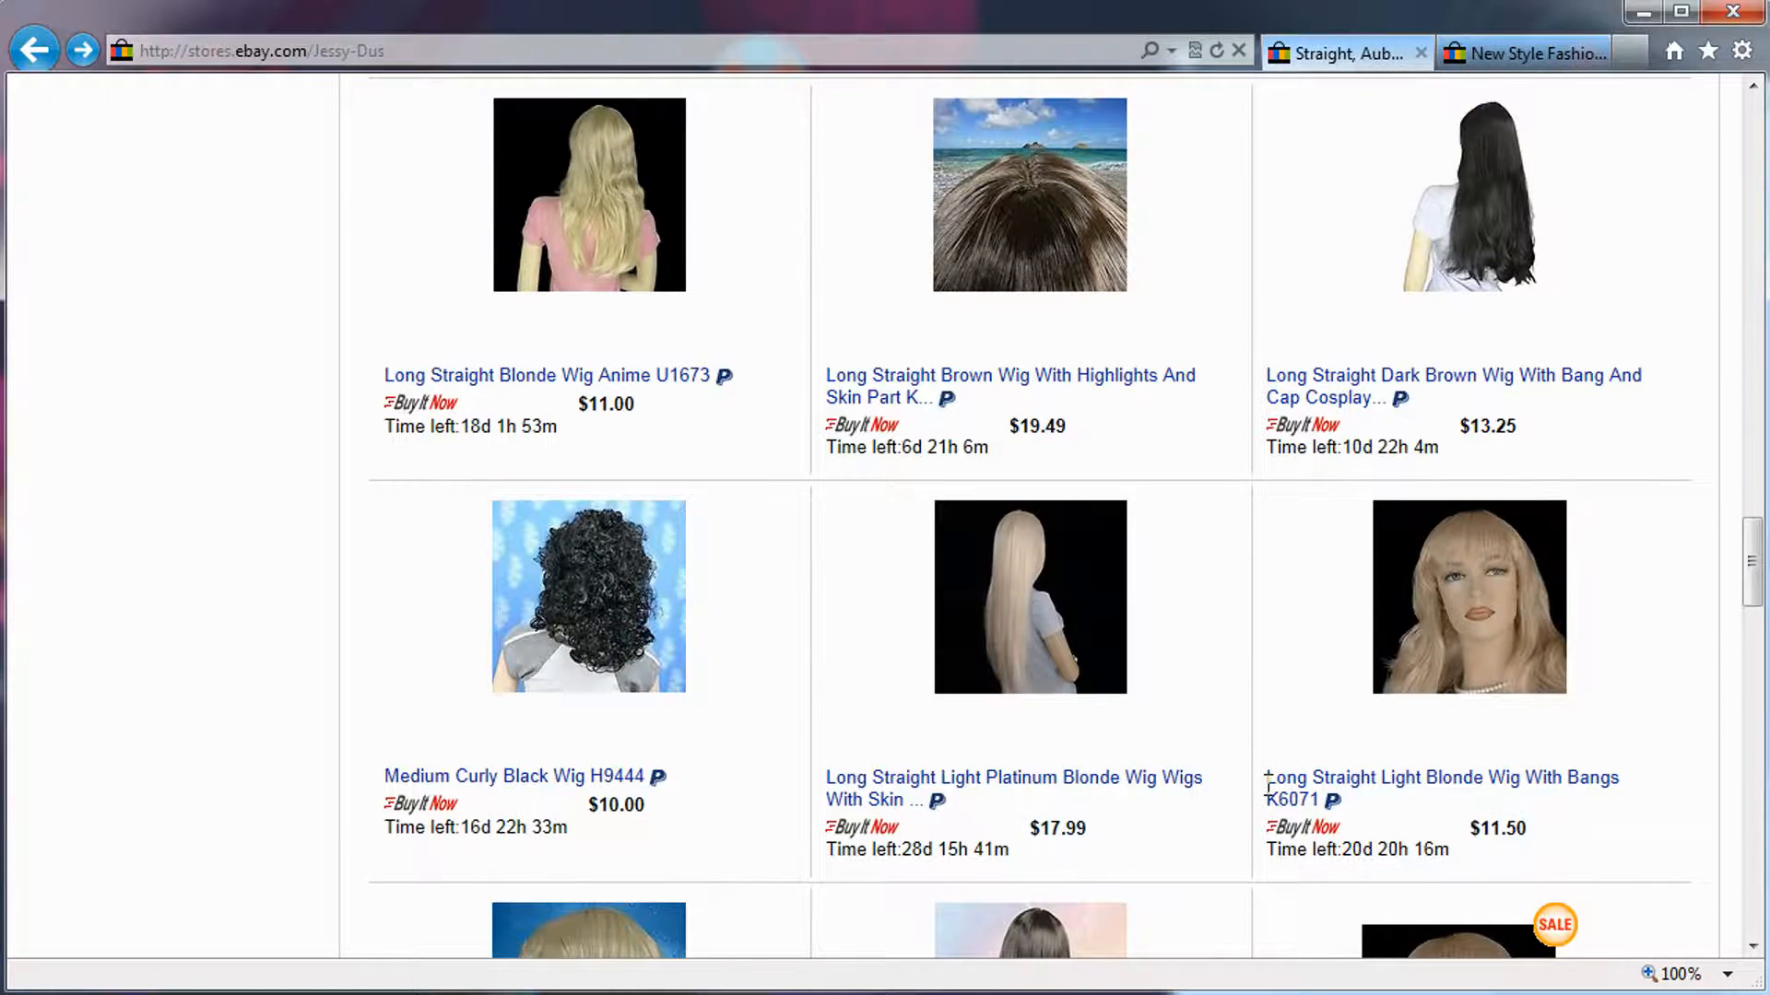
scroll(1268, 785, down, 2)
scroll(1268, 786, down, 2)
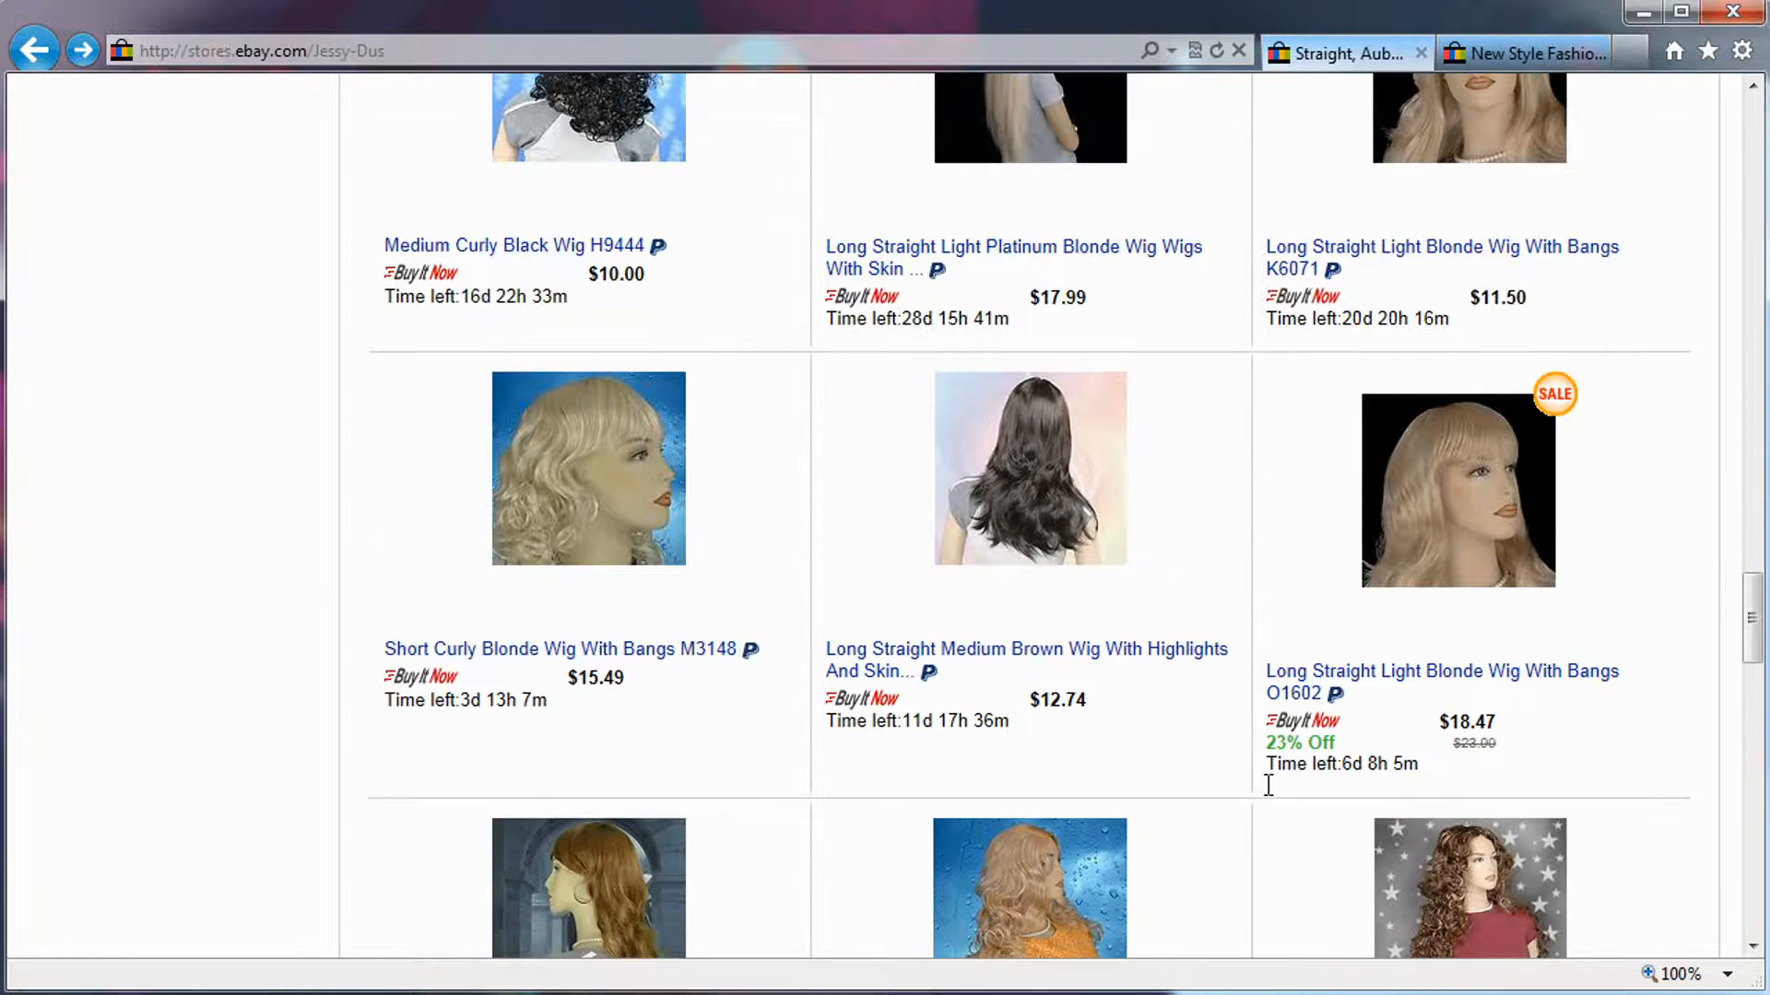
scroll(1269, 786, down, 2)
scroll(1268, 781, down, 1)
scroll(1276, 759, up, 2)
click(1411, 560)
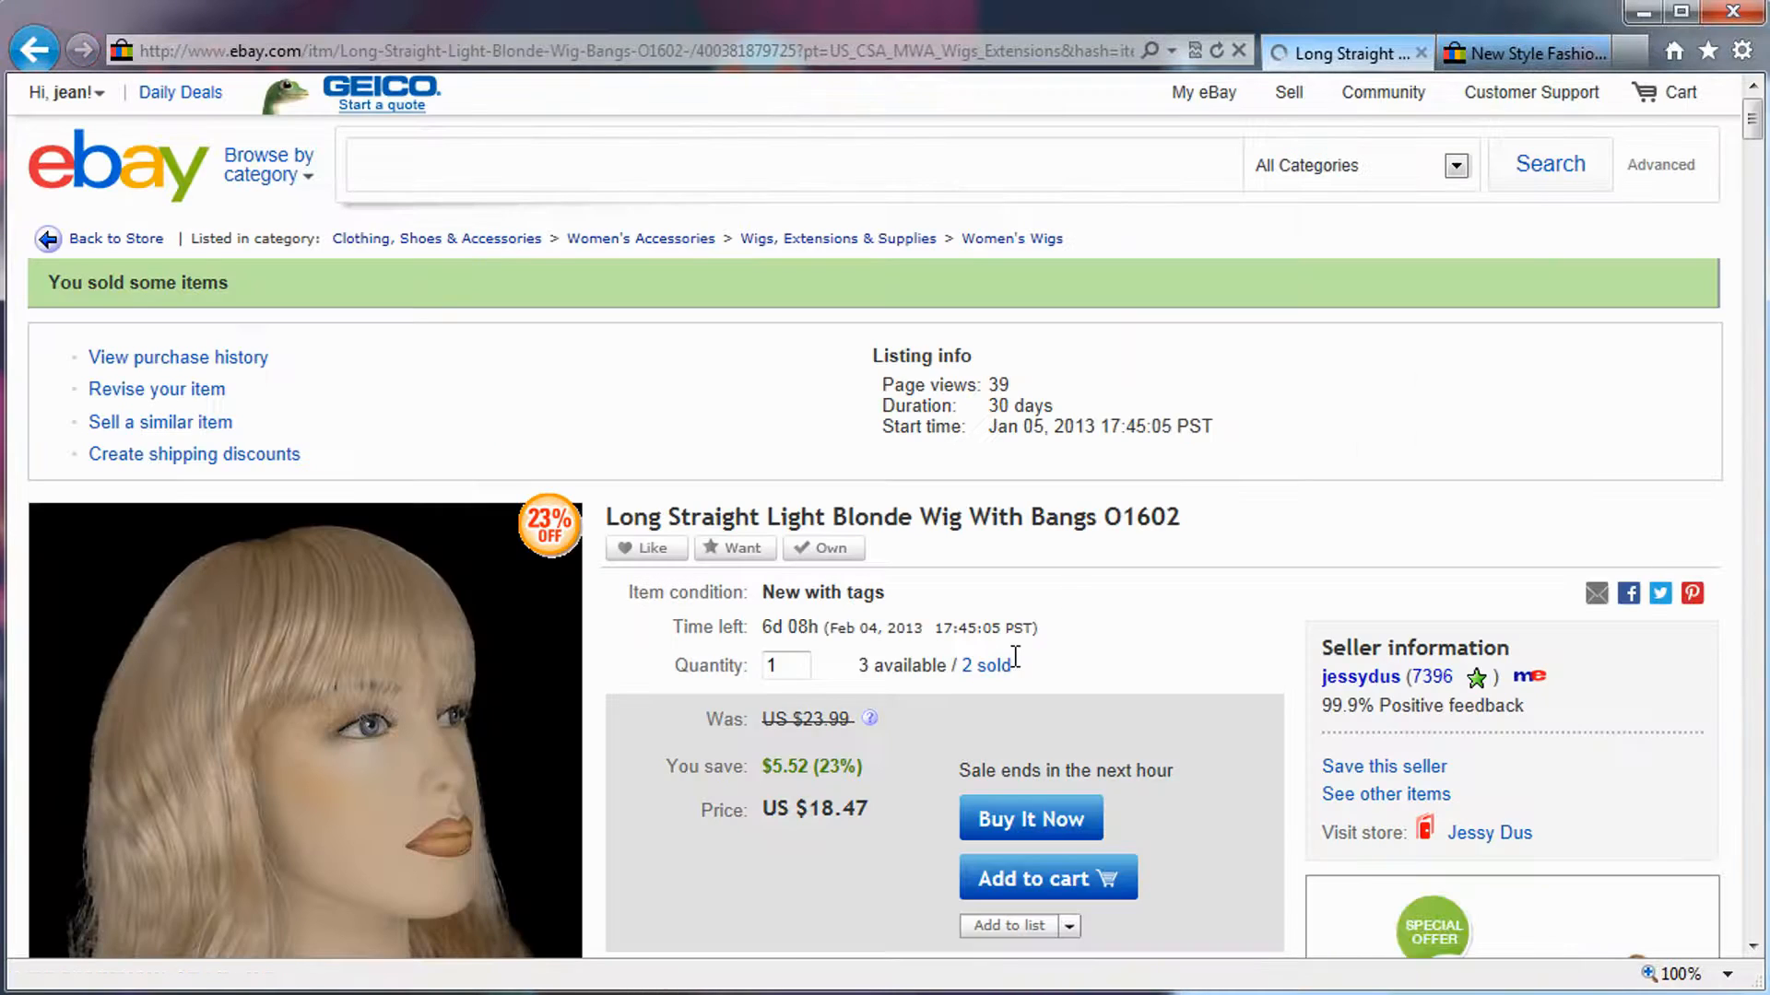
click(1010, 662)
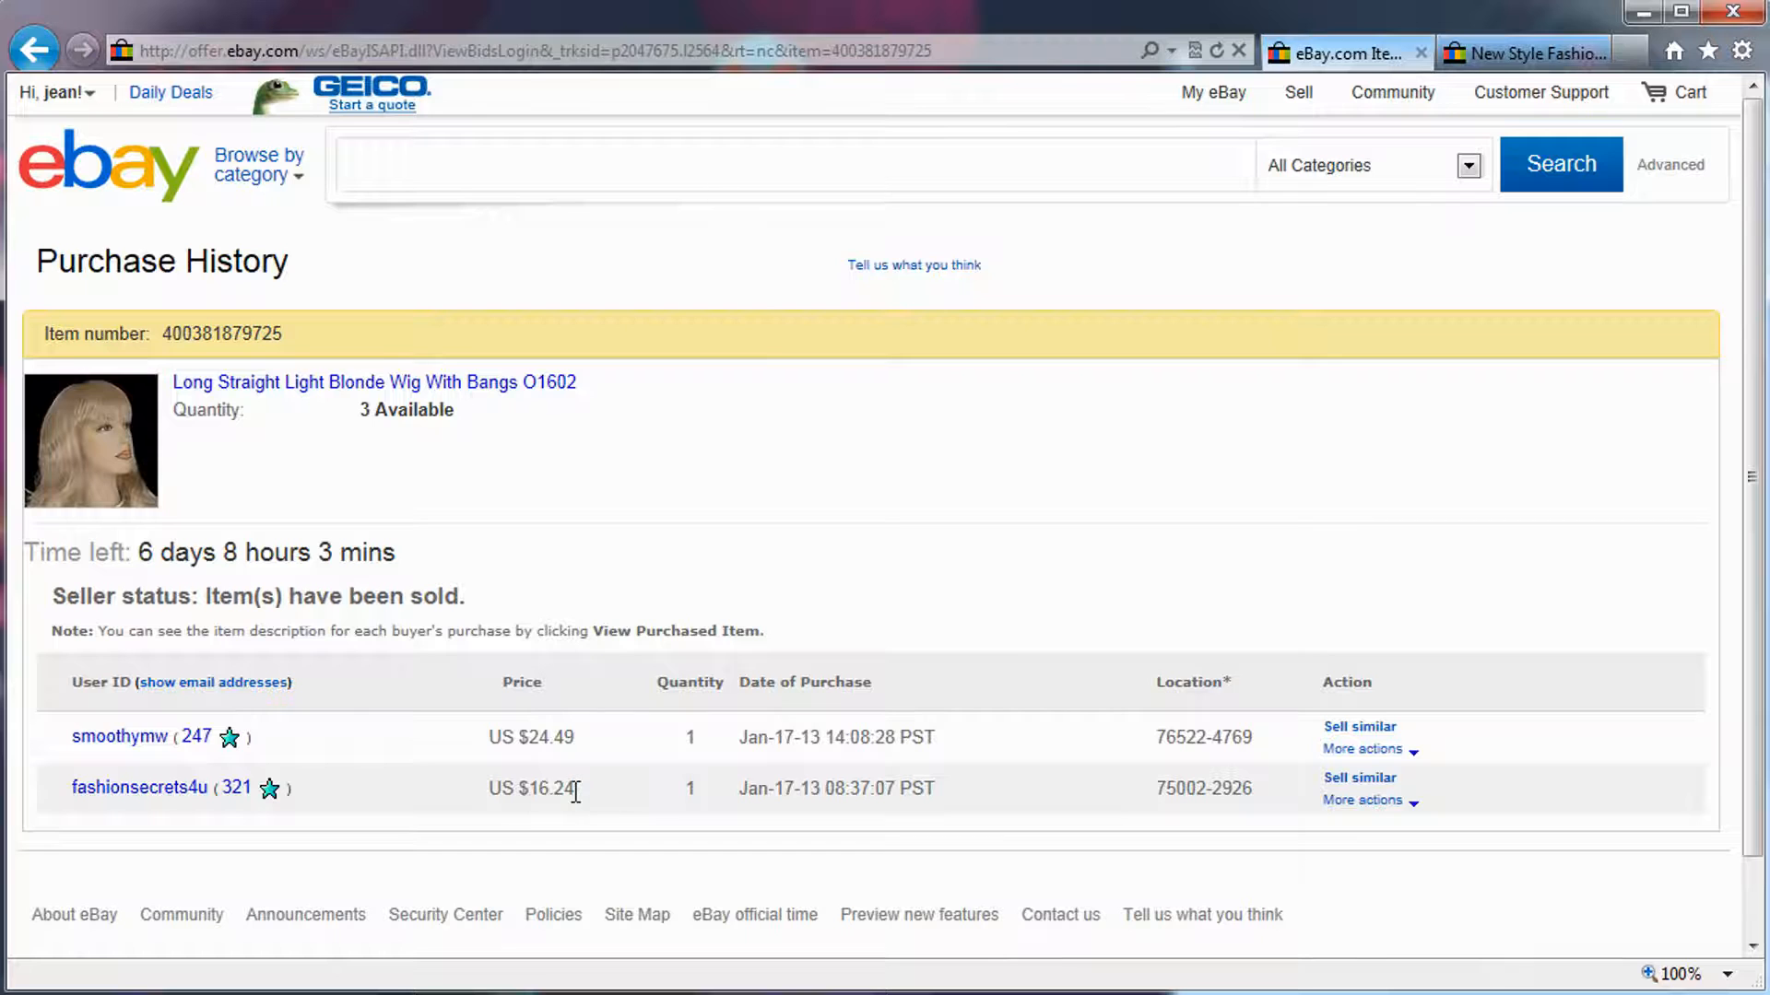
Compare the prices paid in the two logged purchases of the Long Straight Light Blonde Wig With Bangs O1602
drag(575, 791, 532, 798)
drag(576, 736, 489, 738)
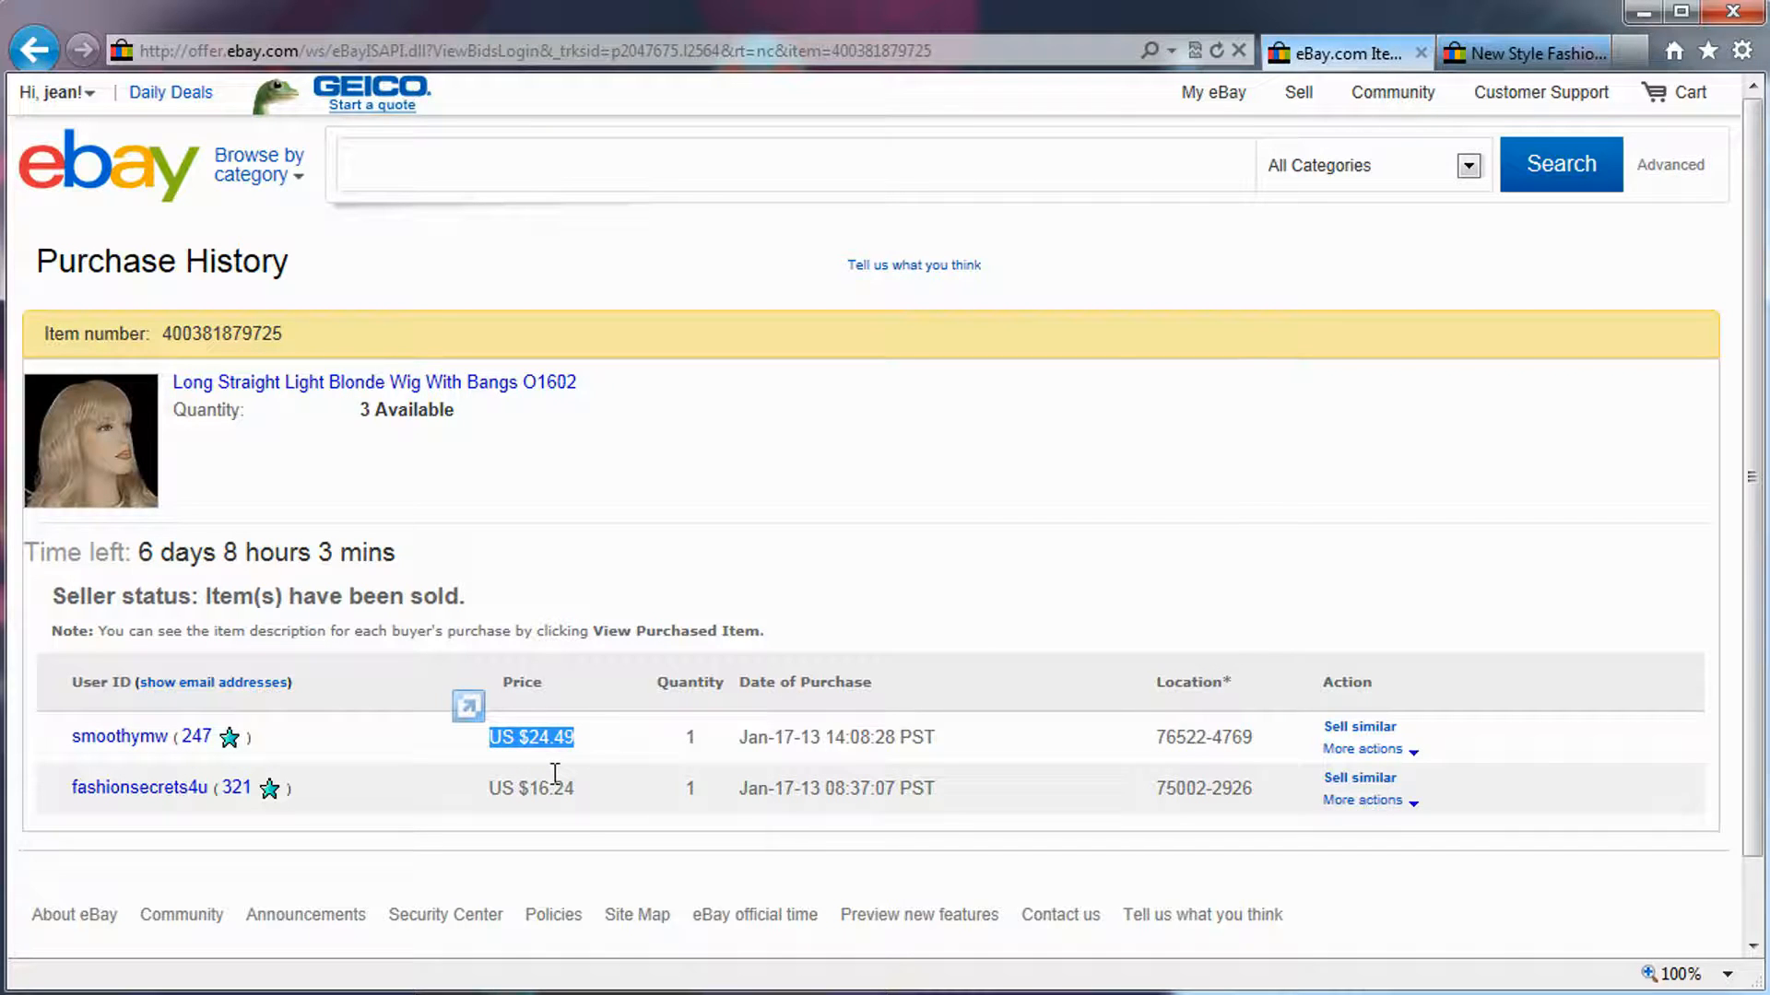
drag(573, 788, 522, 794)
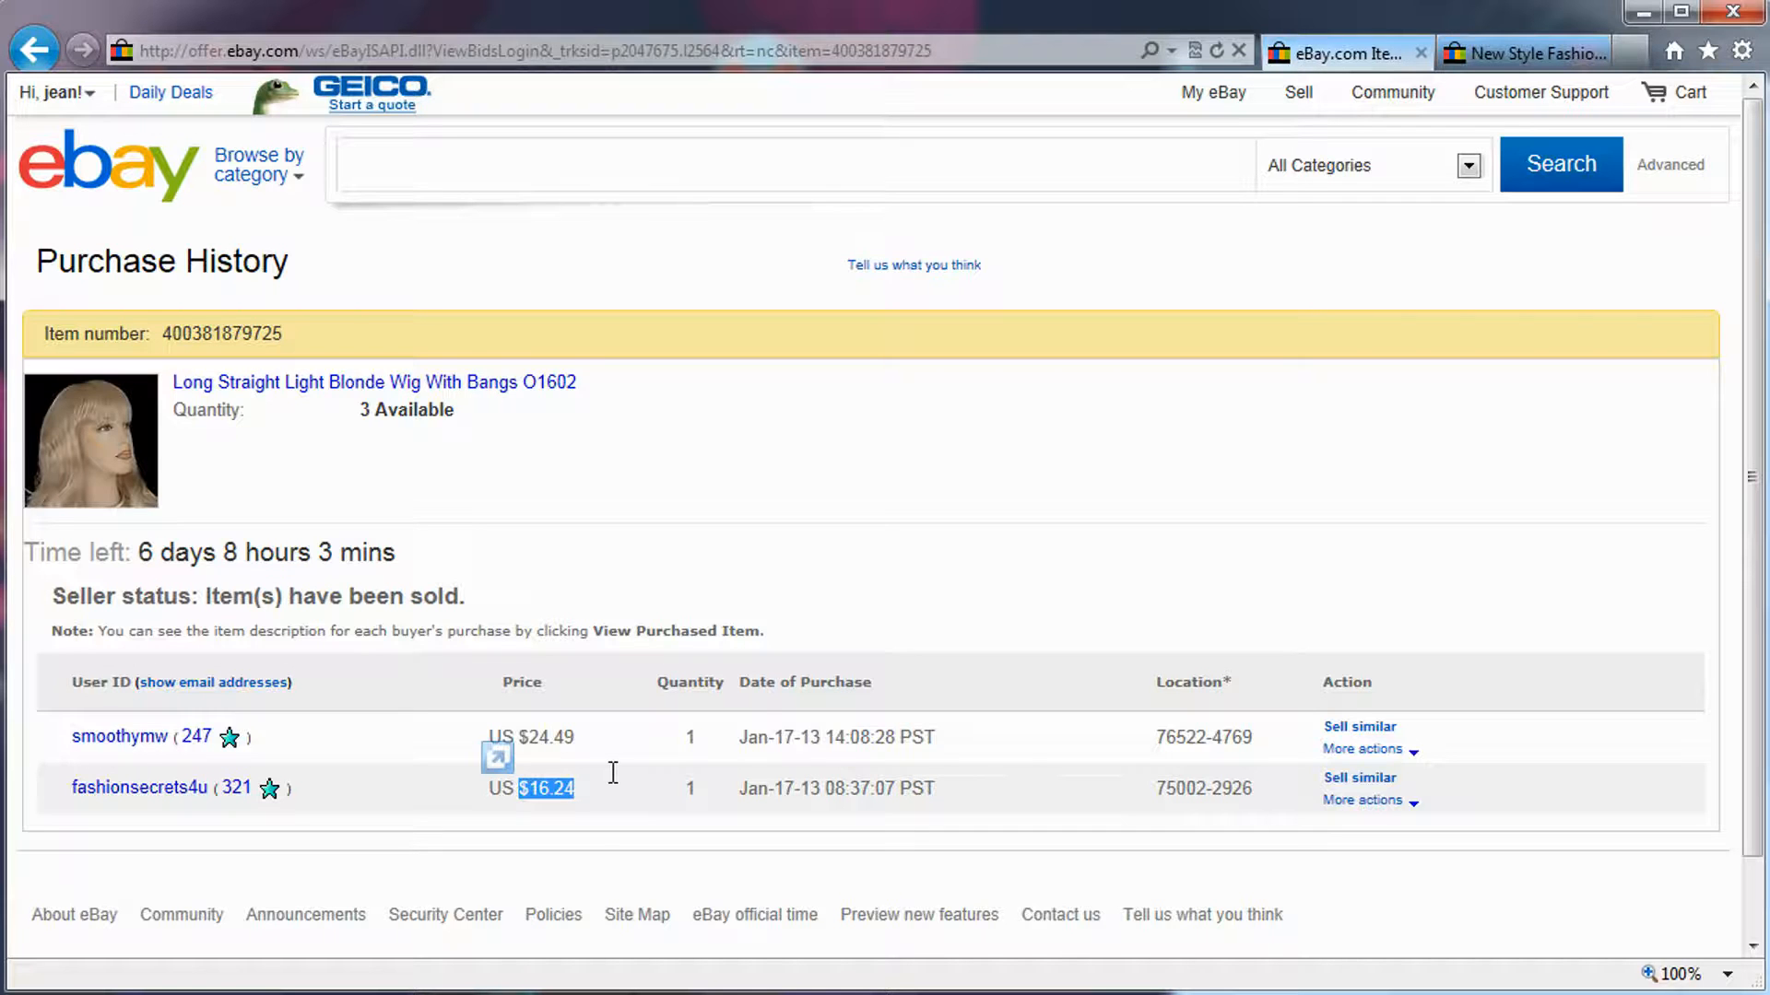
drag(529, 791, 574, 798)
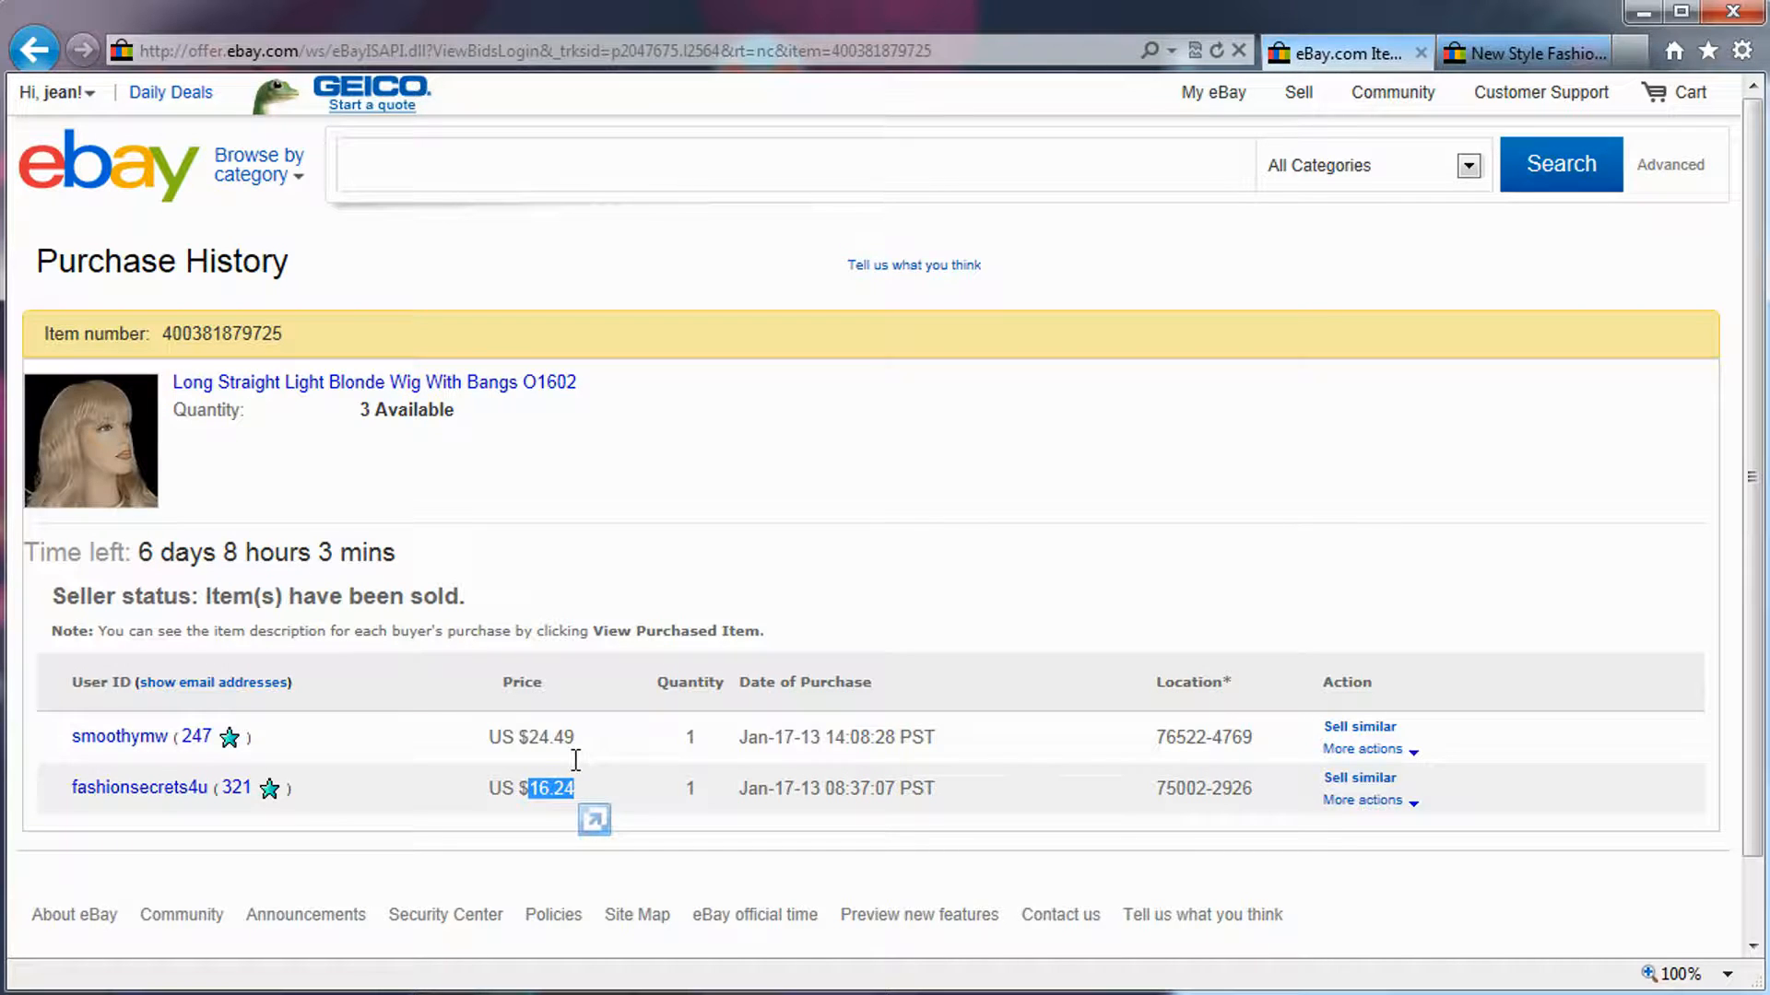
drag(575, 737, 527, 737)
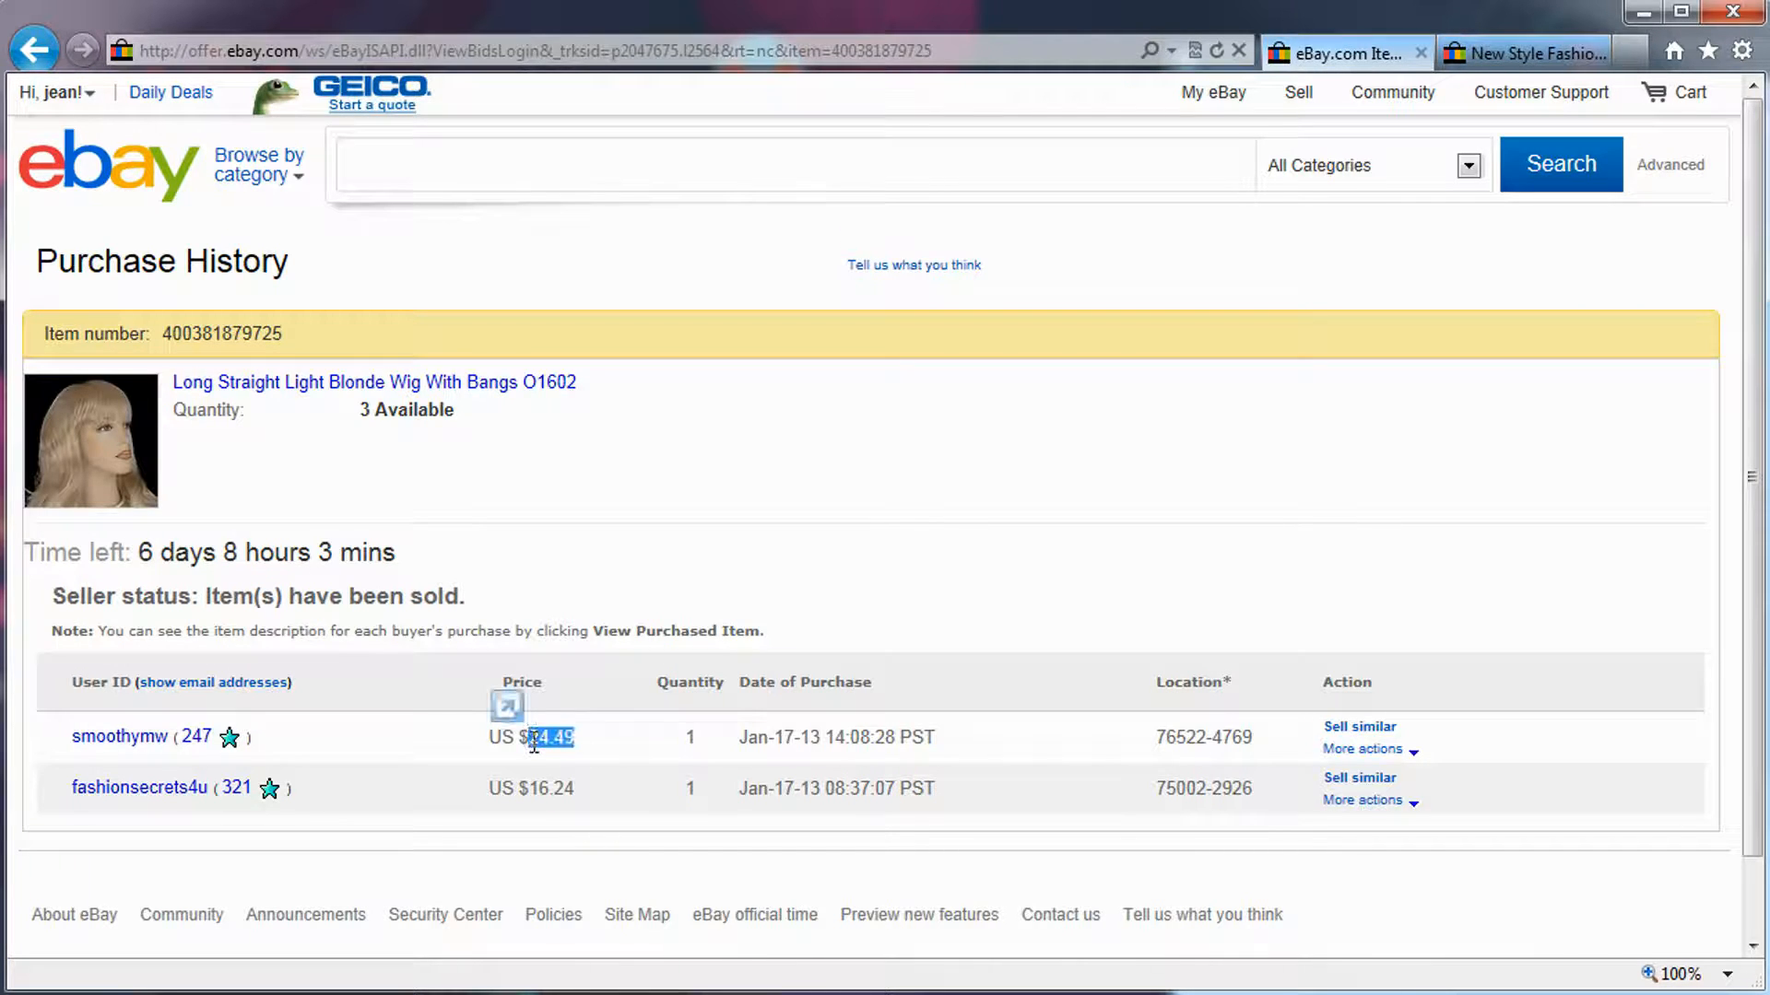
Return to the Light Blonde Wig O1602 listing and look through its sale price, photos and description
click(34, 50)
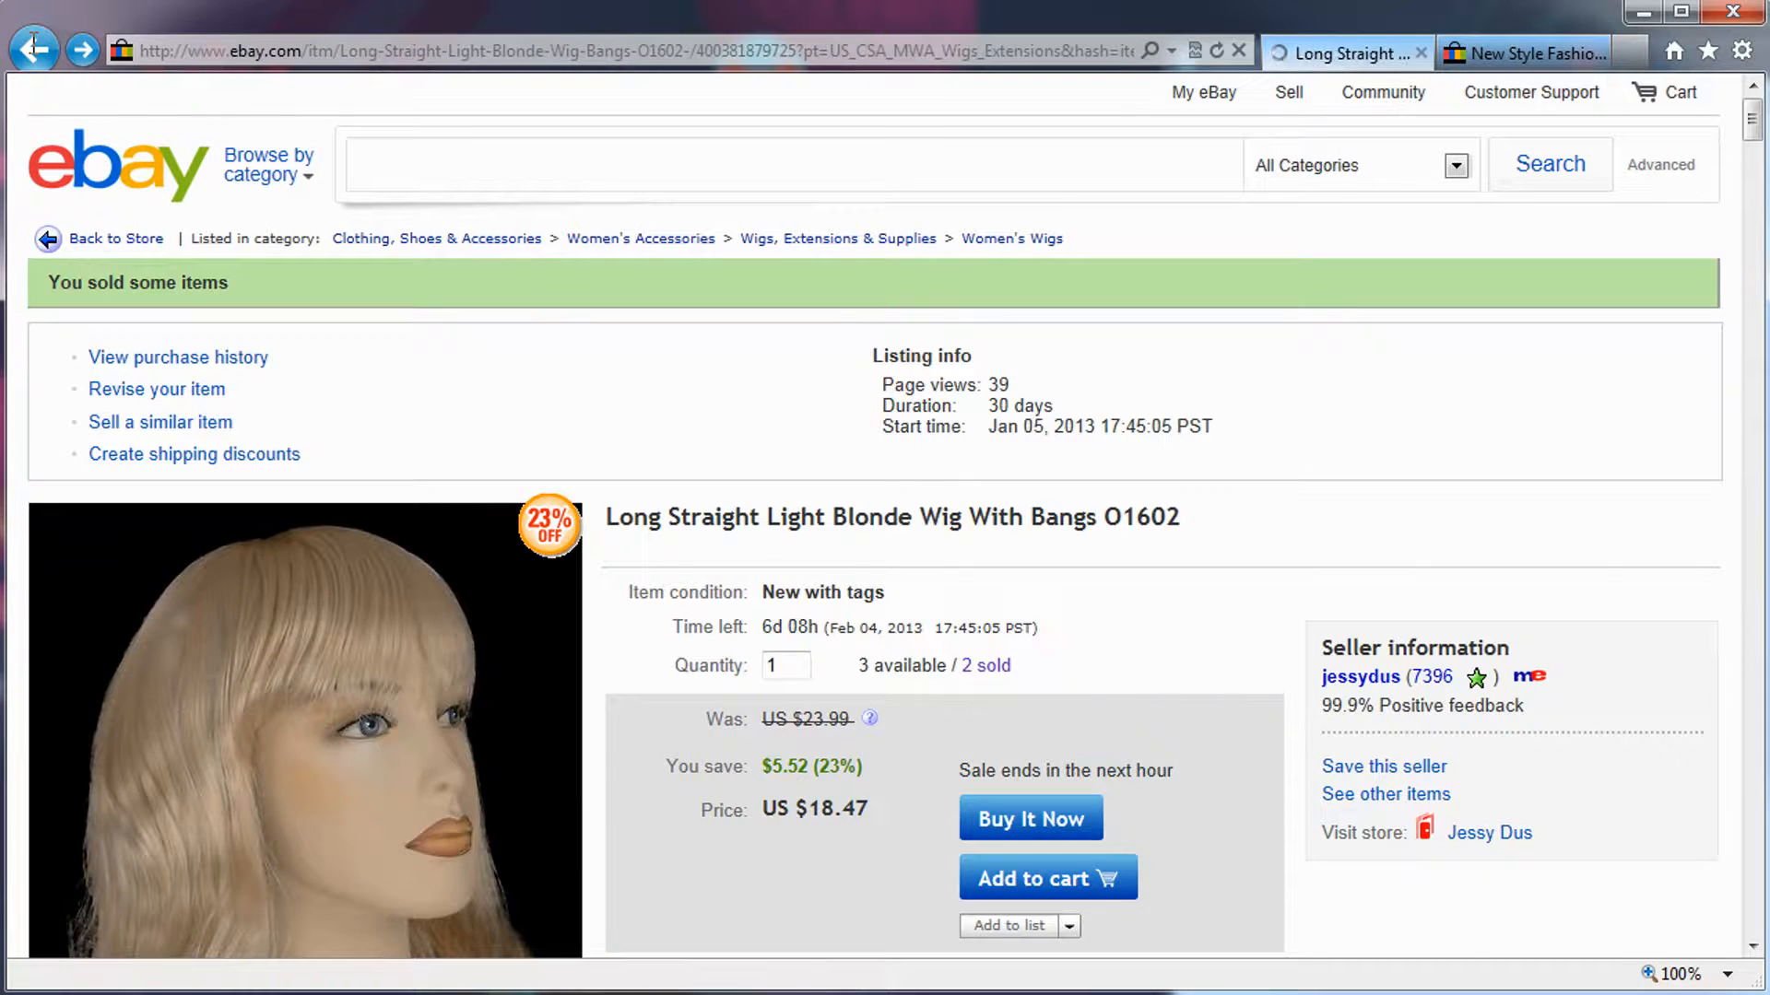
scroll(1004, 622, down, 10)
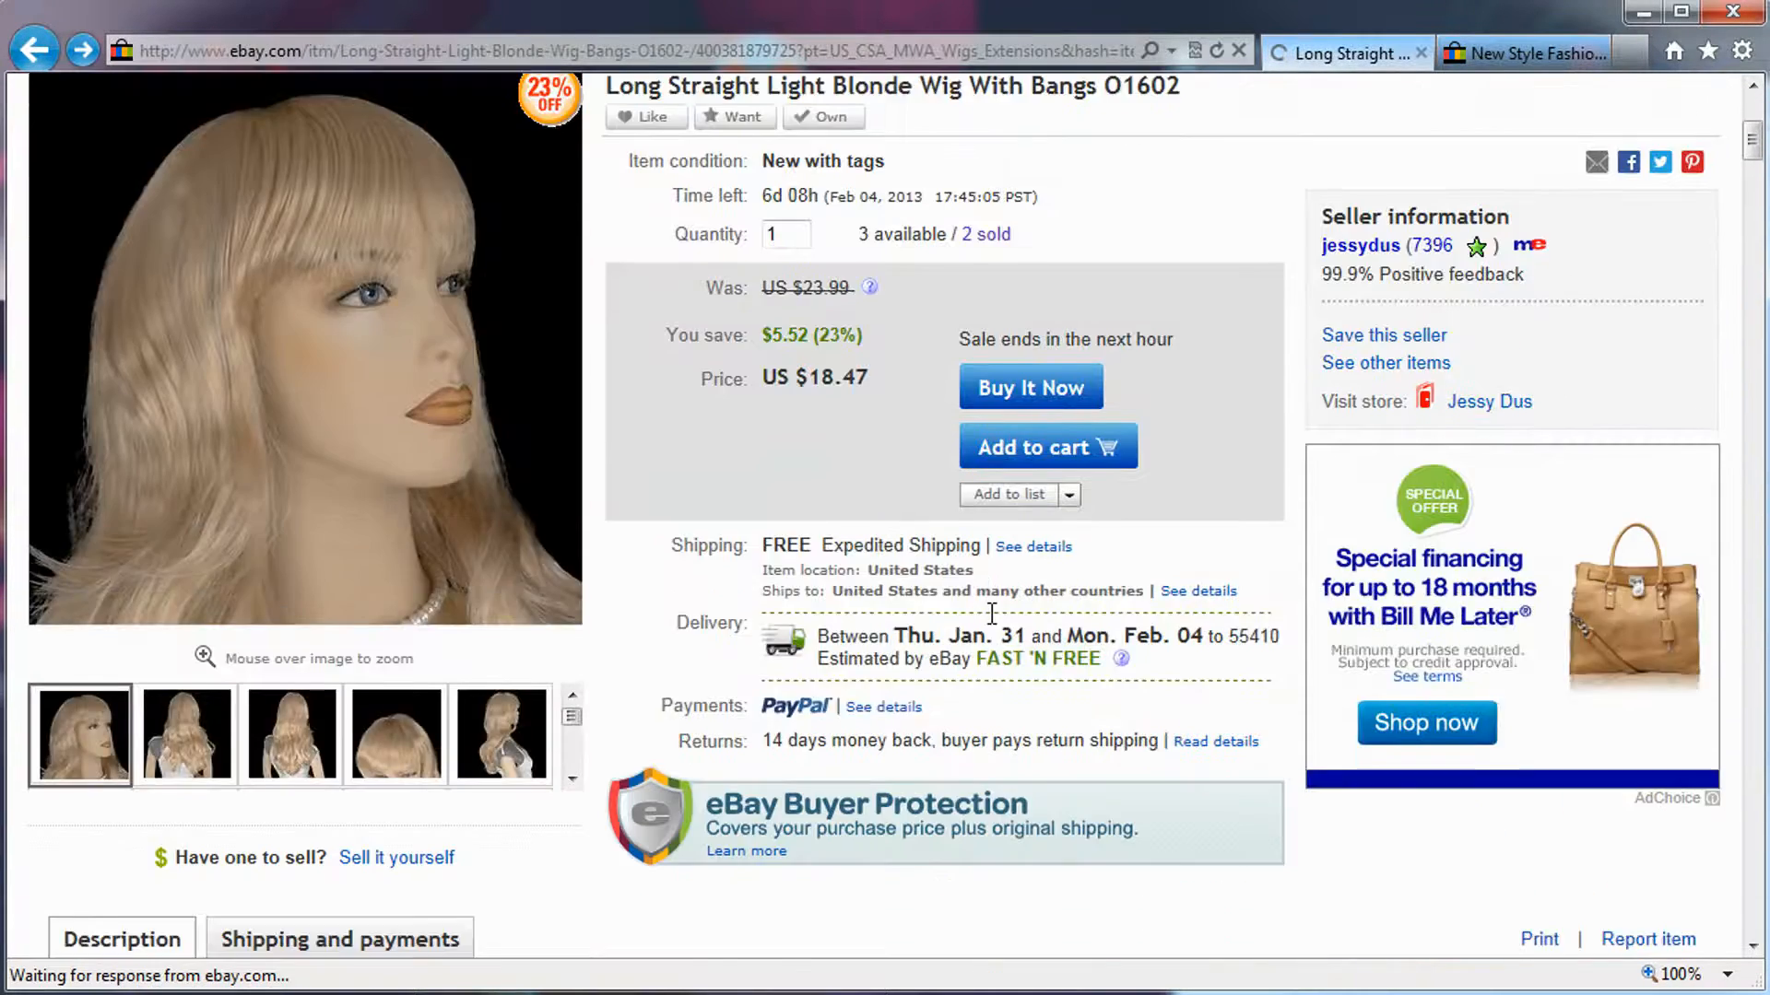
scroll(990, 613, down, 15)
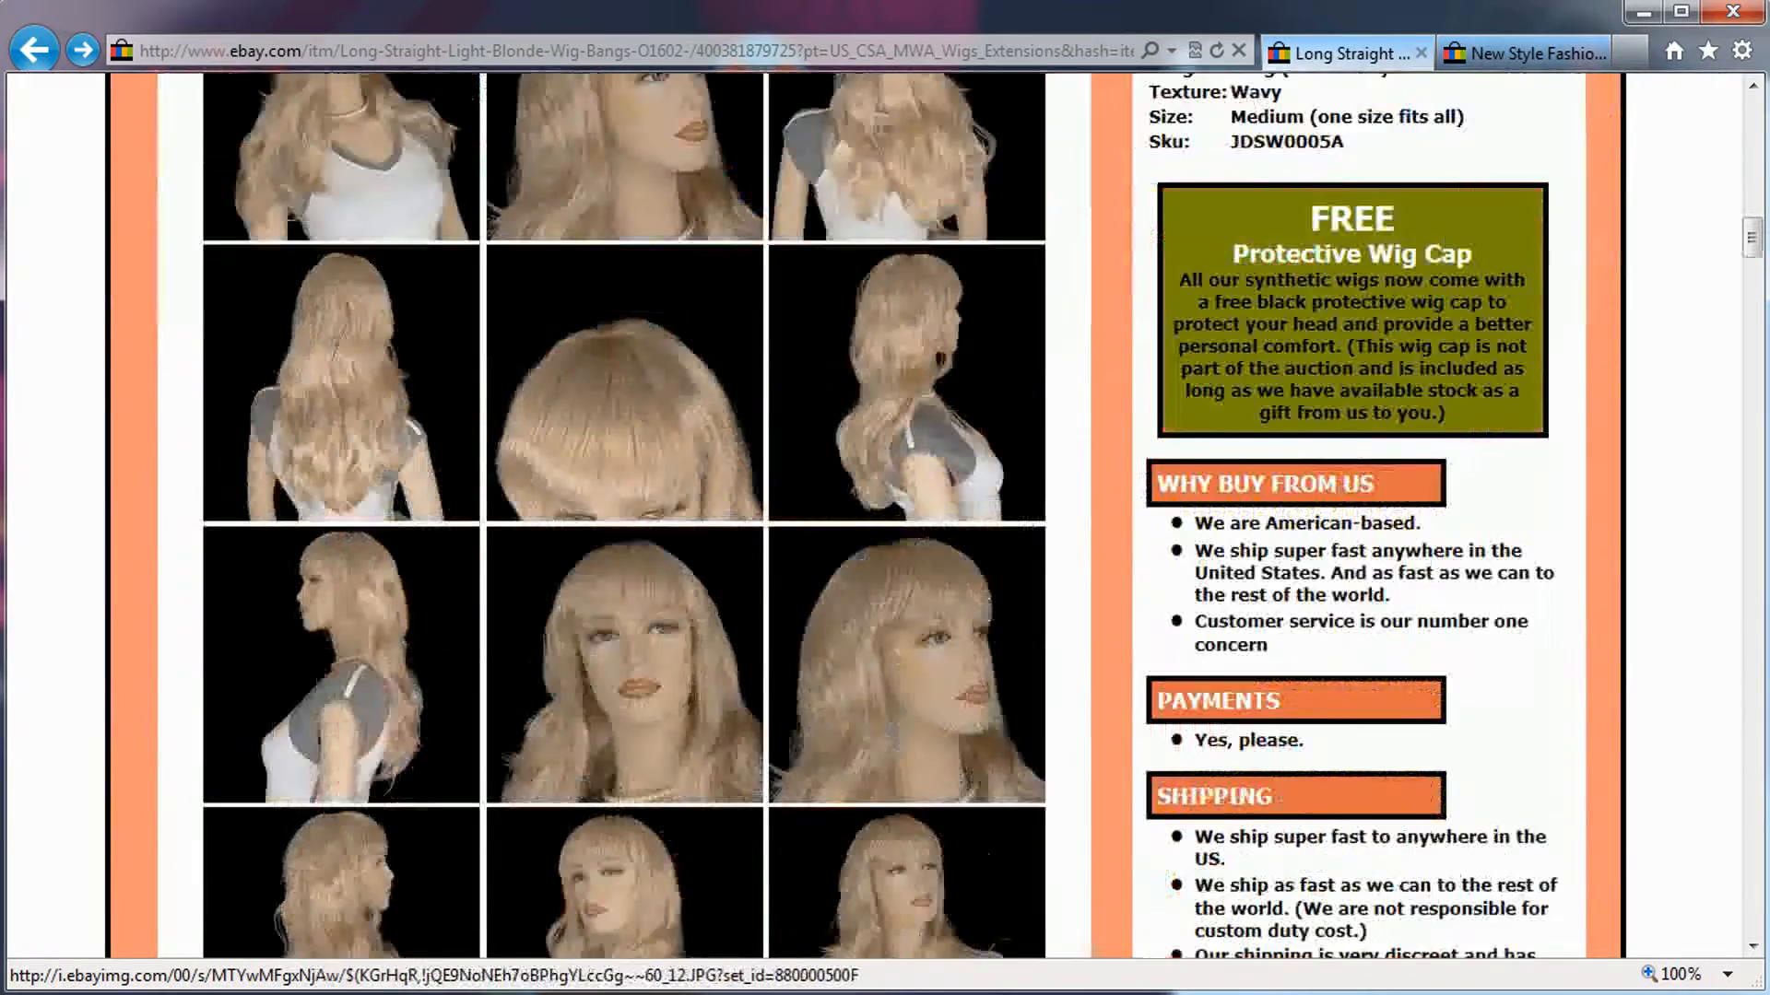
scroll(987, 608, down, 3)
middle_click(987, 608)
scroll(988, 607, up, 2)
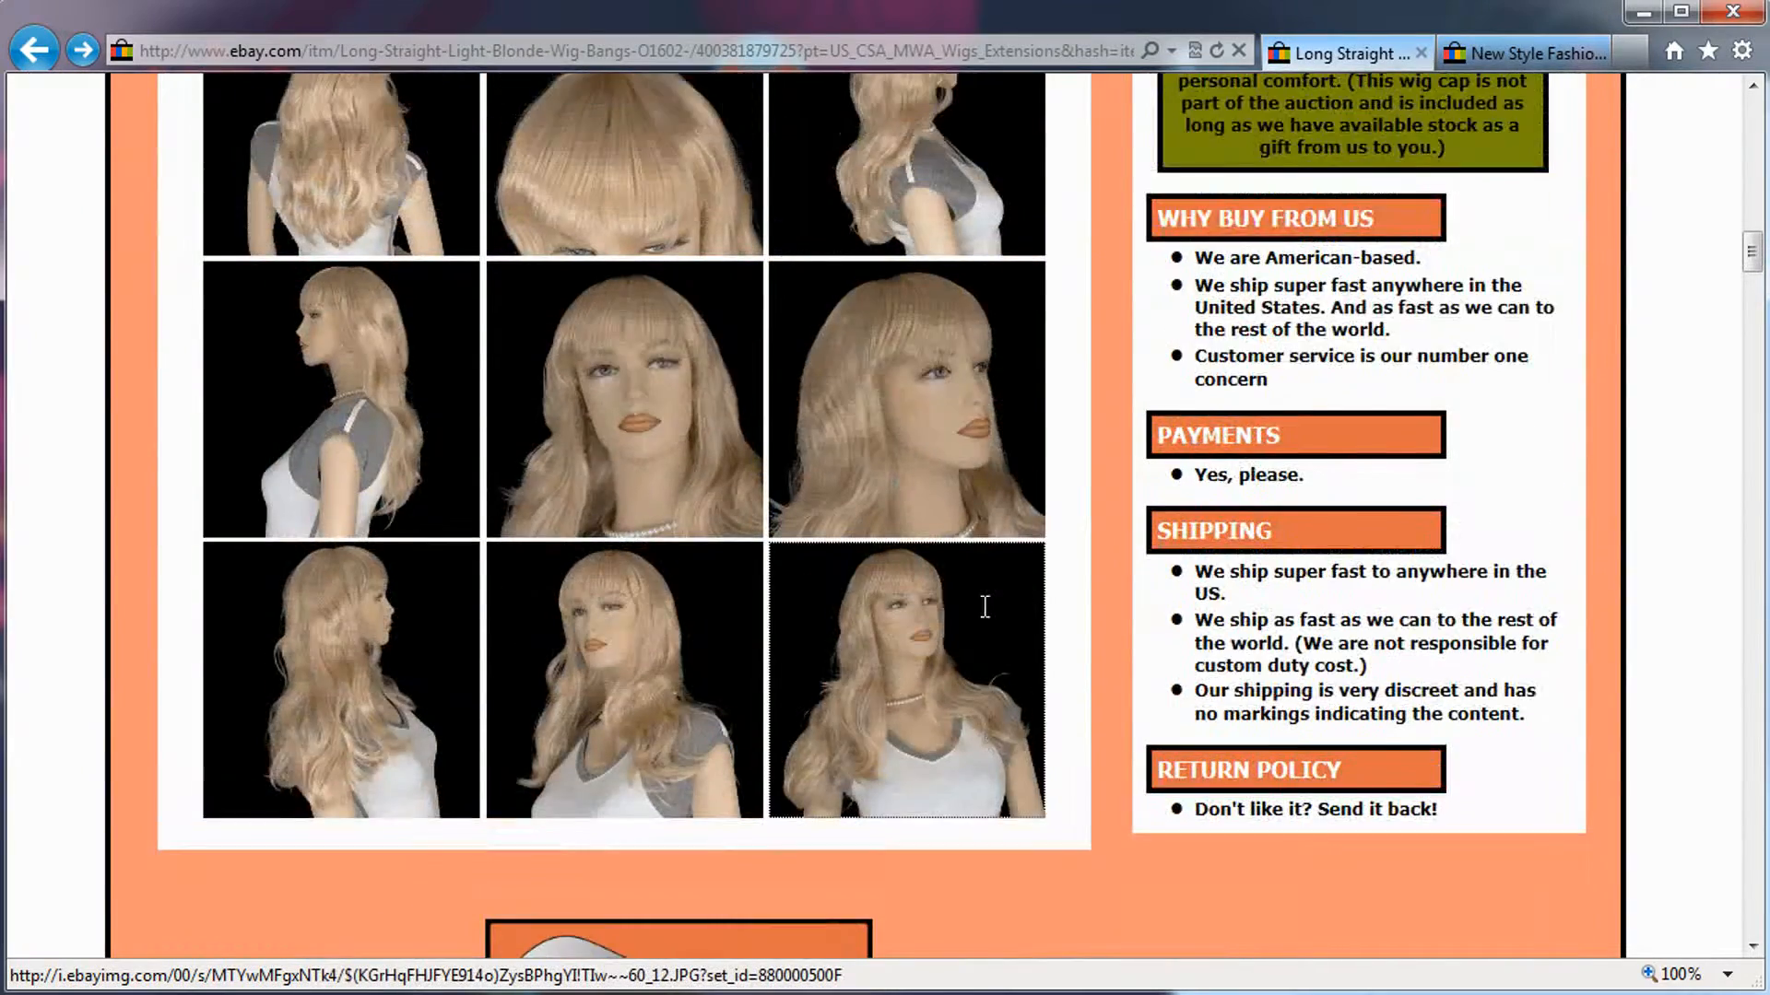
scroll(987, 607, up, 9)
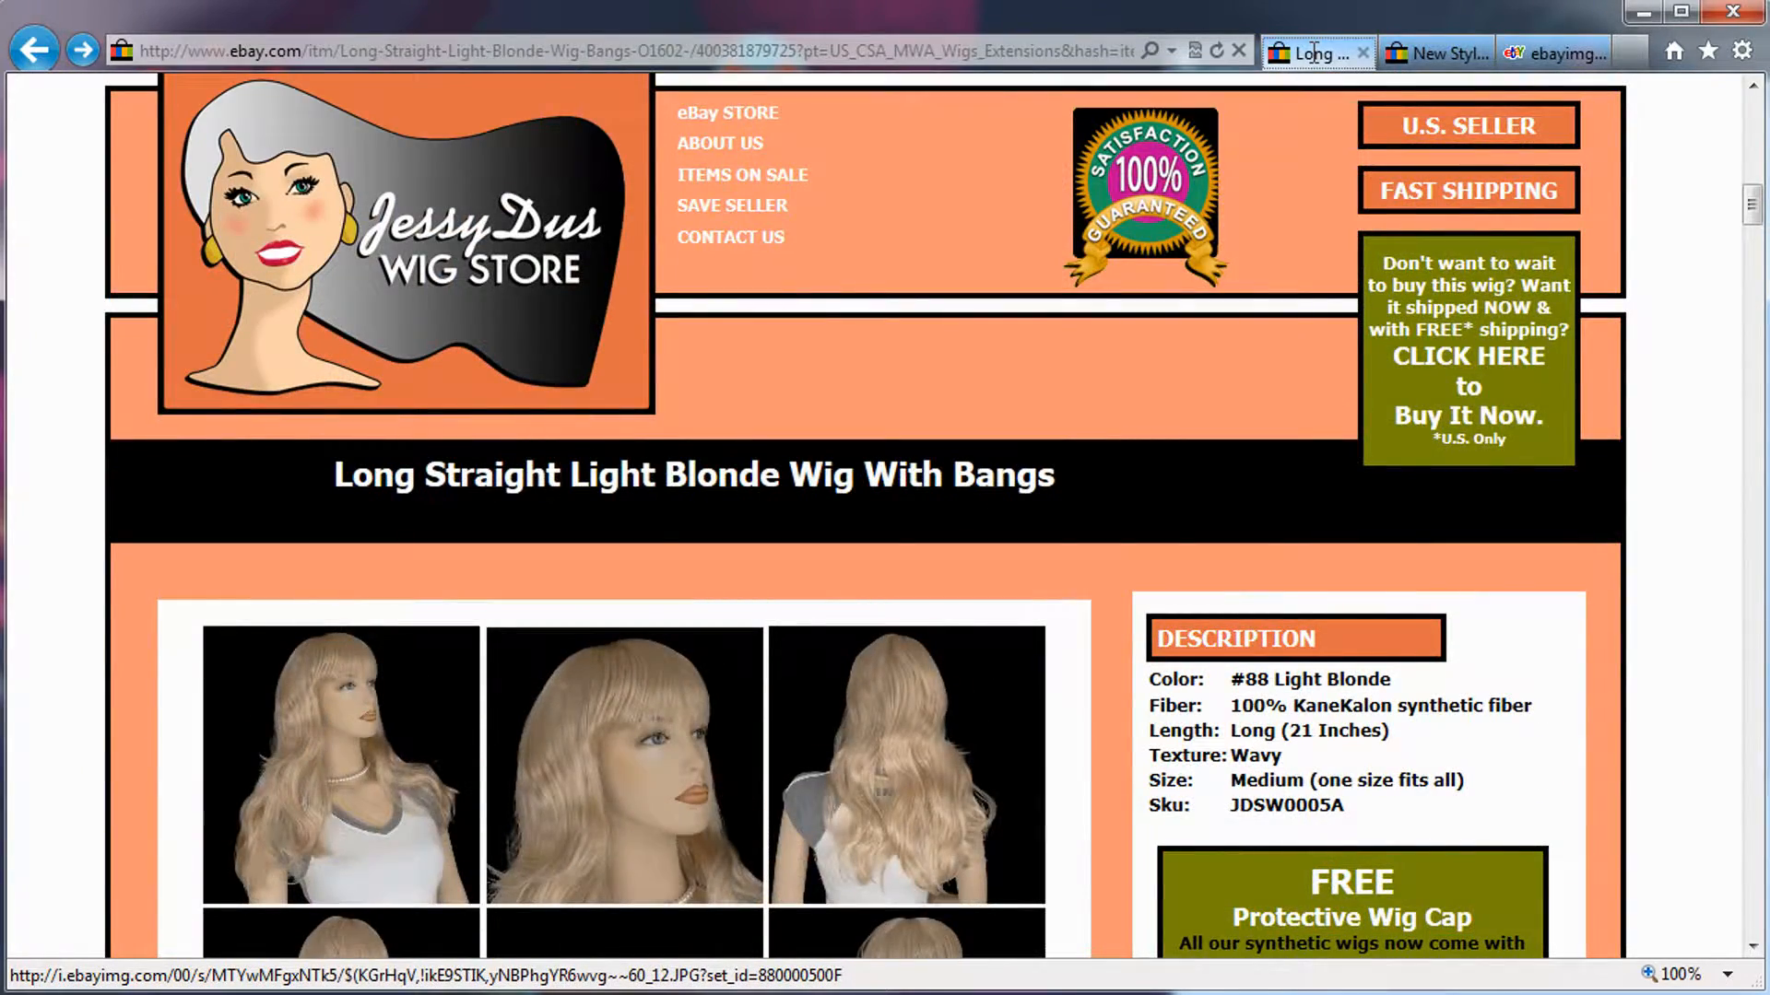
Go back from the wig listing through the store to the Ki DynaPrice application page
click(1441, 55)
click(1320, 53)
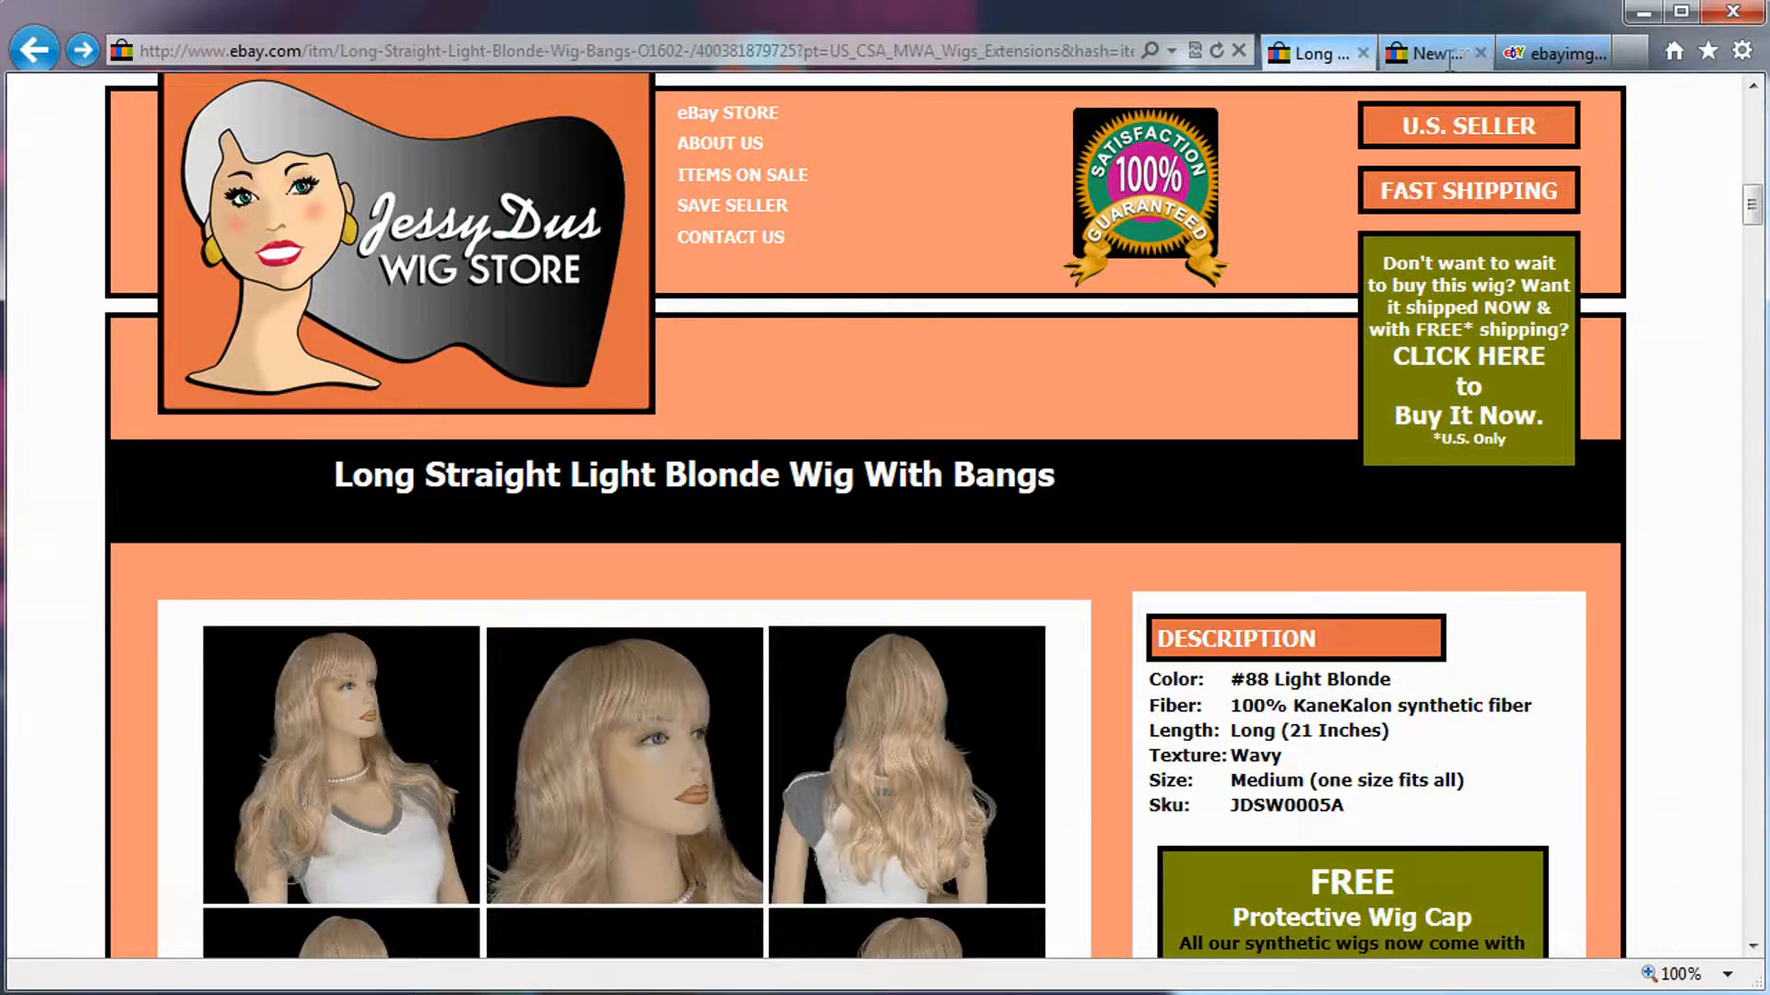
click(42, 48)
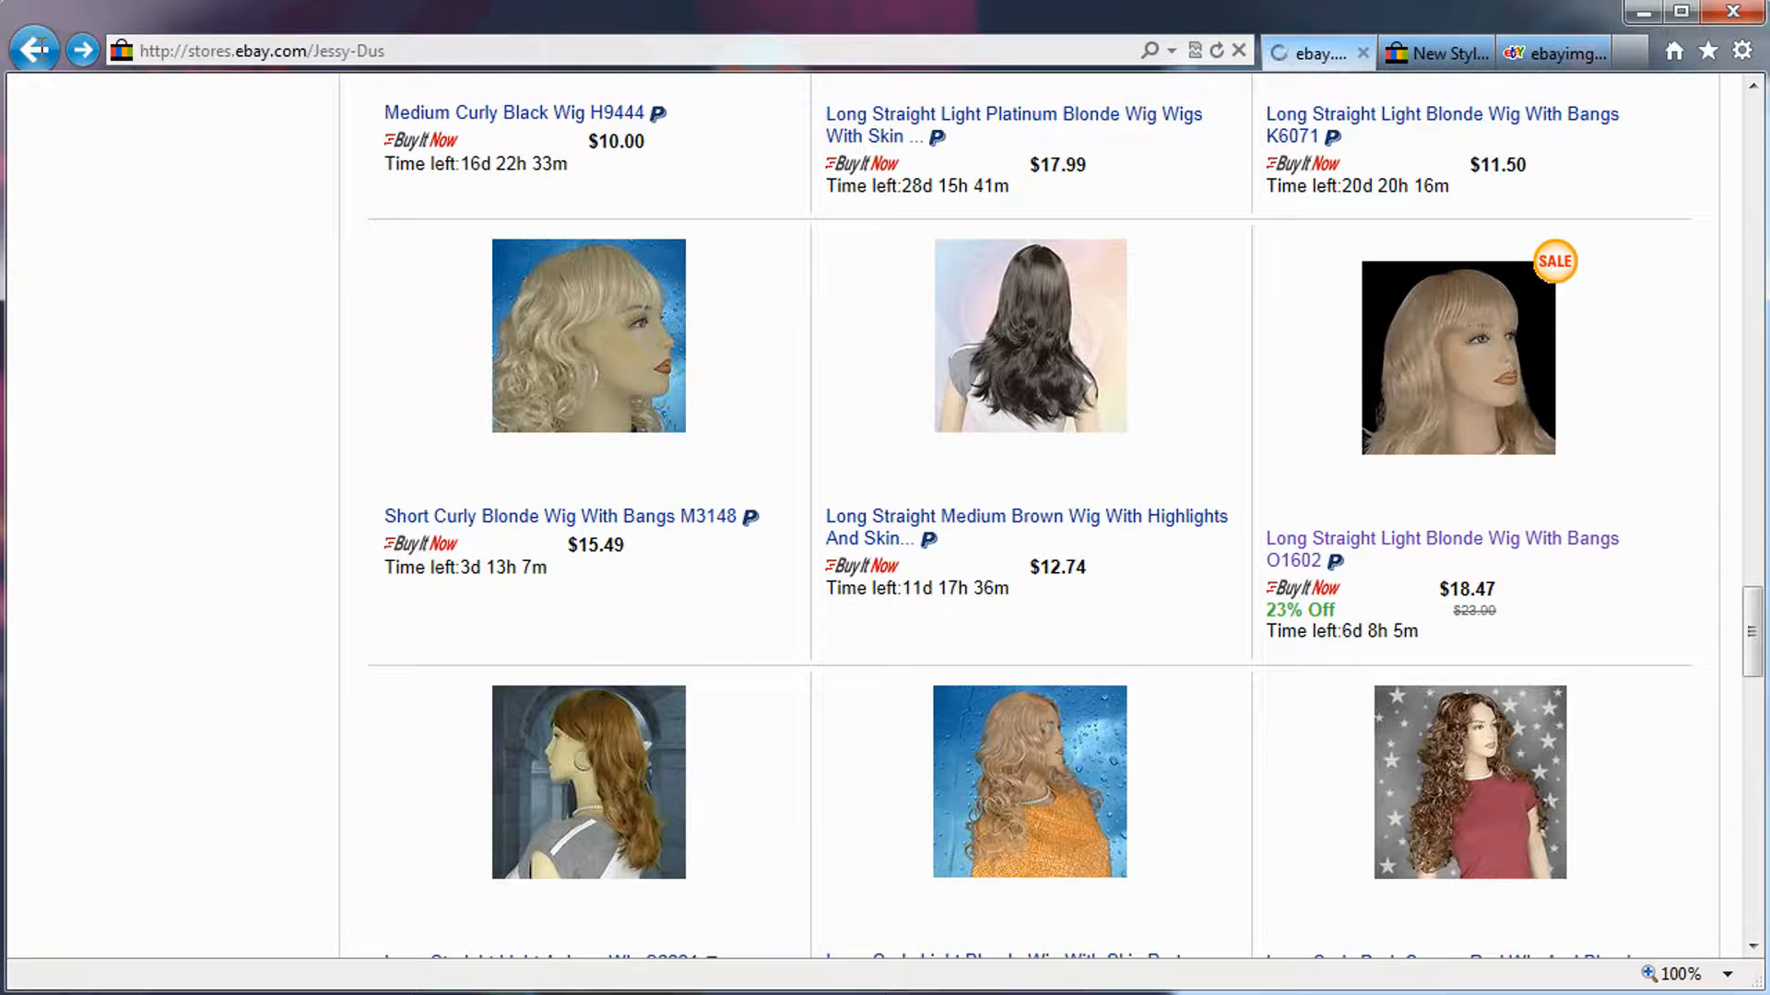
click(42, 48)
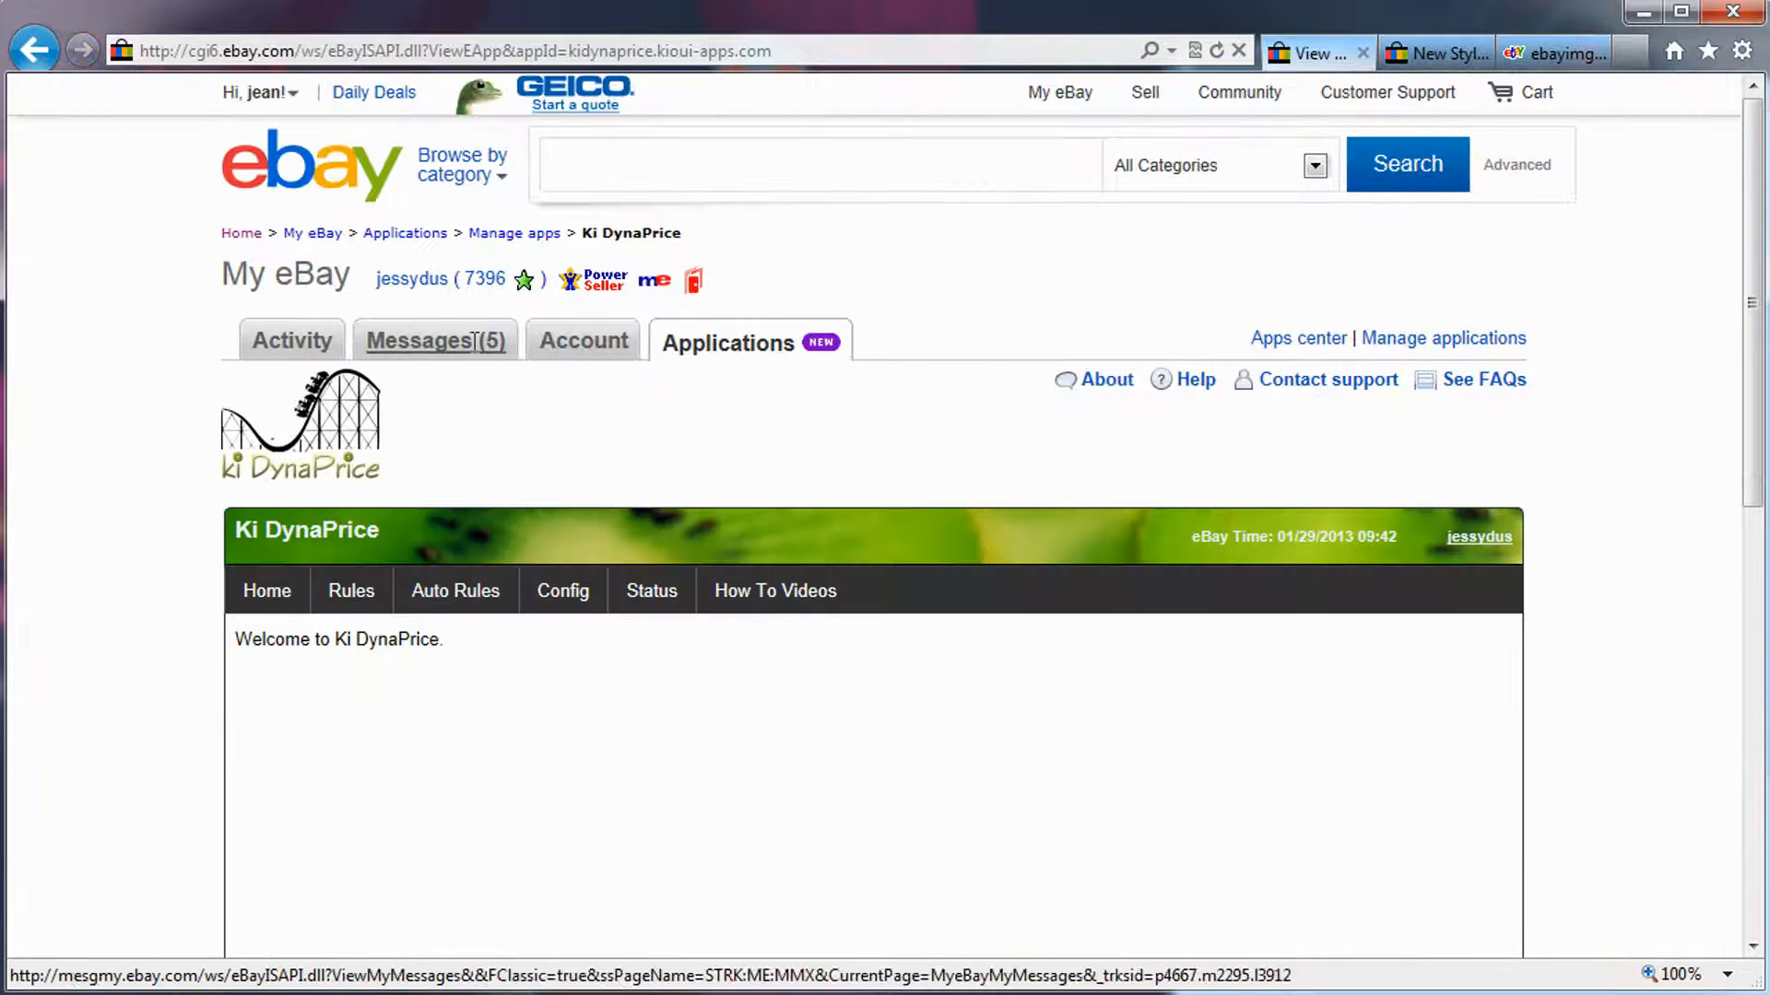
Open the eBay Apps Center and look over its featured, latest and most popular apps
click(1299, 340)
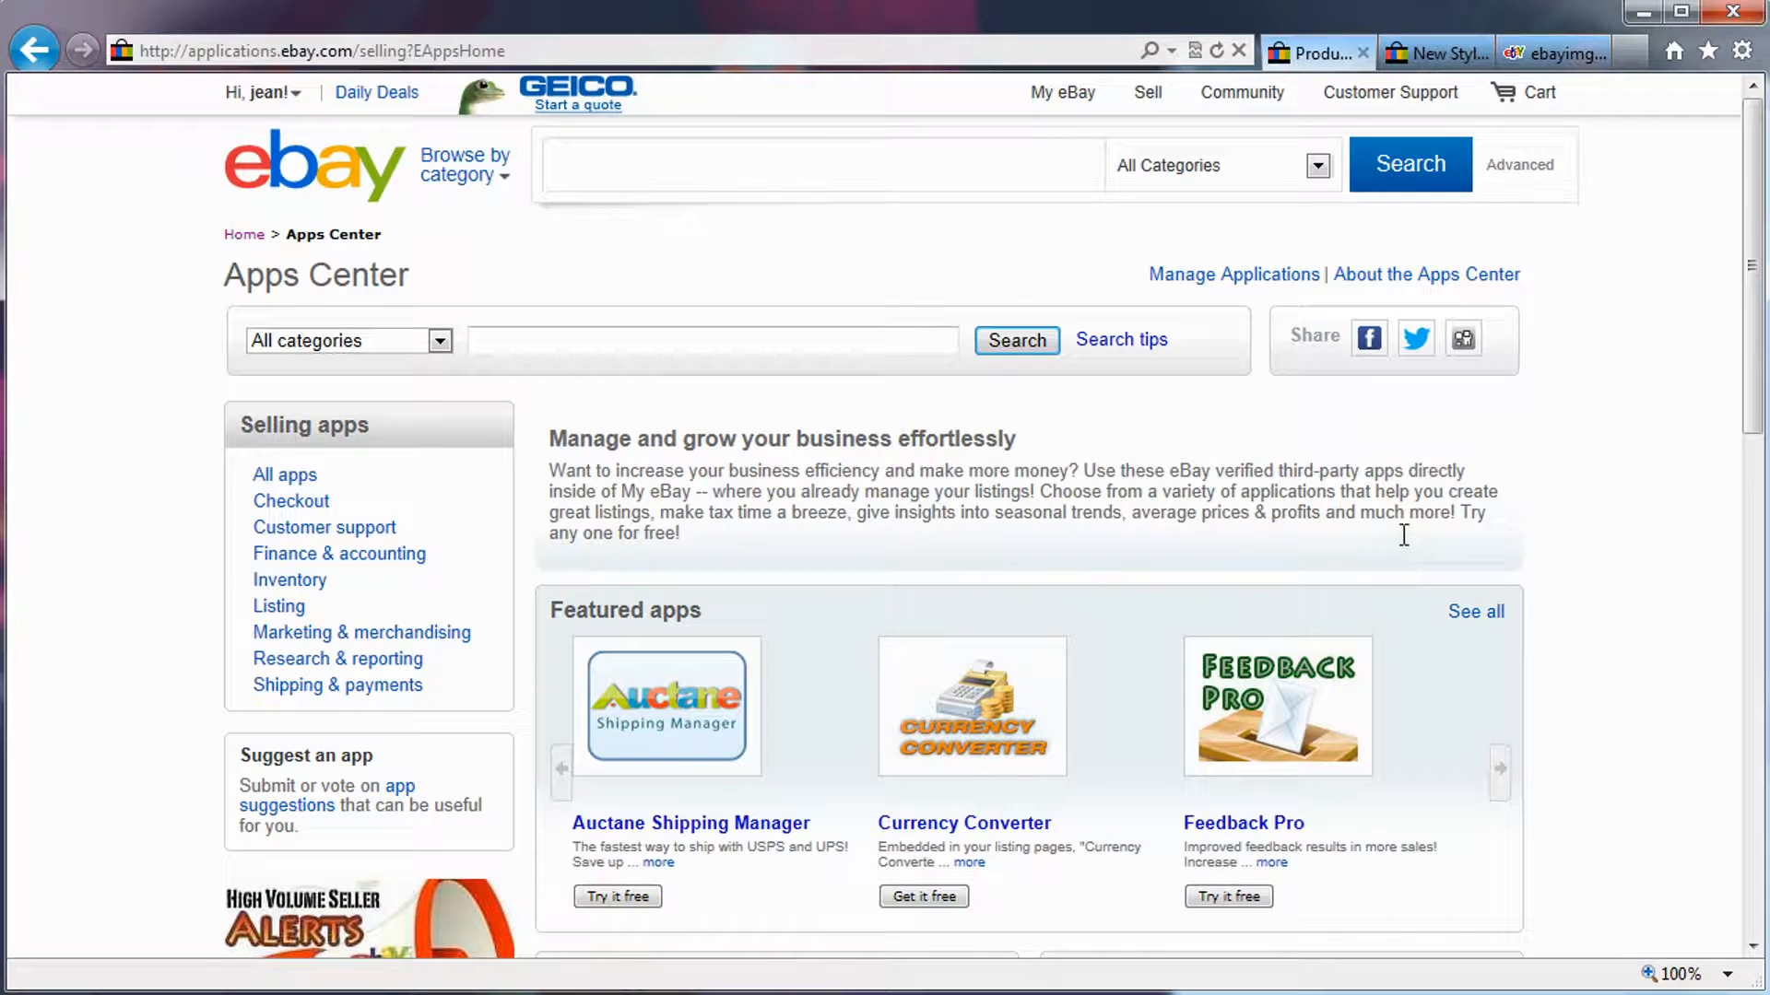
scroll(1116, 521, down, 4)
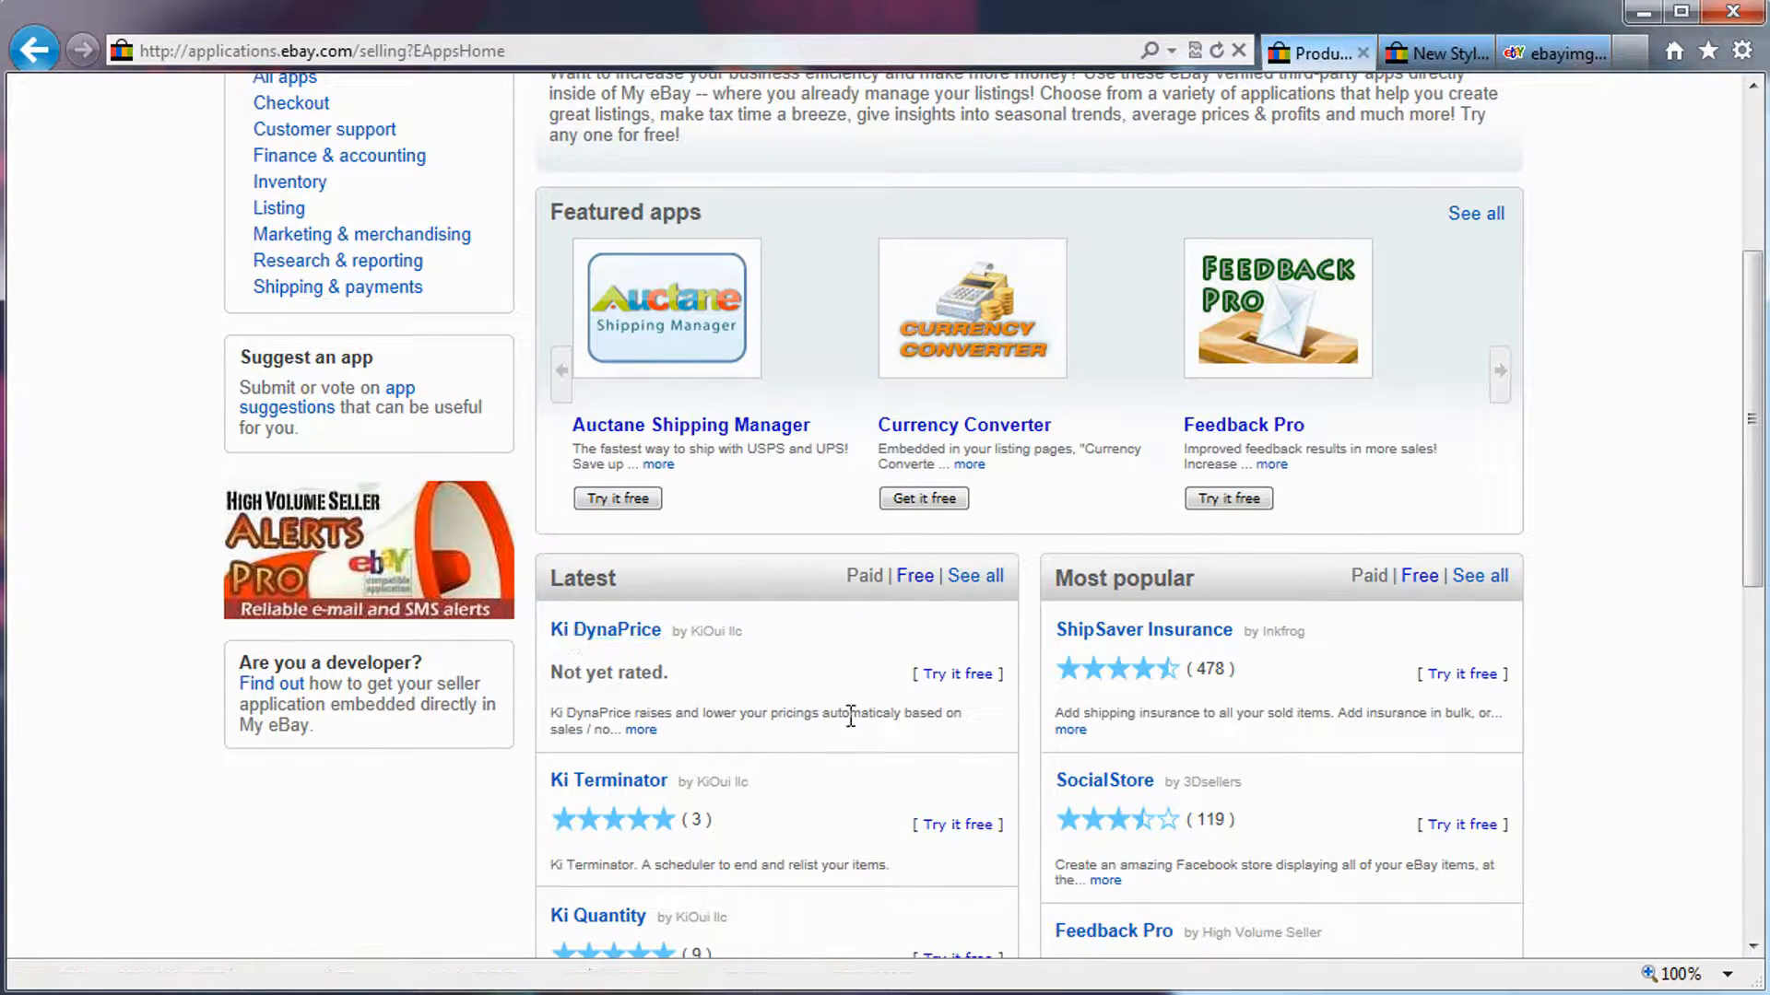
scroll(555, 324, up, 4)
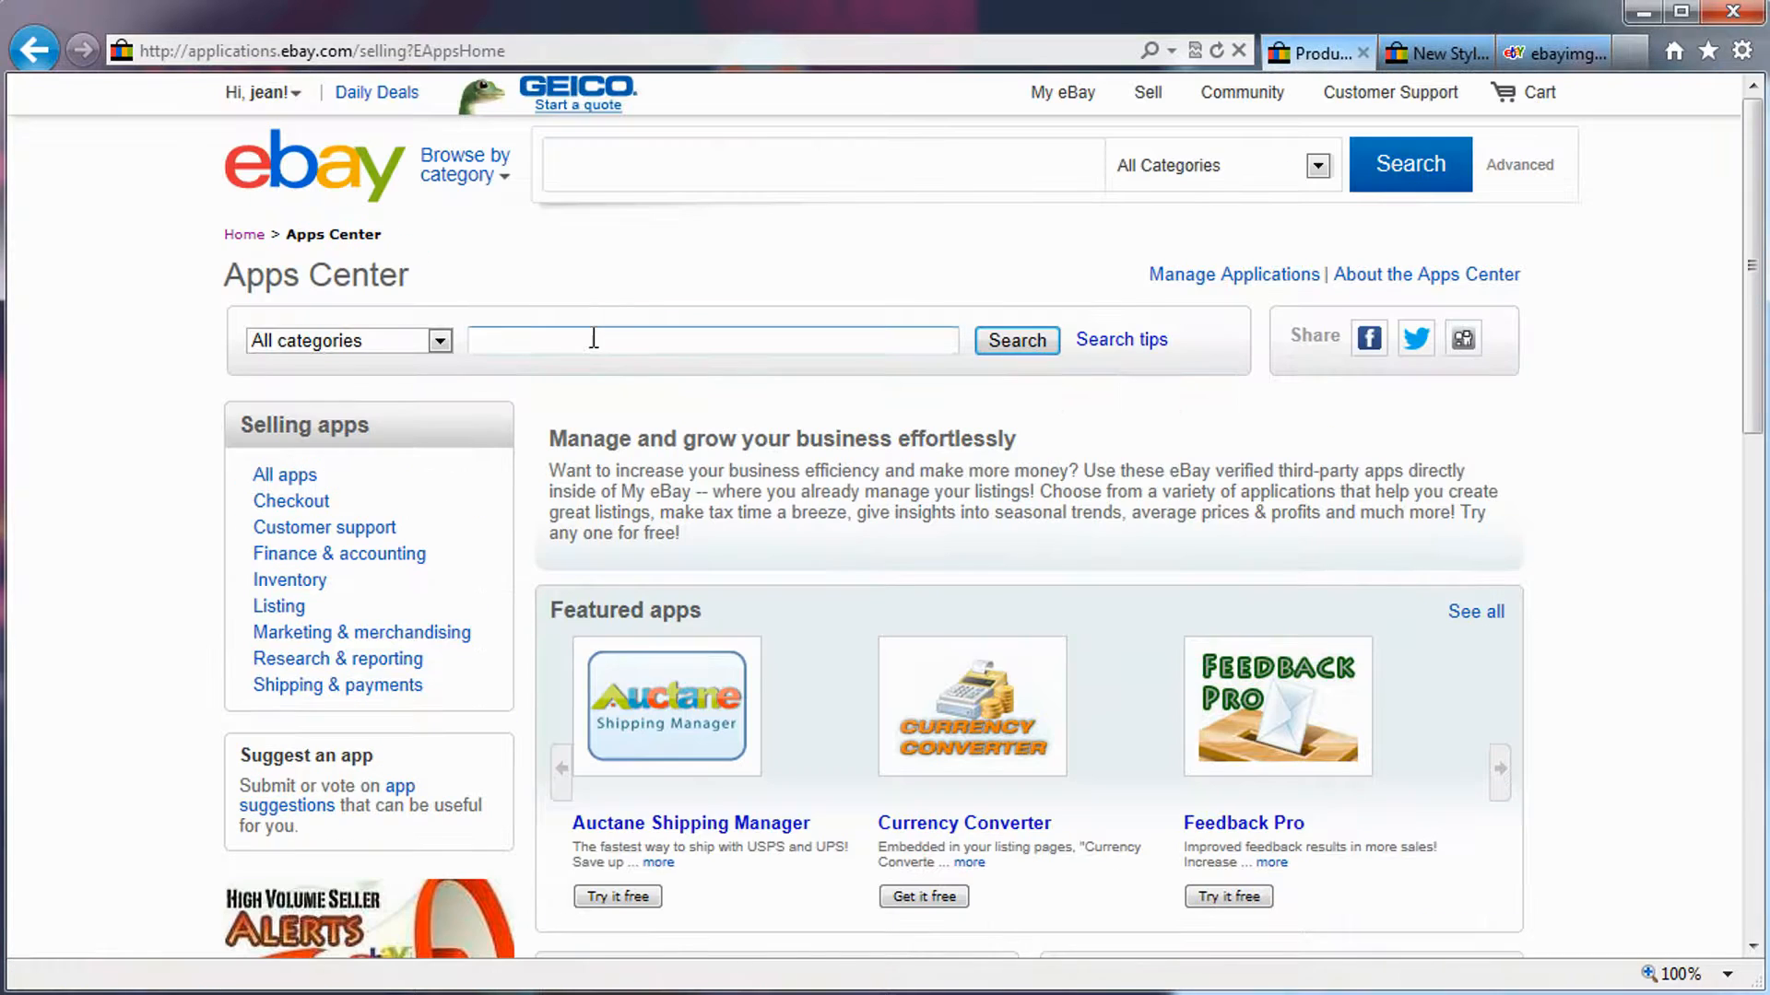
Search the Apps Center for "kioui" and look through the matching applications, including Ki DynaPrice
click(594, 336)
text(kioui)
key(Return)
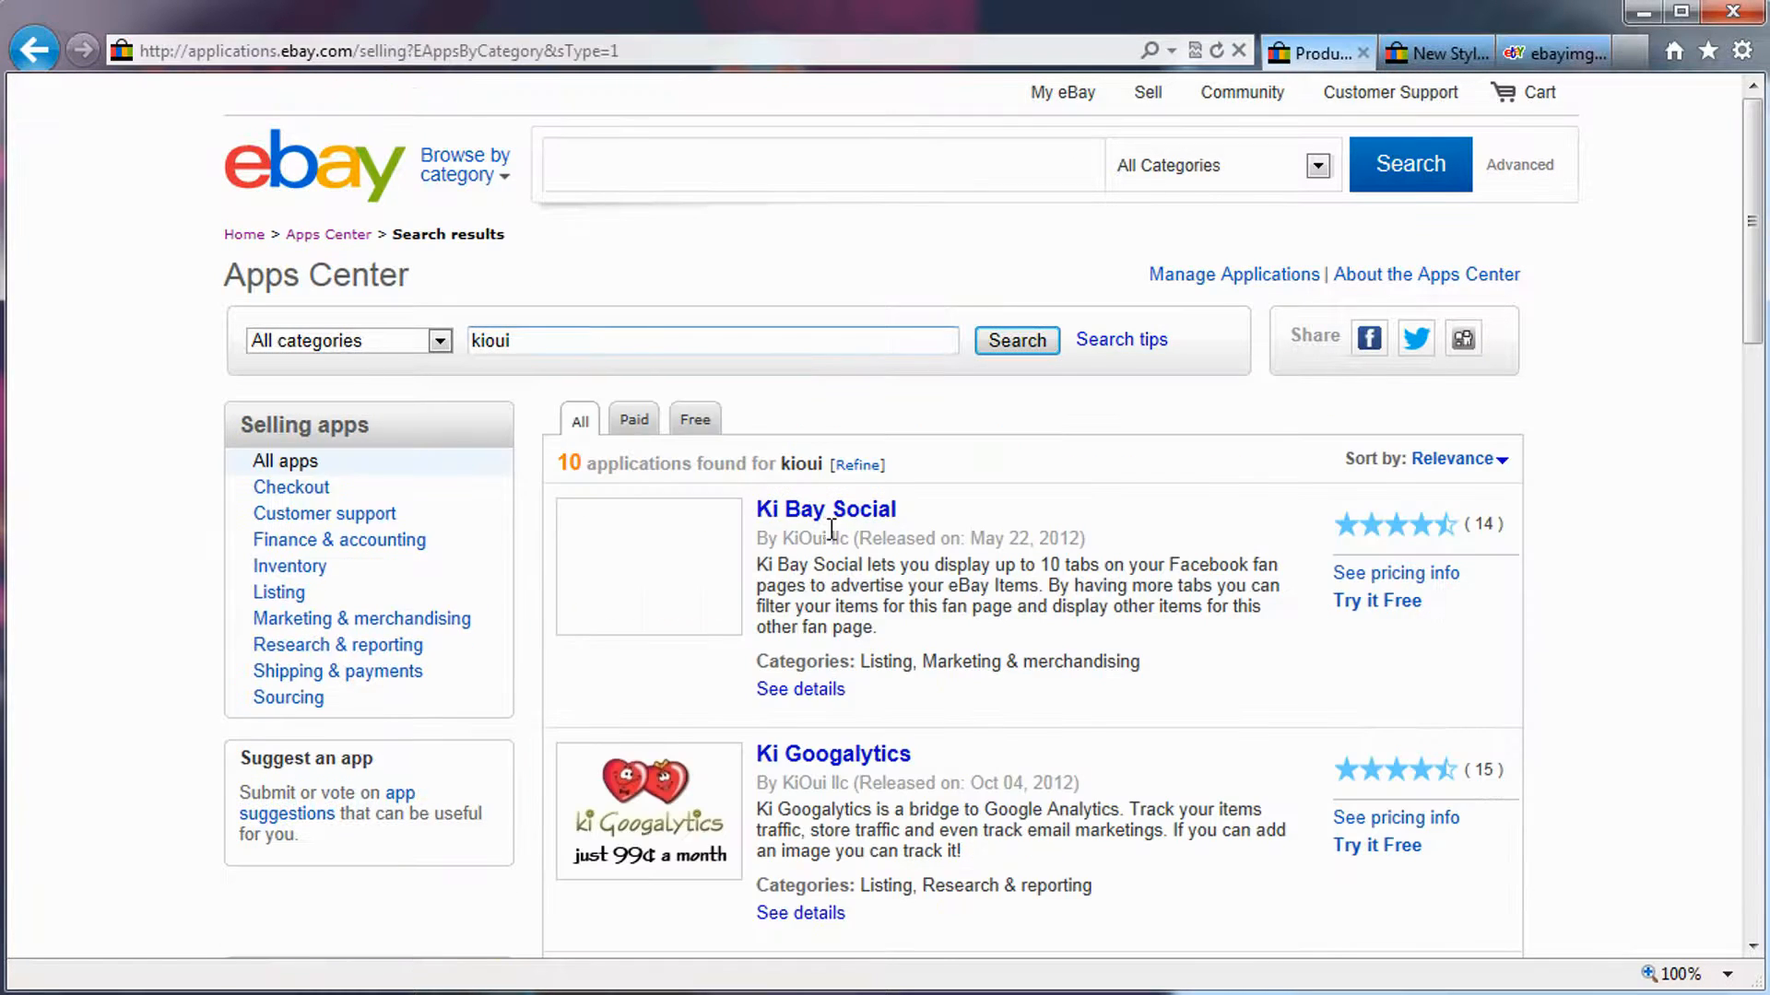
scroll(1114, 480, down, 12)
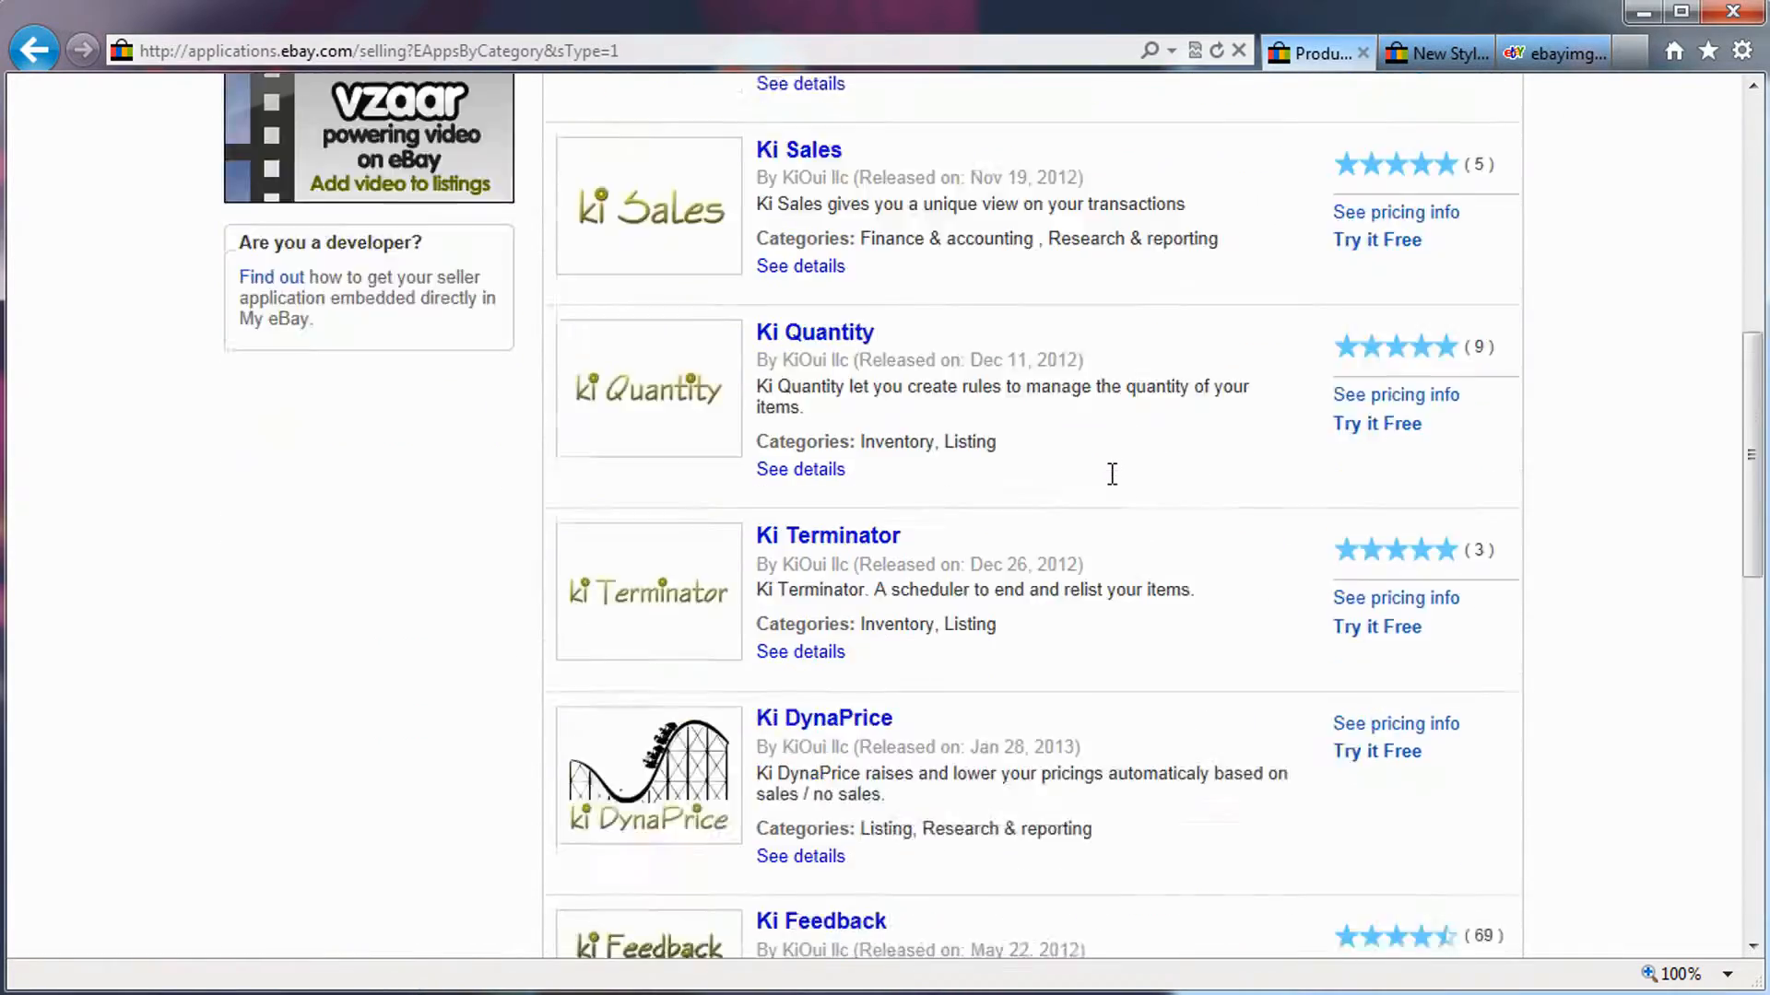
scroll(1112, 474, up, 5)
scroll(1113, 474, up, 8)
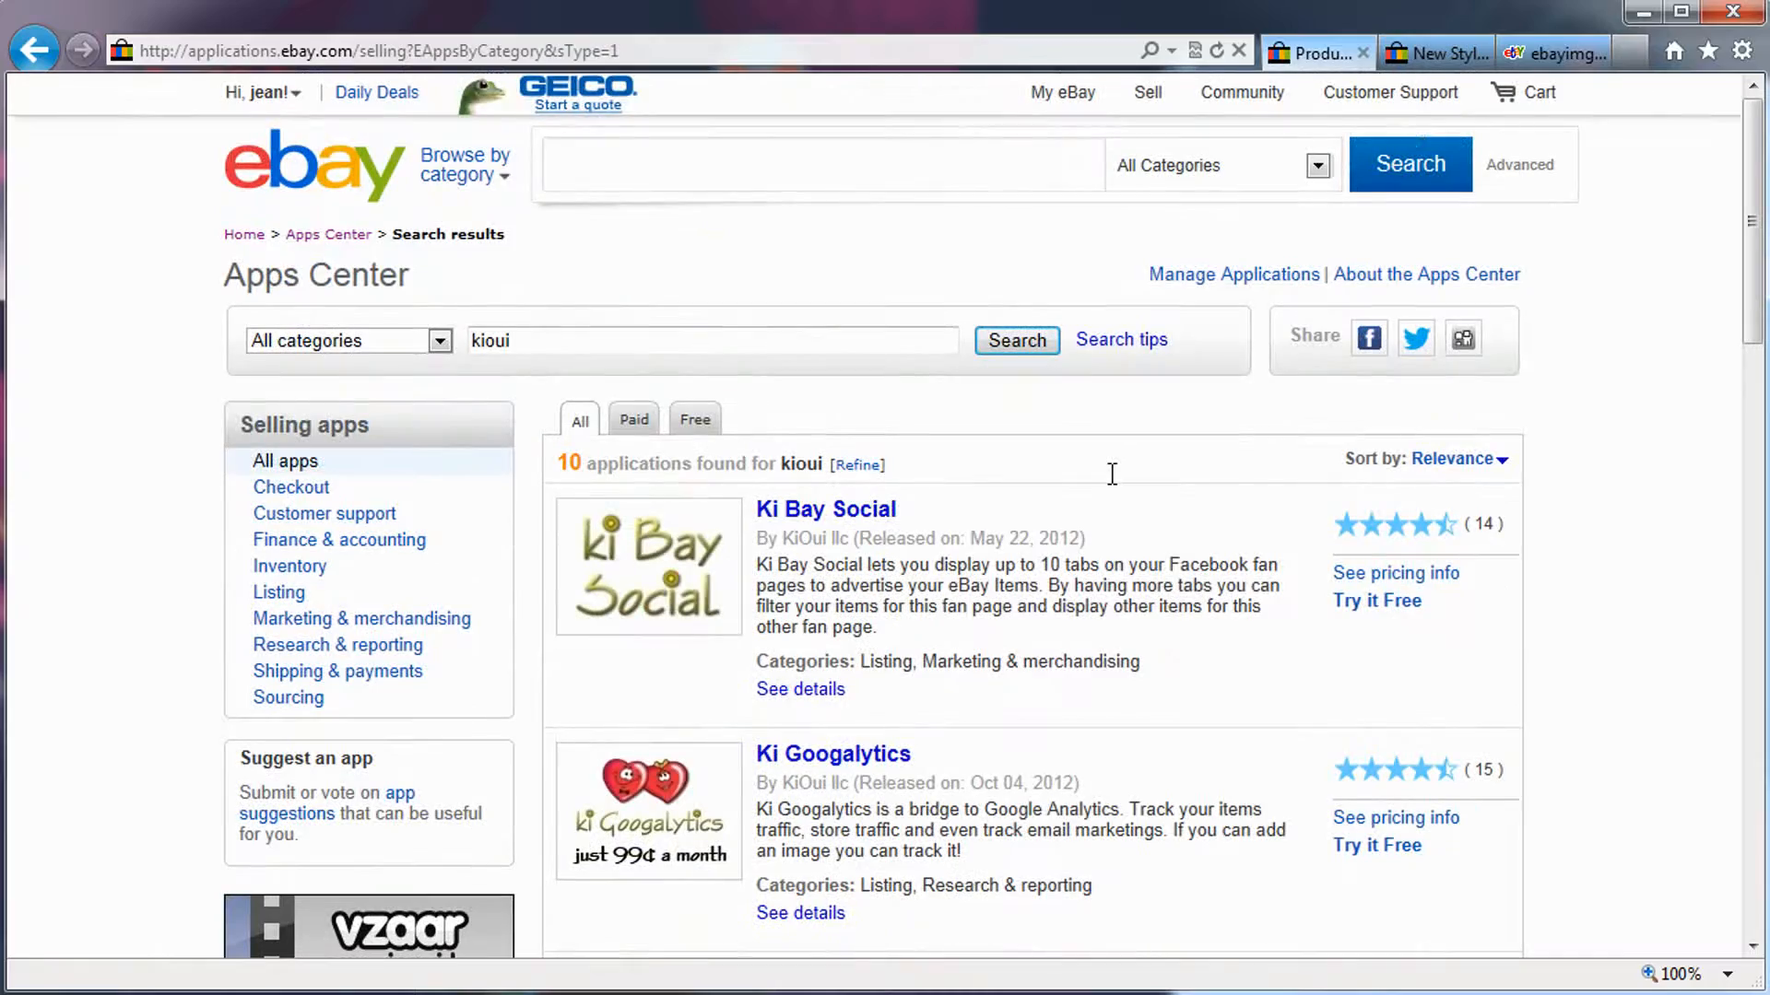
Go to the My eBay summary and open Ki DynaPrice from the installed applications
click(1233, 275)
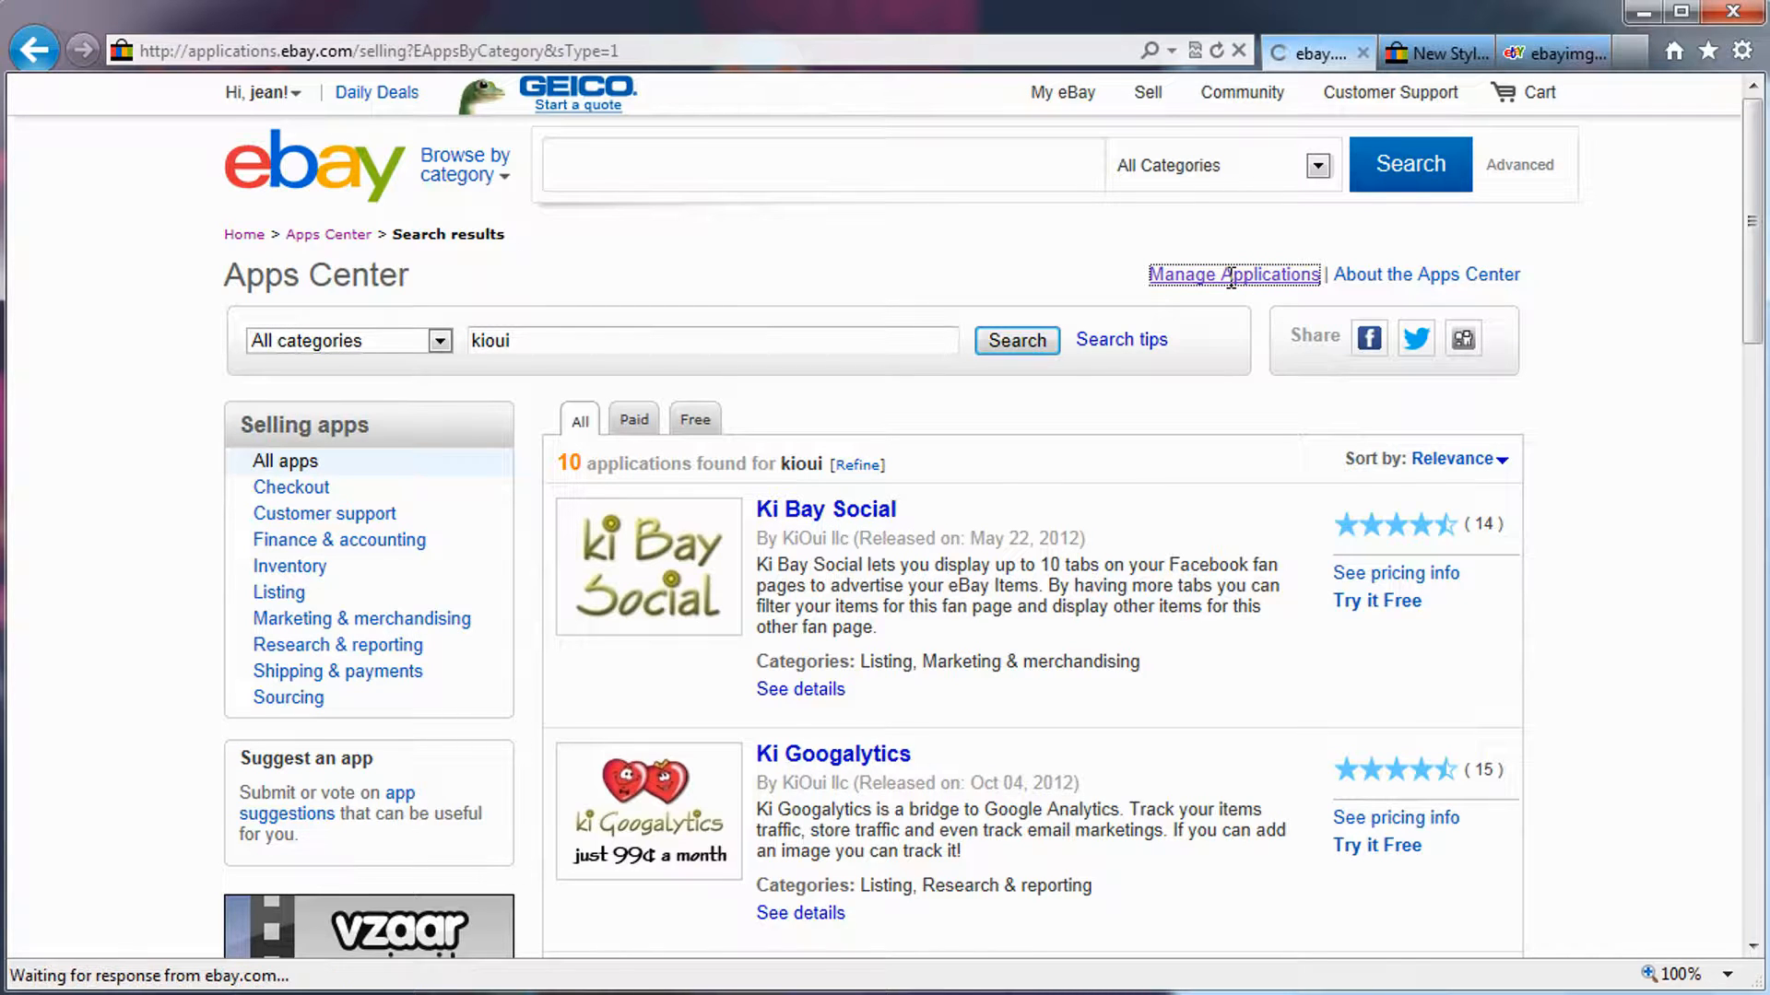
click(1069, 93)
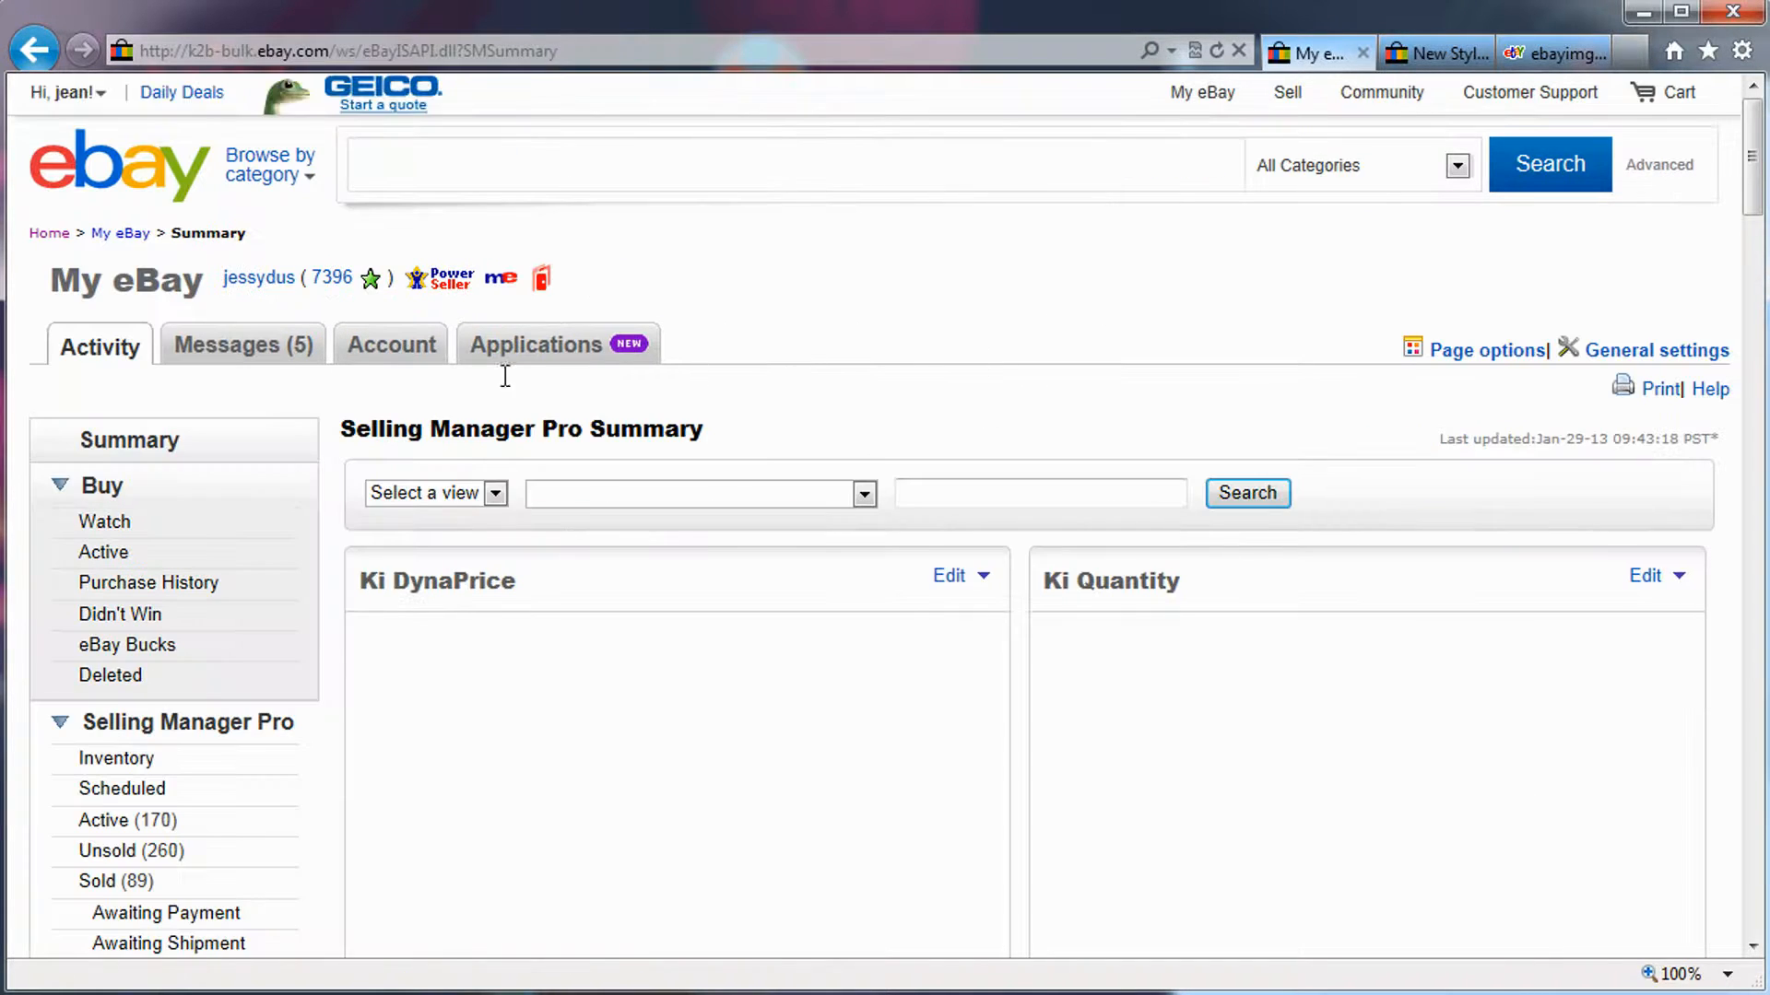
mouse_move(561, 348)
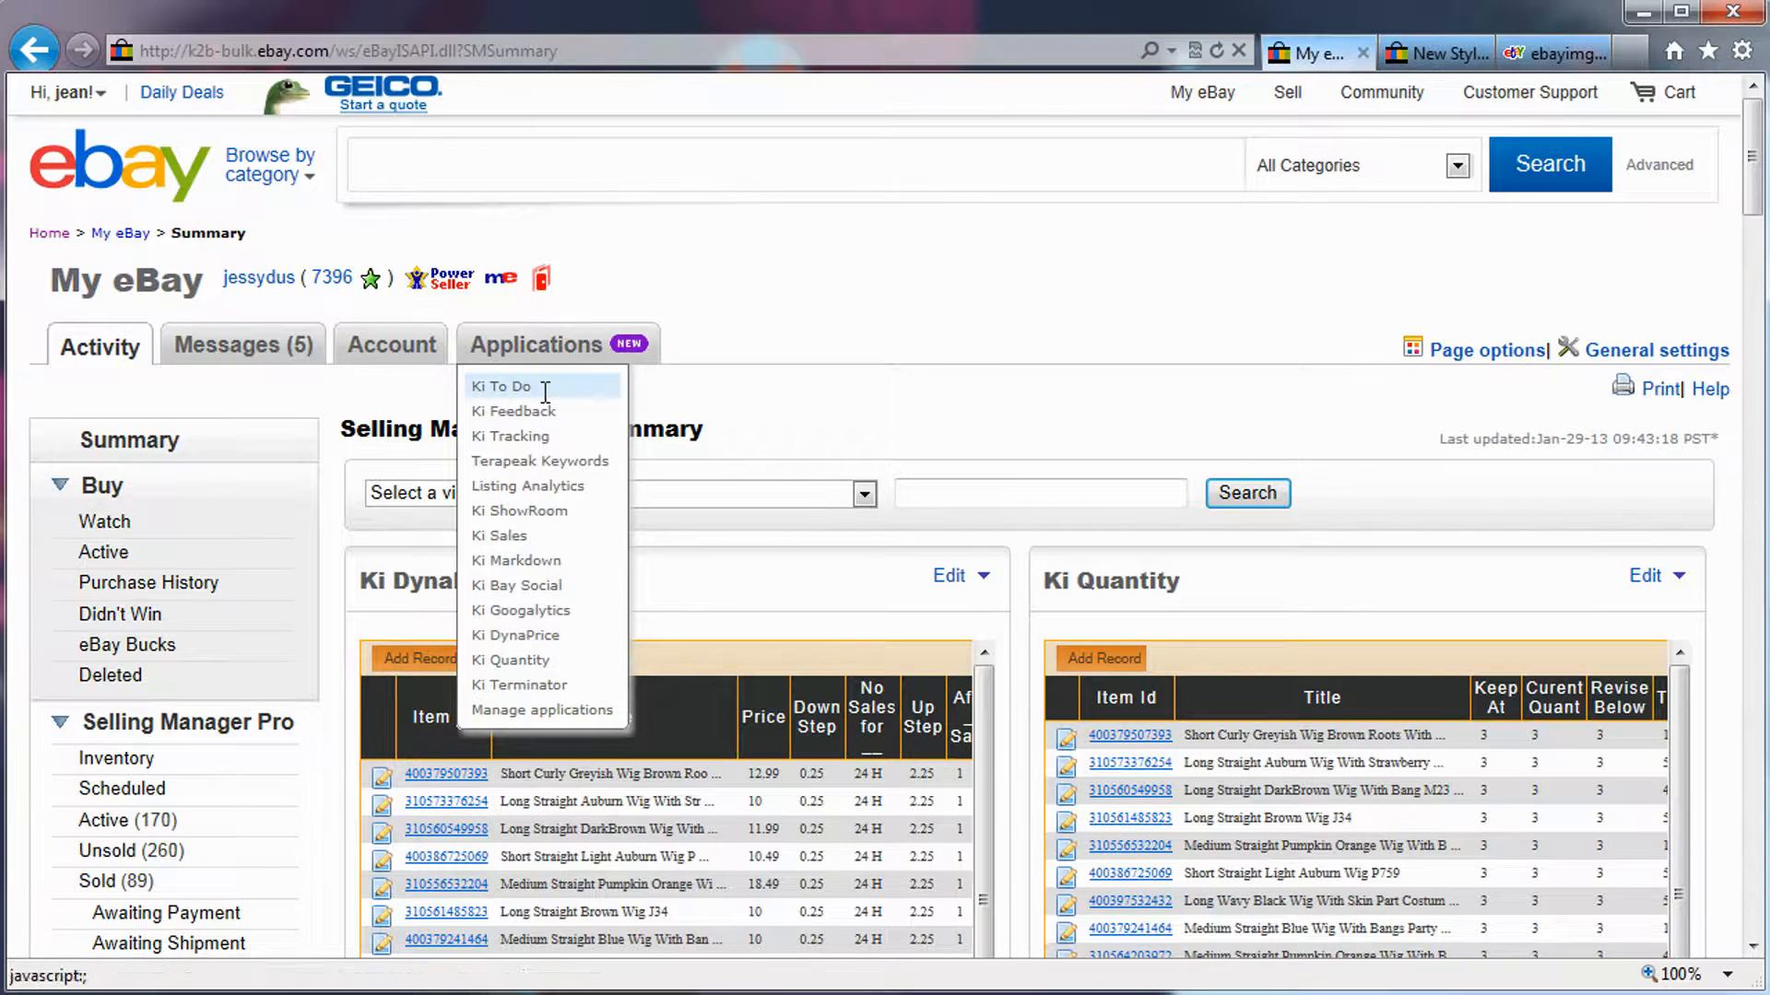
click(518, 635)
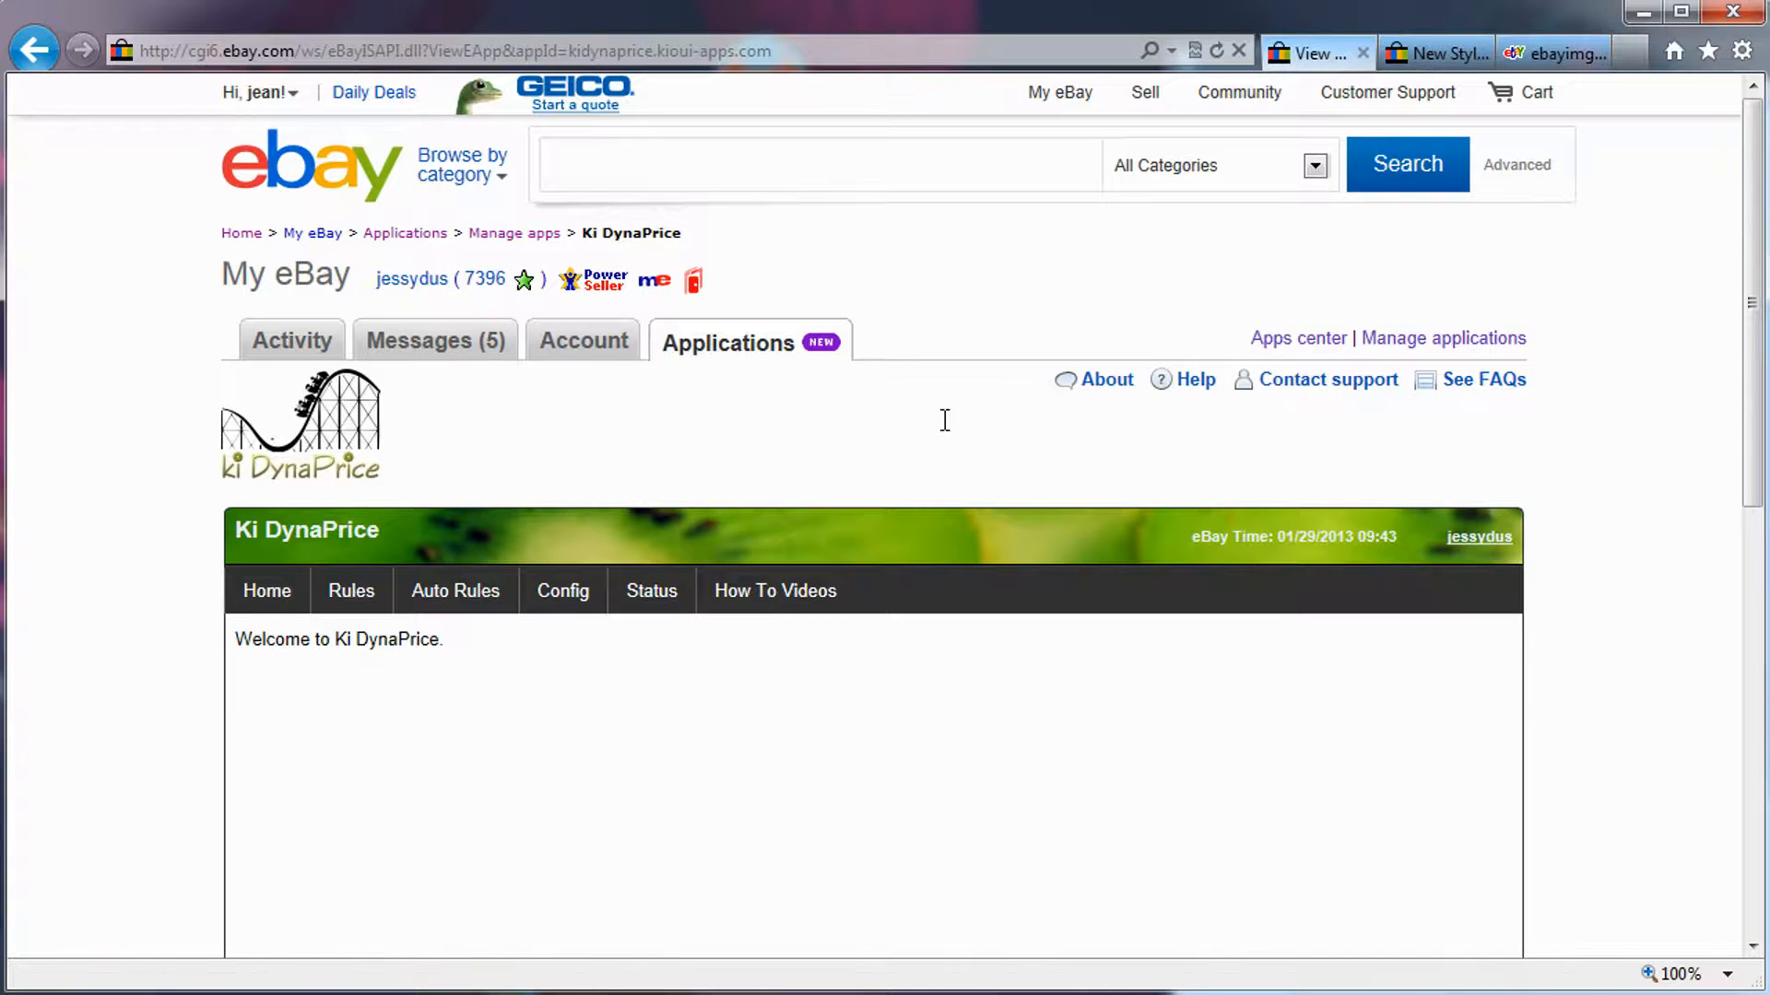
Return to the My eBay summary and examine the wig titles and pricing rules listed in its Ki DynaPrice section
click(1075, 90)
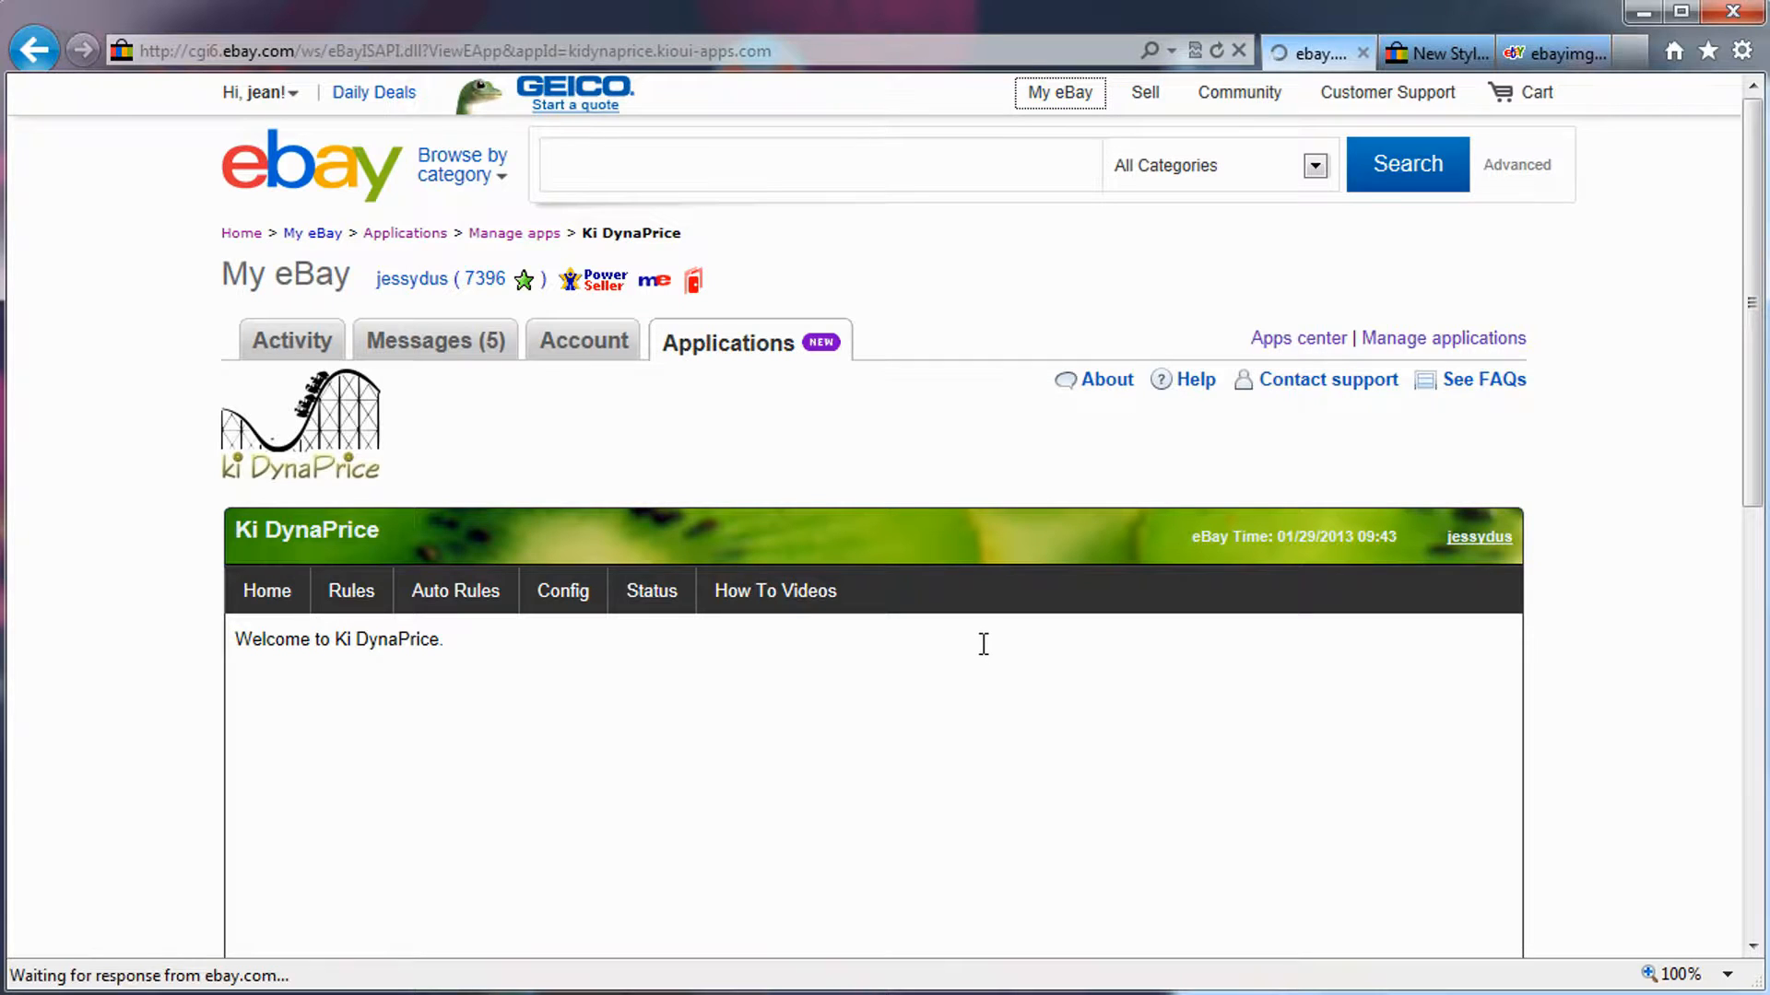
scroll(636, 672, down, 2)
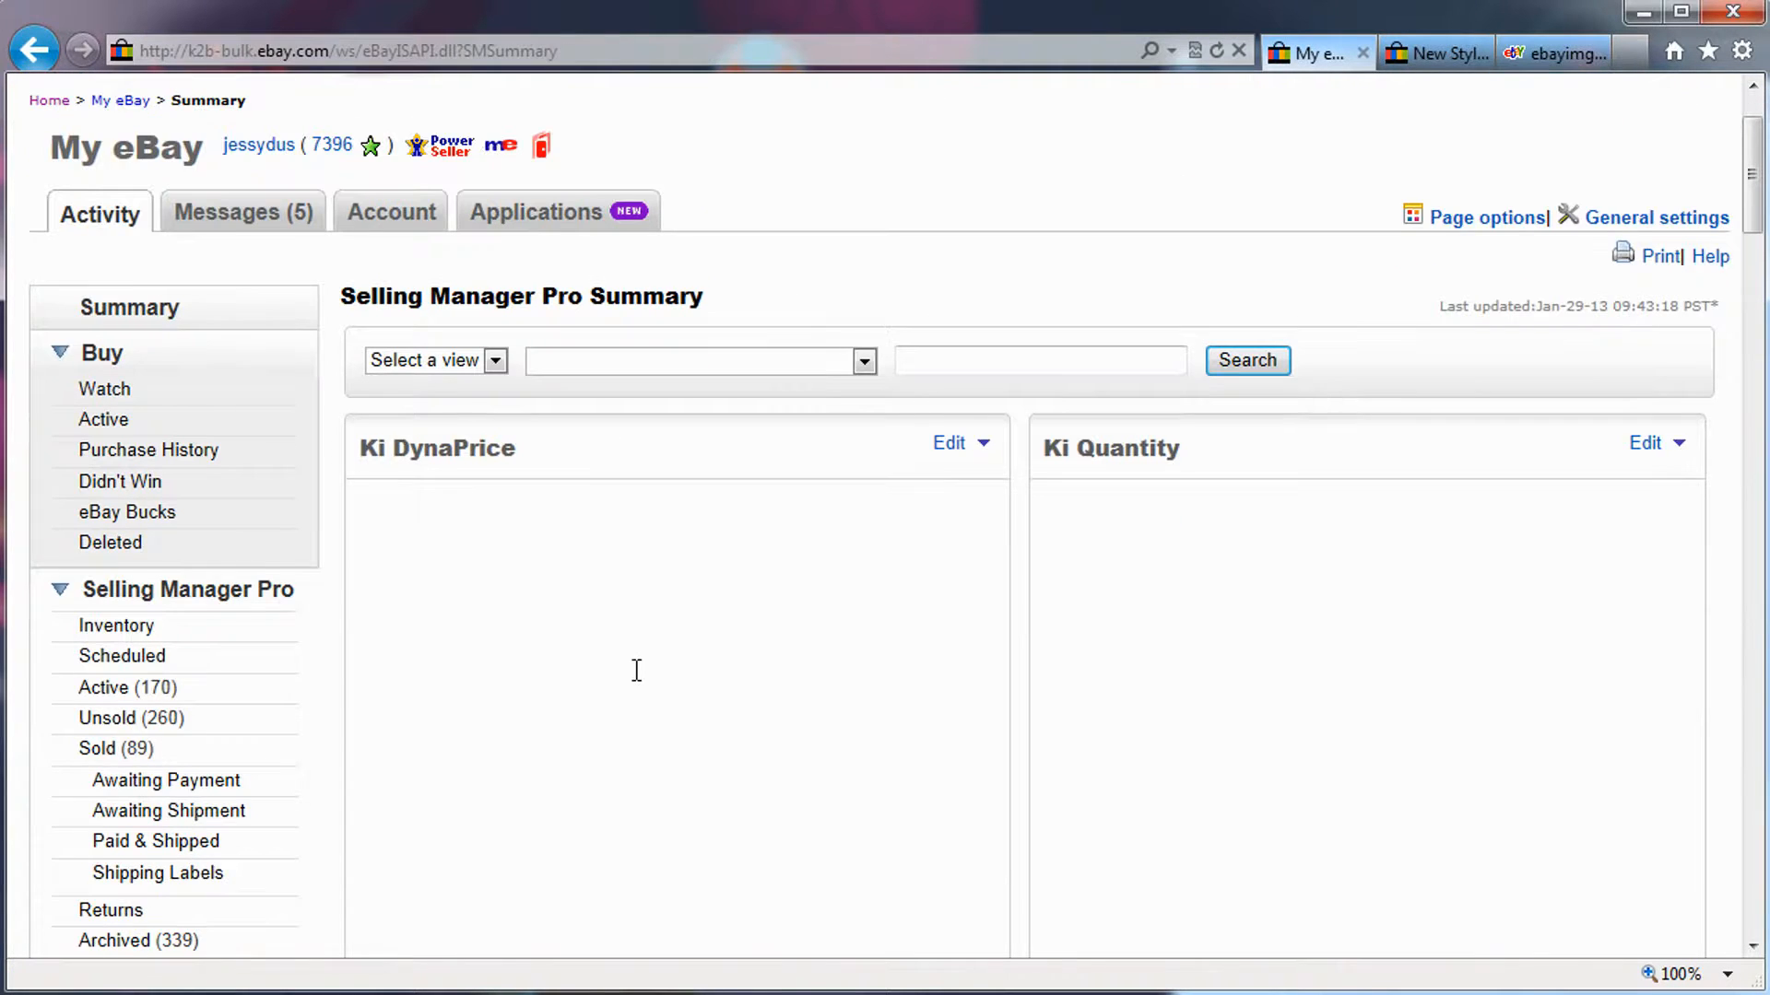
scroll(636, 670, down, 4)
scroll(636, 671, up, 3)
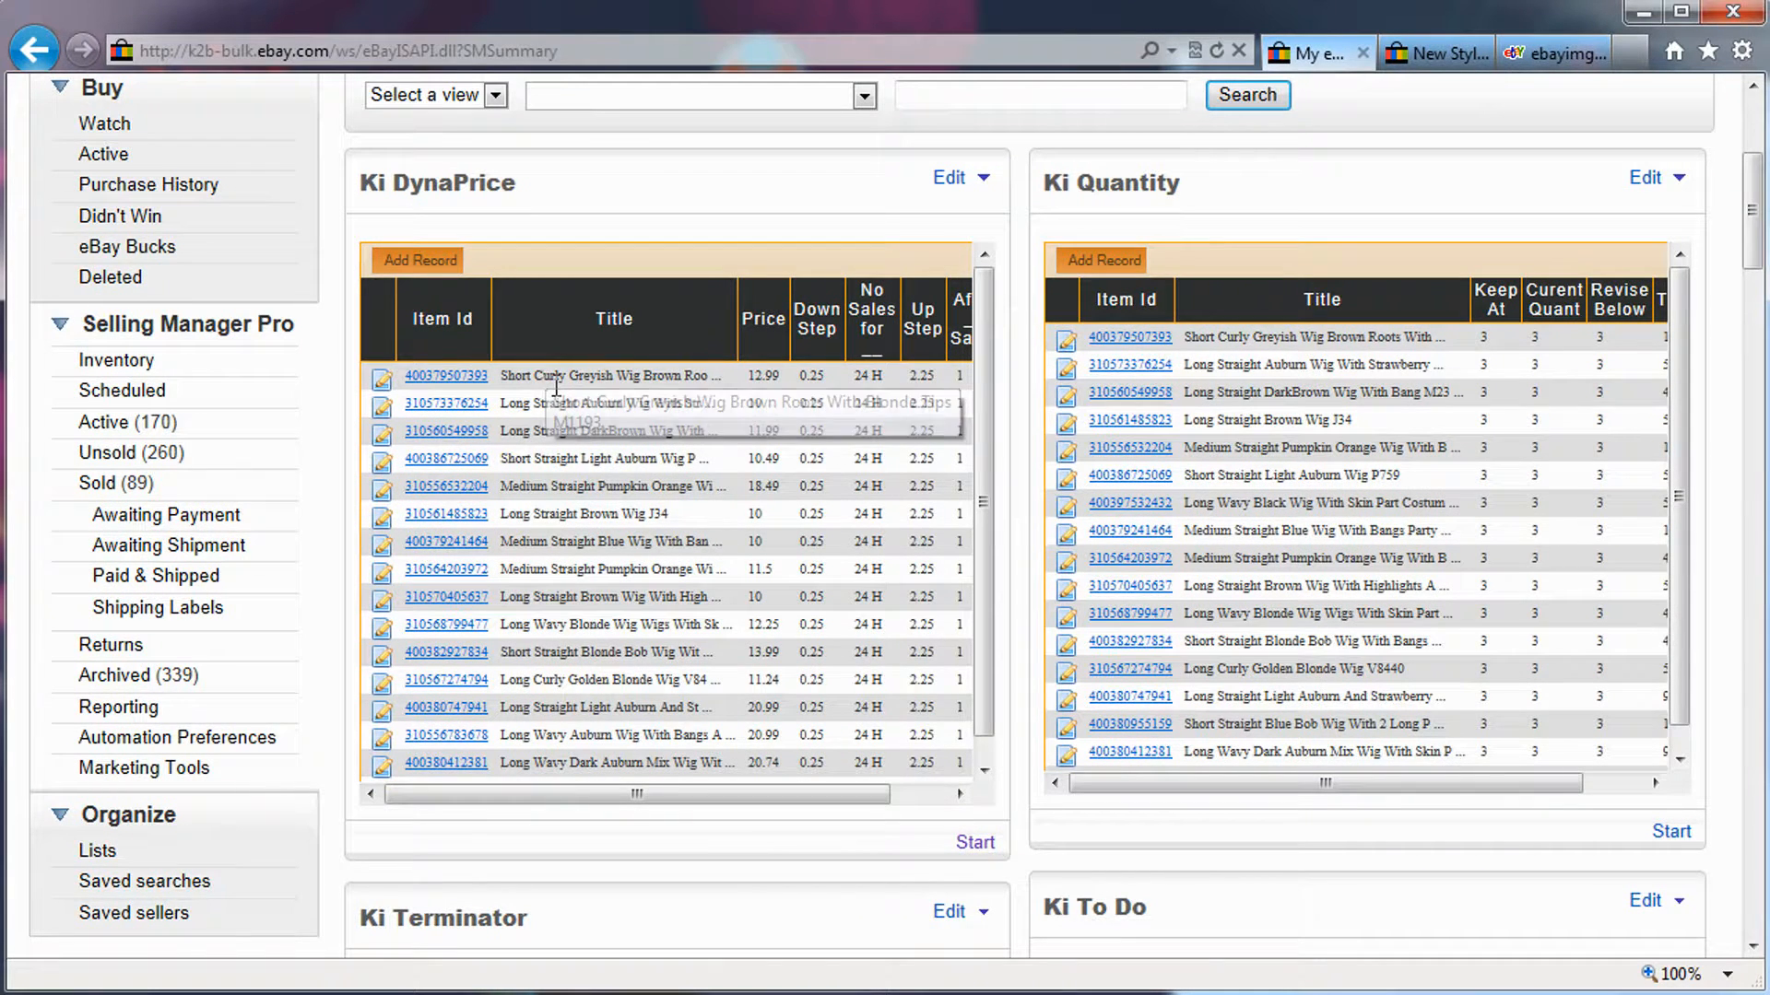
drag(558, 387, 728, 380)
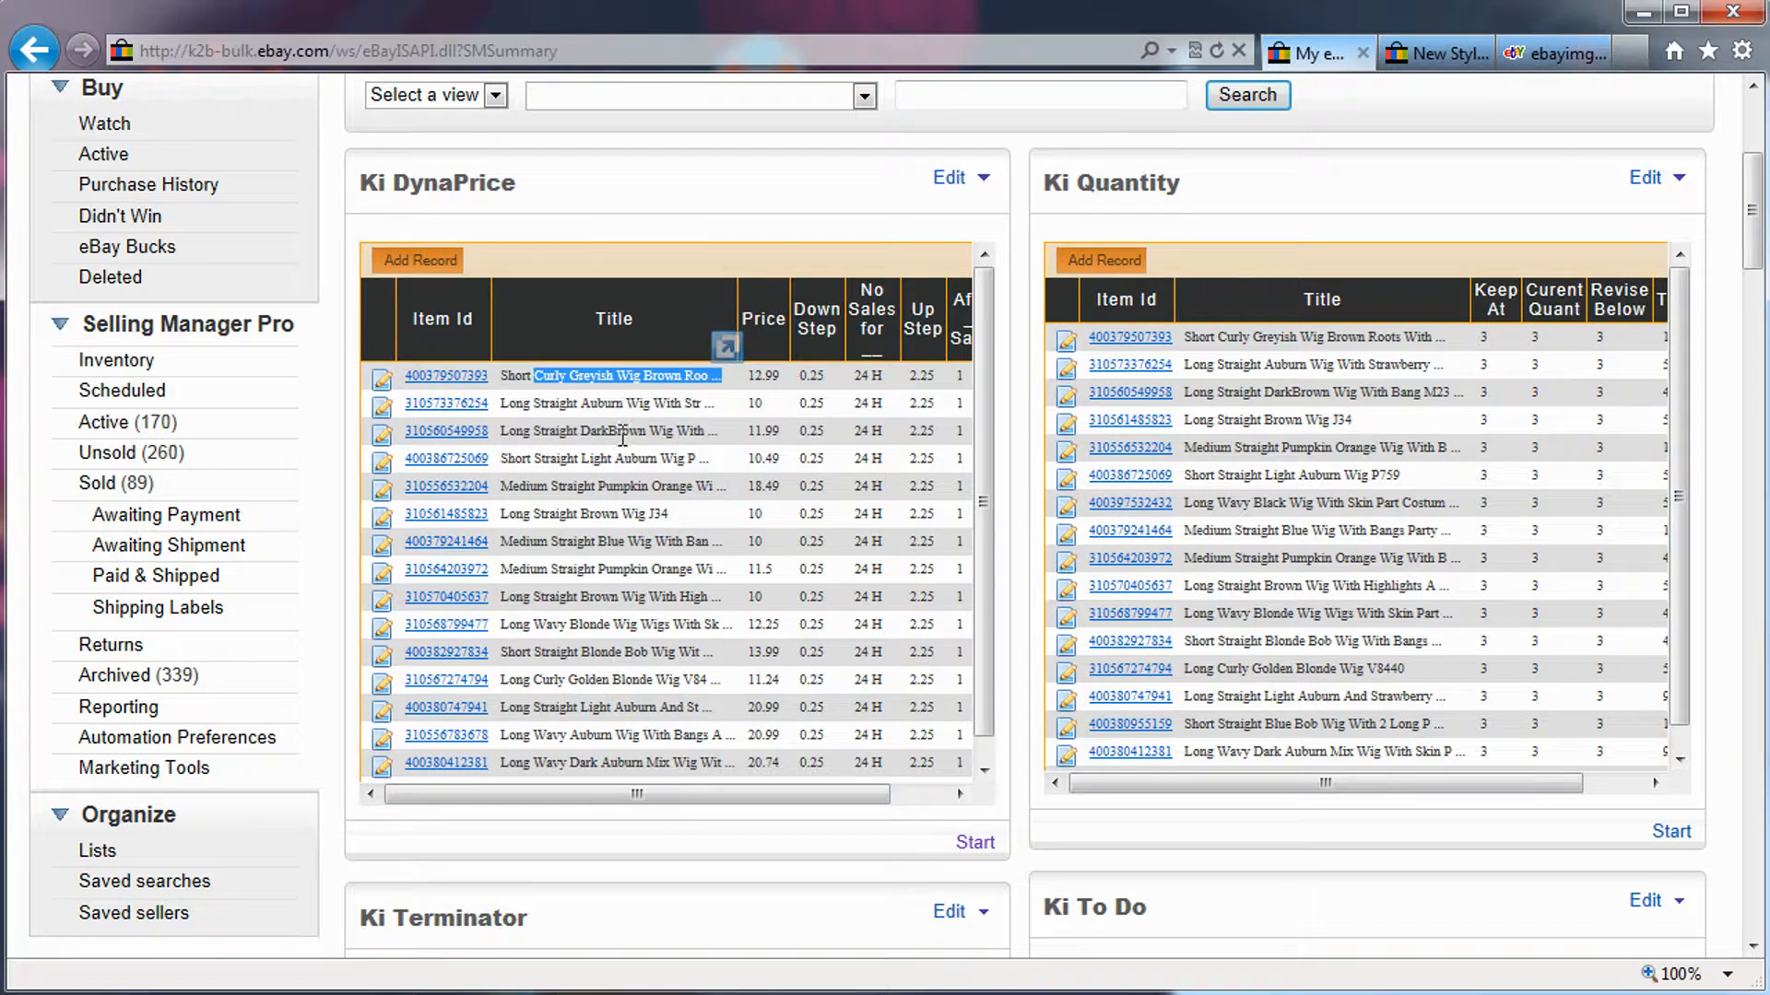
drag(534, 376, 704, 386)
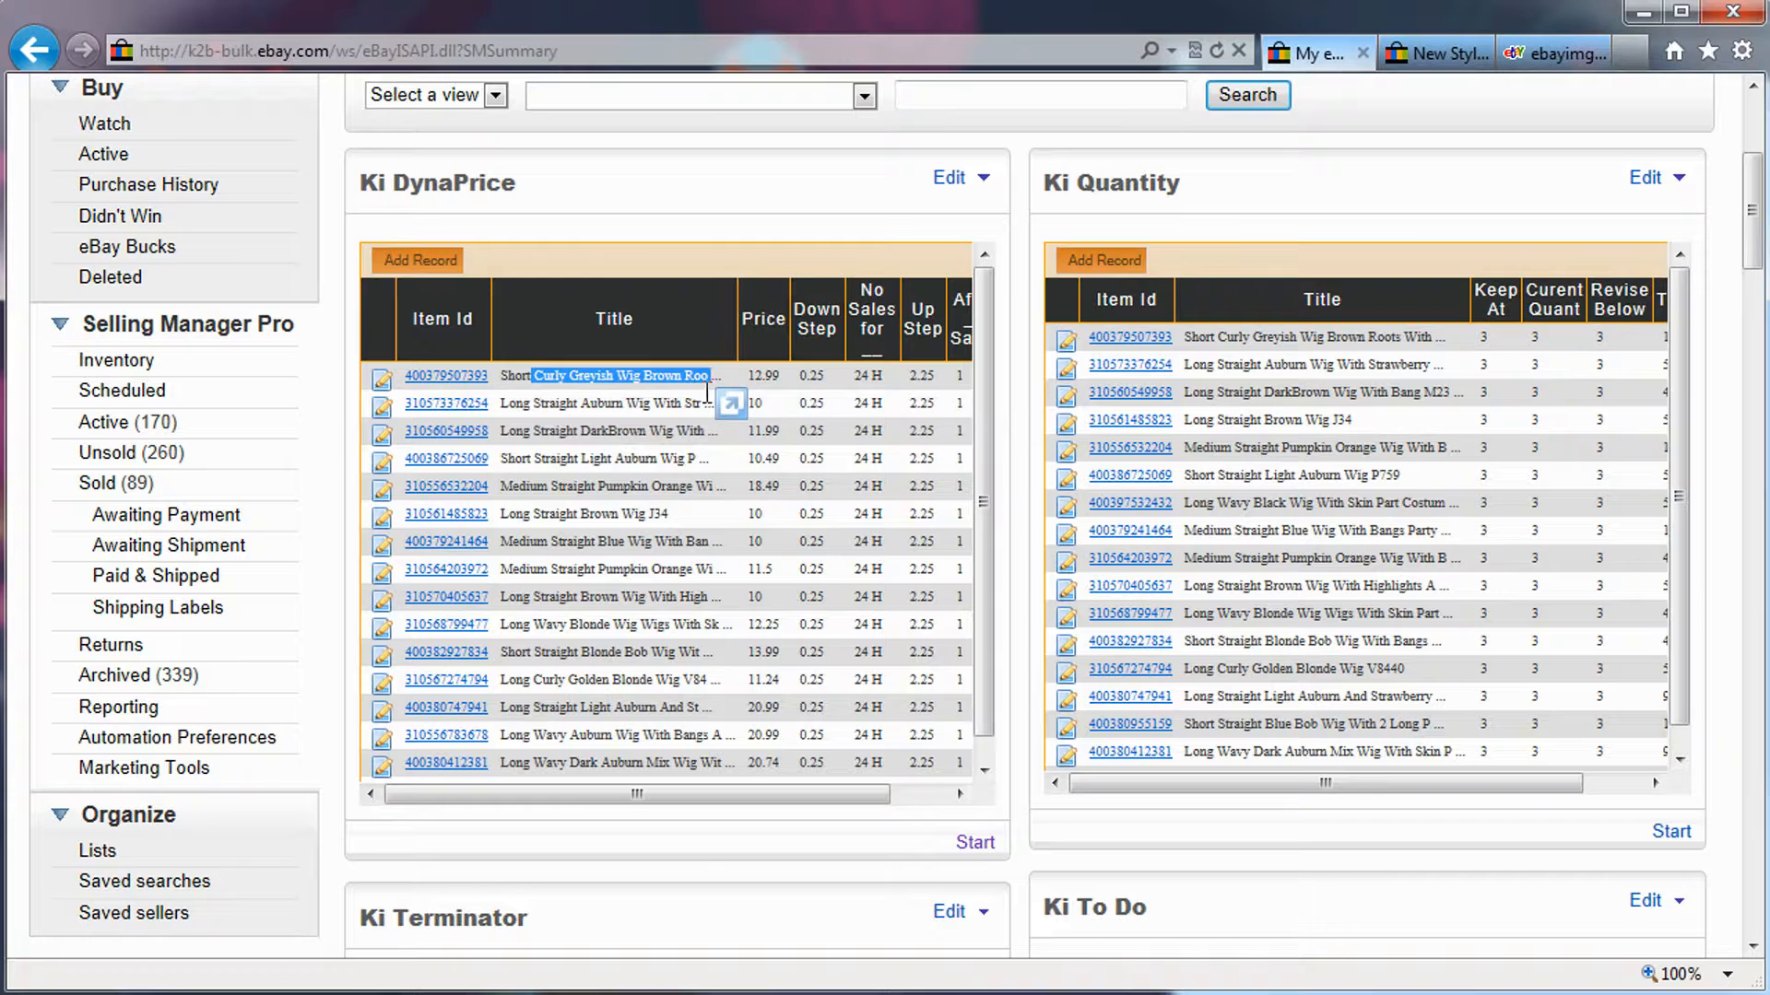
drag(751, 793, 683, 792)
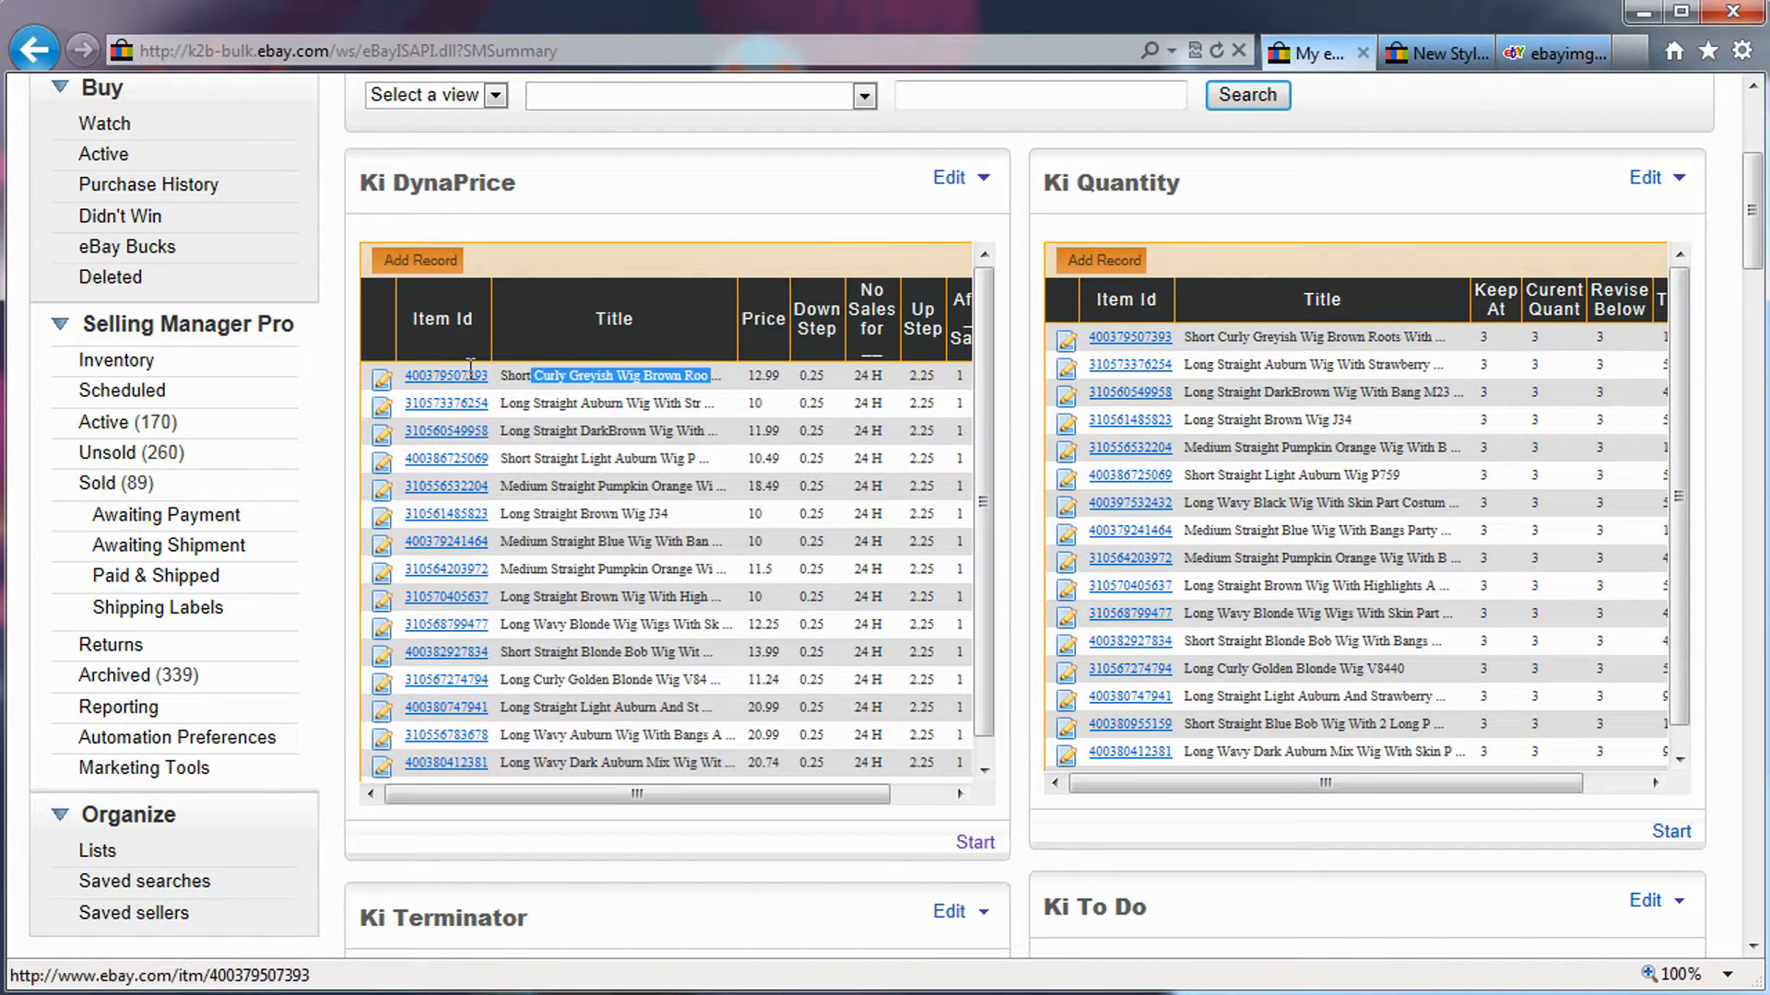